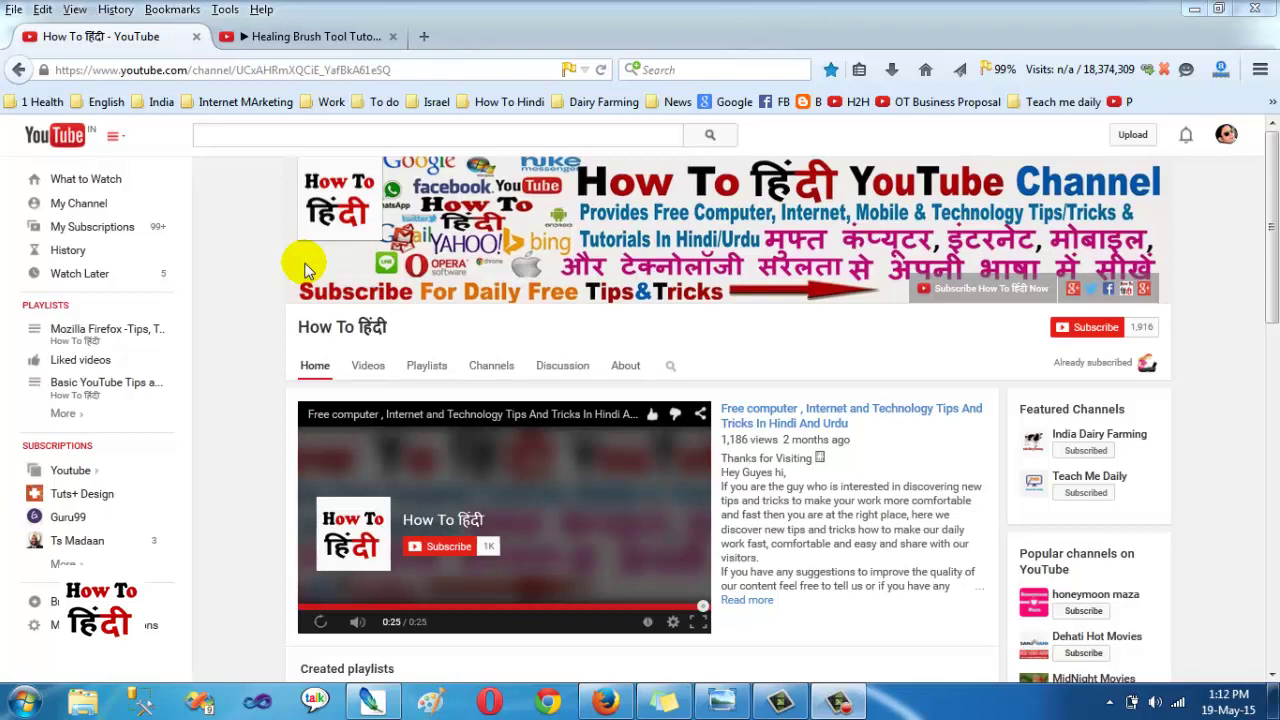
- Leave the How To हिंदी YouTube channel page and bring the Photoshop window to the front
mouse_move(243, 153)
mouse_down()
mouse_move(1025, 292)
mouse_move(1183, 408)
mouse_up()
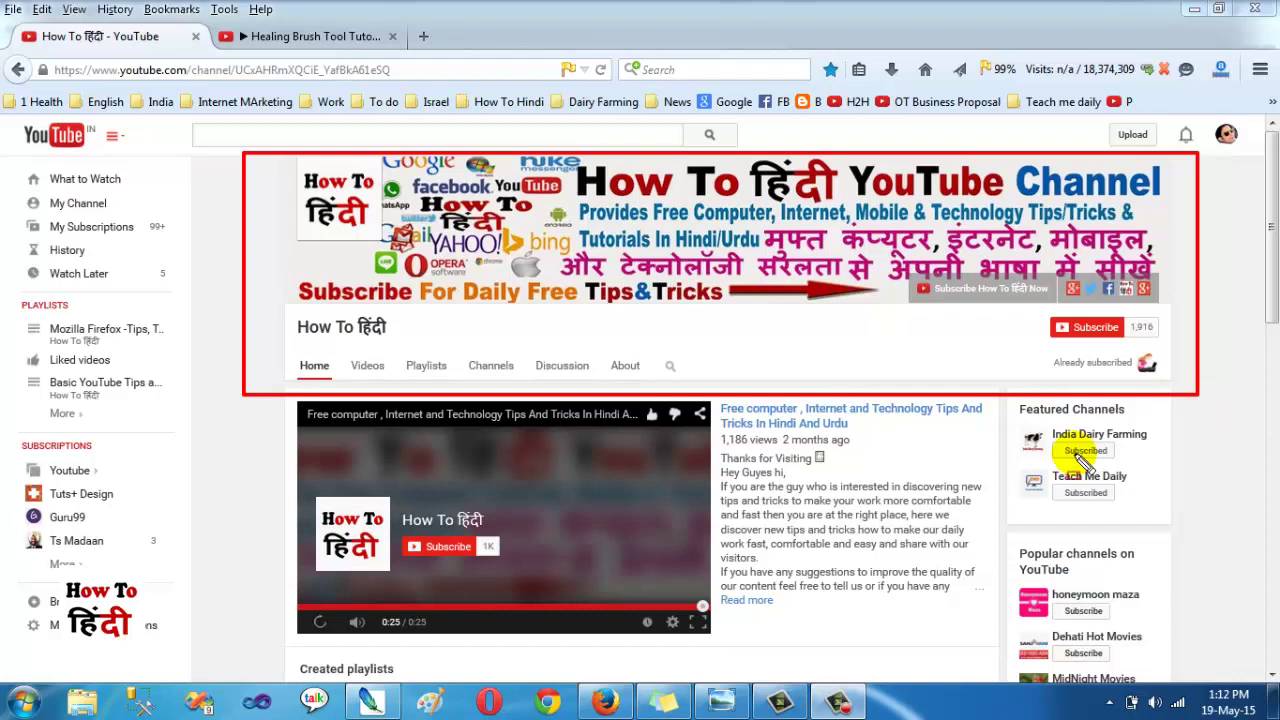
click(370, 700)
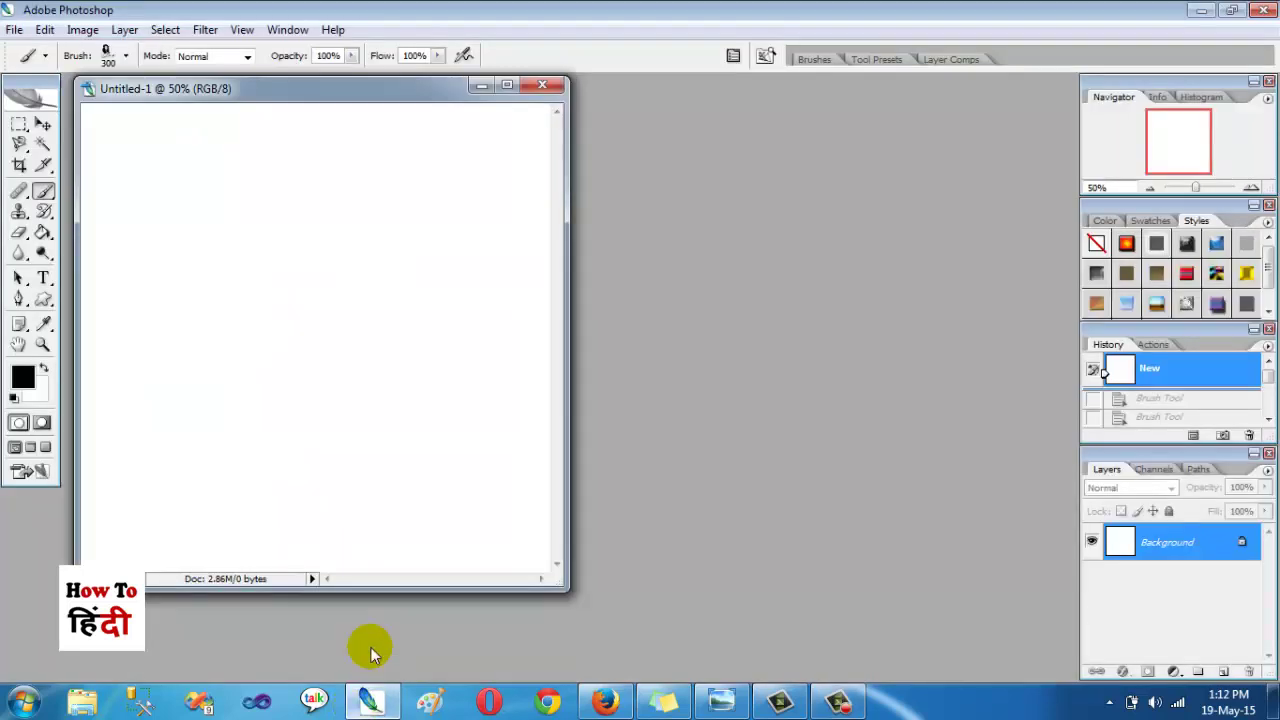
- Select the Brush Tool and stamp the portrait brush at several spots across the blank canvas
right_click(46, 195)
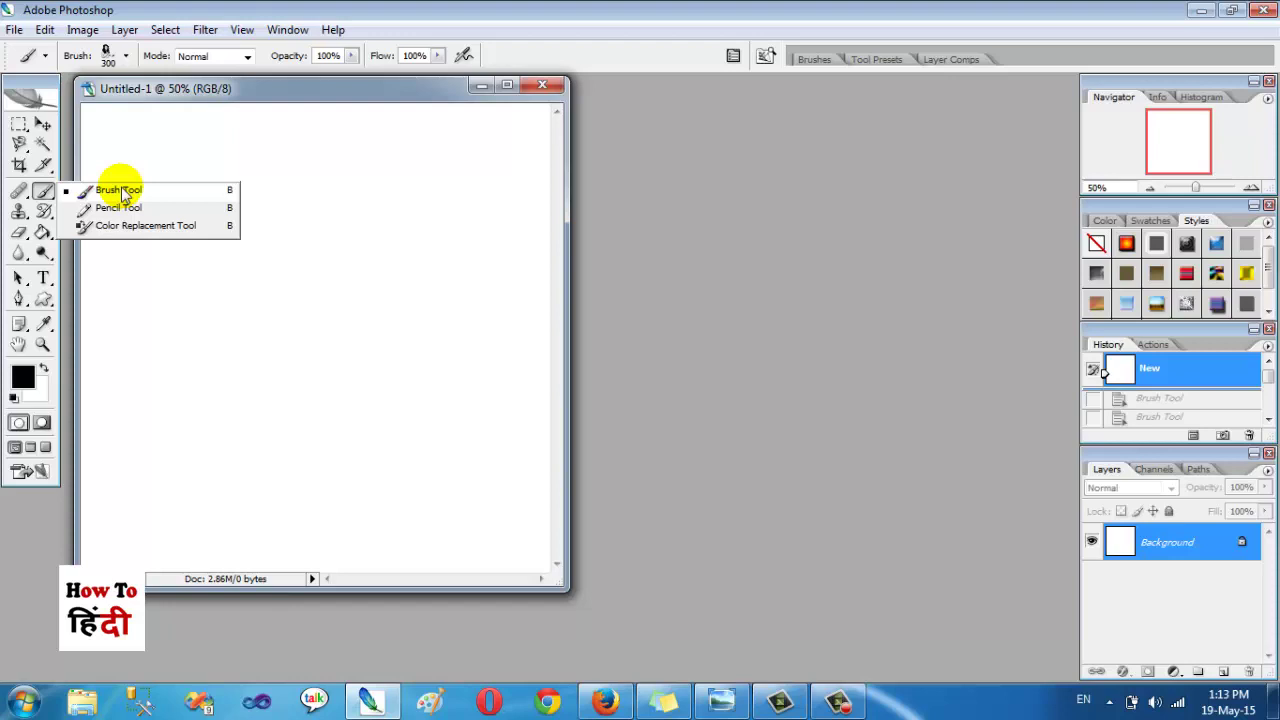
click(360, 221)
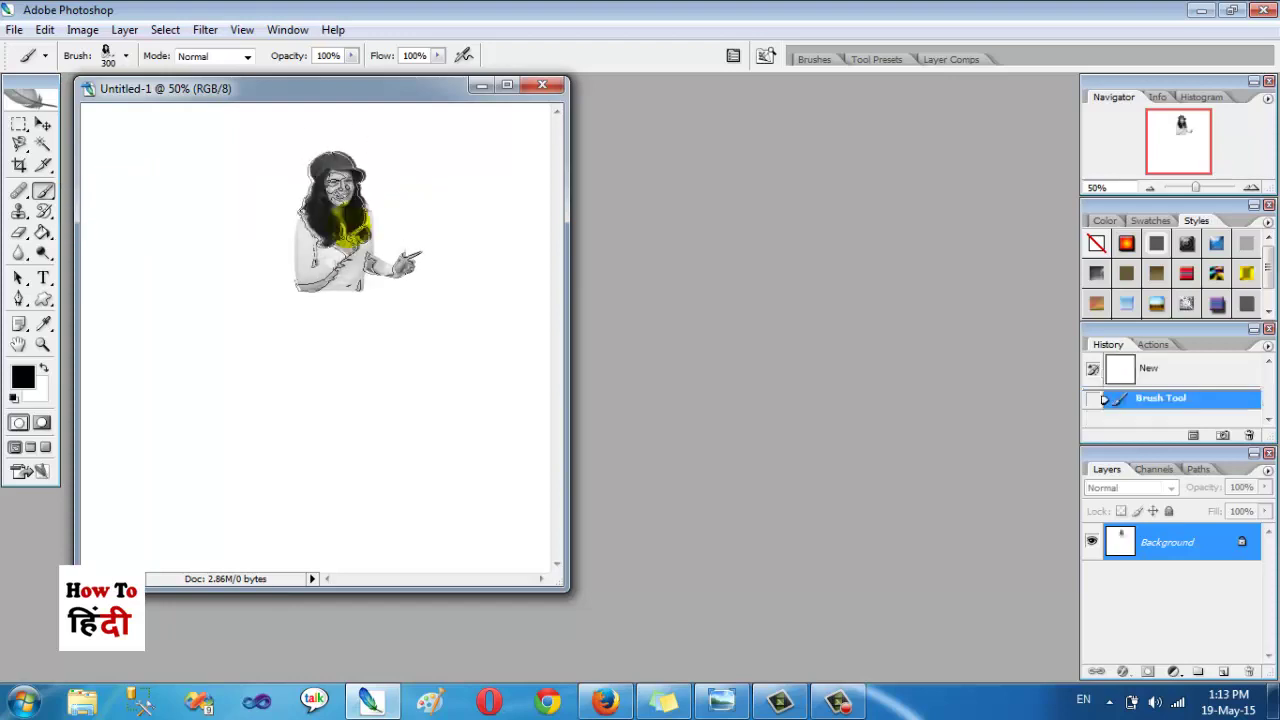
click(210, 249)
click(304, 410)
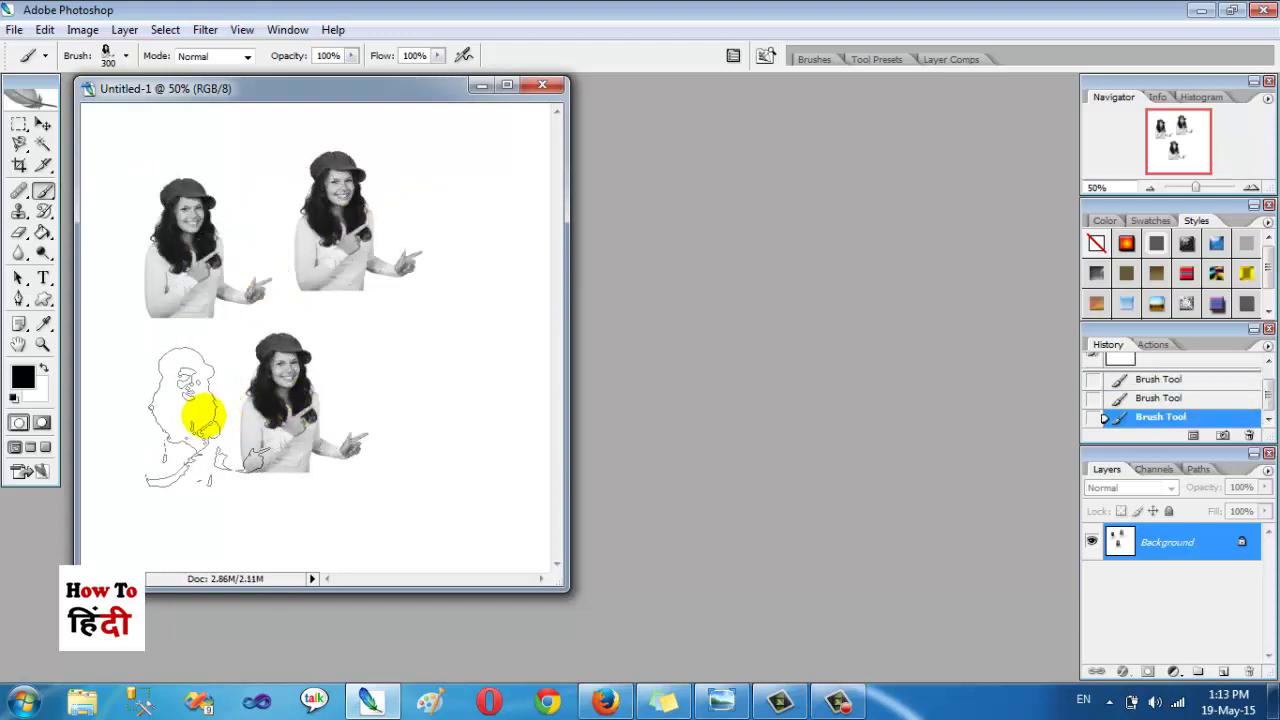
click(200, 416)
click(458, 403)
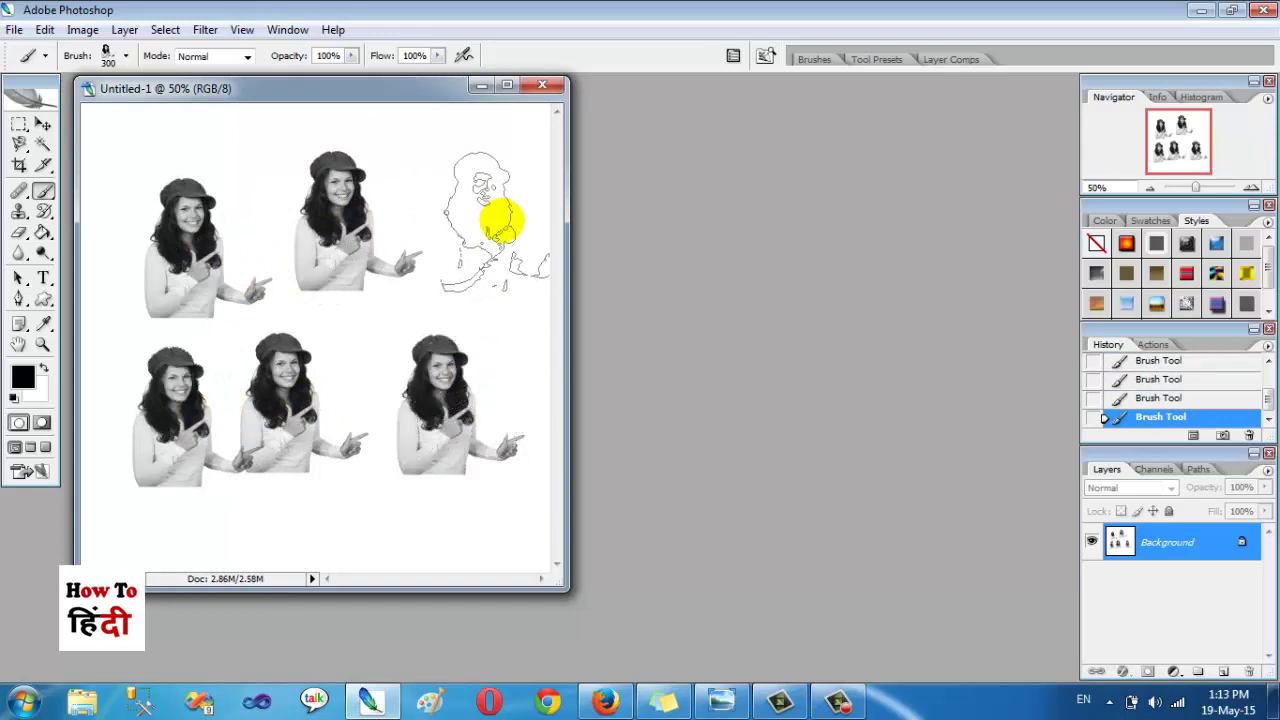
click(500, 218)
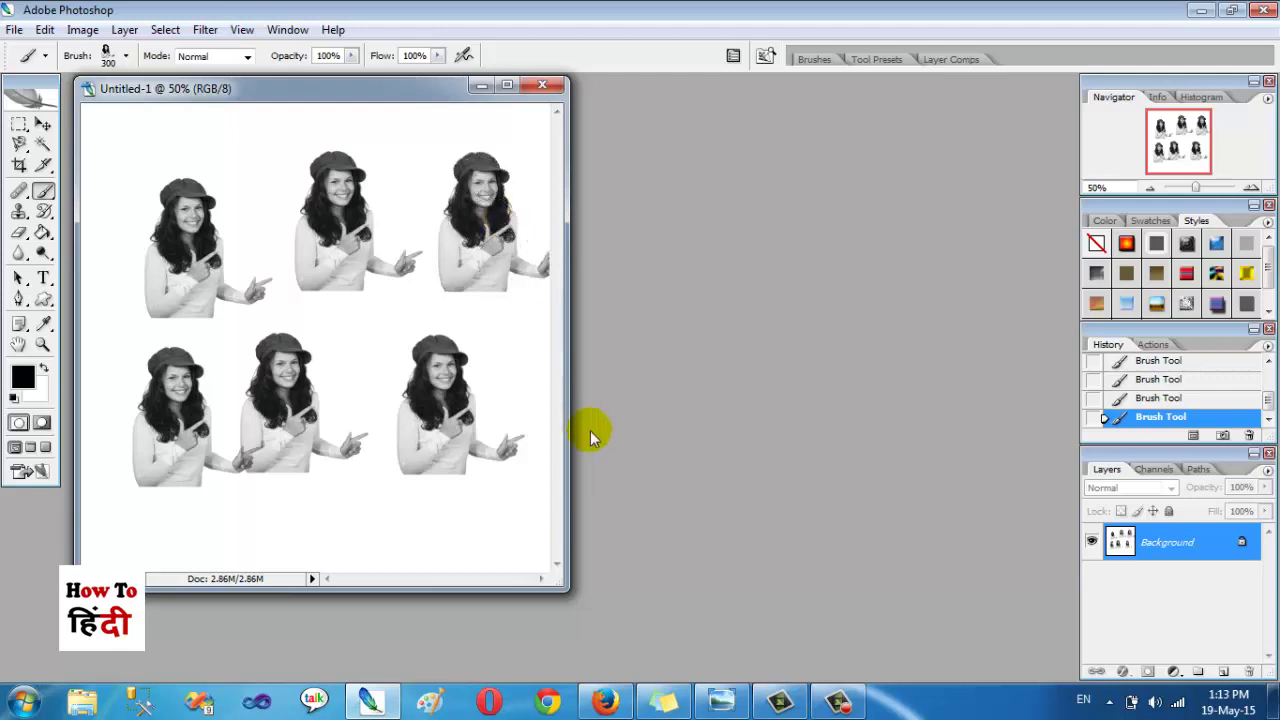
- In Firefox, view the Healing Brush Tool tutorial and scrub it near the end and middle
click(605, 700)
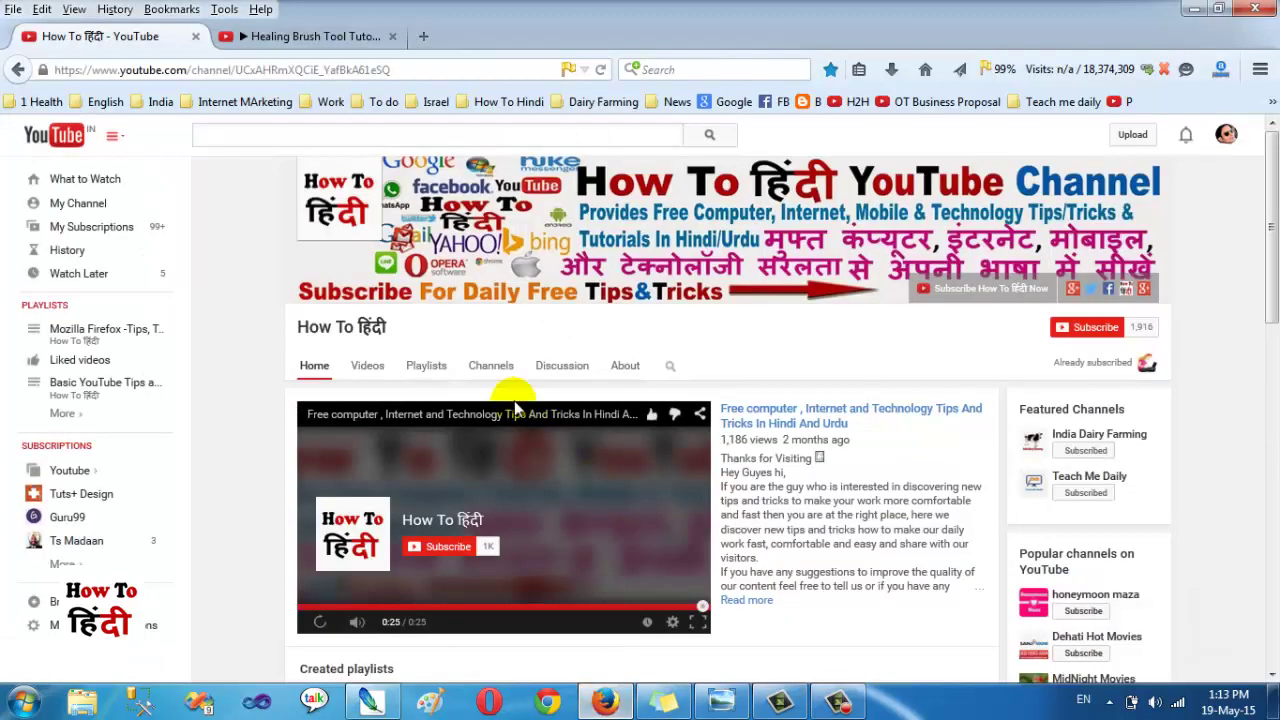
click(300, 36)
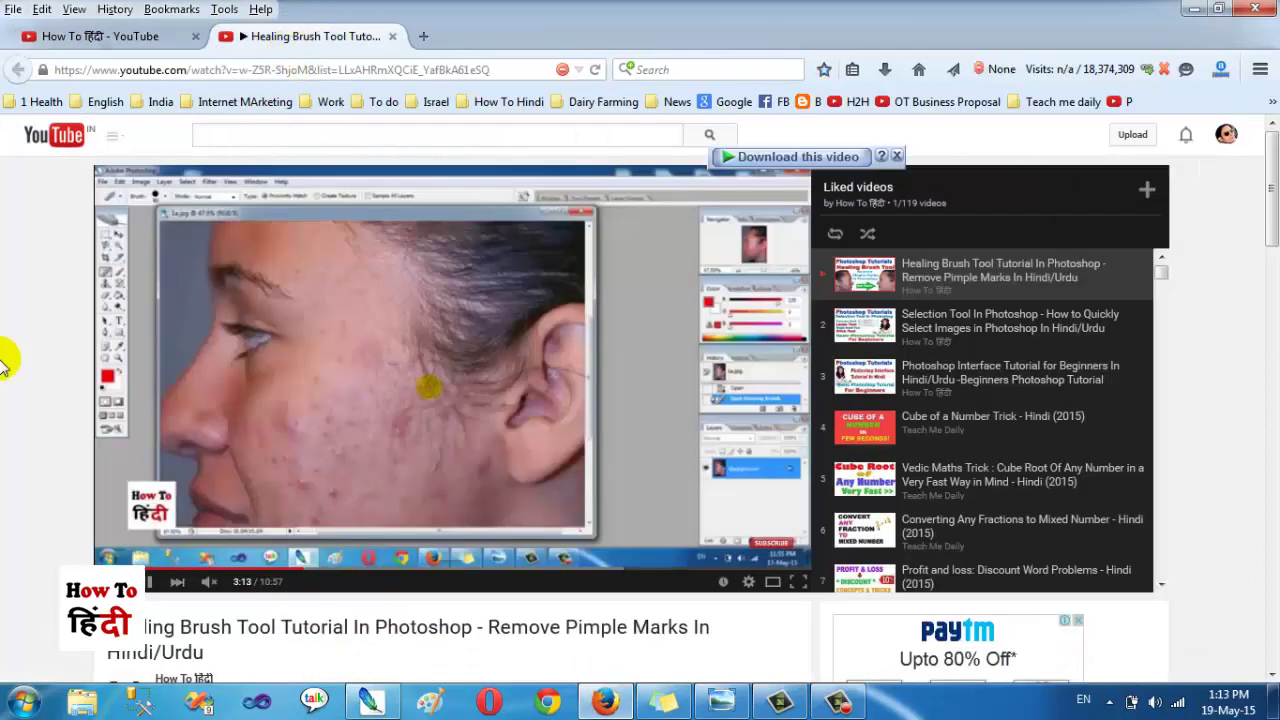
scroll(3, 362, down, 3)
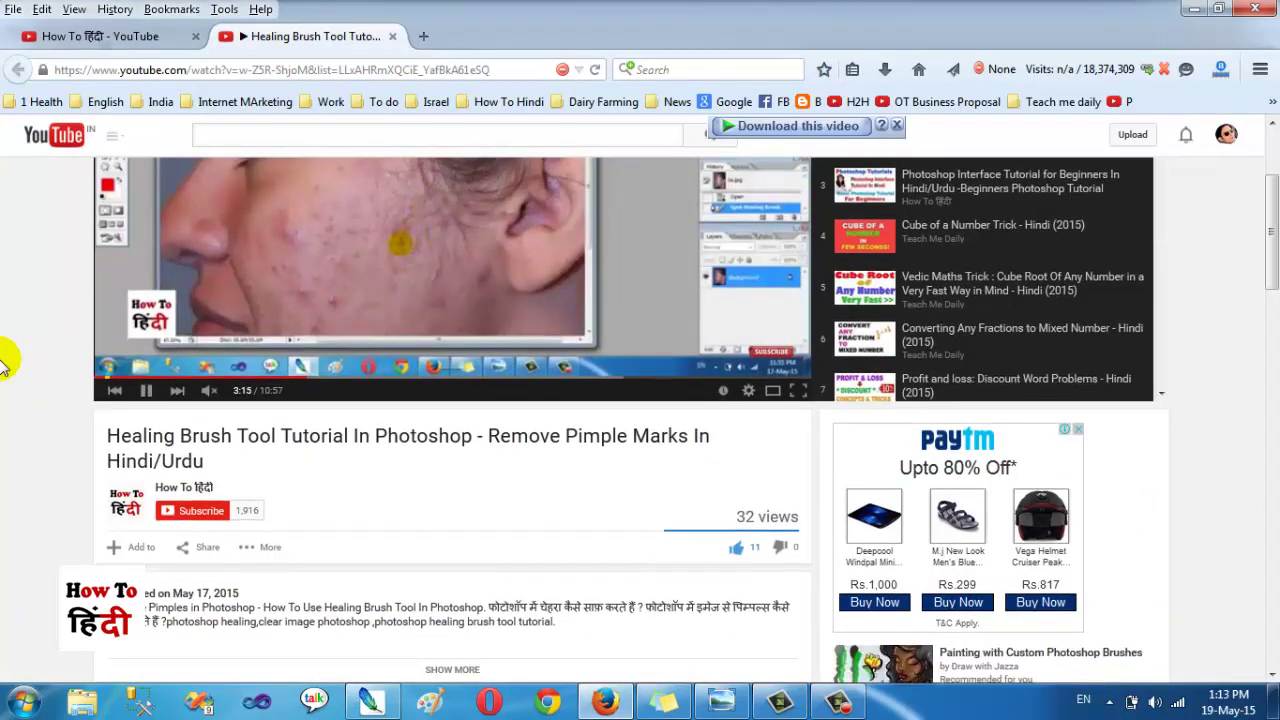
drag(80, 472, 368, 537)
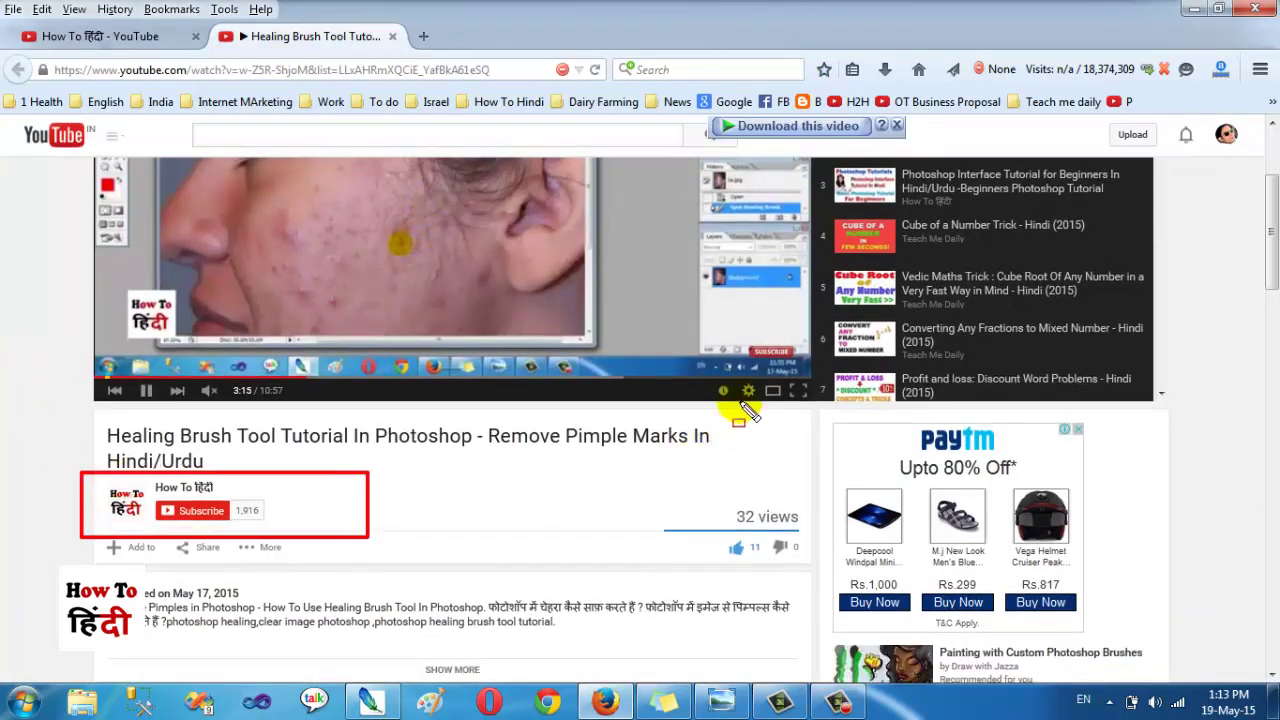
click(804, 376)
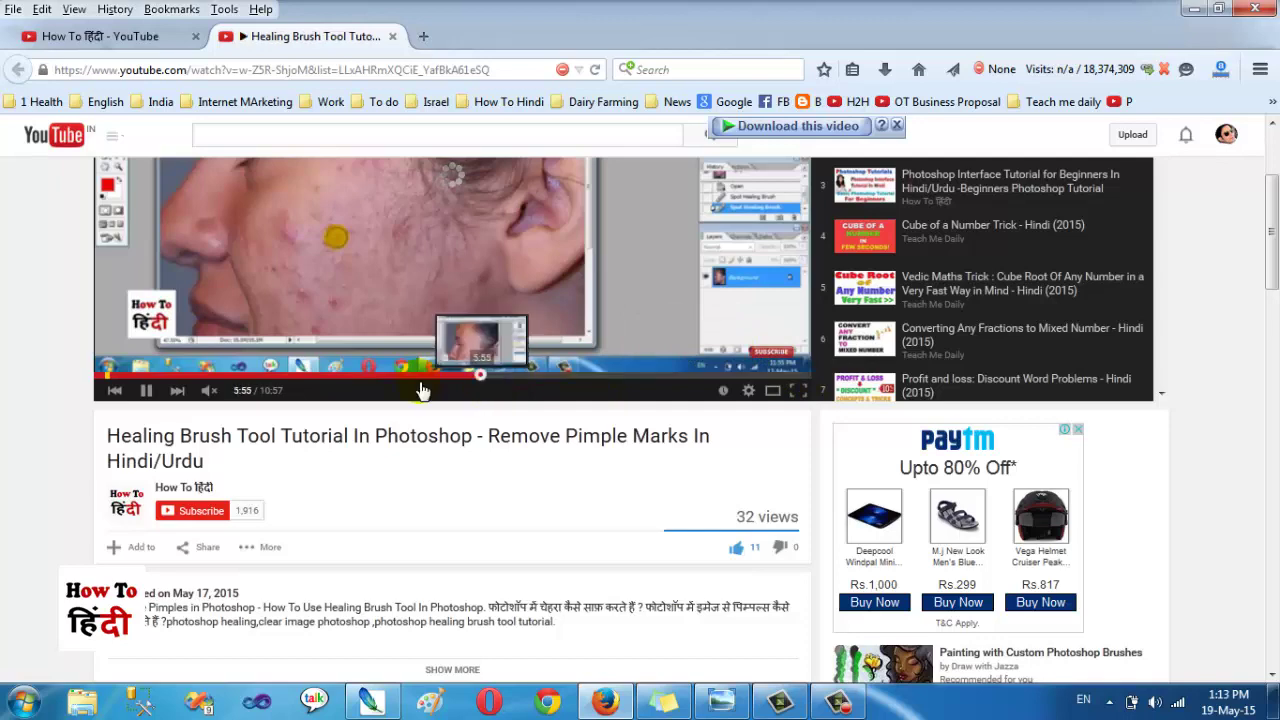
click(483, 378)
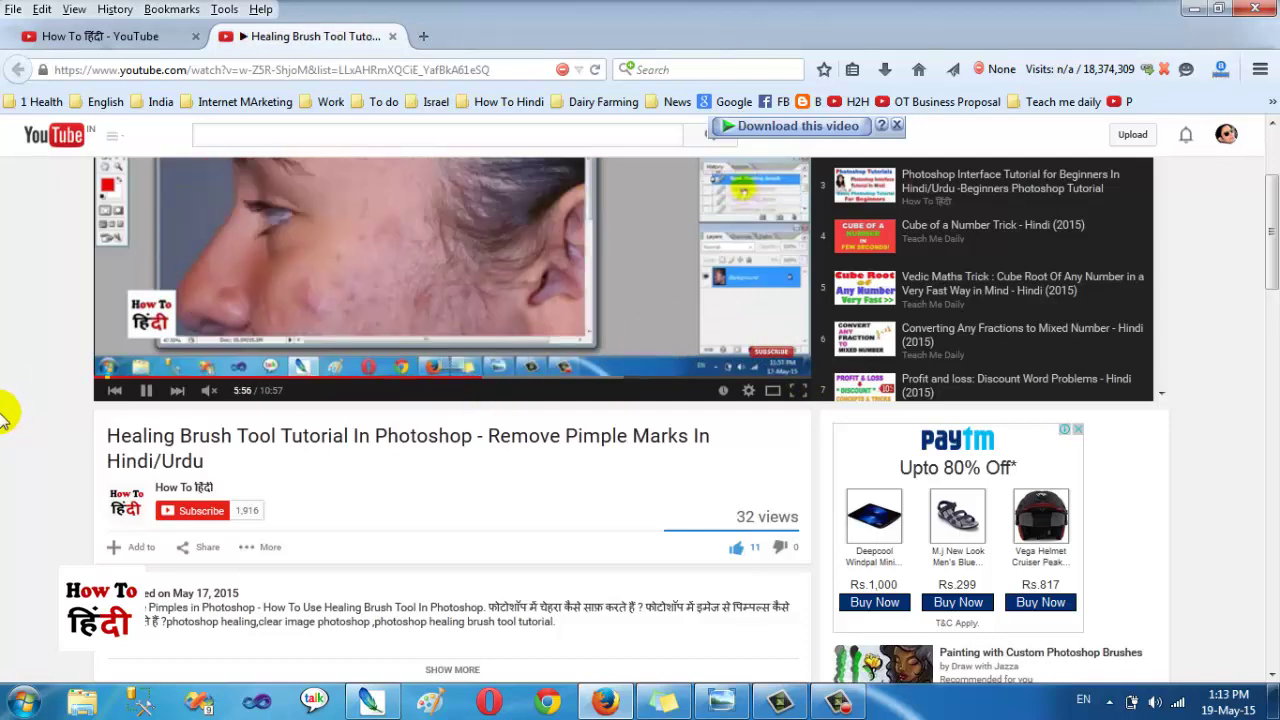
- Return to the How To हिंदी channel page and bring Photoshop back up
scroll(5, 415, up, 4)
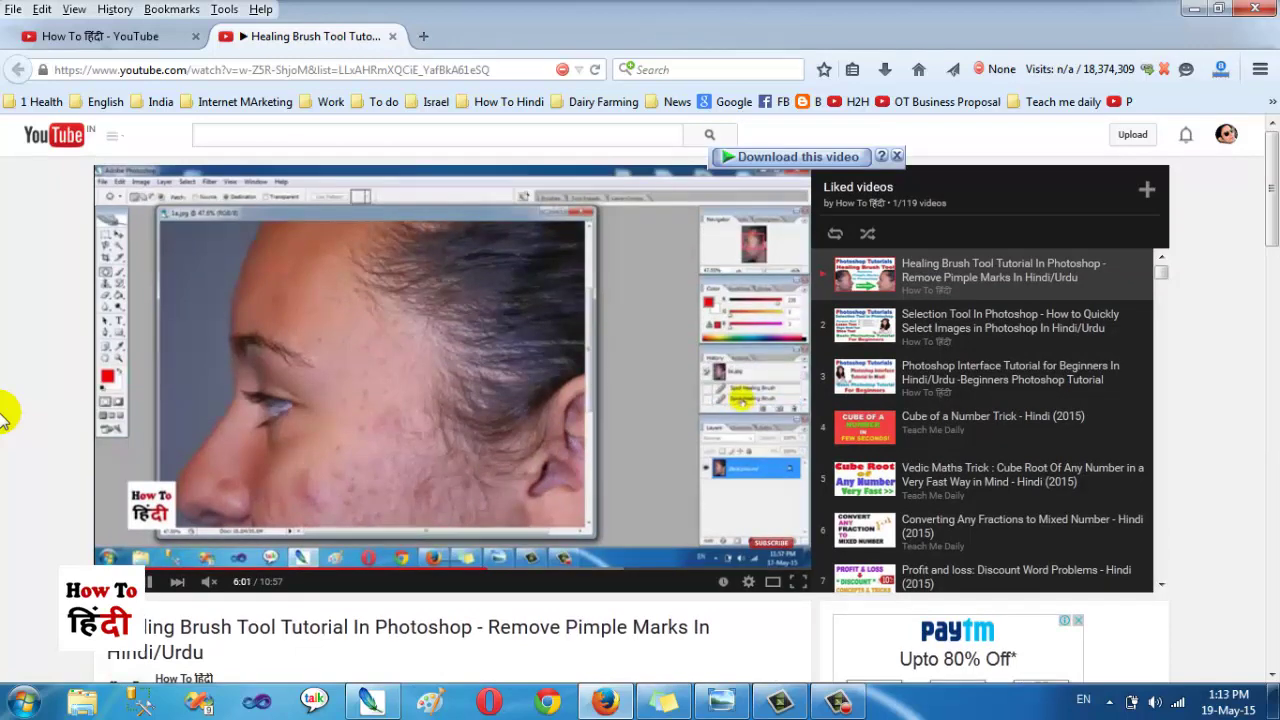
scroll(5, 415, down, 4)
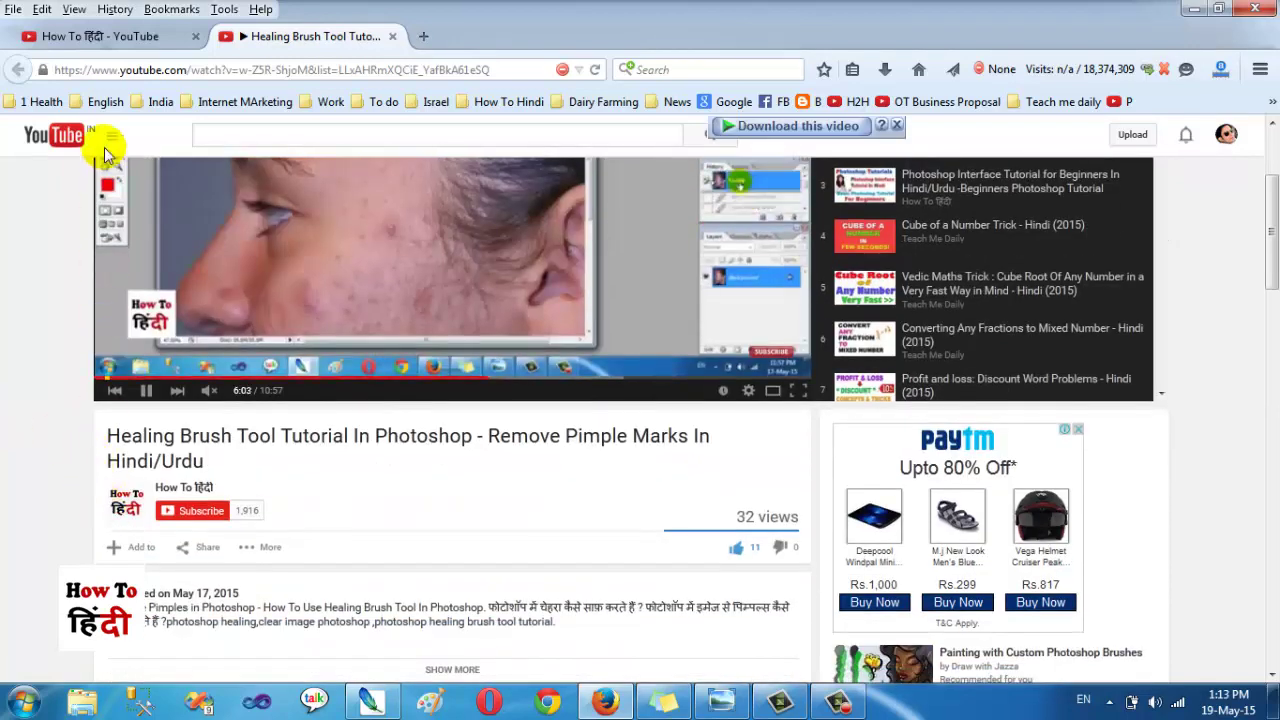
click(160, 36)
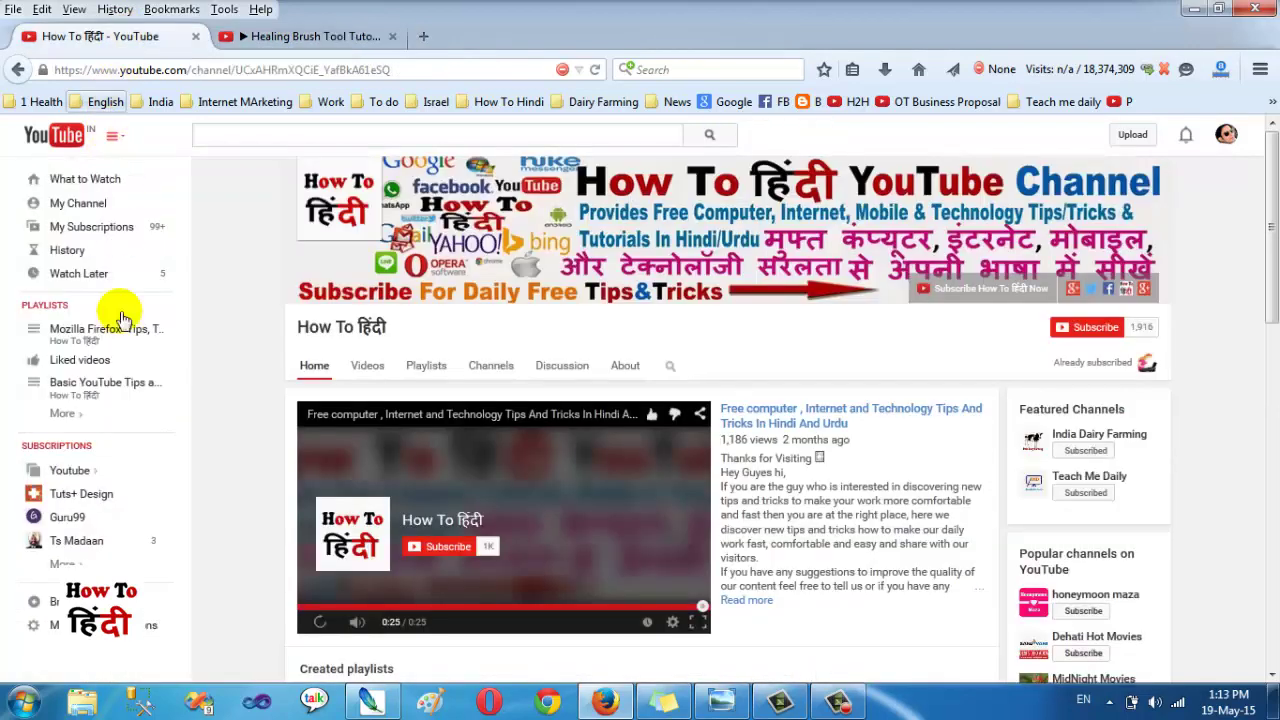
click(371, 700)
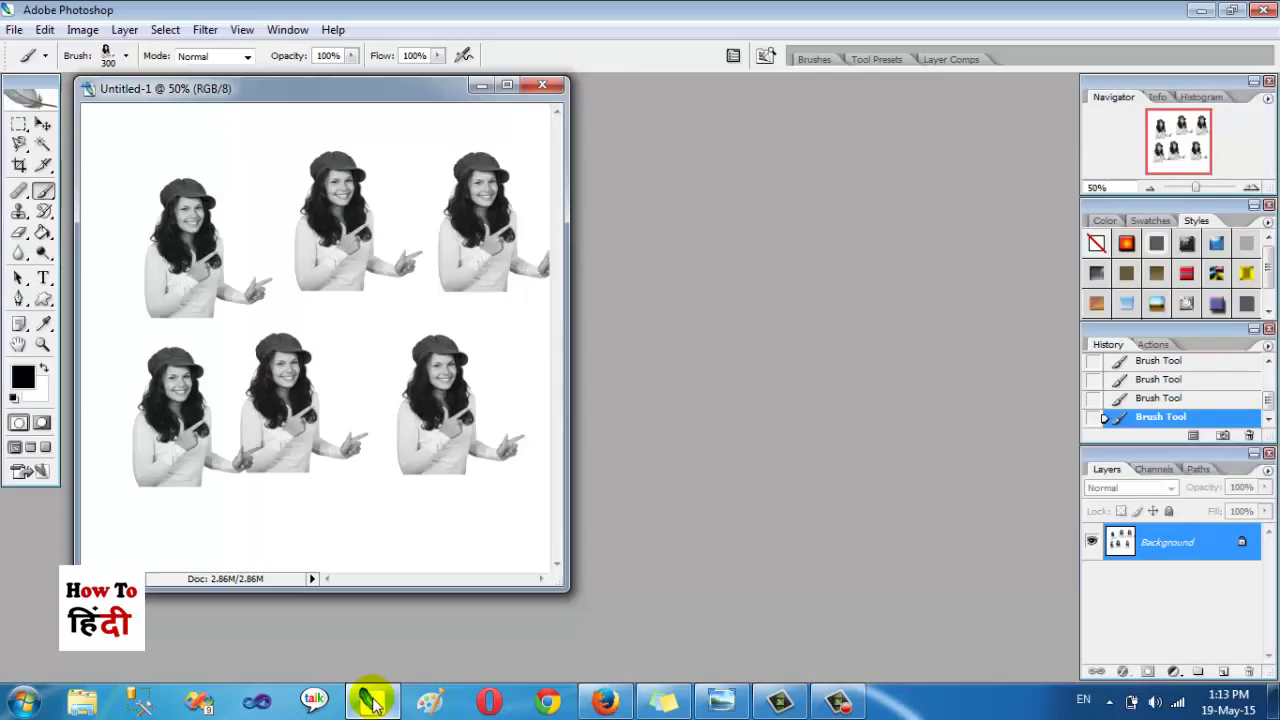
- With the Brush Tool selected, revert the canvas to its blank New history state
right_click(44, 192)
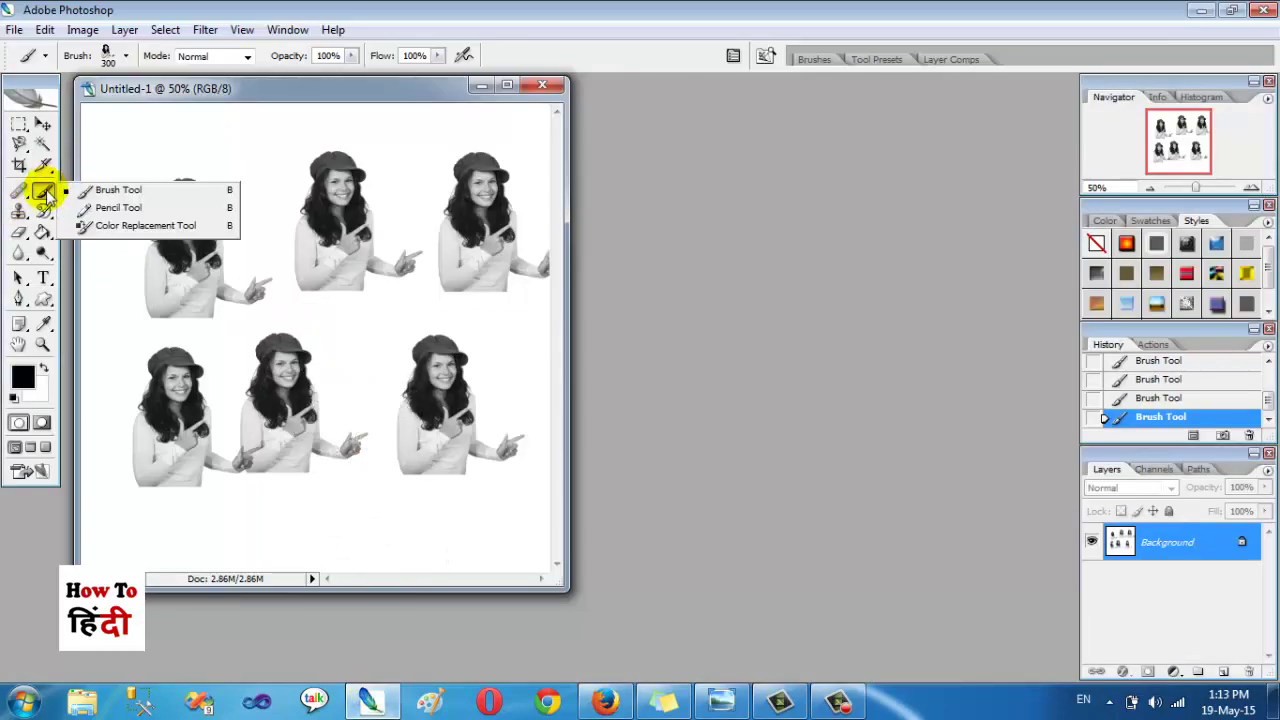
click(80, 192)
scroll(1147, 410, up, 5)
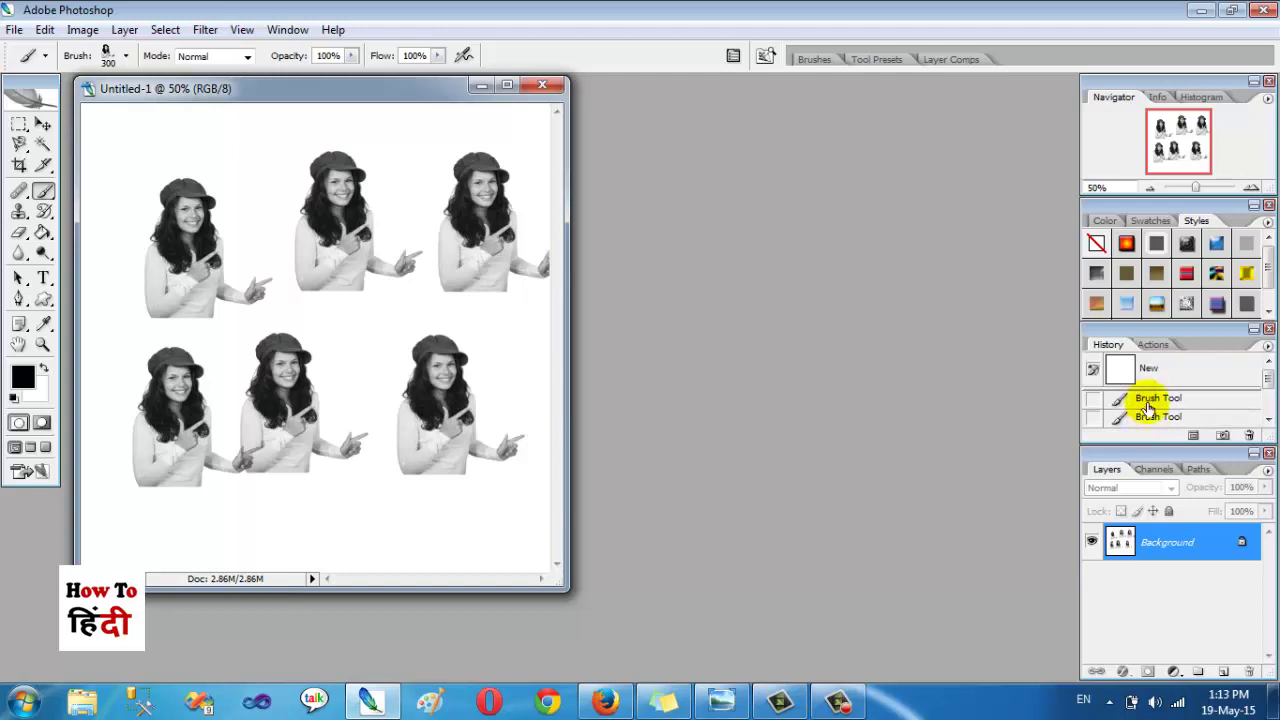
click(1150, 368)
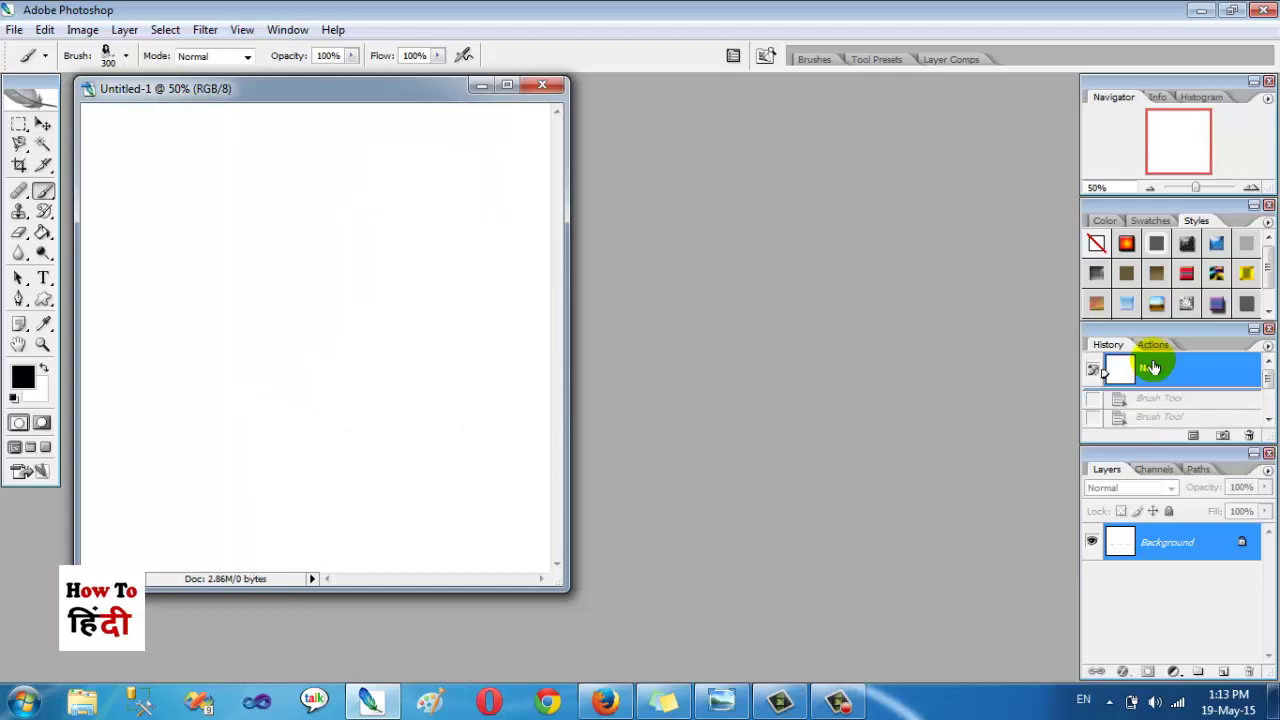
- Stamp one portrait copy on the left of the canvas and pick another painting tool variant
right_click(47, 193)
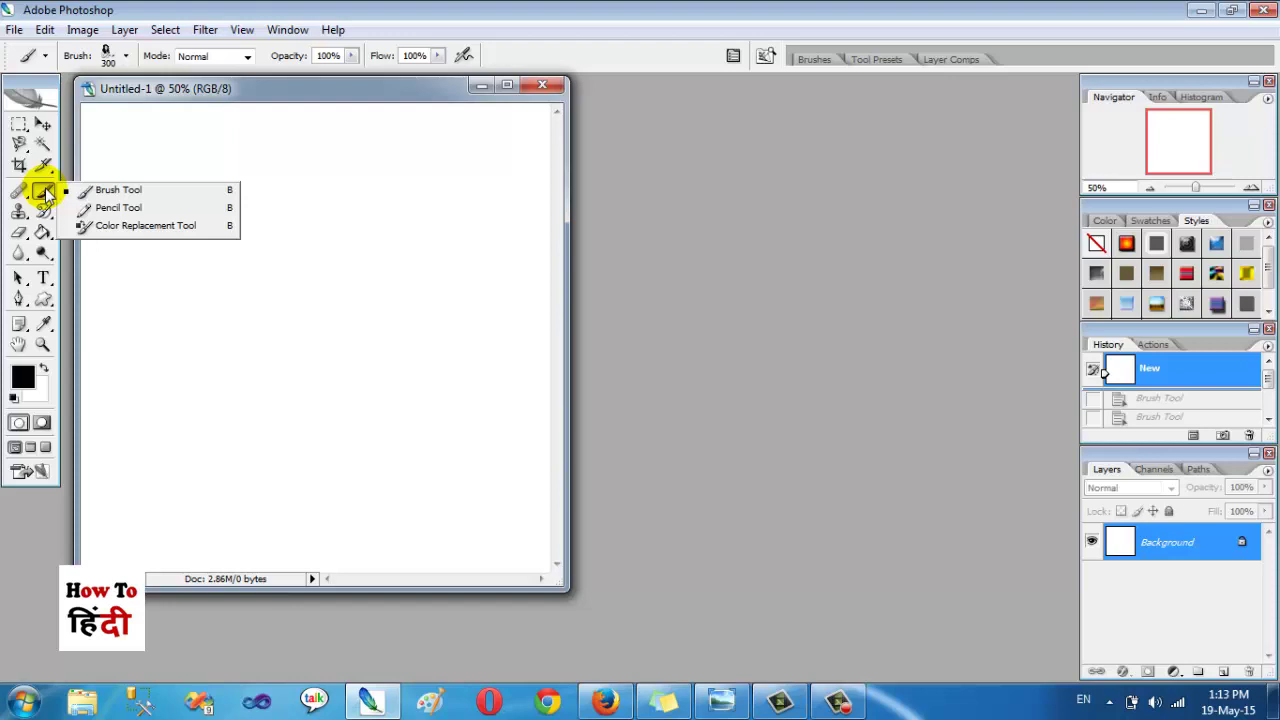
click(178, 290)
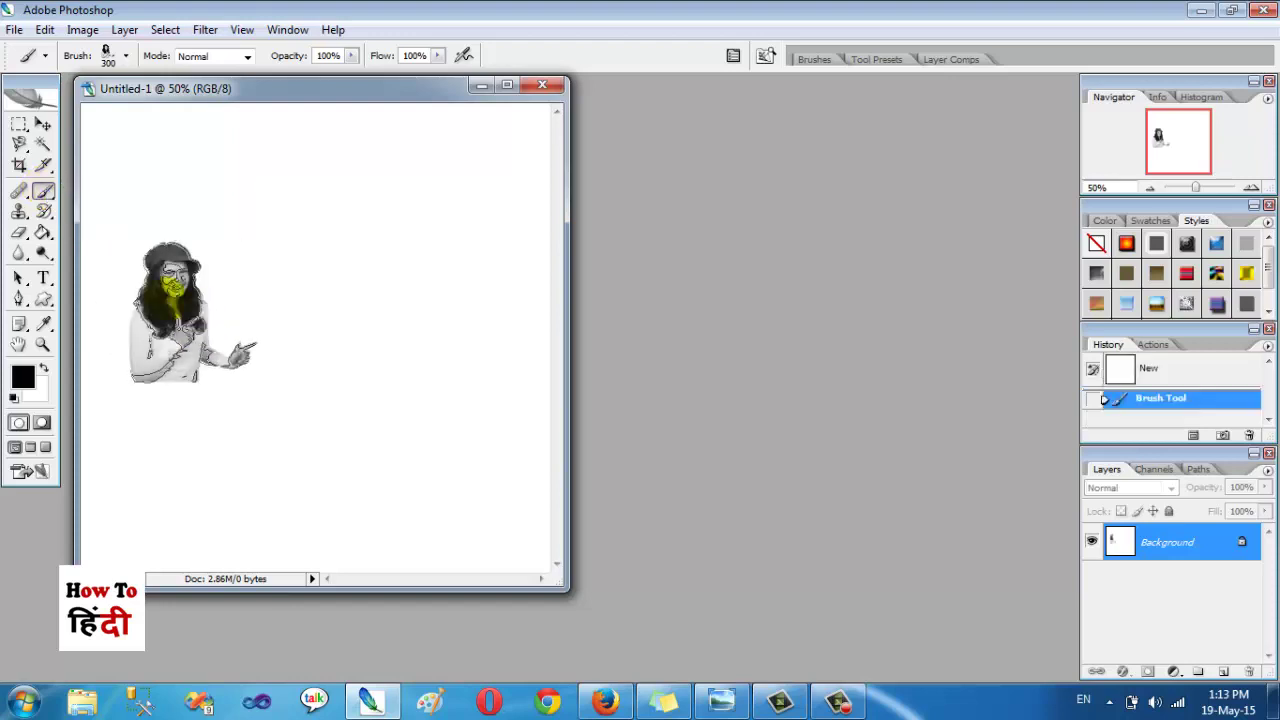
right_click(43, 191)
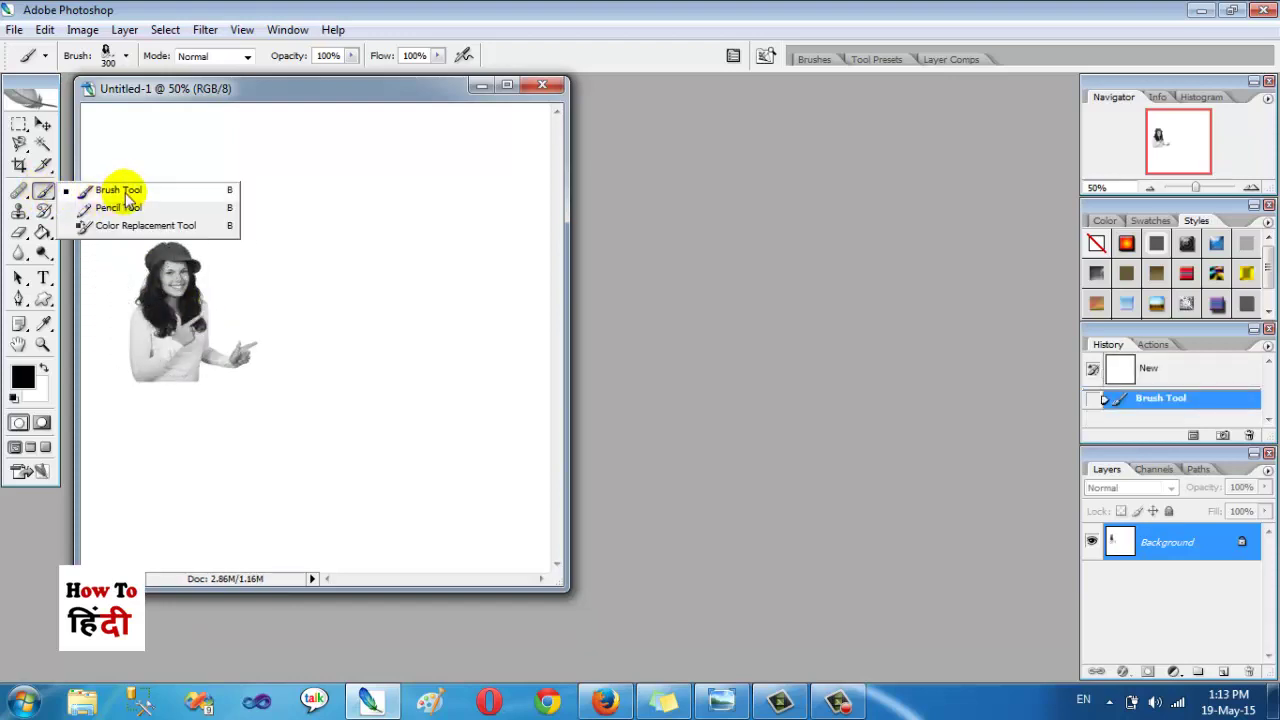
click(118, 207)
click(255, 192)
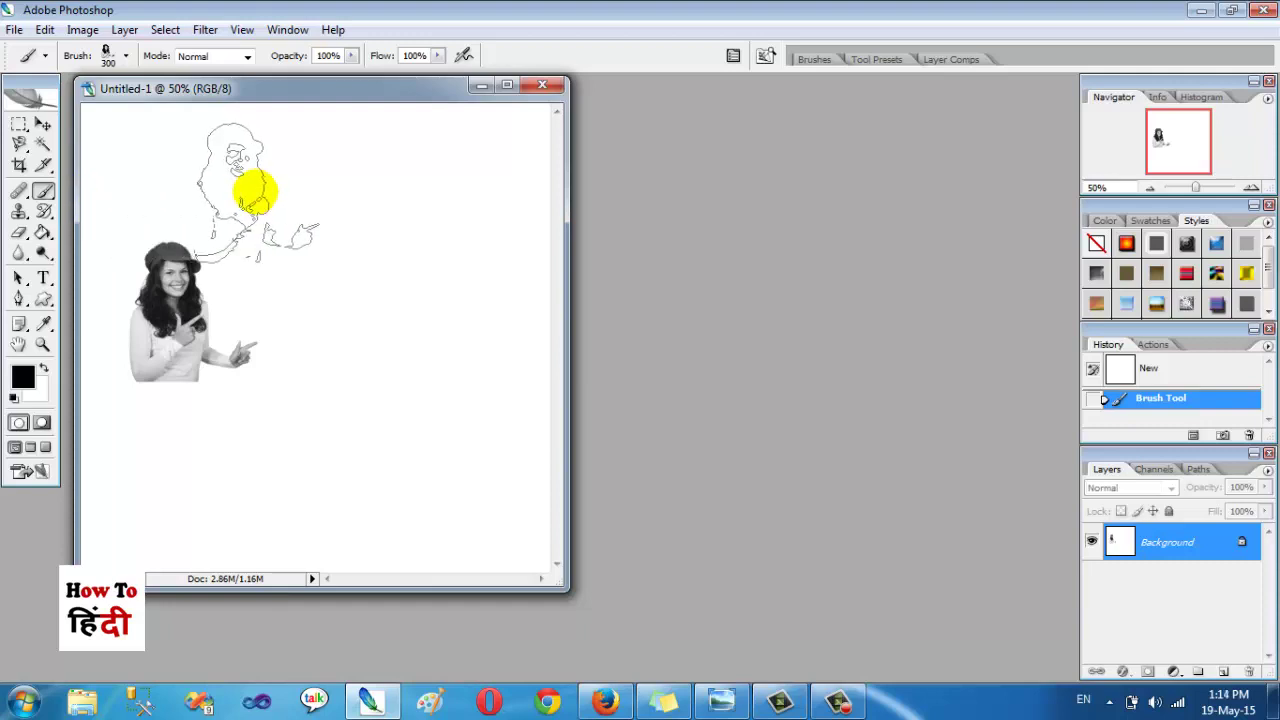
- Choose the 19 px hard round brush preset, paint a test dot, and revert the canvas to blank
click(127, 56)
scroll(280, 386, down, 2)
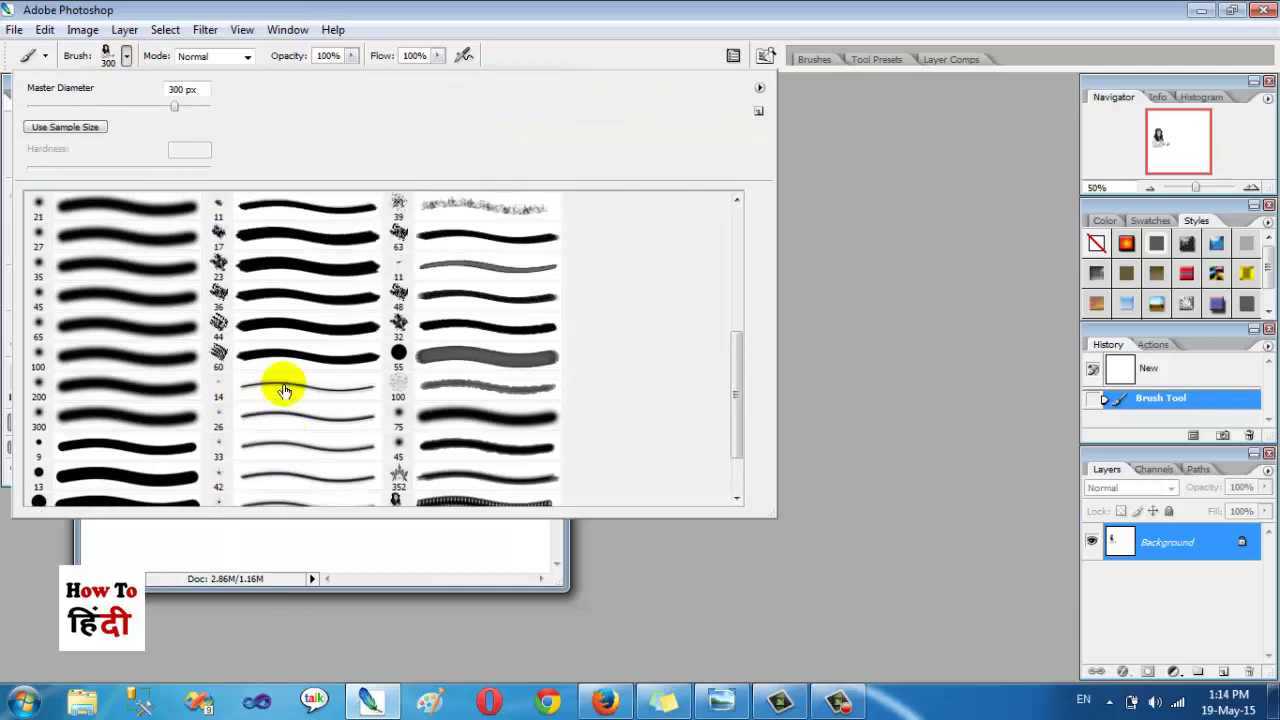
scroll(283, 390, down, 1)
scroll(283, 390, up, 2)
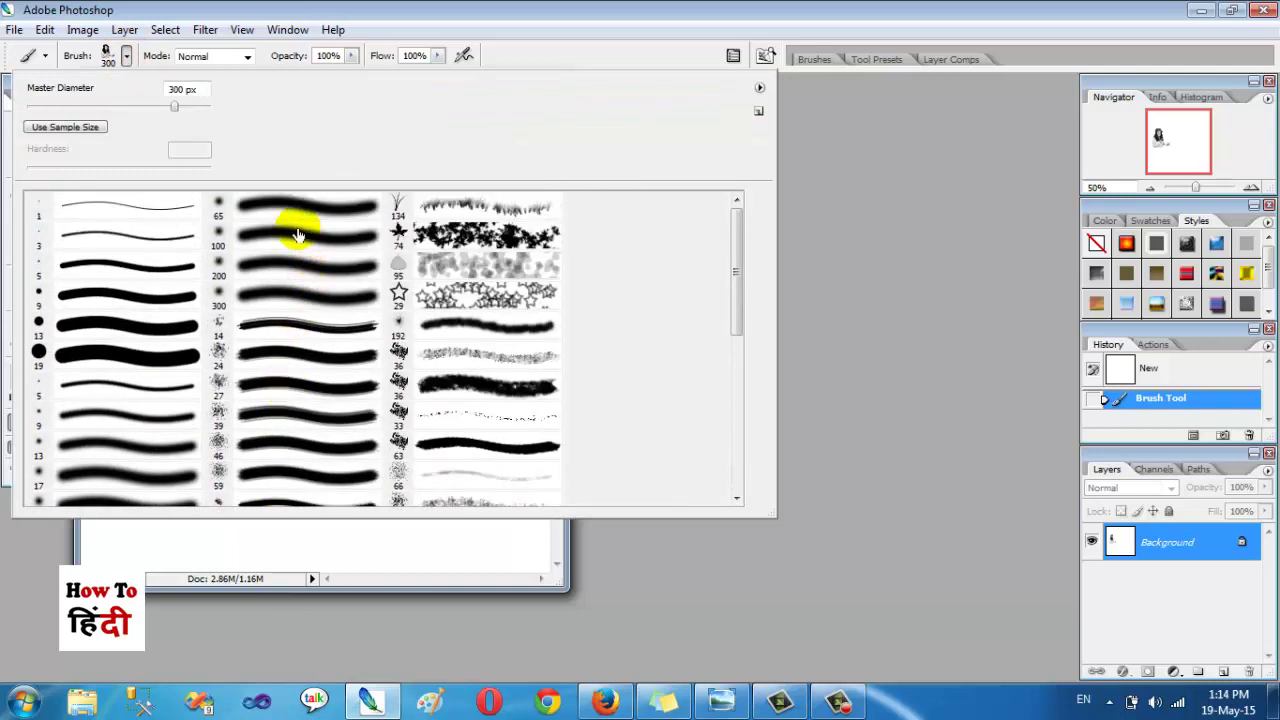
scroll(286, 374, down, 3)
scroll(287, 383, down, 2)
scroll(287, 383, down, 2)
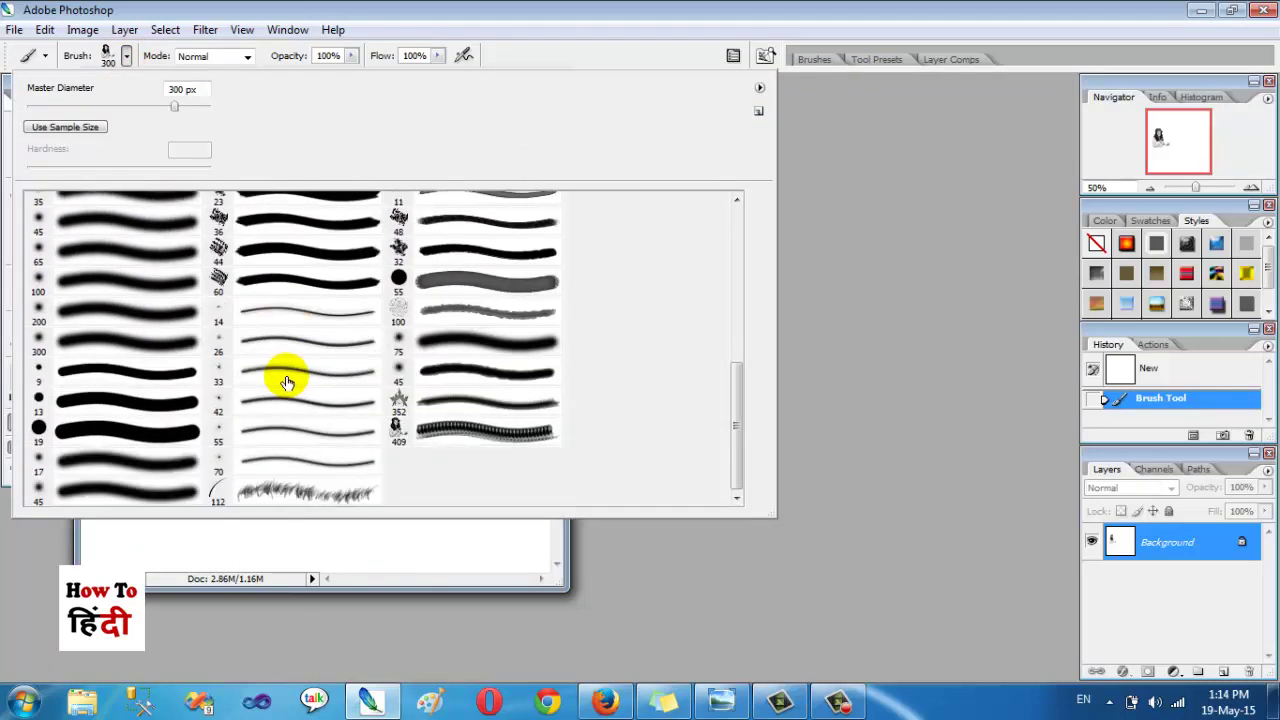
scroll(166, 452, up, 2)
scroll(166, 452, up, 2)
scroll(168, 460, up, 2)
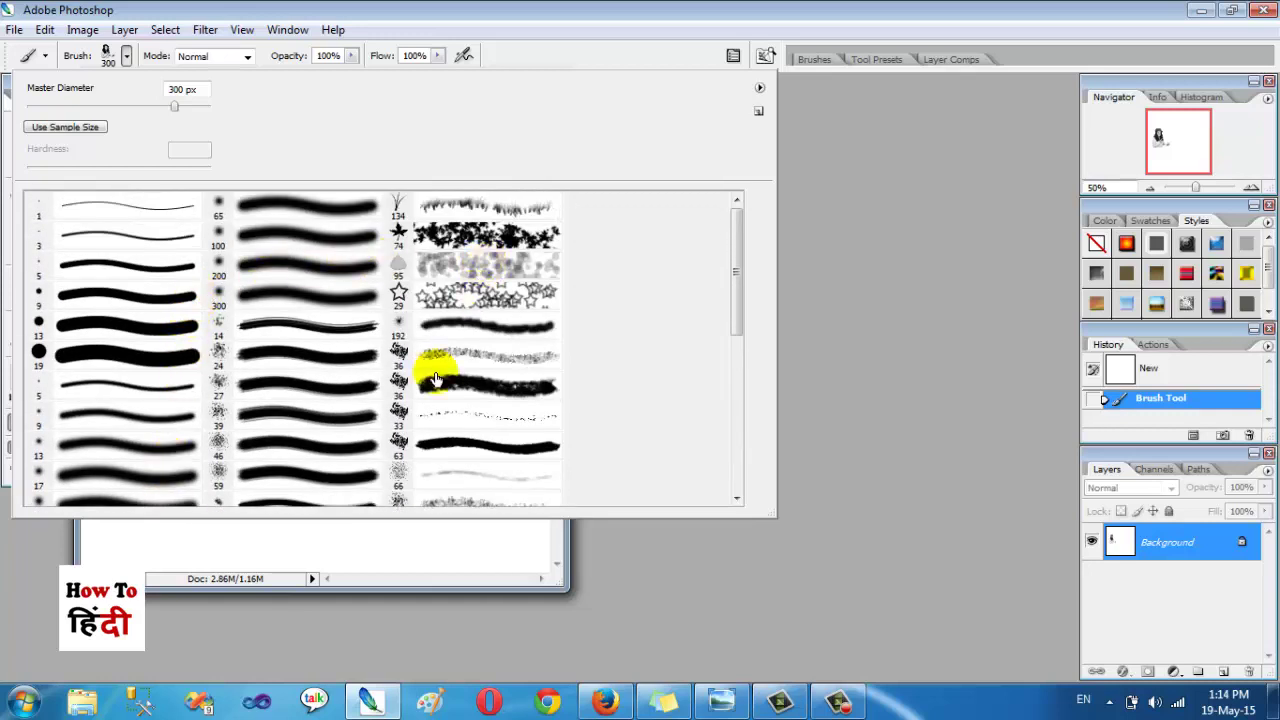
click(96, 357)
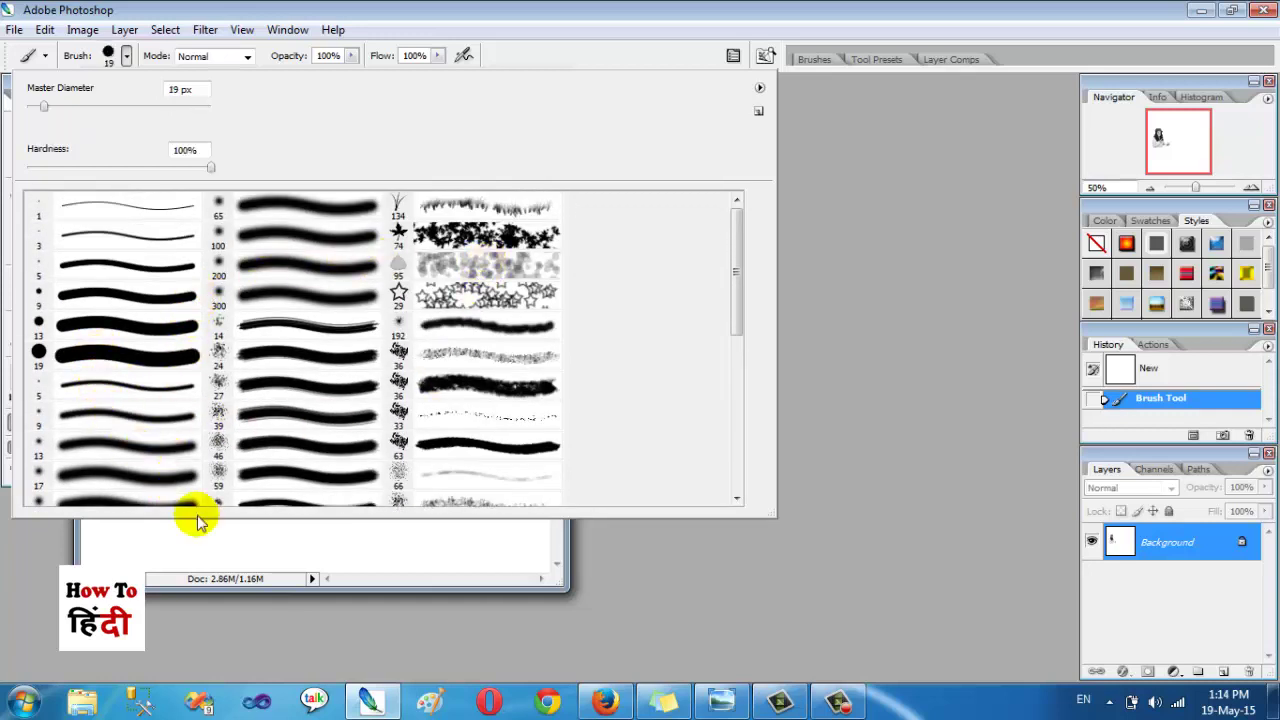
click(237, 557)
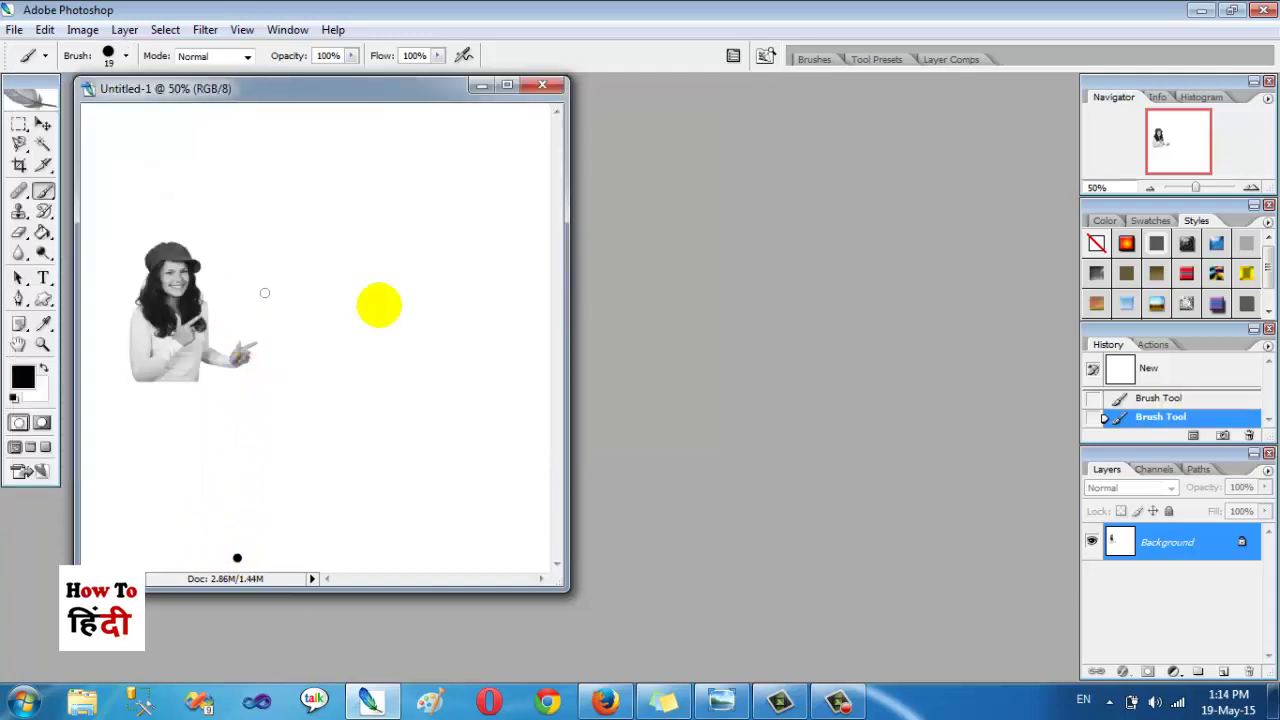
click(1120, 368)
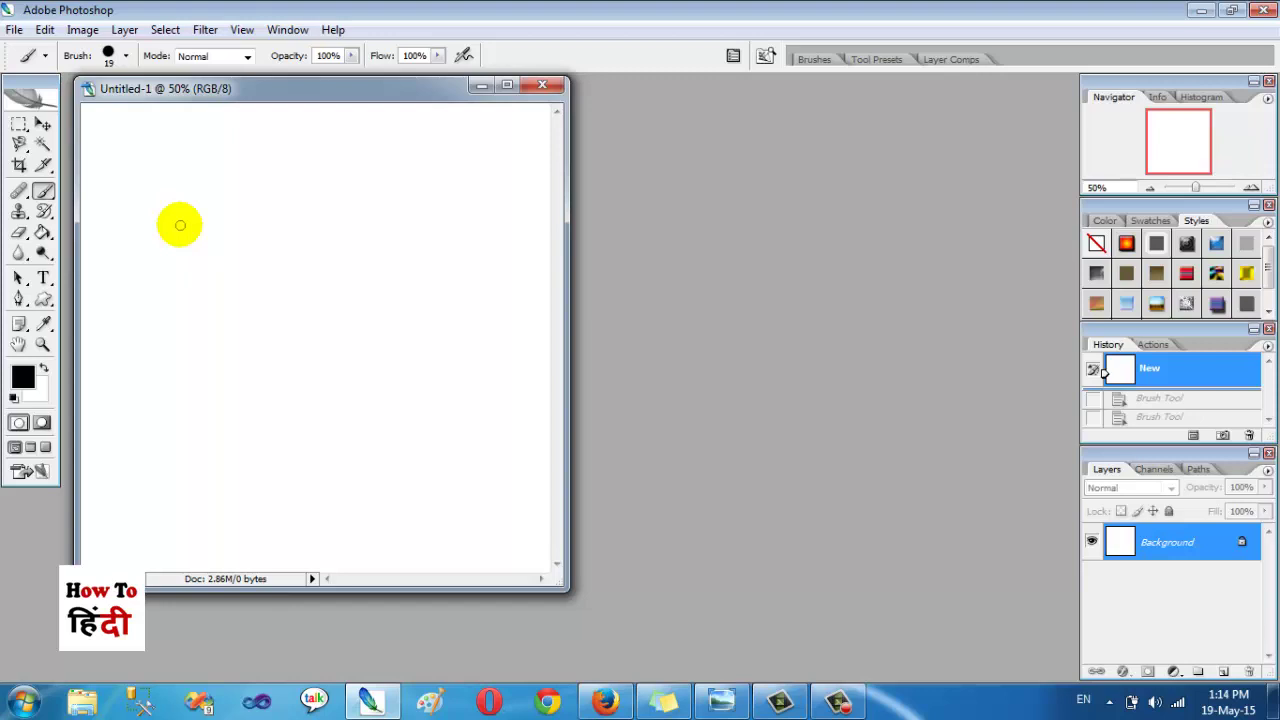
- Set the brush to 147 px diameter at 100% hardness and stamp a solid black dot top-left
right_click(180, 225)
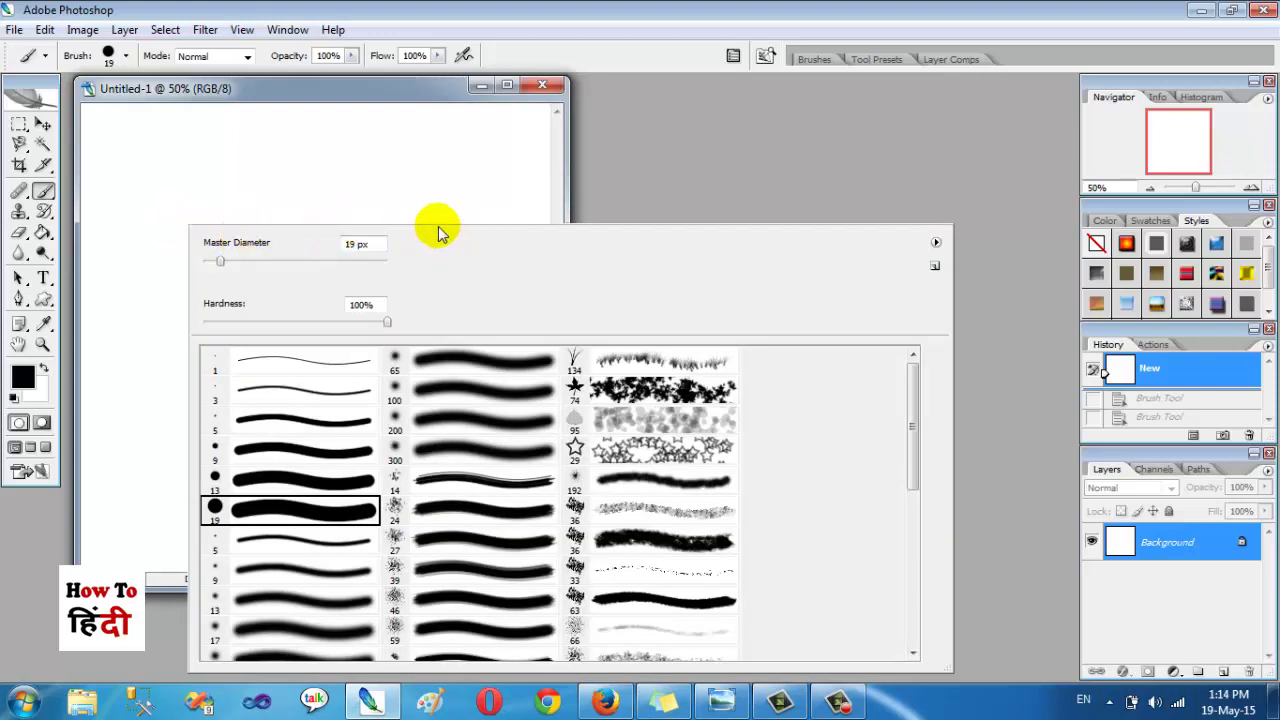
right_click(198, 116)
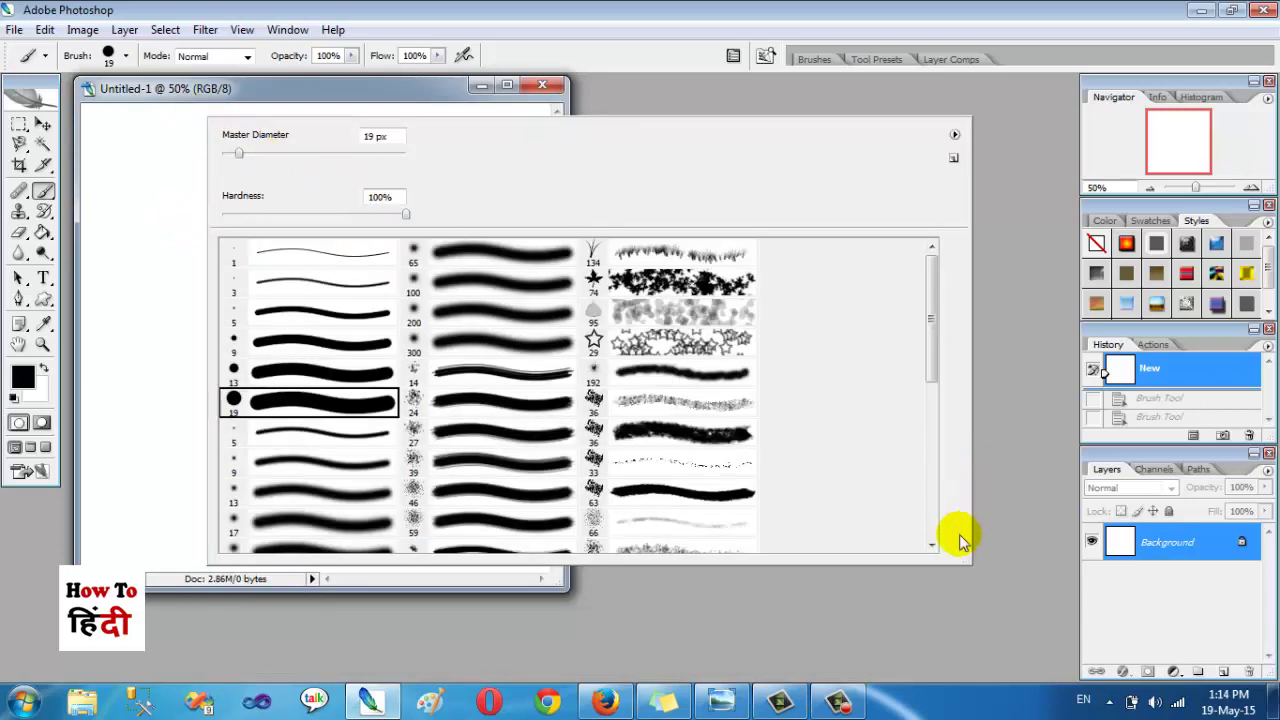
drag(958, 540, 694, 448)
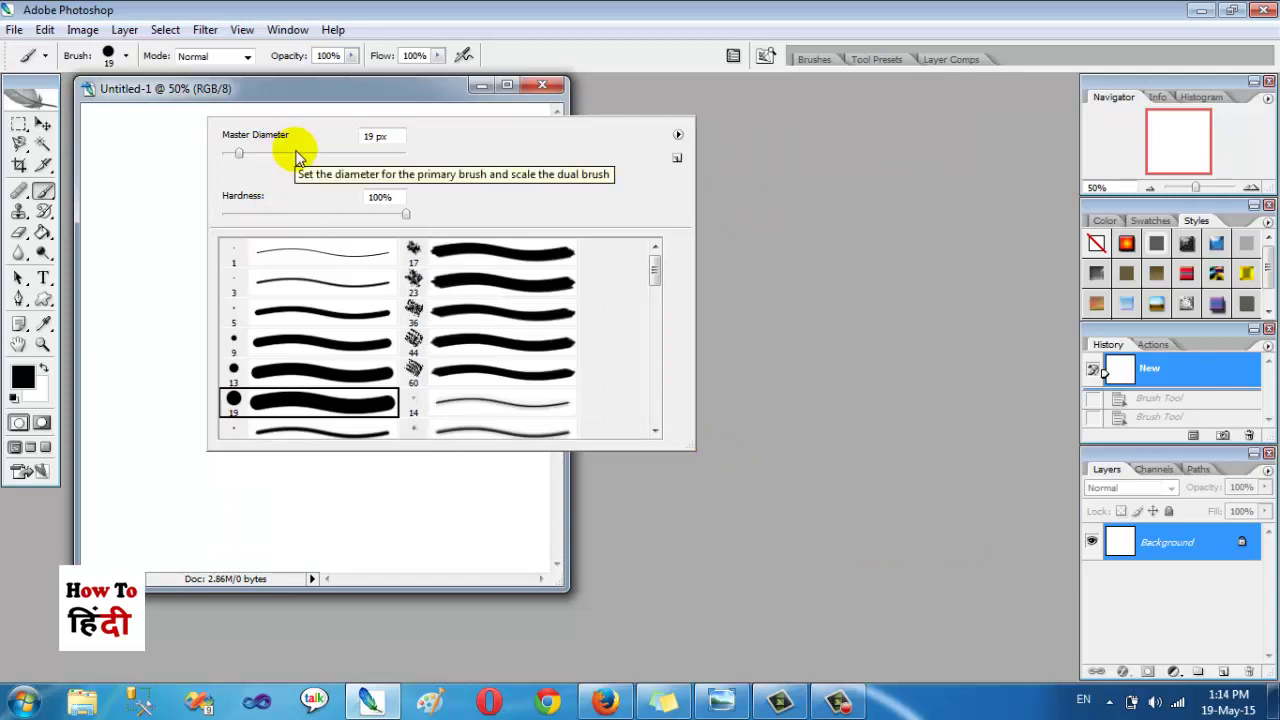
click(297, 154)
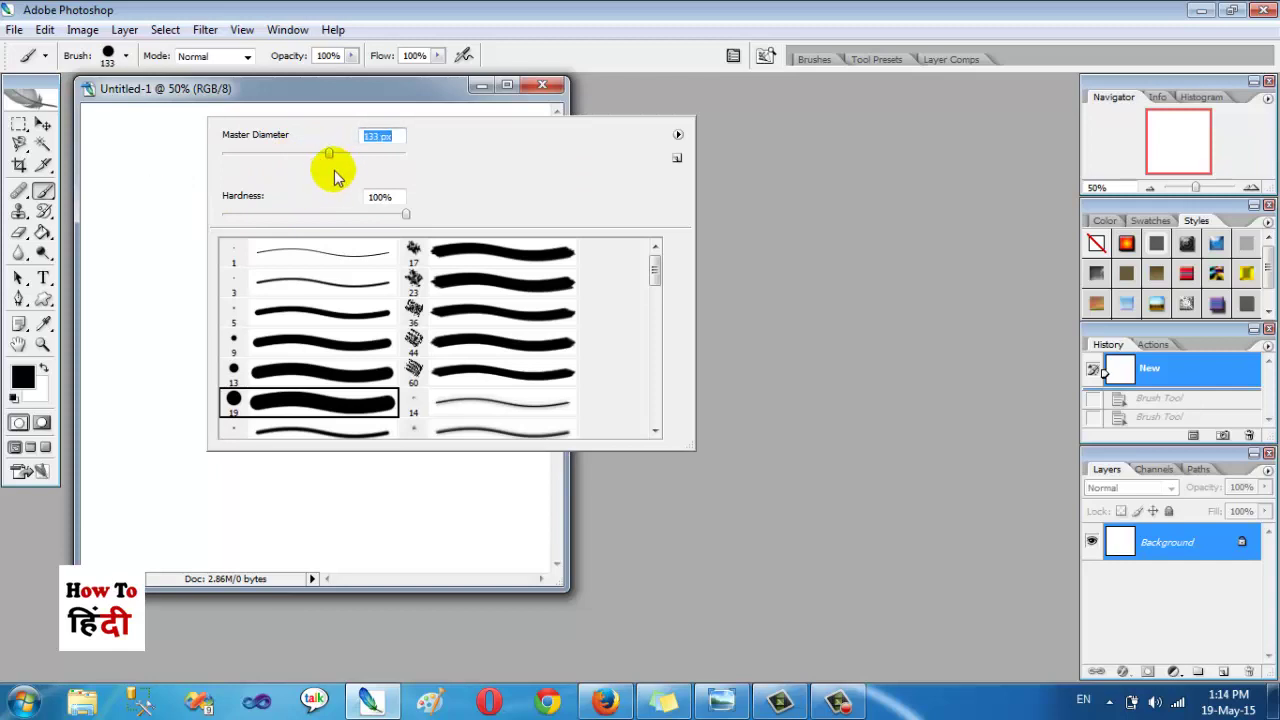
click(360, 153)
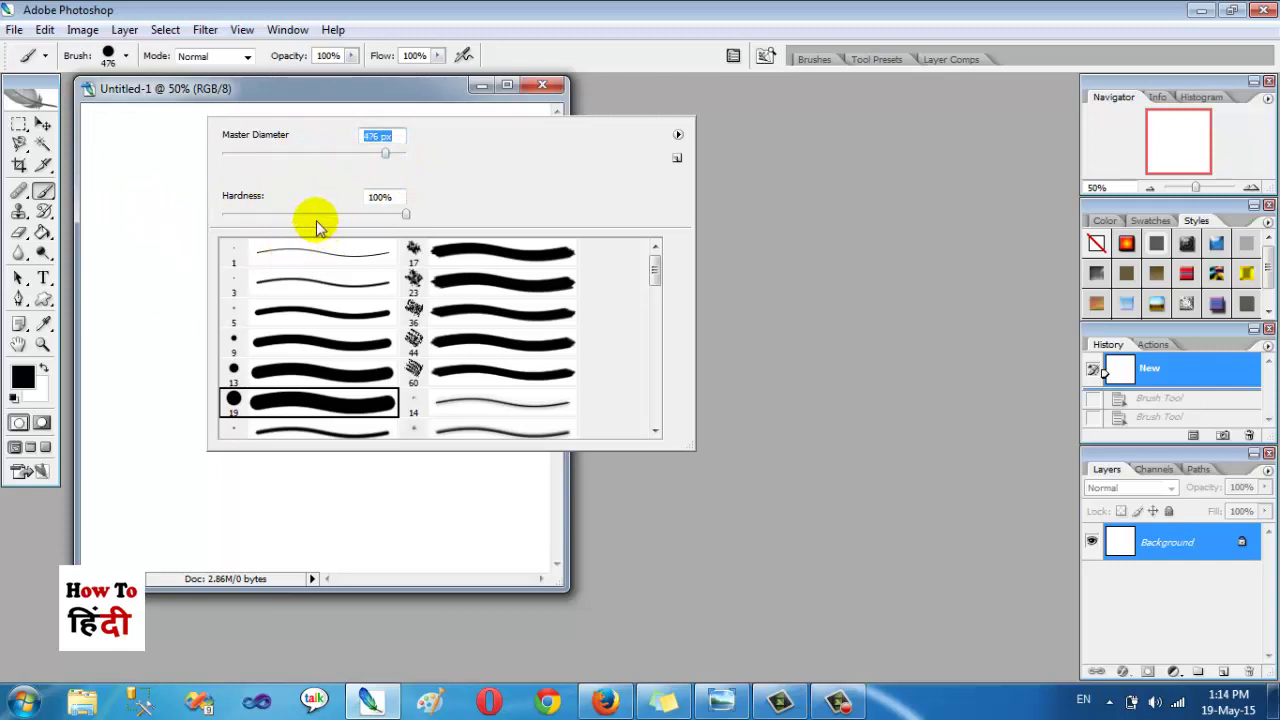
click(405, 216)
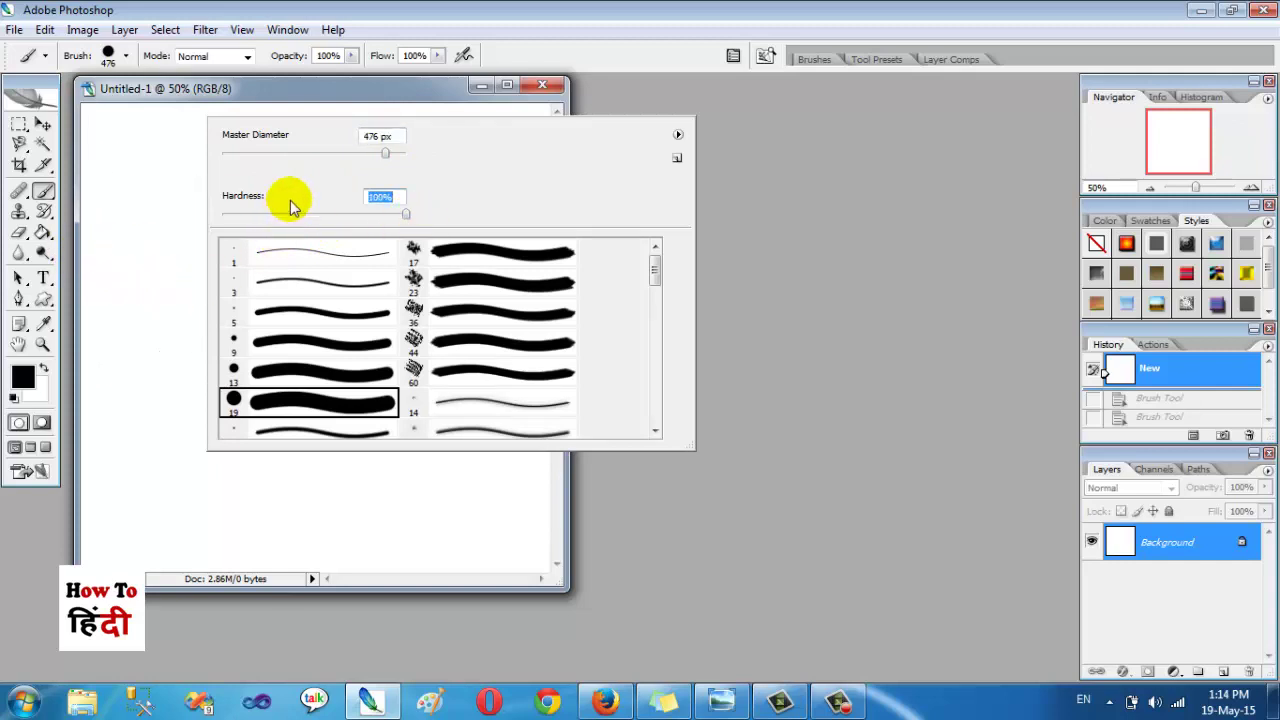
drag(385, 153, 340, 153)
click(147, 225)
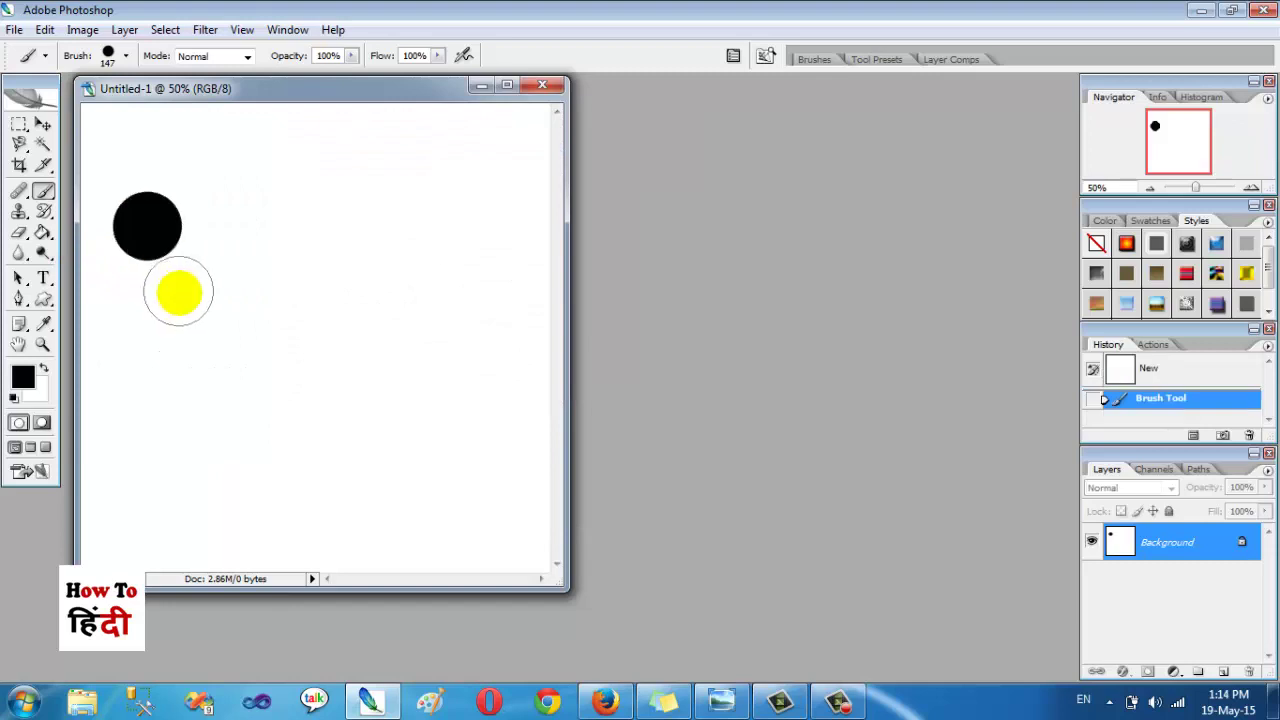
- Lower brush hardness to about half and stamp four soft-edged black dots beside the solid one
right_click(273, 224)
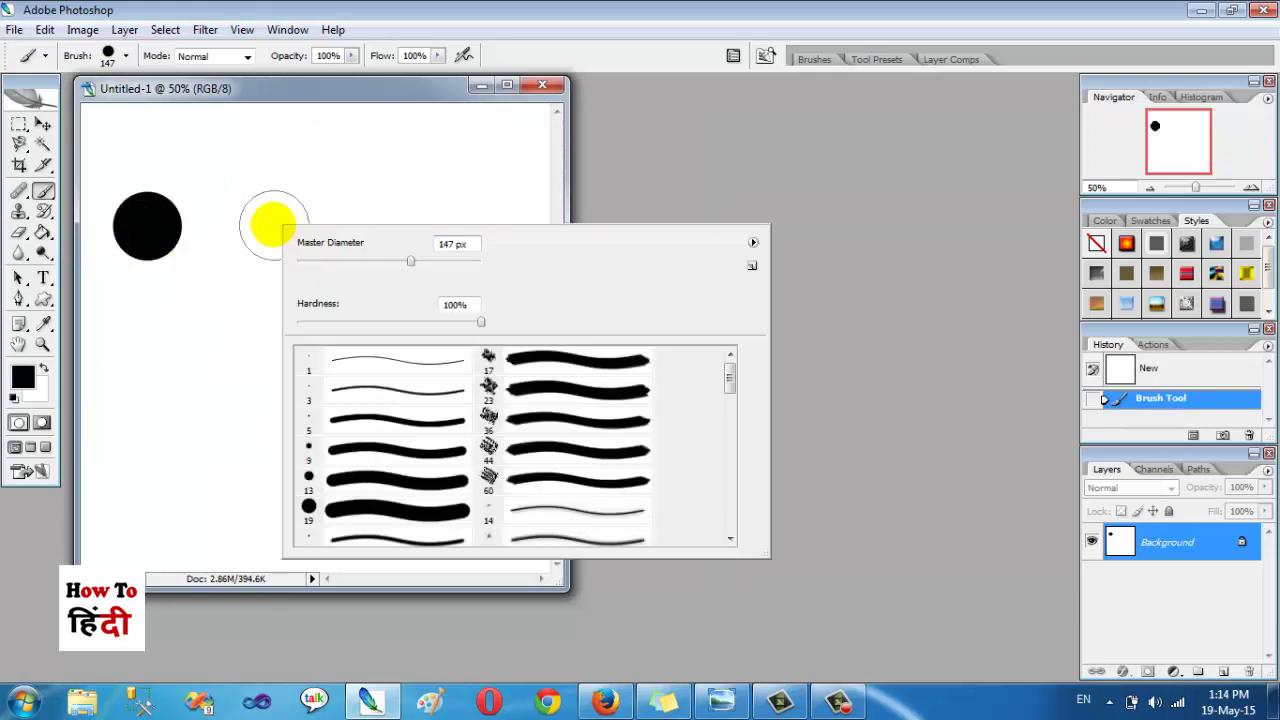
click(393, 322)
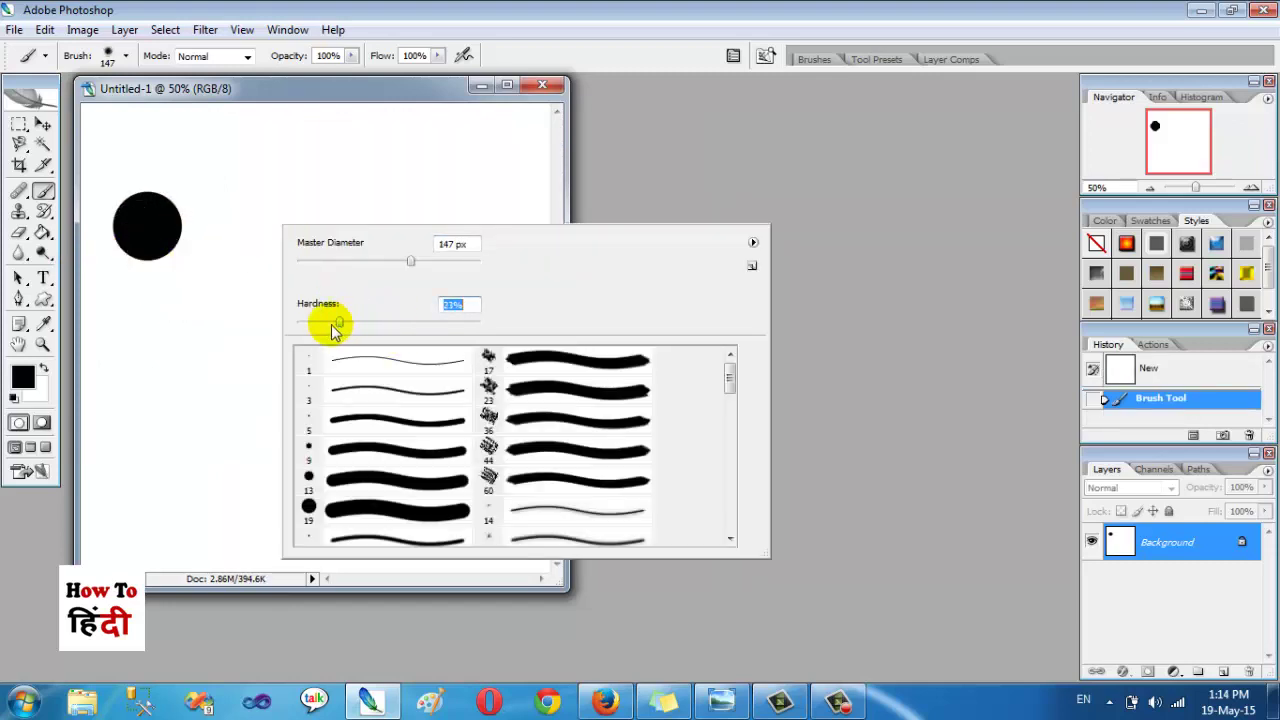
click(251, 238)
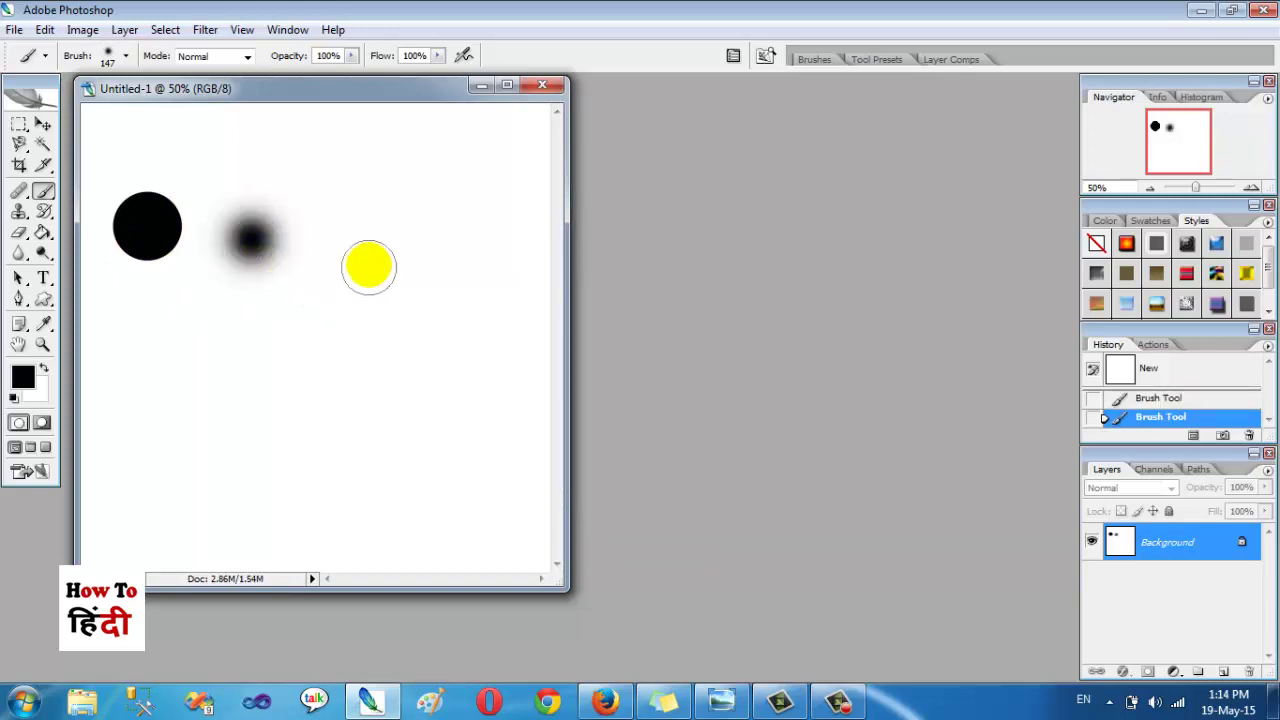
click(372, 248)
click(368, 351)
click(263, 368)
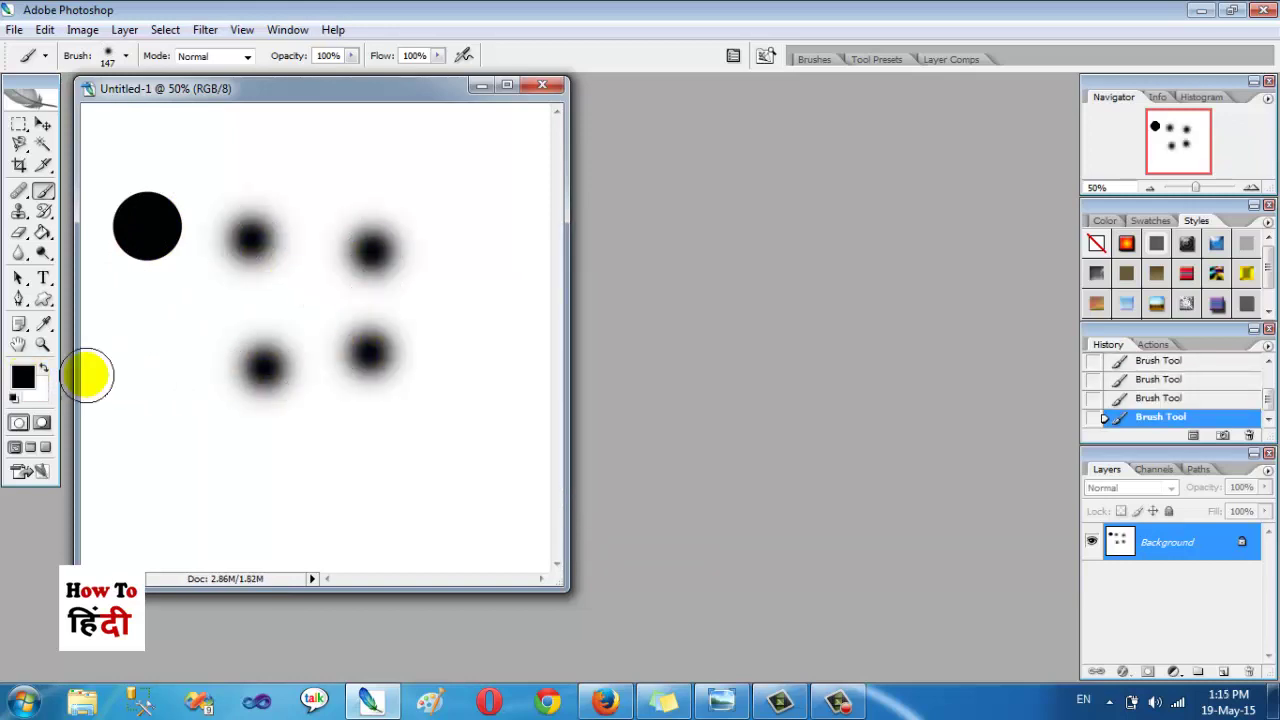
- Set the foreground painting colour to cyan
click(22, 380)
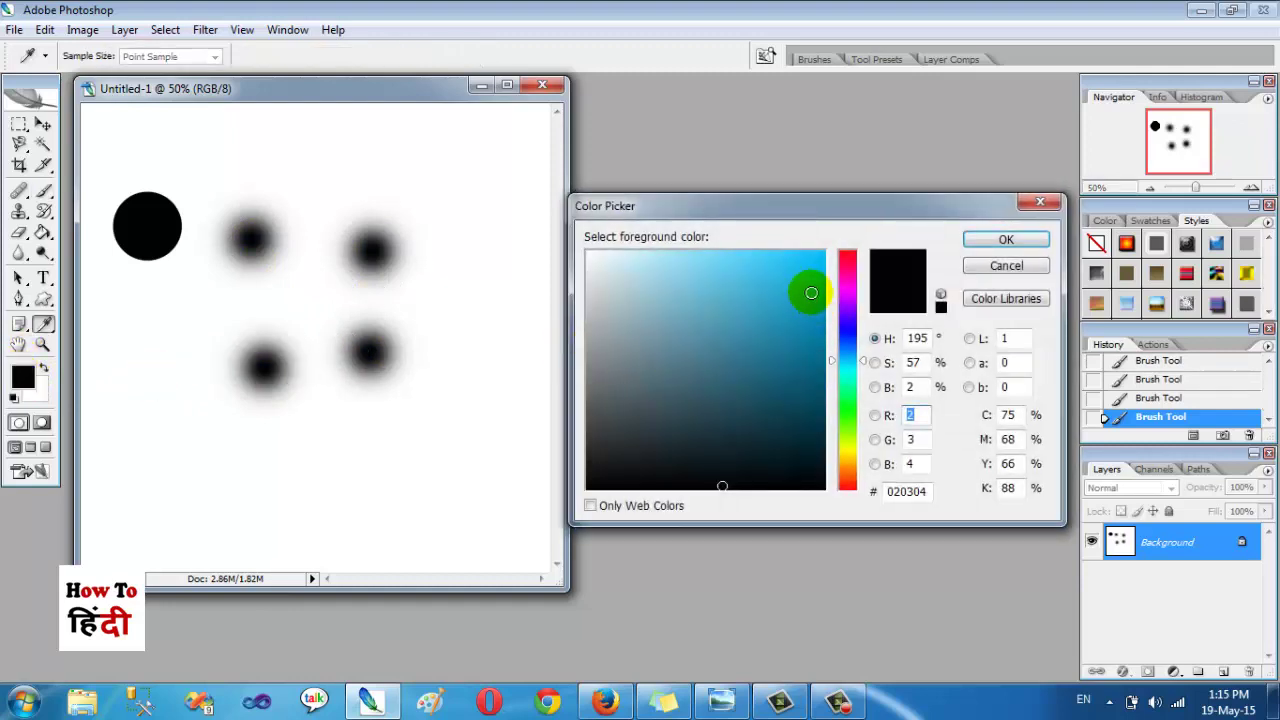
click(820, 258)
click(969, 245)
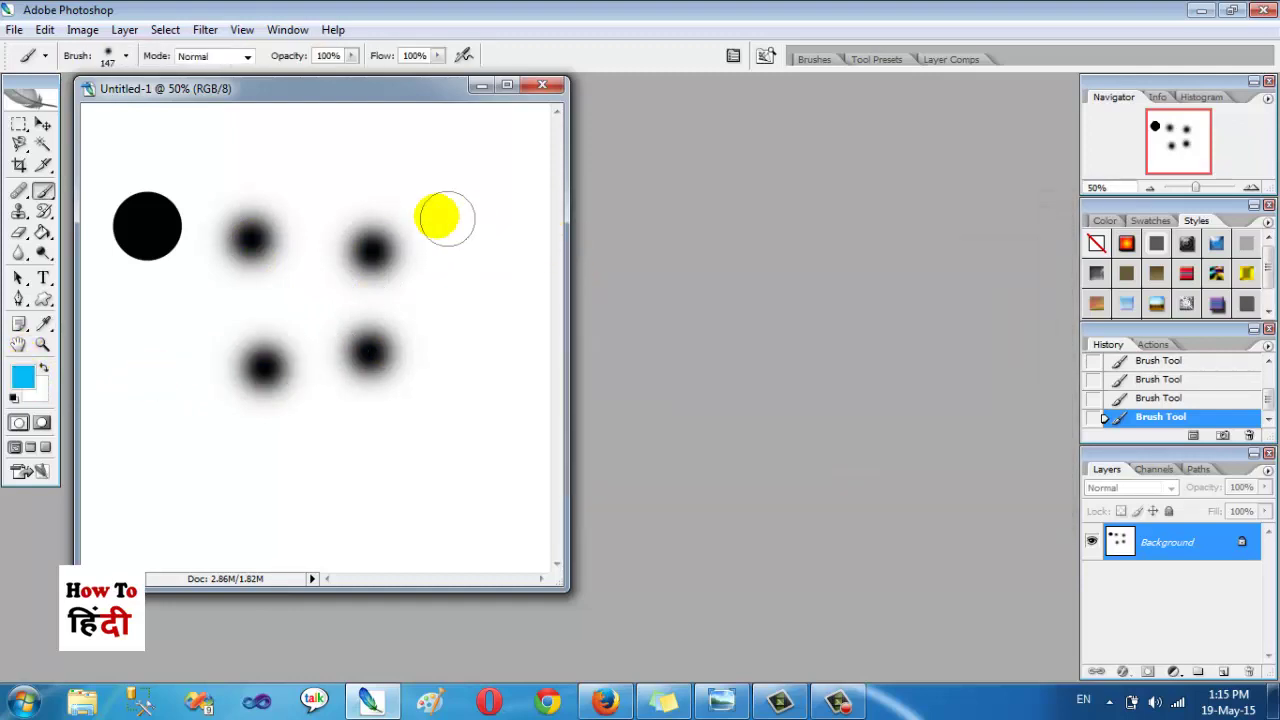
- Stamp five soft cyan dots around the black dots, then reopen the brush settings
click(408, 170)
click(453, 249)
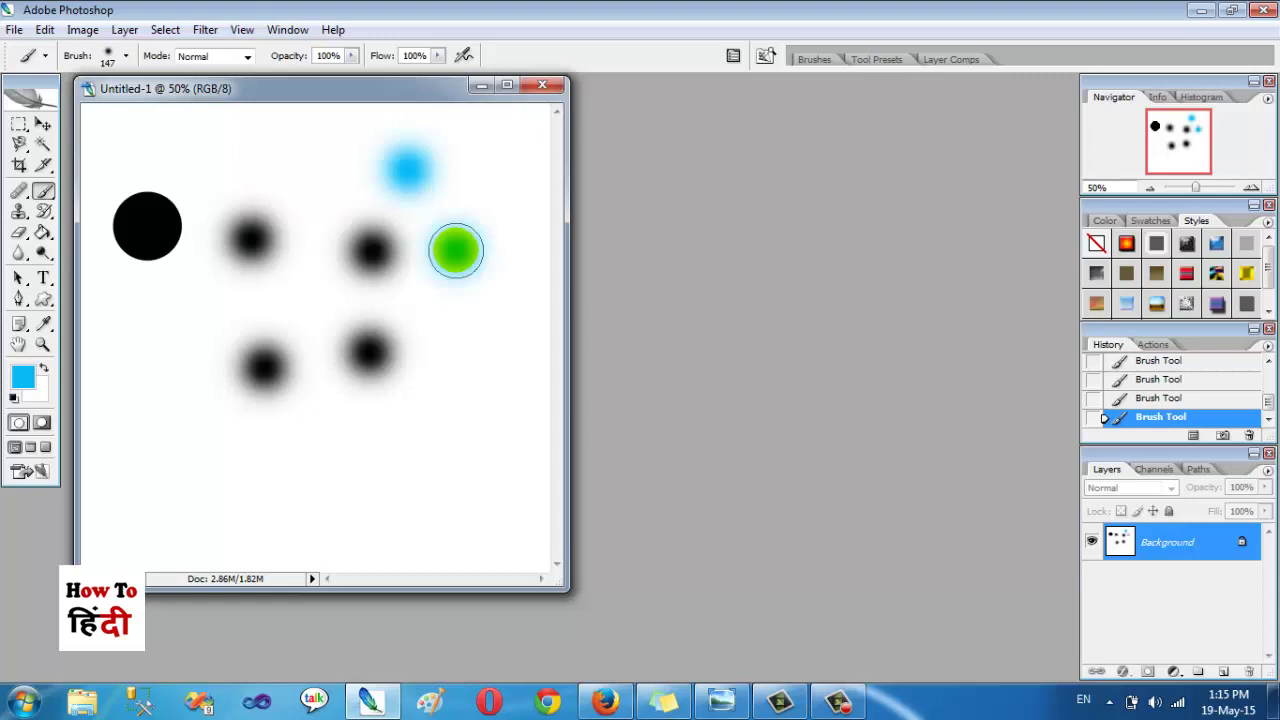
click(450, 388)
click(205, 496)
click(140, 375)
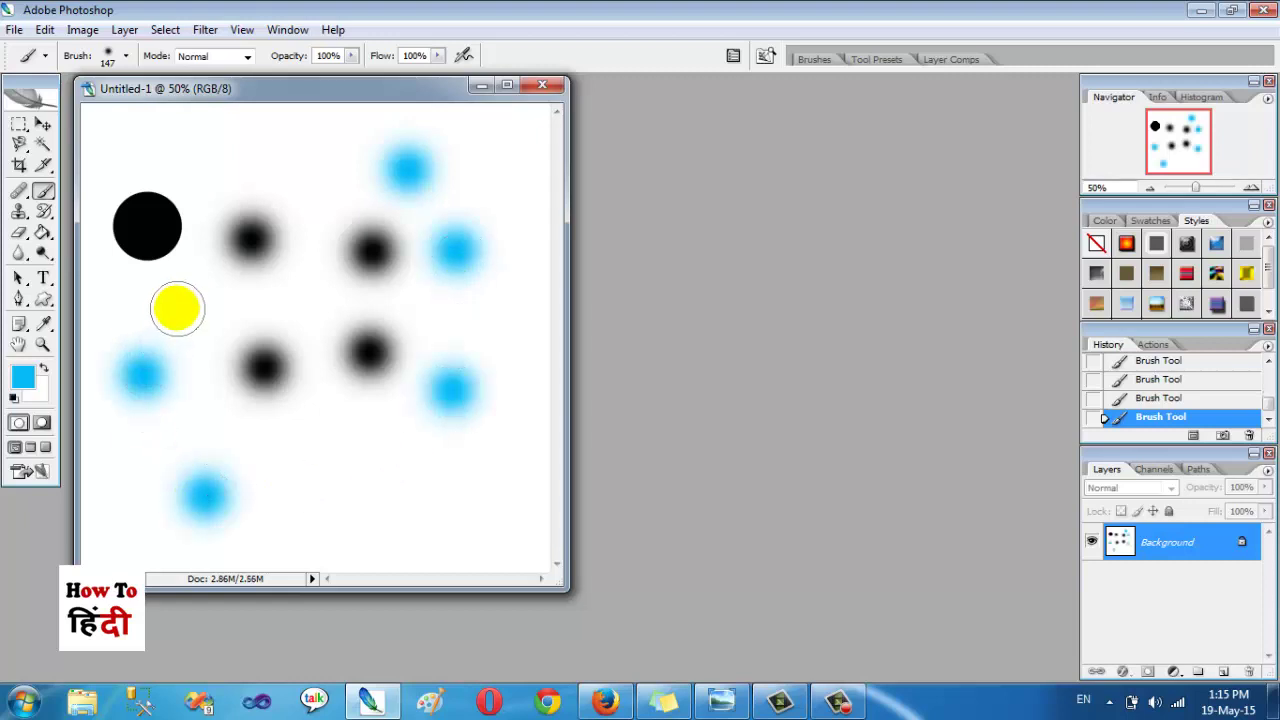
right_click(177, 309)
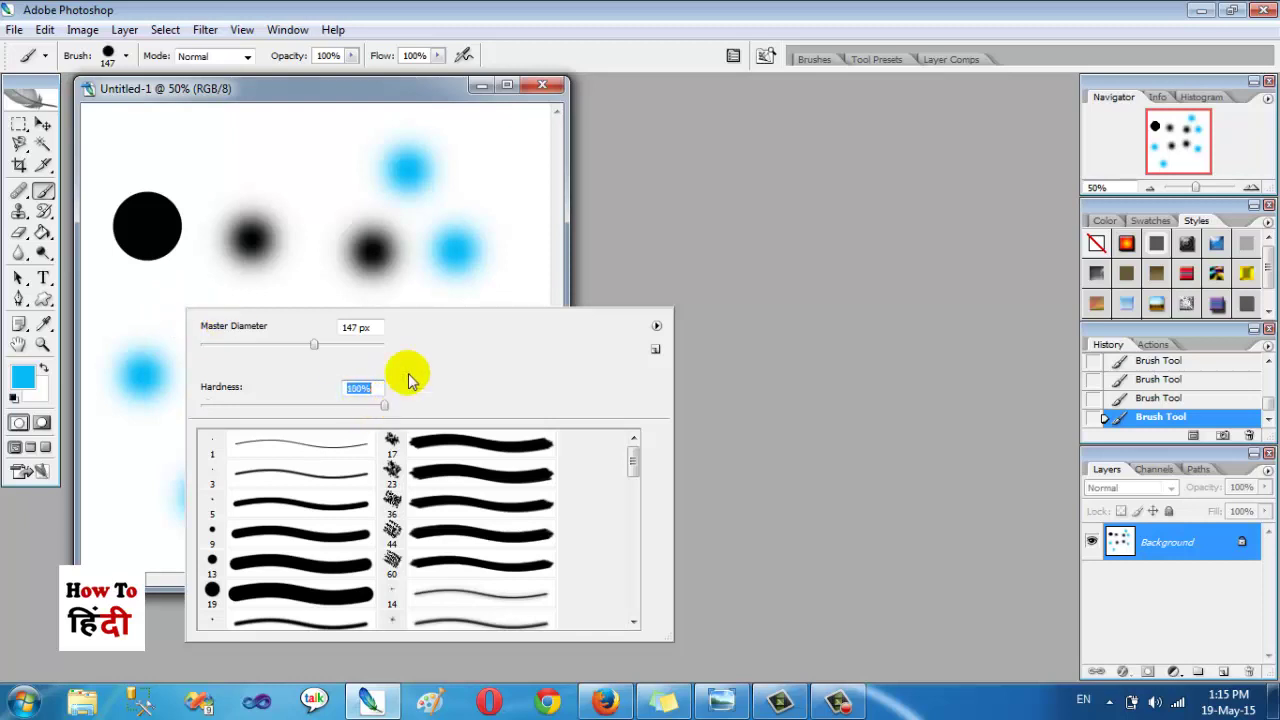
- Paint four hard-edged cyan dots and a tall vertical cyan stroke on the right
click(312, 174)
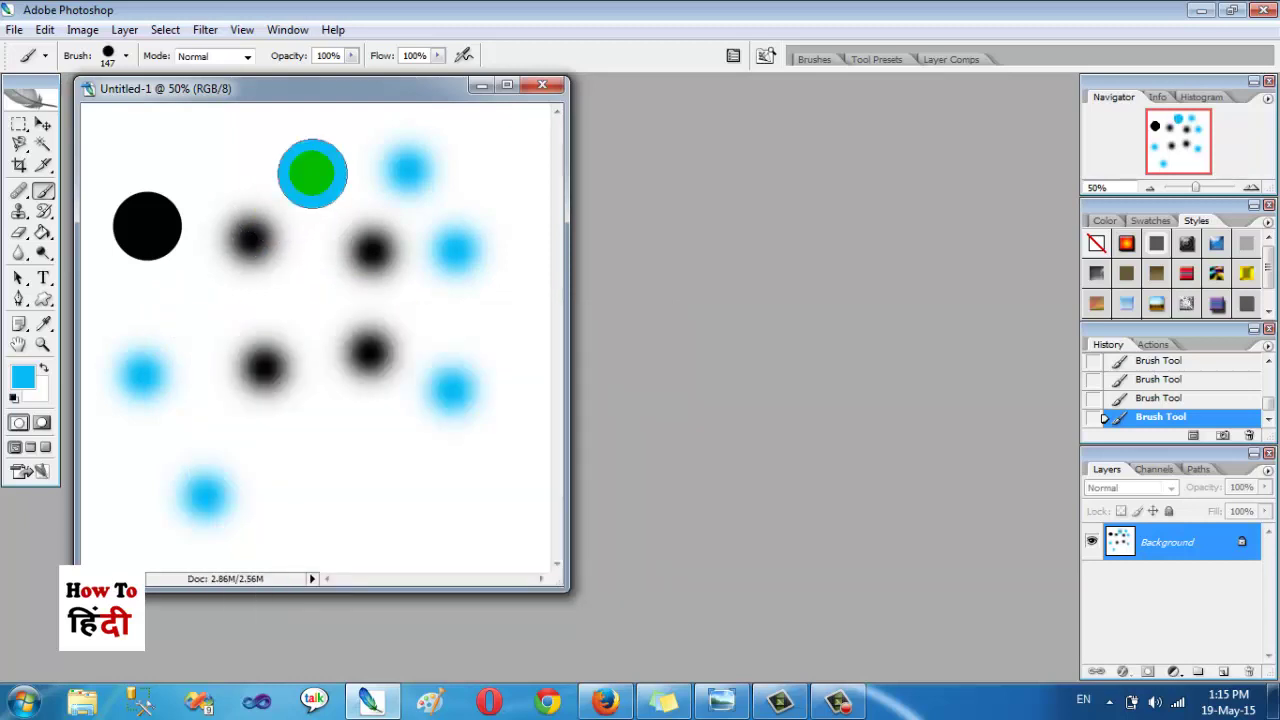
click(360, 536)
click(457, 498)
click(325, 456)
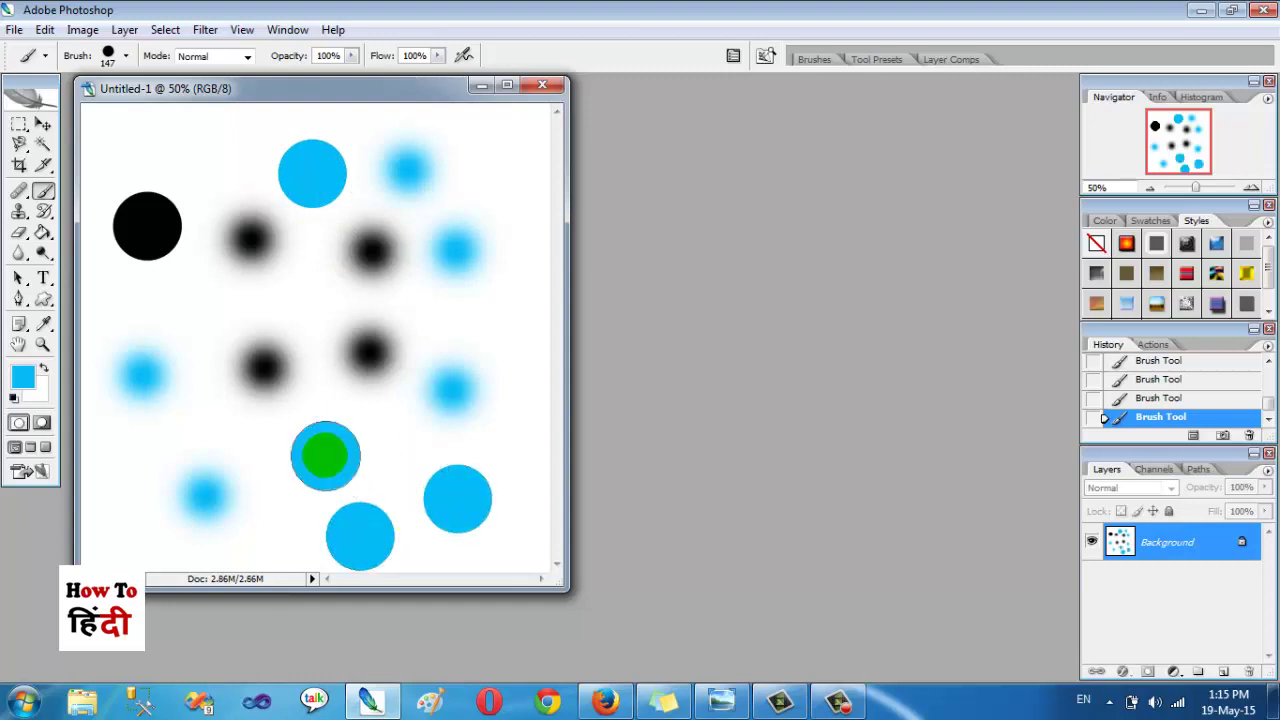
drag(495, 152, 500, 355)
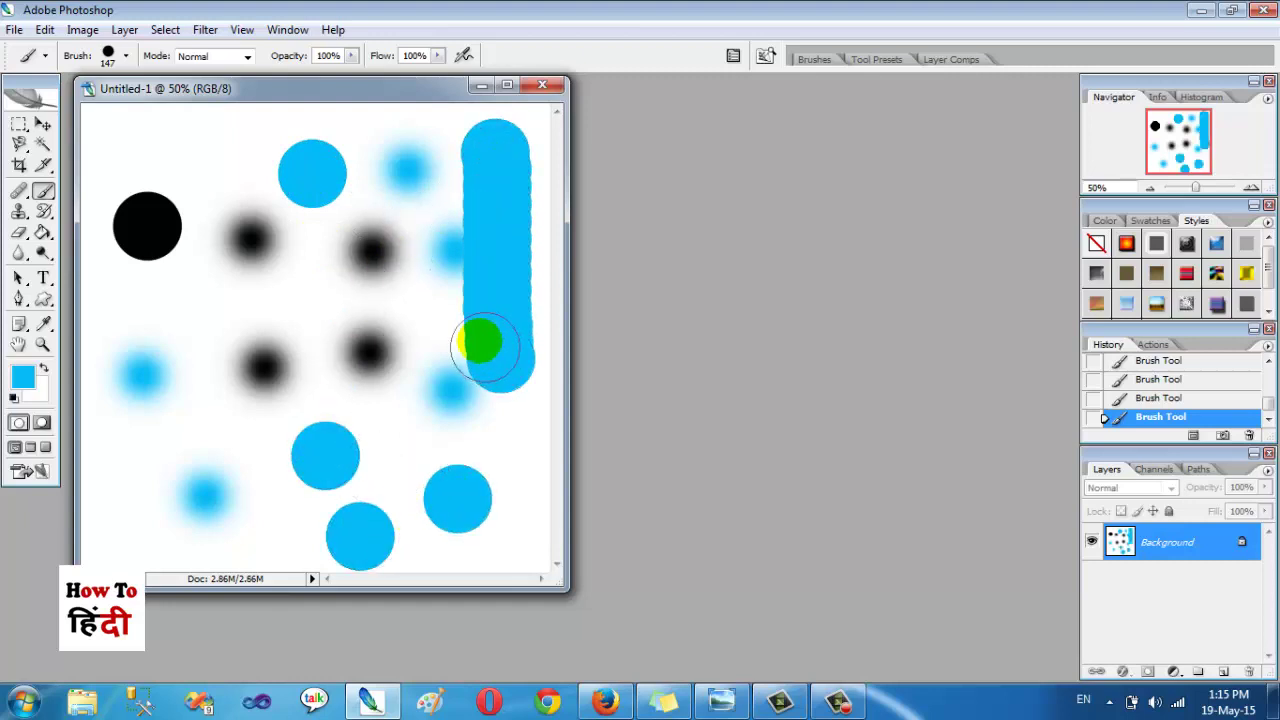
scroll(1186, 392, up, 1)
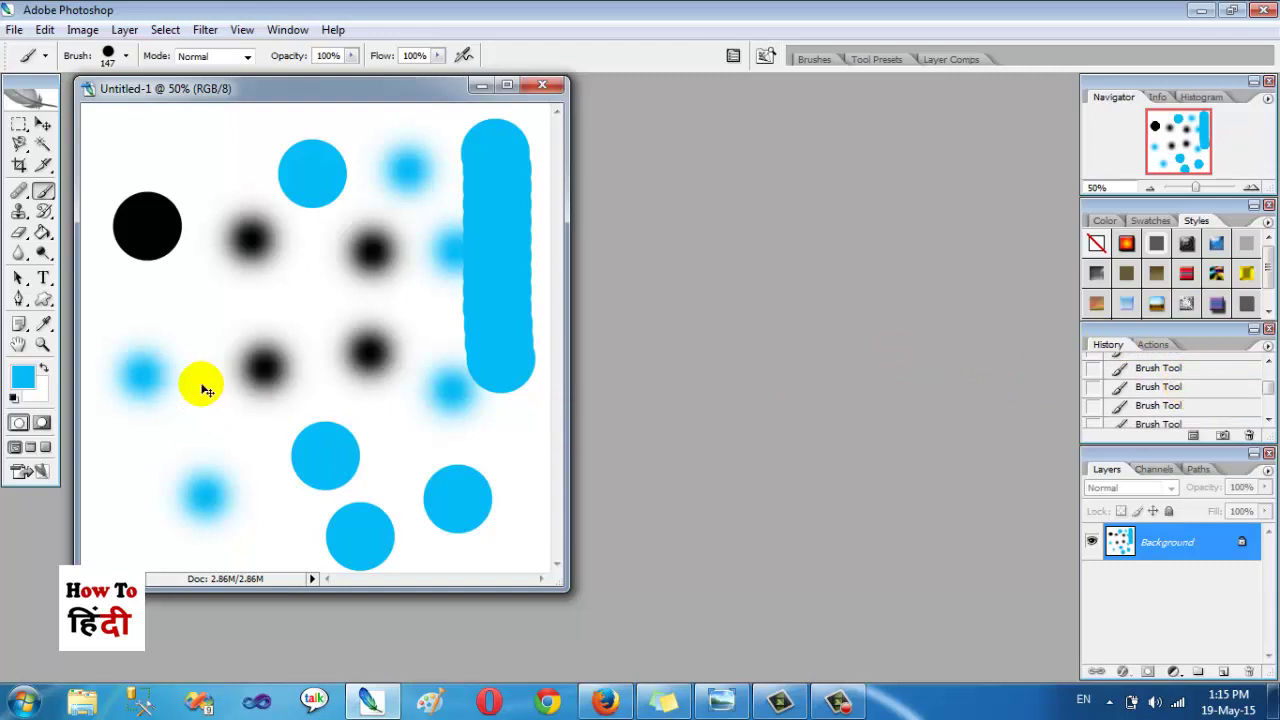
- Undo the vertical cyan stroke, then step back through the cyan and soft black dots
key(ctrl+z)
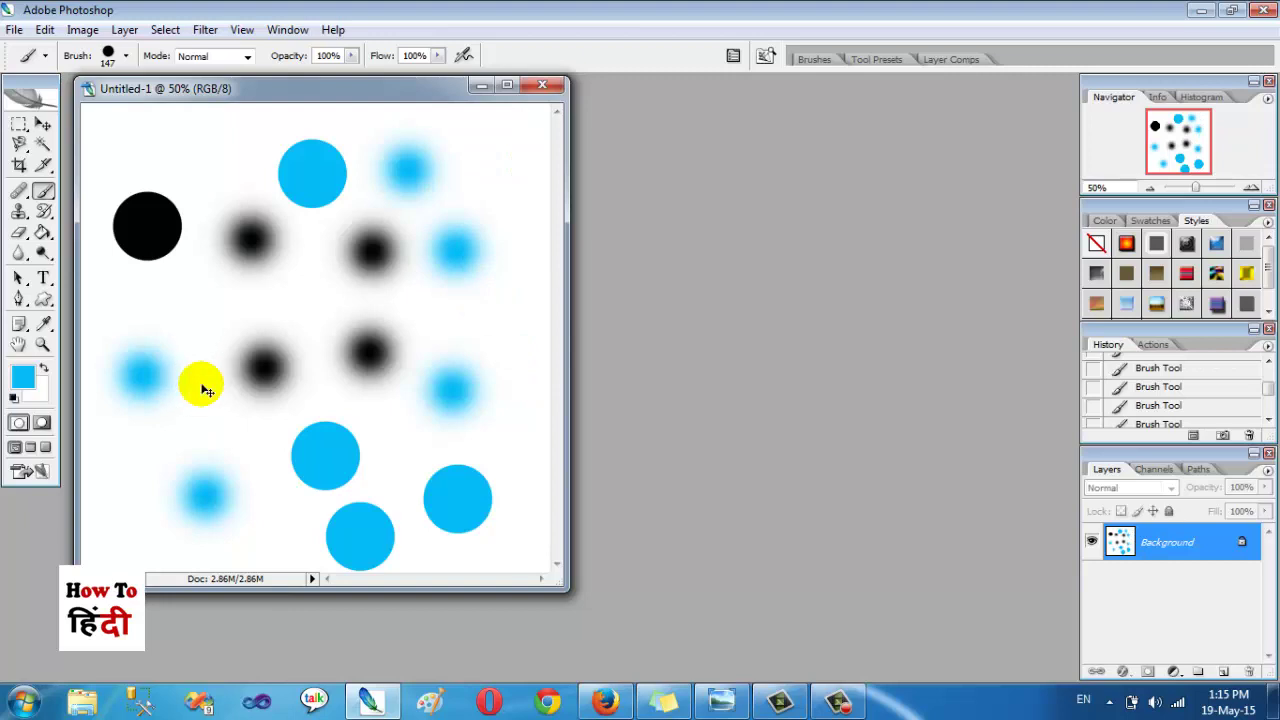
key(ctrl+alt+z)
key(ctrl+alt+z)
key(ctrl+alt+z)
key(ctrl+alt+z)
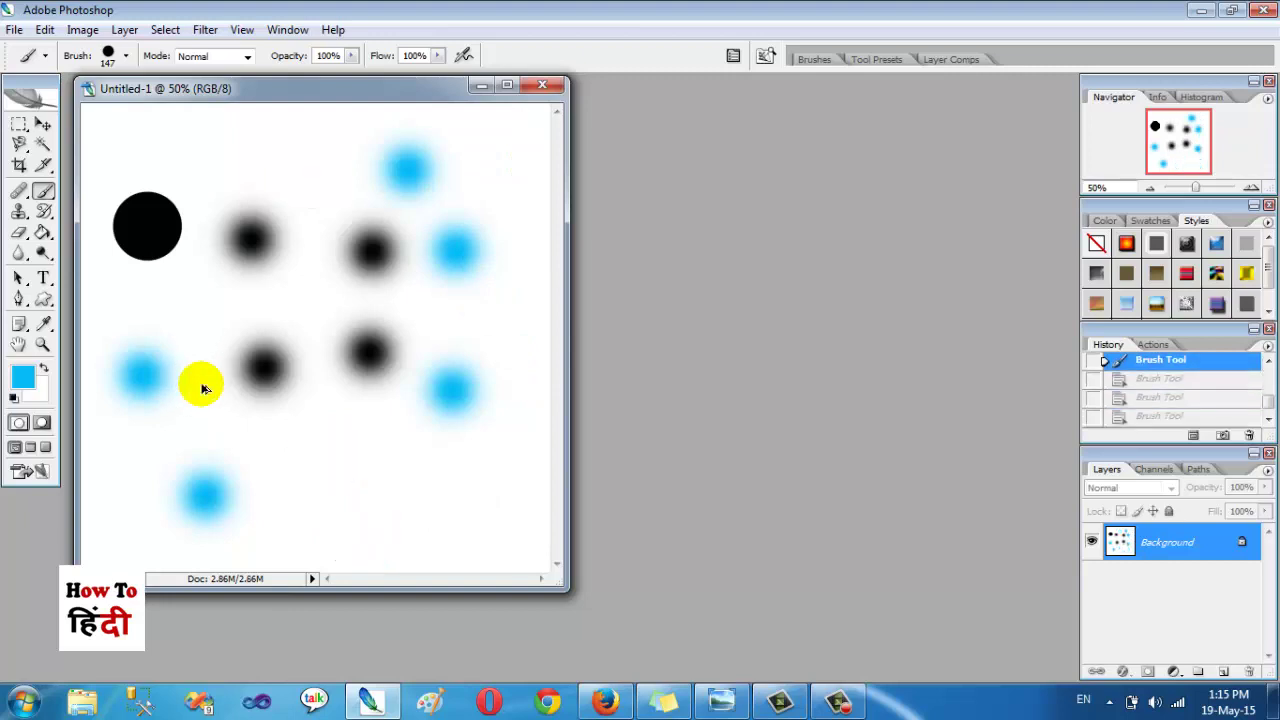
key(ctrl+alt+z)
key(ctrl+alt+z)
key(ctrl+alt+z)
key(ctrl+alt+z)
key(ctrl+alt+z)
key(ctrl+alt+z)
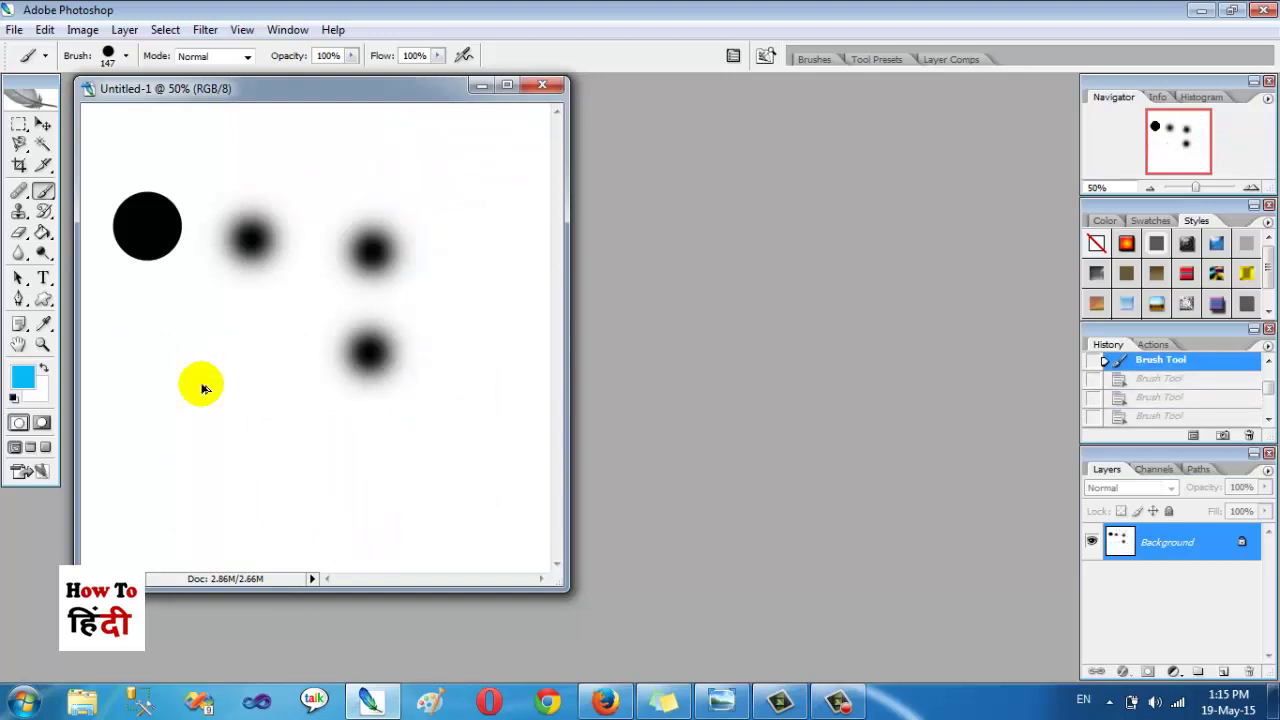
key(ctrl+alt+z)
key(ctrl+alt+z)
key(ctrl+alt+z)
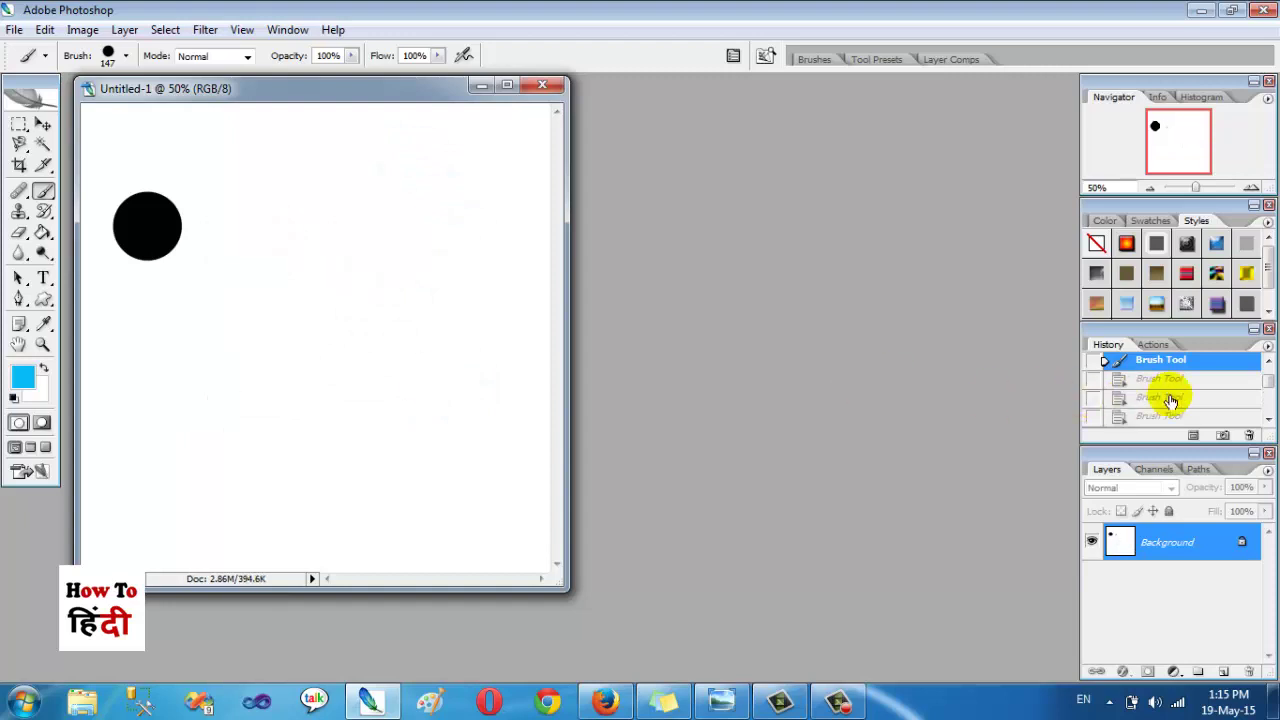
- Revert to the blank New history state, recentre the document window, and list brush blending modes
scroll(1166, 396, up, 1)
scroll(1170, 400, down, 1)
scroll(1170, 400, down, 1)
scroll(1170, 400, down, 1)
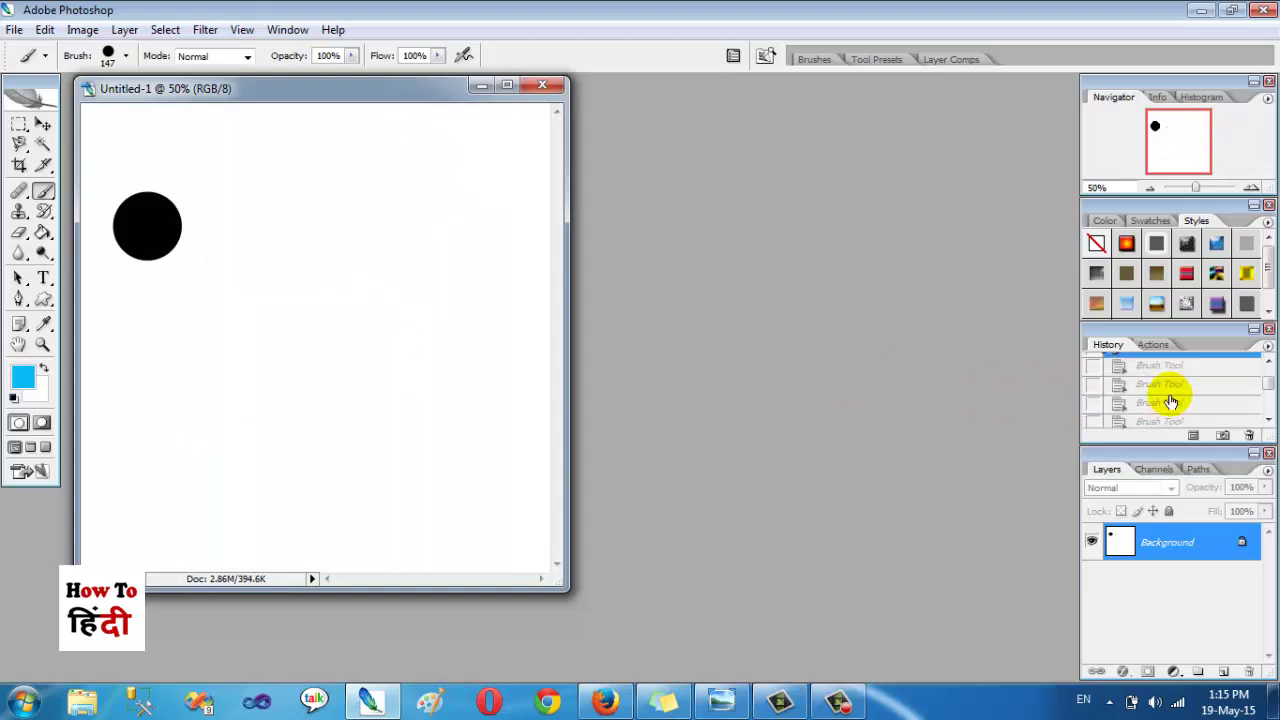
scroll(1170, 400, up, 3)
click(1167, 369)
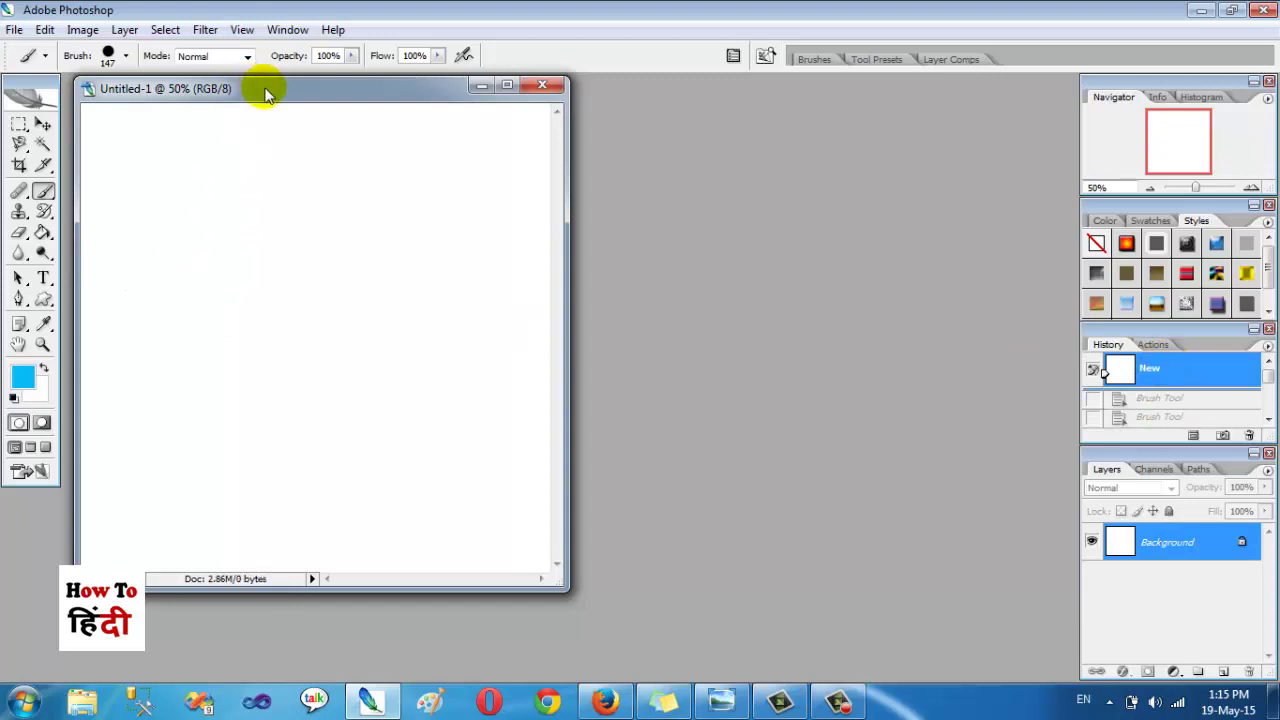
drag(265, 92, 479, 101)
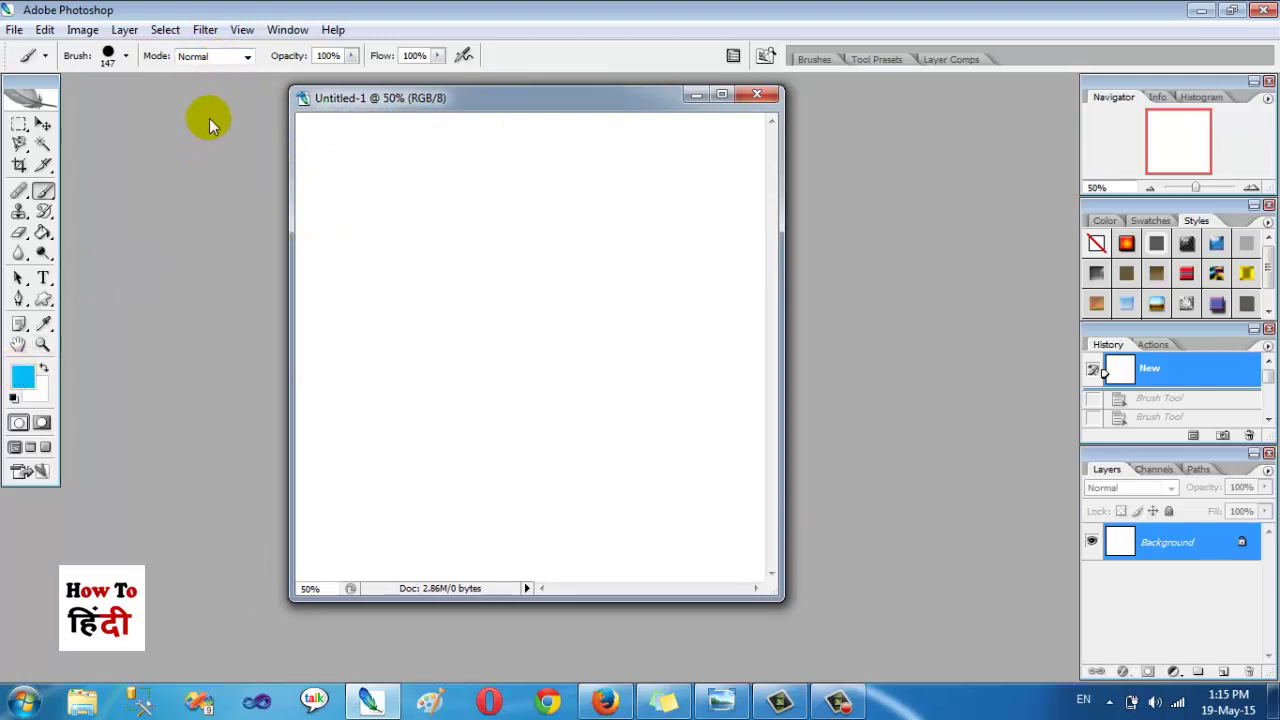
click(247, 58)
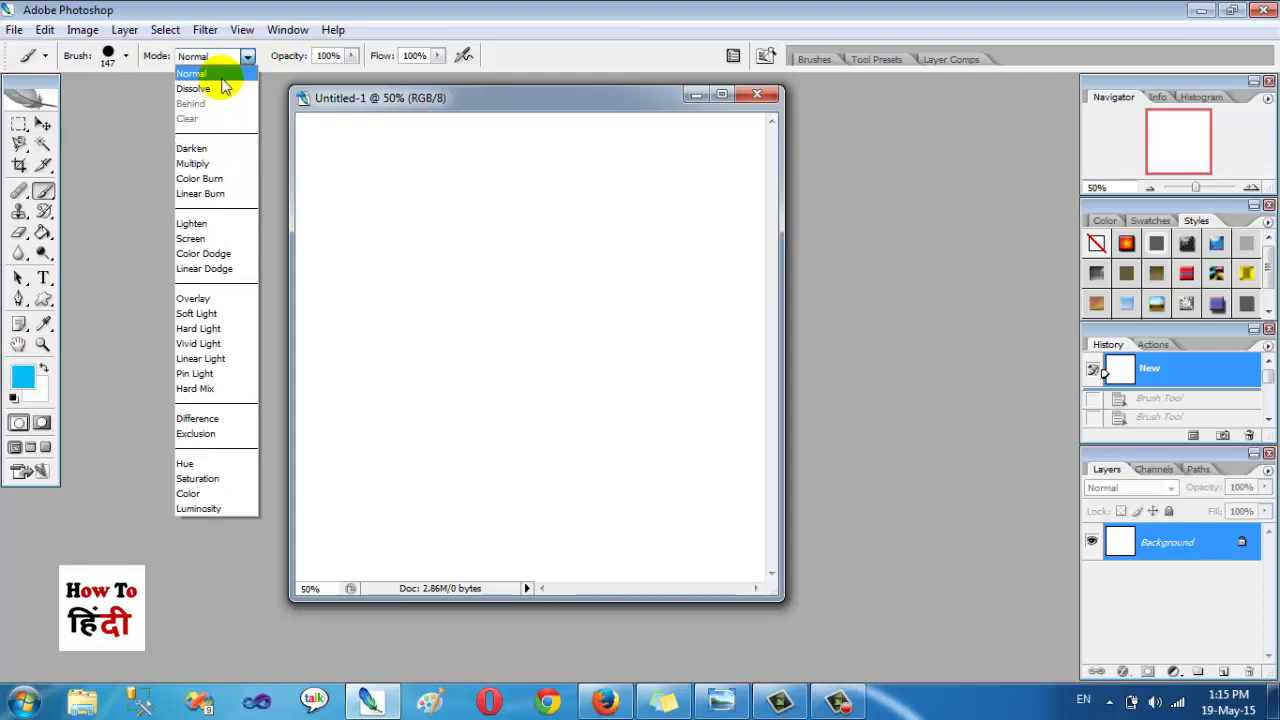
- Set the brush to Darken mode and stamp four cyan dabs across the canvas
click(196, 148)
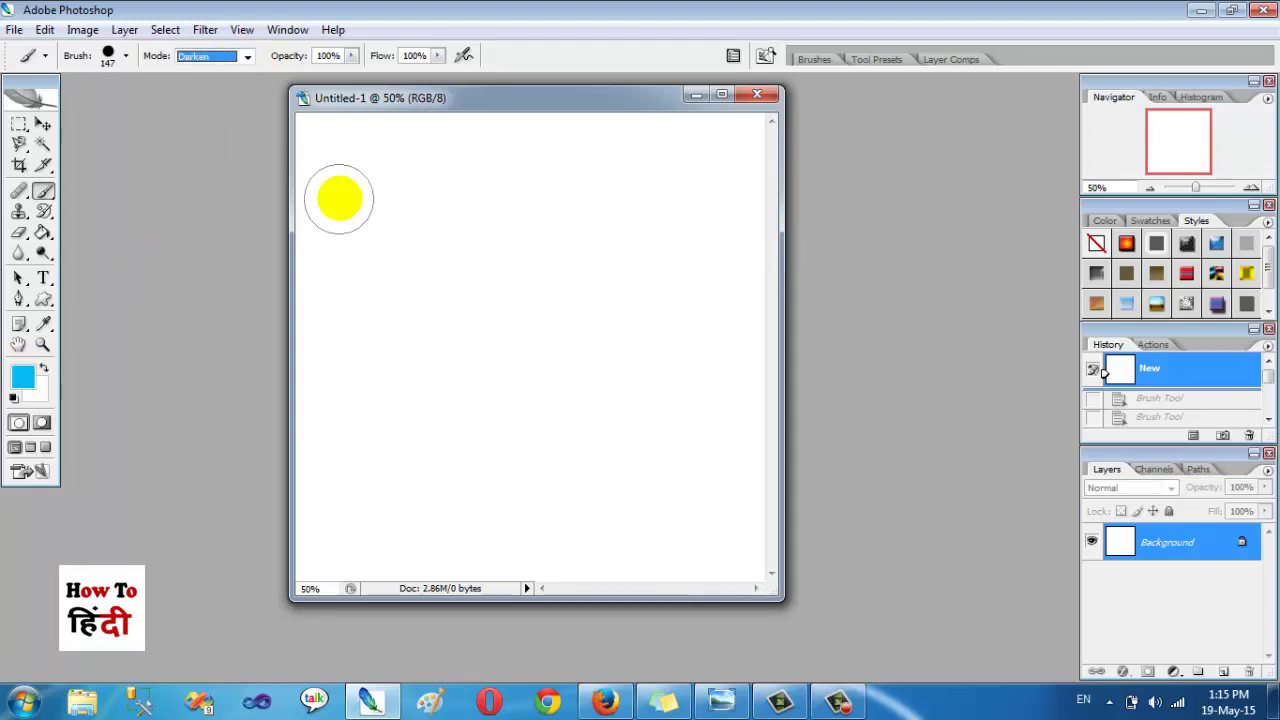
click(356, 180)
click(408, 190)
click(443, 205)
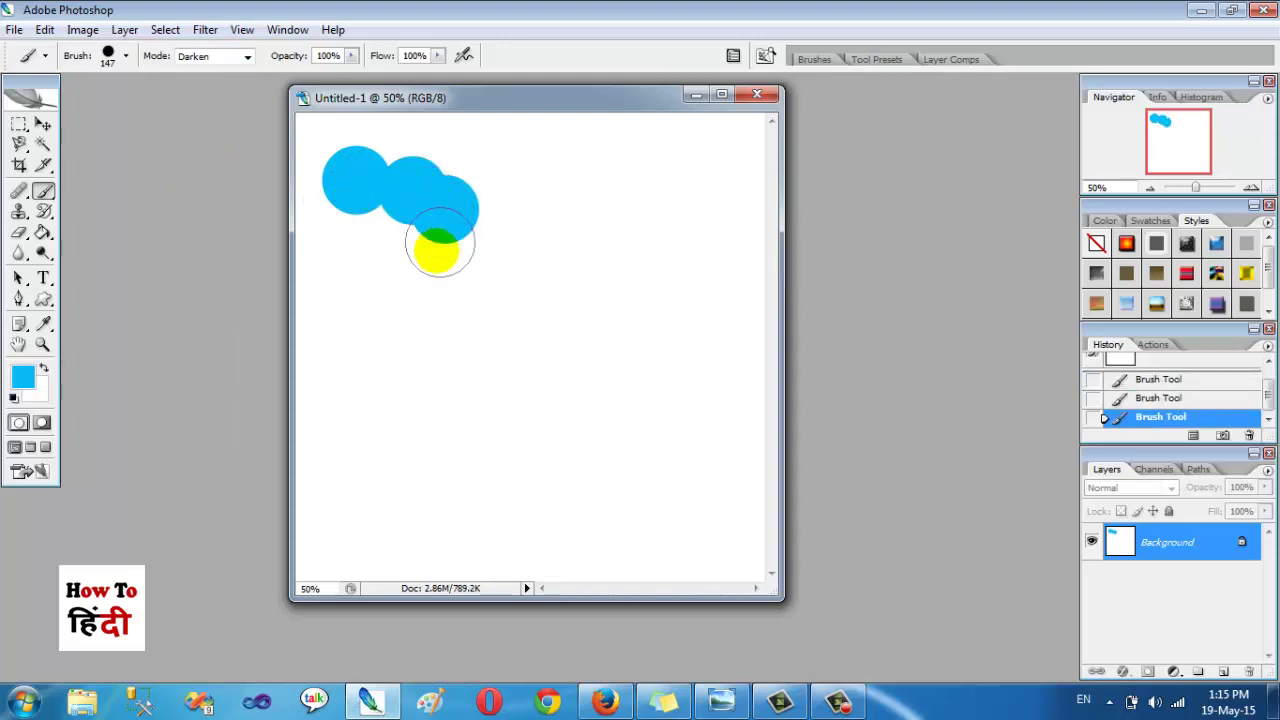
click(391, 249)
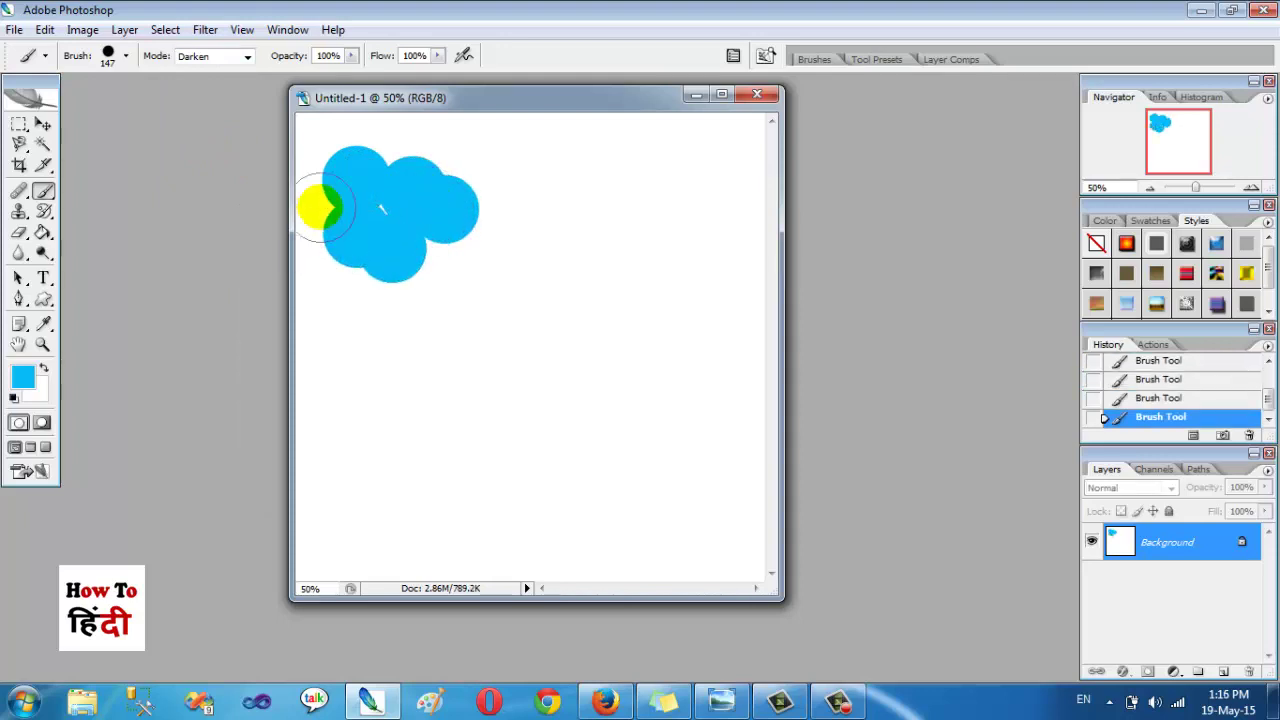
- Switch to Multiply, stack overlapping dabs top right, and paint a diagonal stroke below
click(247, 56)
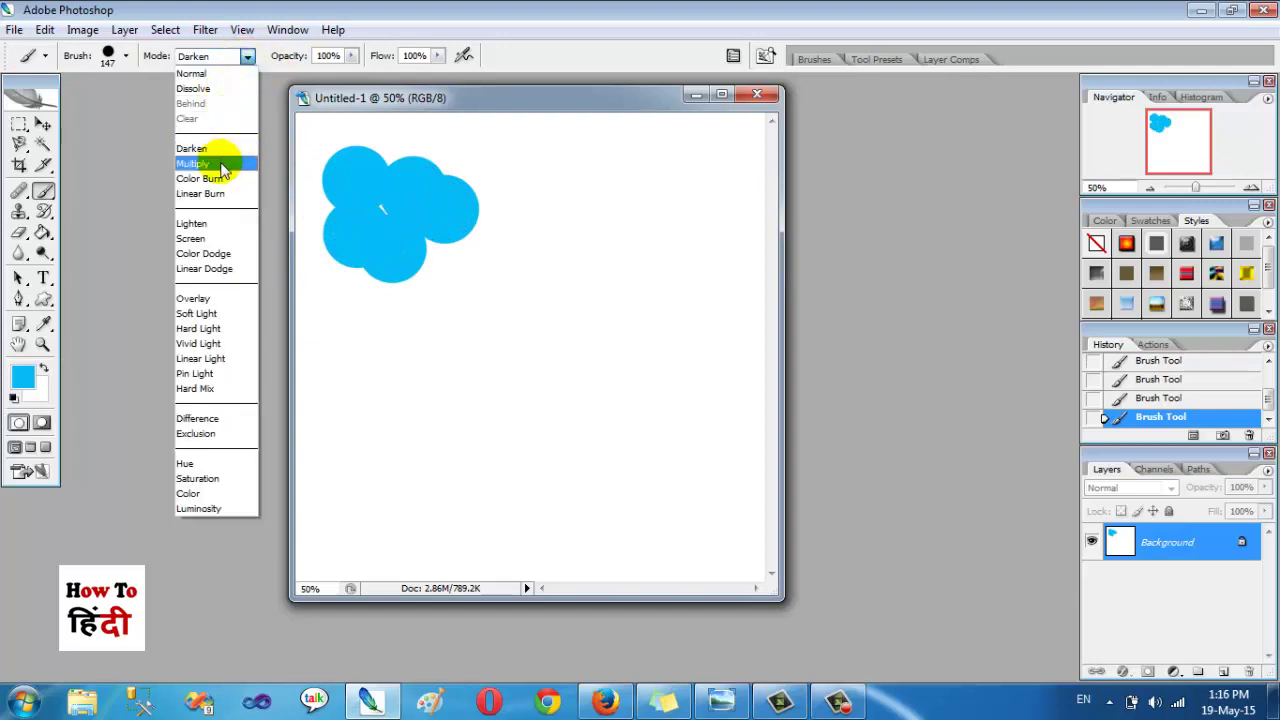
click(219, 162)
click(593, 170)
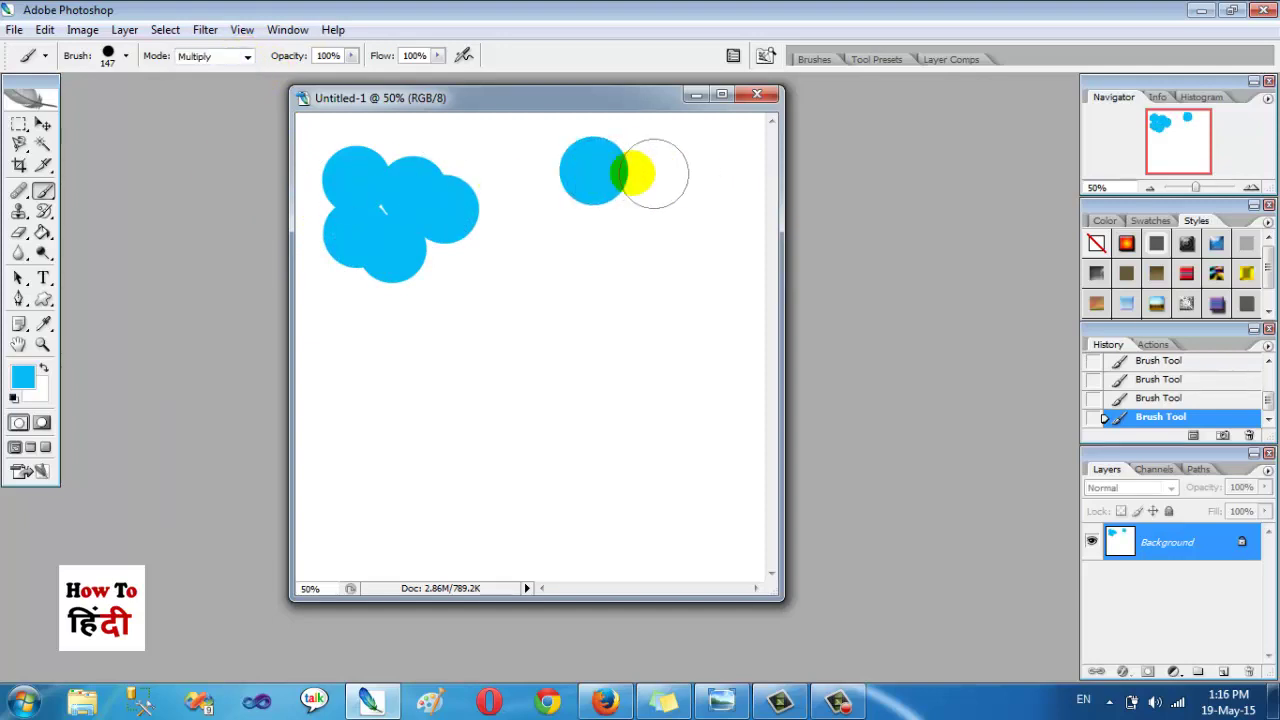
click(622, 172)
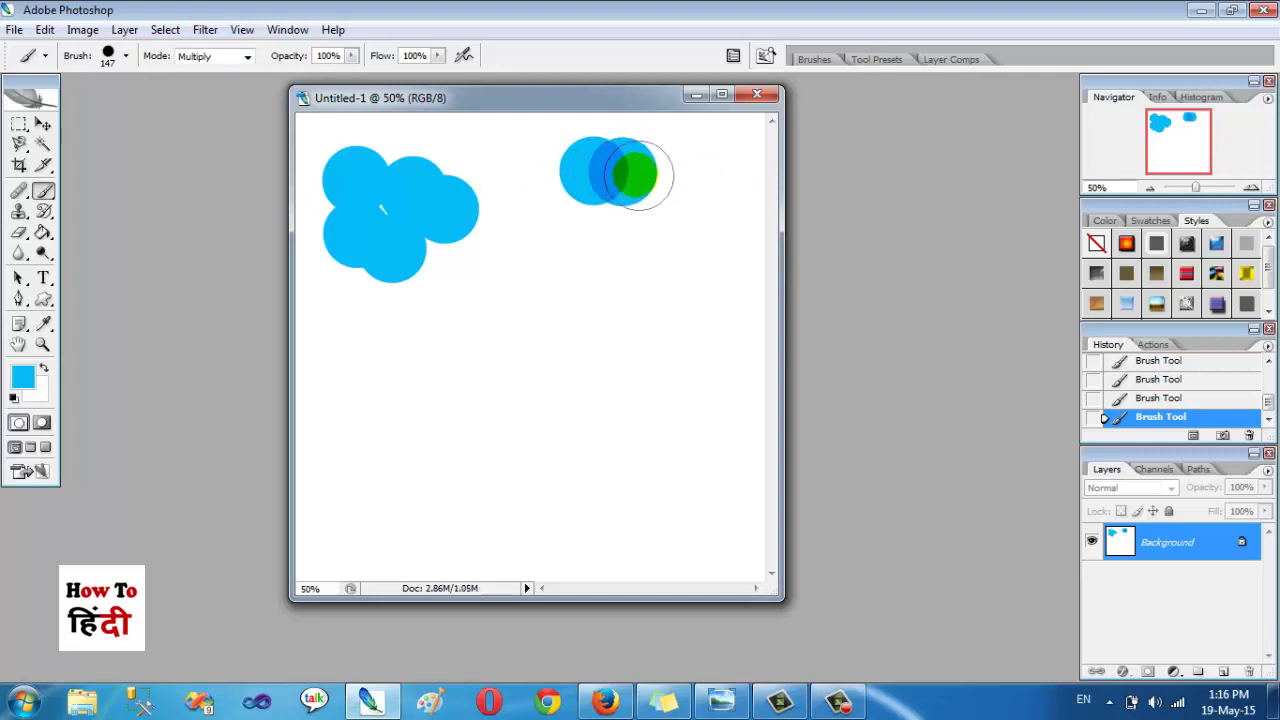
click(617, 226)
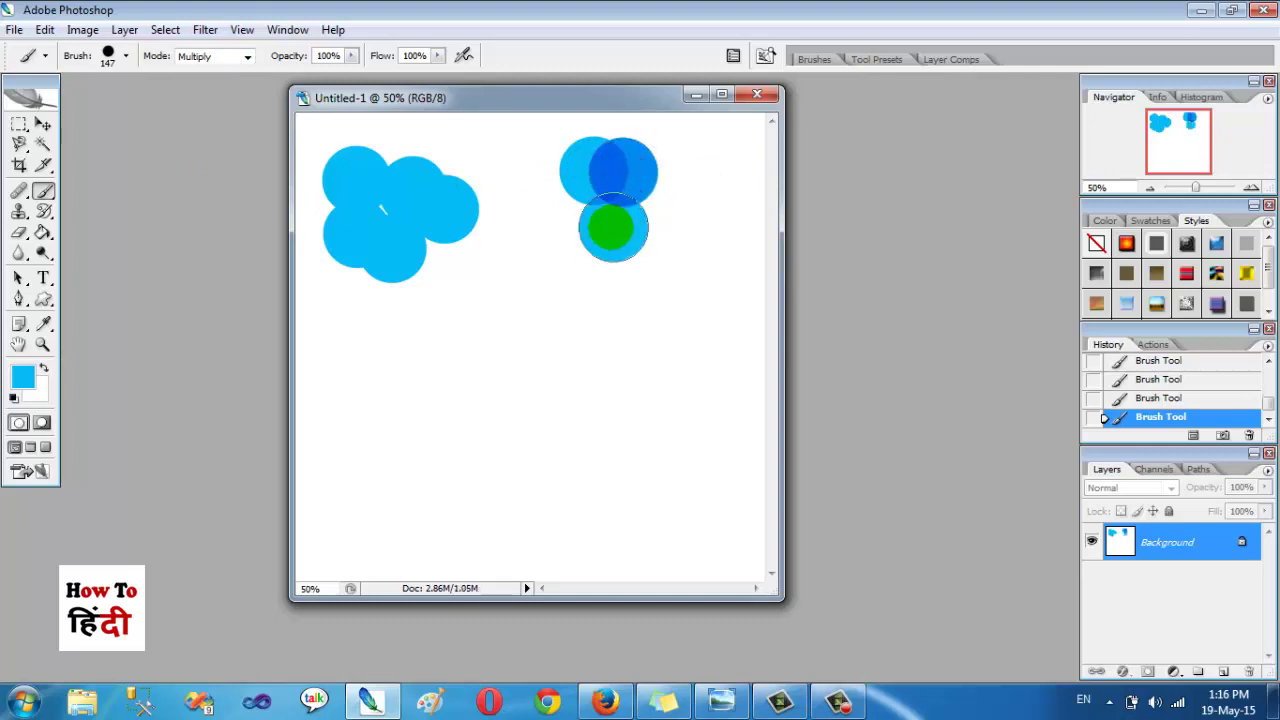
click(572, 228)
click(595, 205)
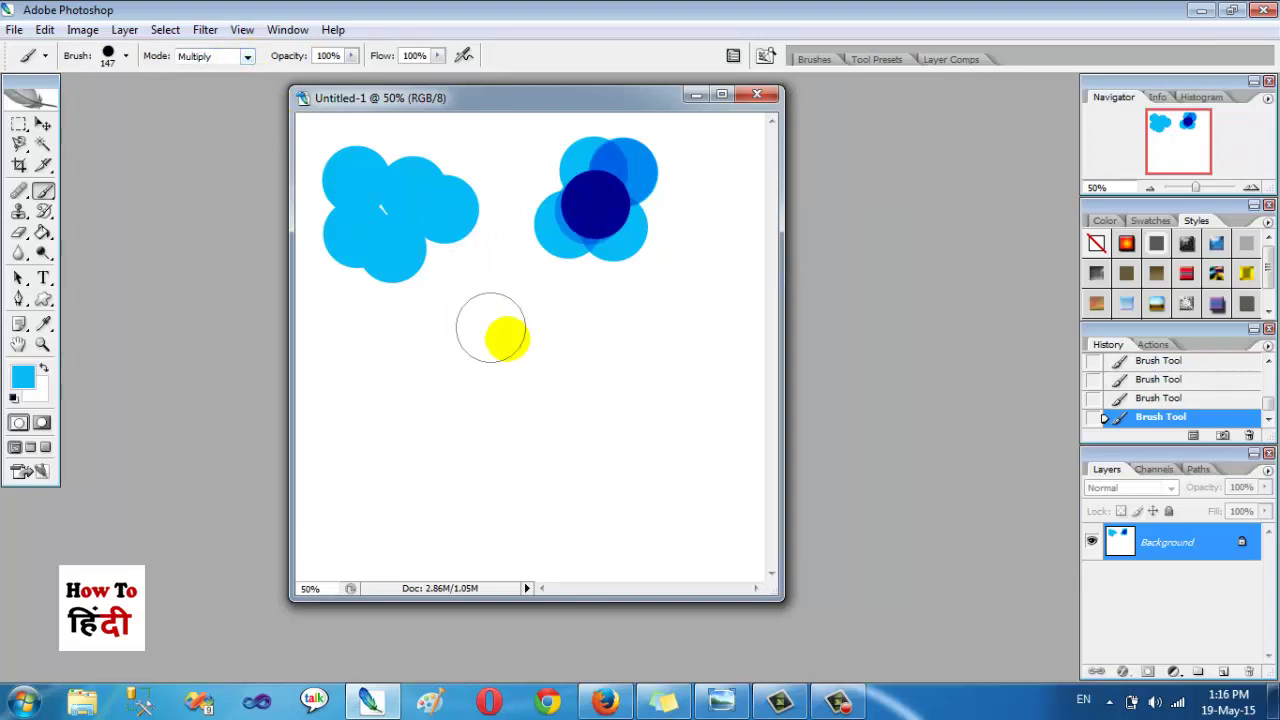
drag(645, 318, 683, 392)
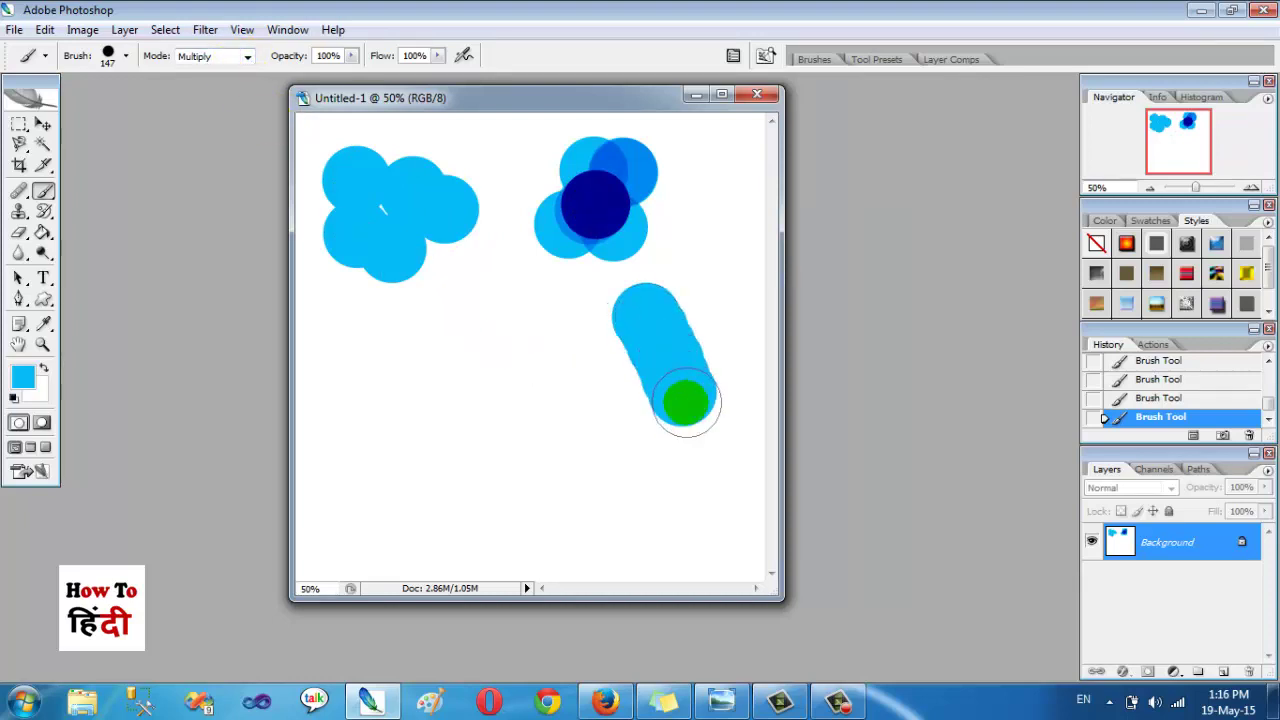
- Switch the brush to Color Burn, darken the diagonal stroke, then revert the canvas to blank
click(246, 56)
click(222, 180)
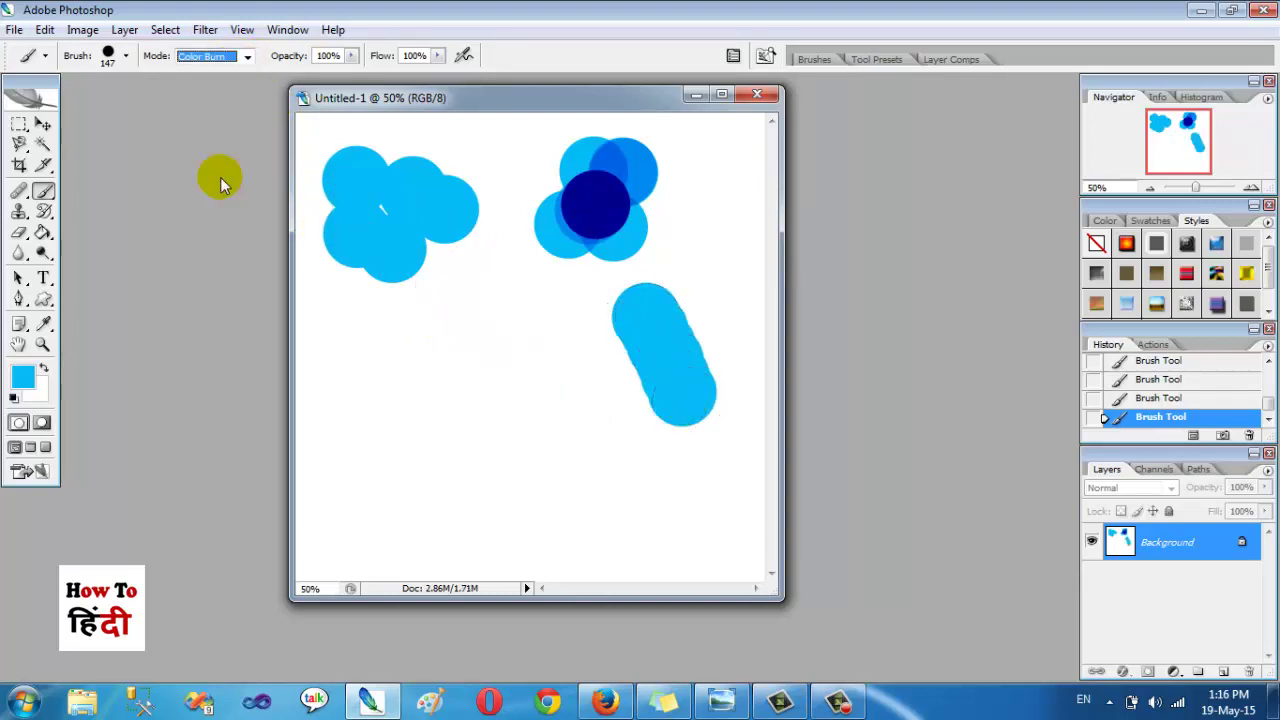
click(586, 349)
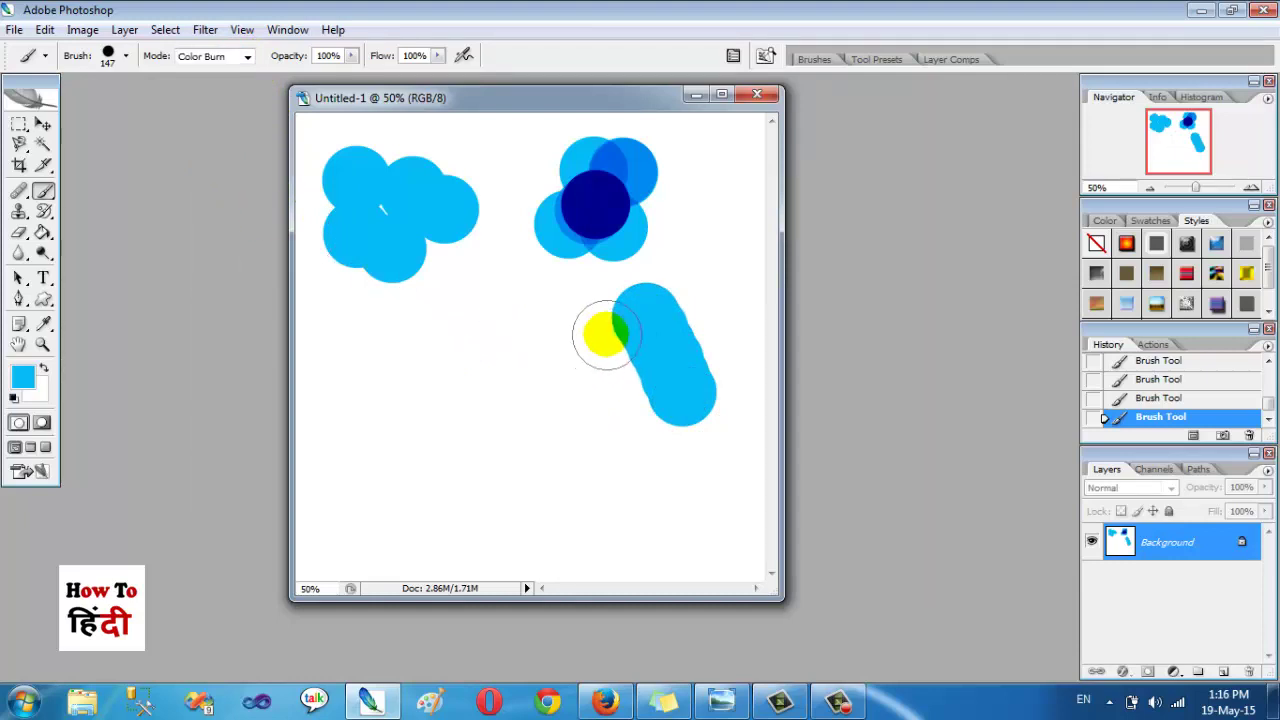
mouse_move(623, 317)
mouse_down()
mouse_move(652, 312)
mouse_move(655, 362)
mouse_move(634, 297)
mouse_move(674, 380)
mouse_move(647, 325)
mouse_move(594, 294)
mouse_up()
click(421, 225)
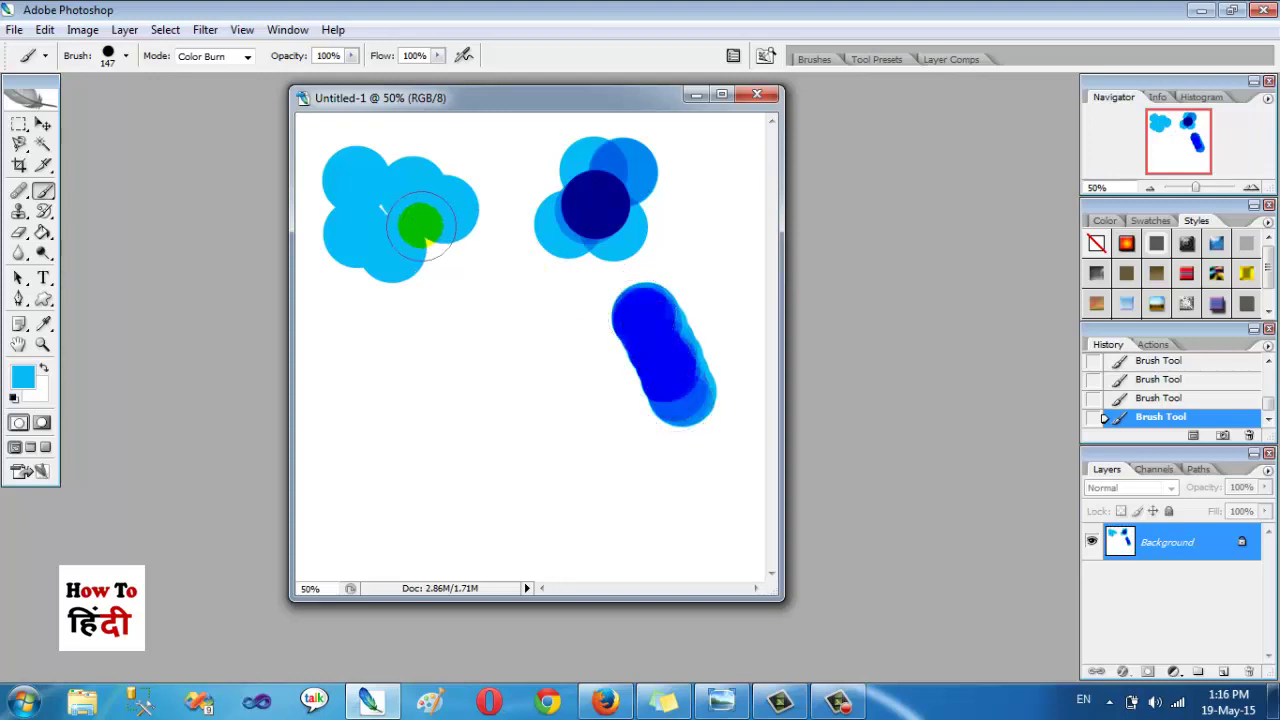
scroll(1127, 379, up, 5)
click(1120, 368)
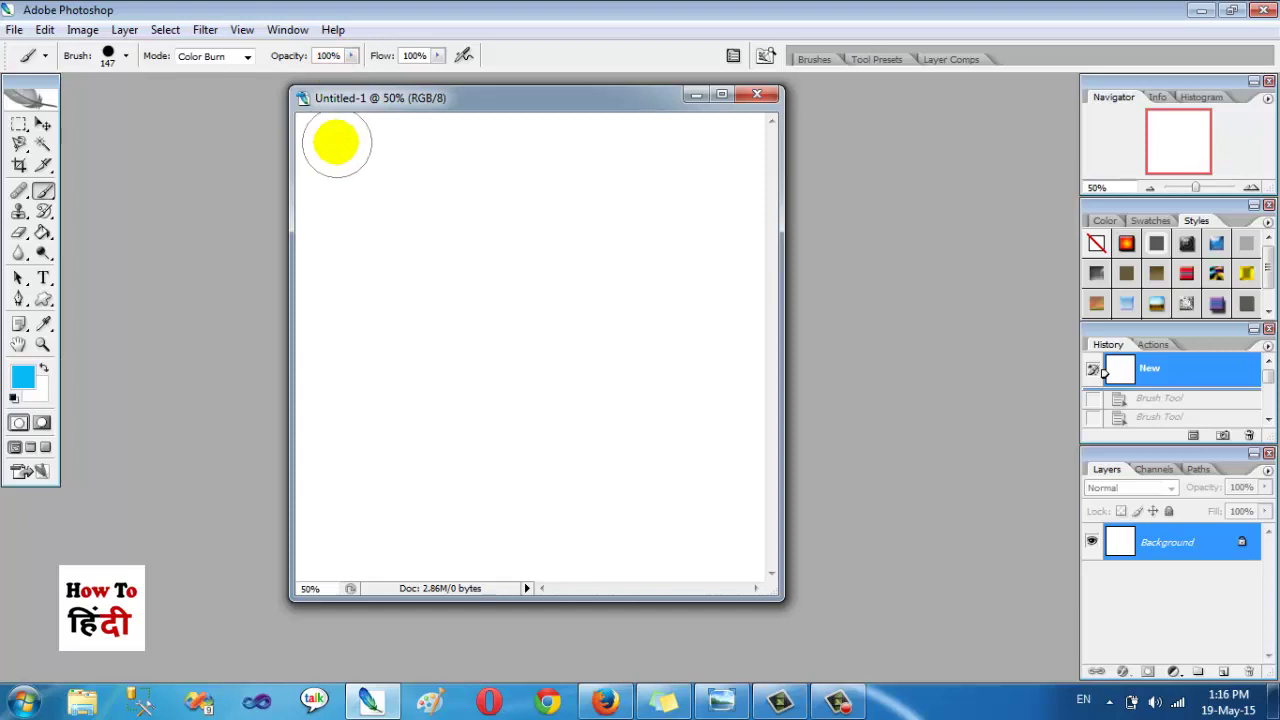
- Test Color Burn strokes on the white canvas, reverting it to blank in between
mouse_move(334, 171)
mouse_down()
mouse_move(334, 211)
mouse_move(385, 215)
mouse_up()
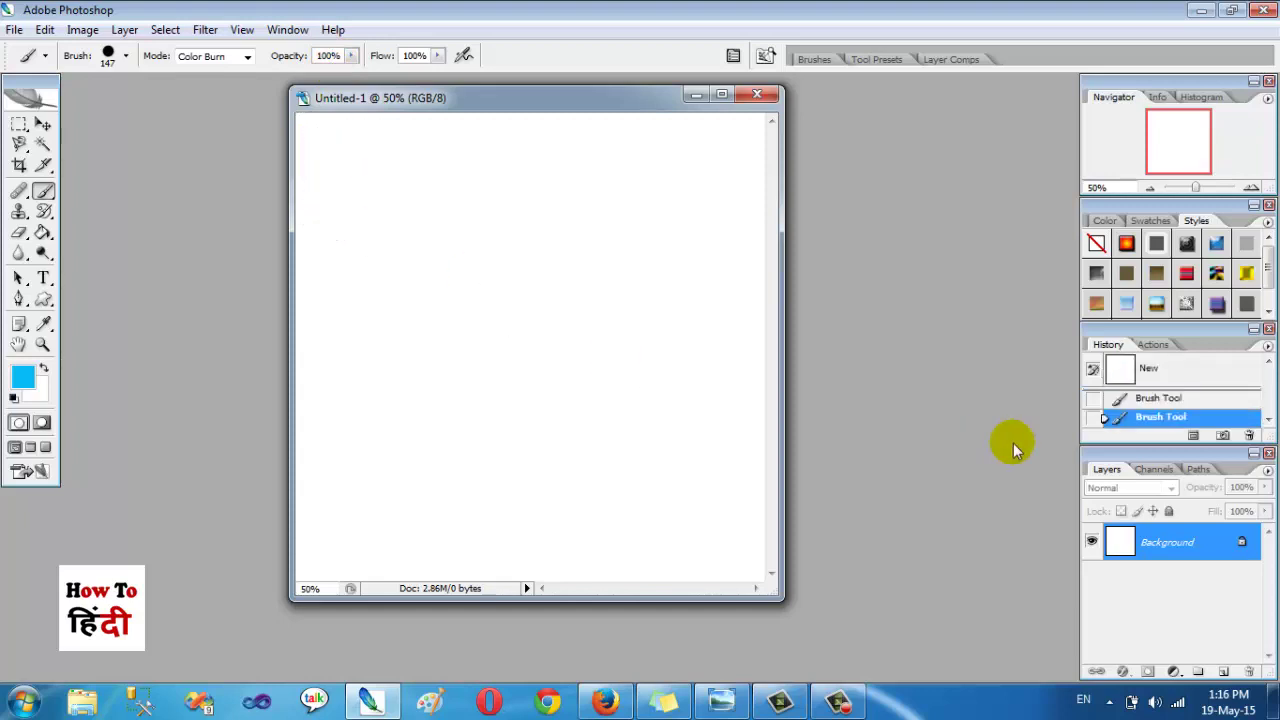
click(1190, 368)
drag(320, 171, 327, 200)
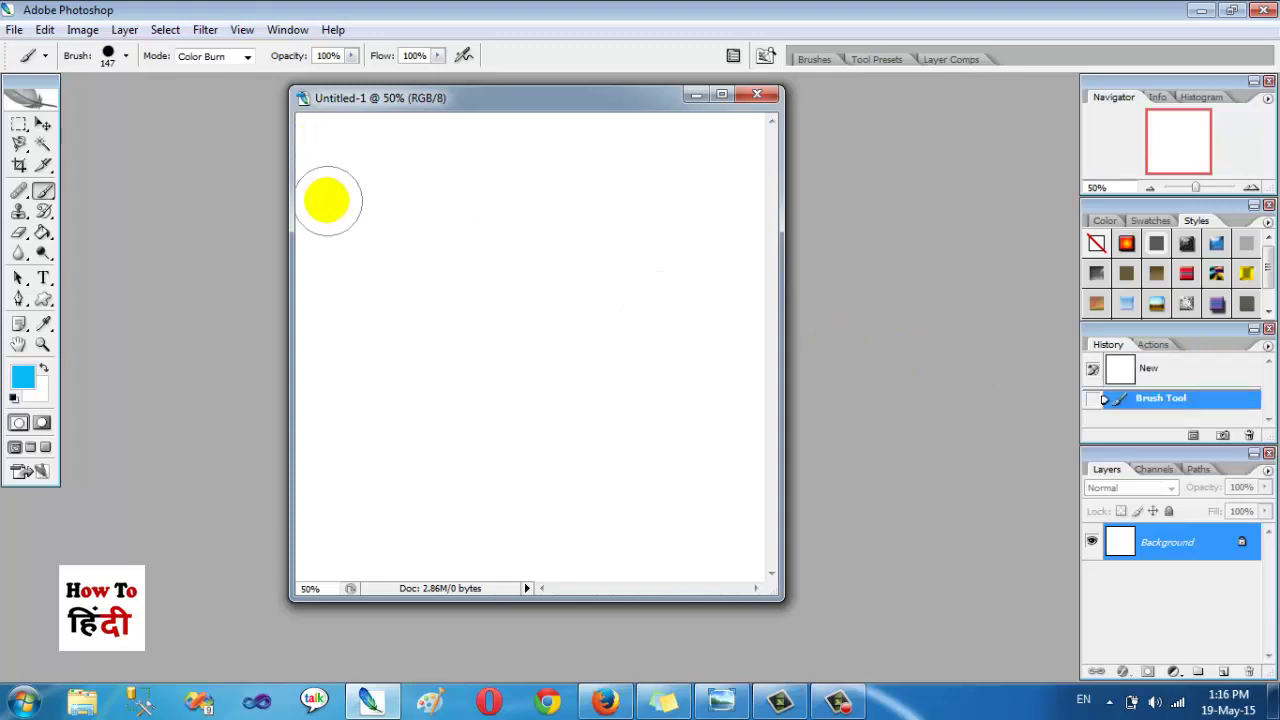
- Return the brush to Normal mode and paint a tall cyan band down the left edge
click(247, 56)
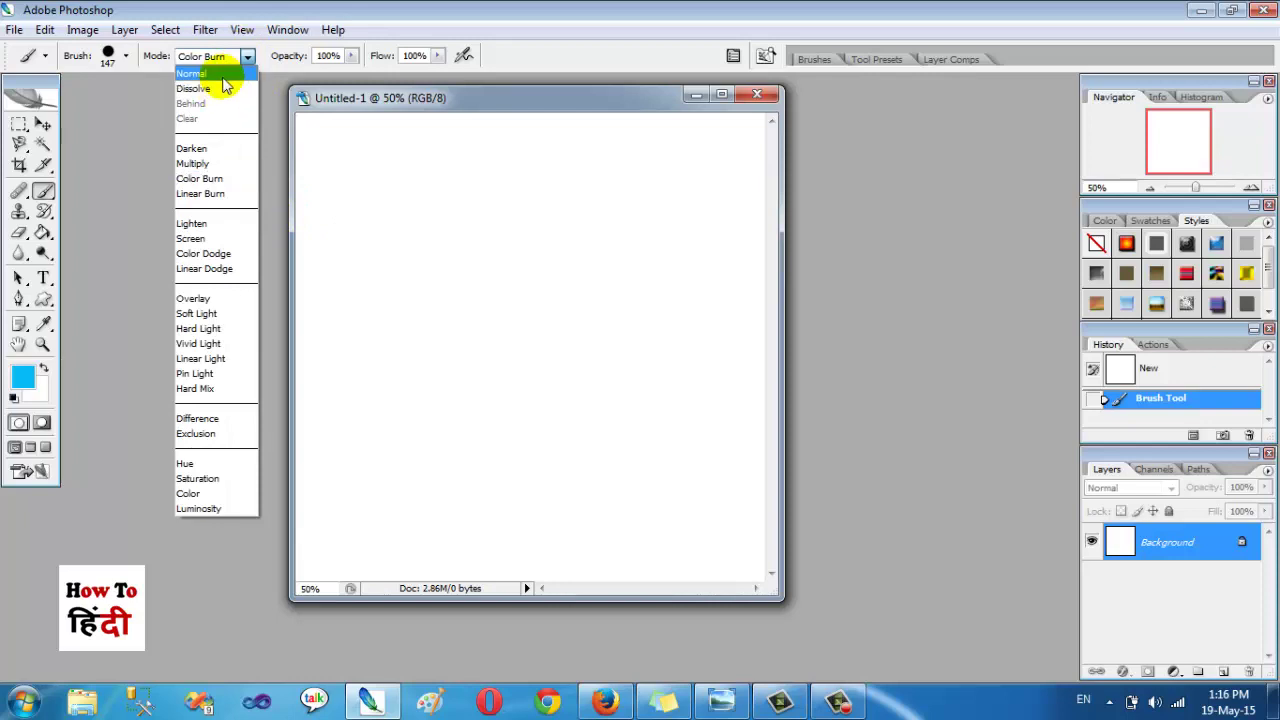
click(221, 74)
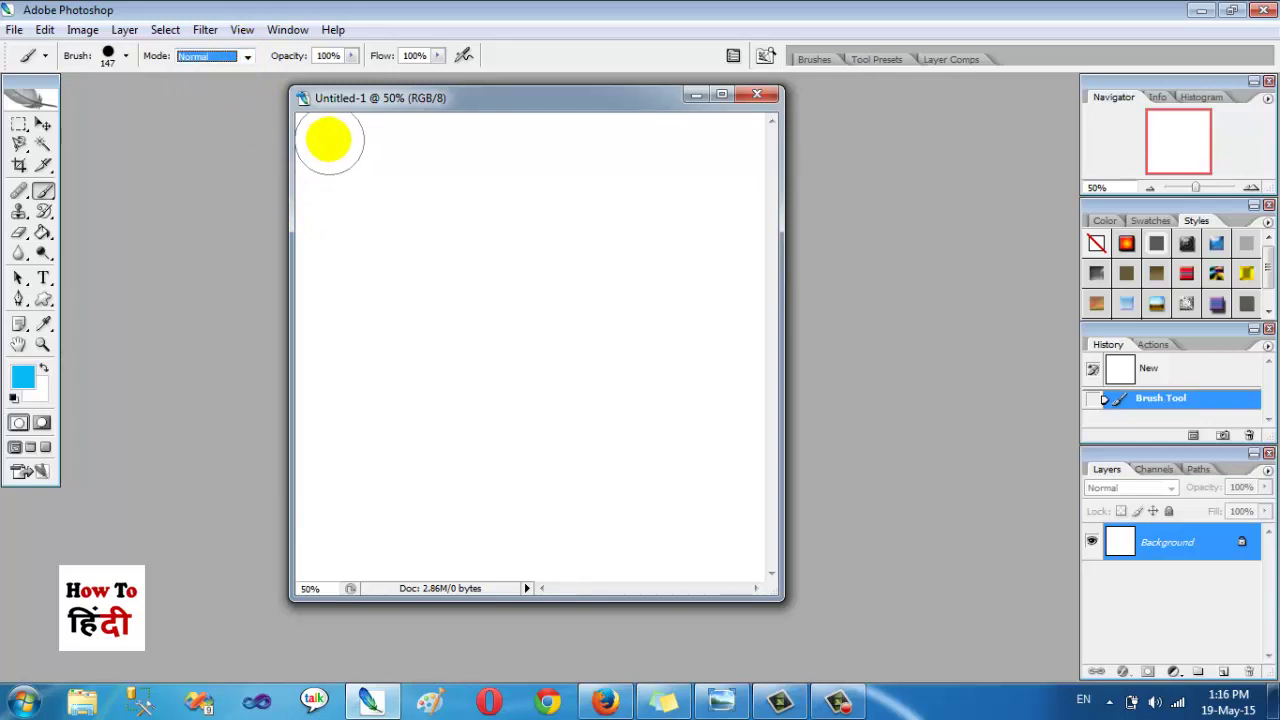
drag(329, 141, 322, 562)
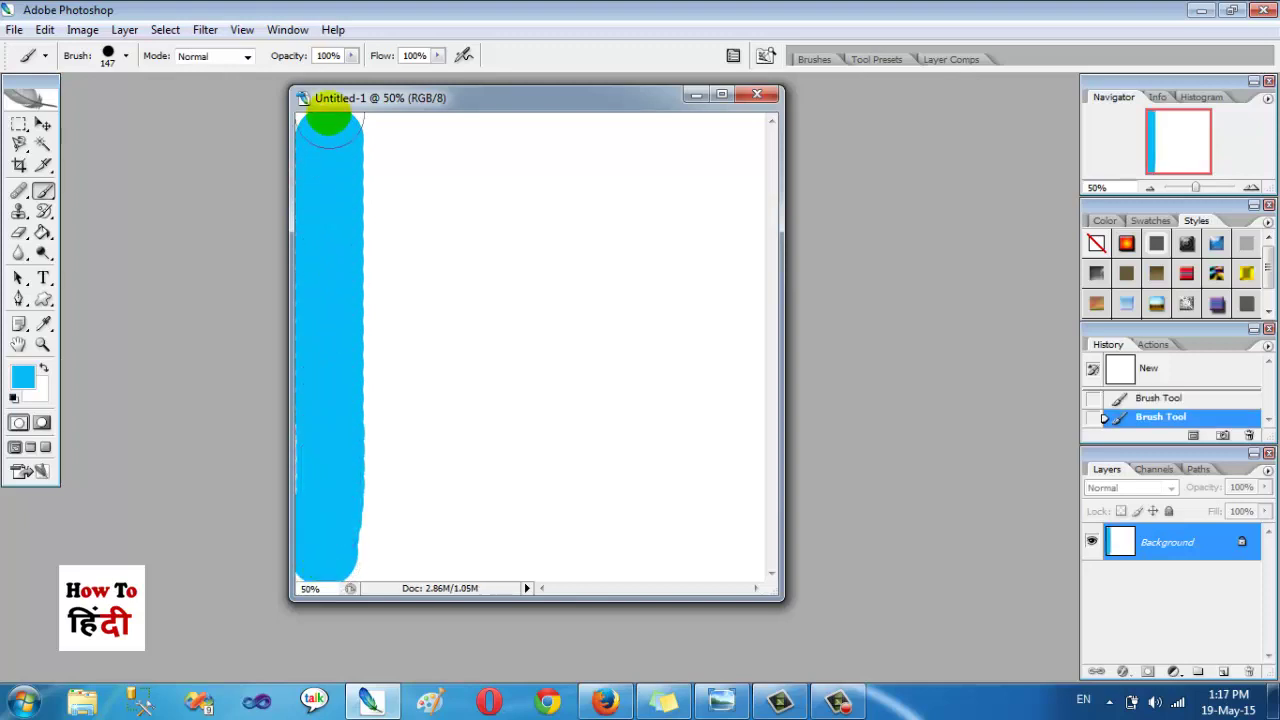
click(329, 234)
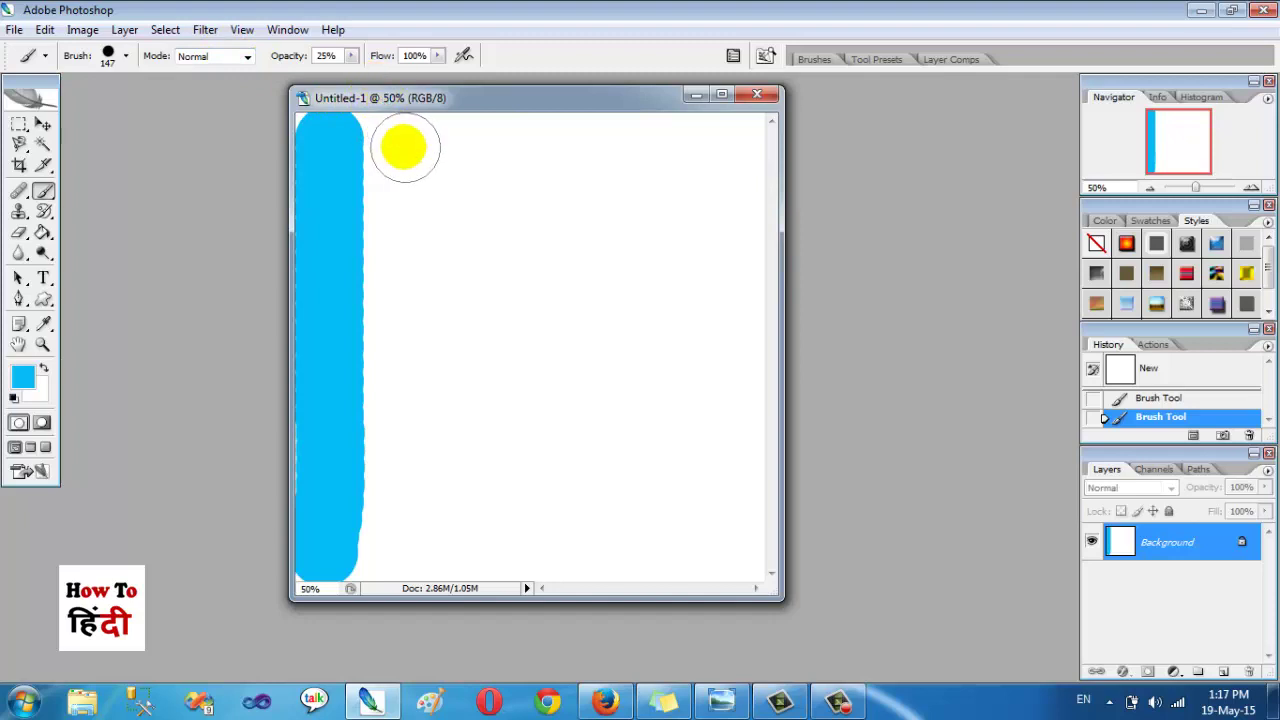
- Paint three overlapping translucent cyan strokes beside the band, then restore opacity to 100%
drag(403, 141, 400, 555)
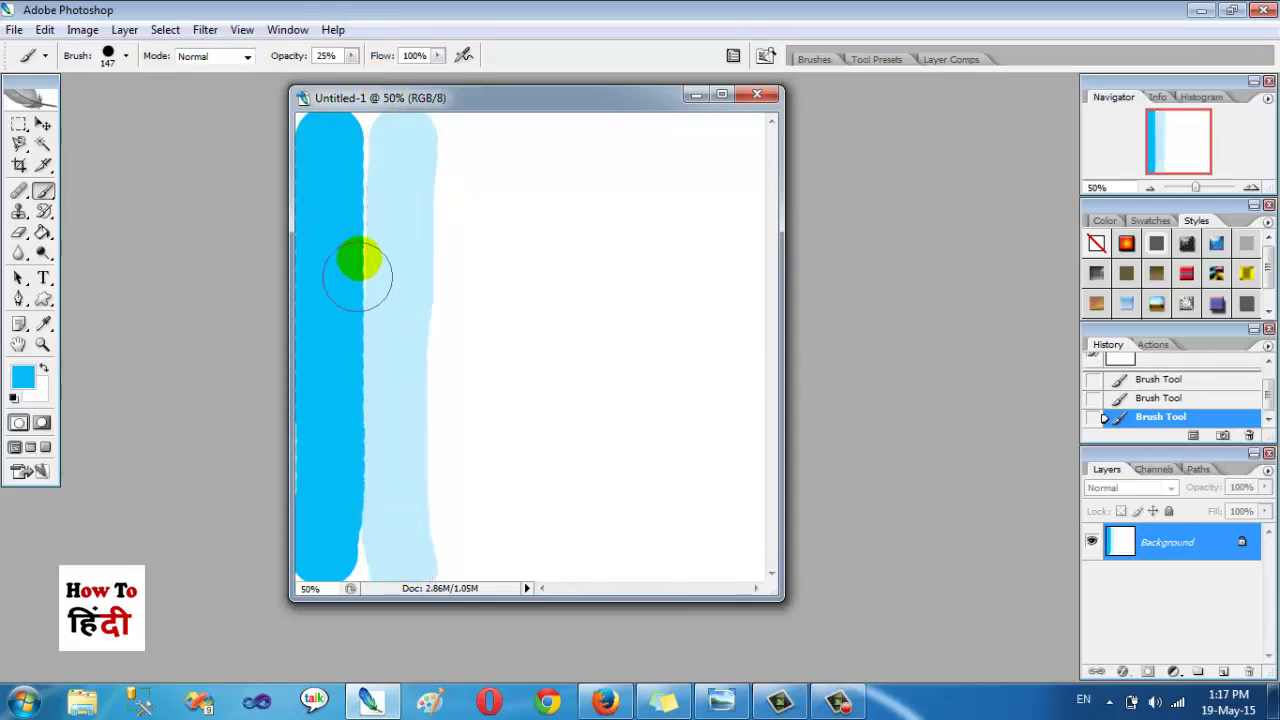
drag(399, 238, 393, 570)
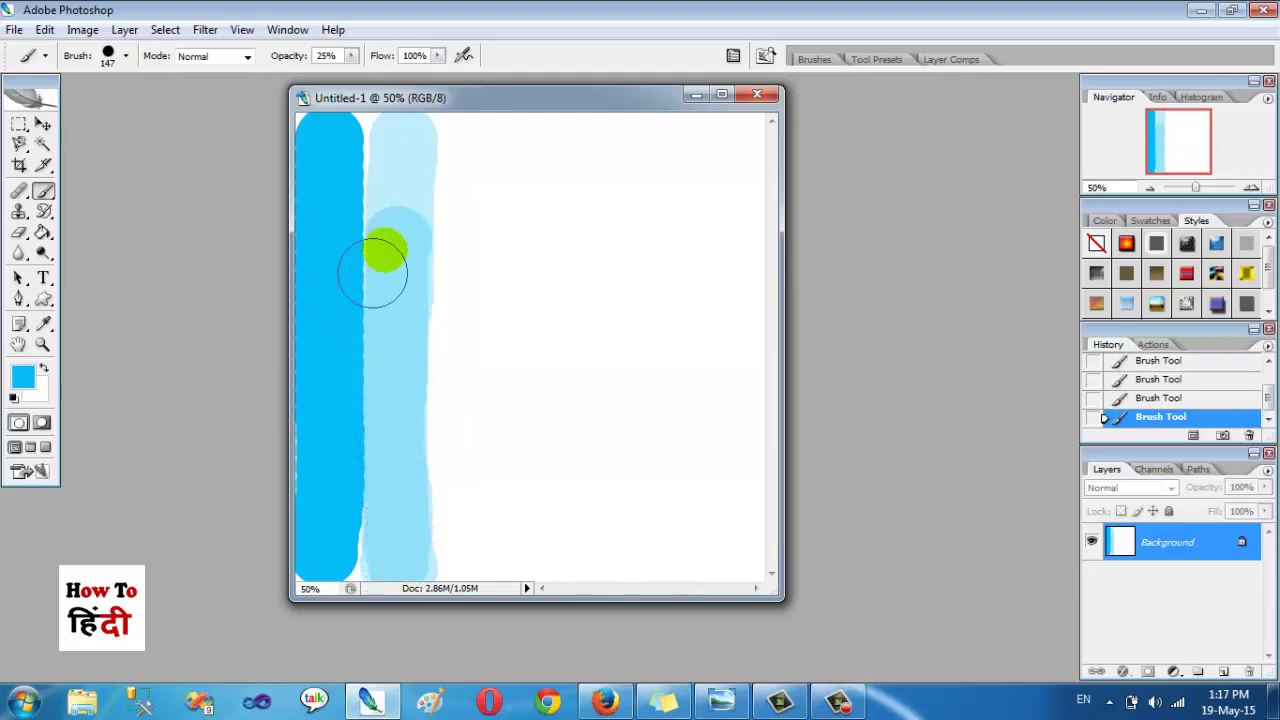
mouse_move(390, 245)
mouse_down()
mouse_move(408, 477)
mouse_move(406, 423)
mouse_up()
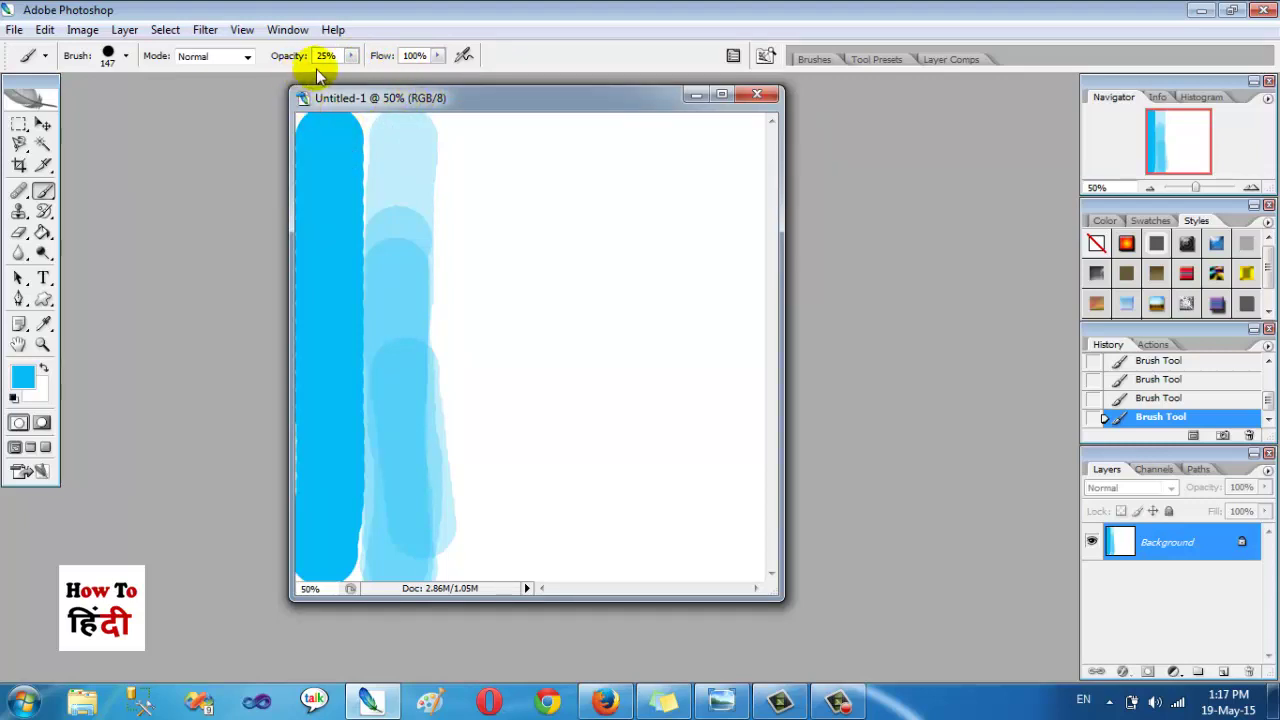
drag(286, 54, 388, 62)
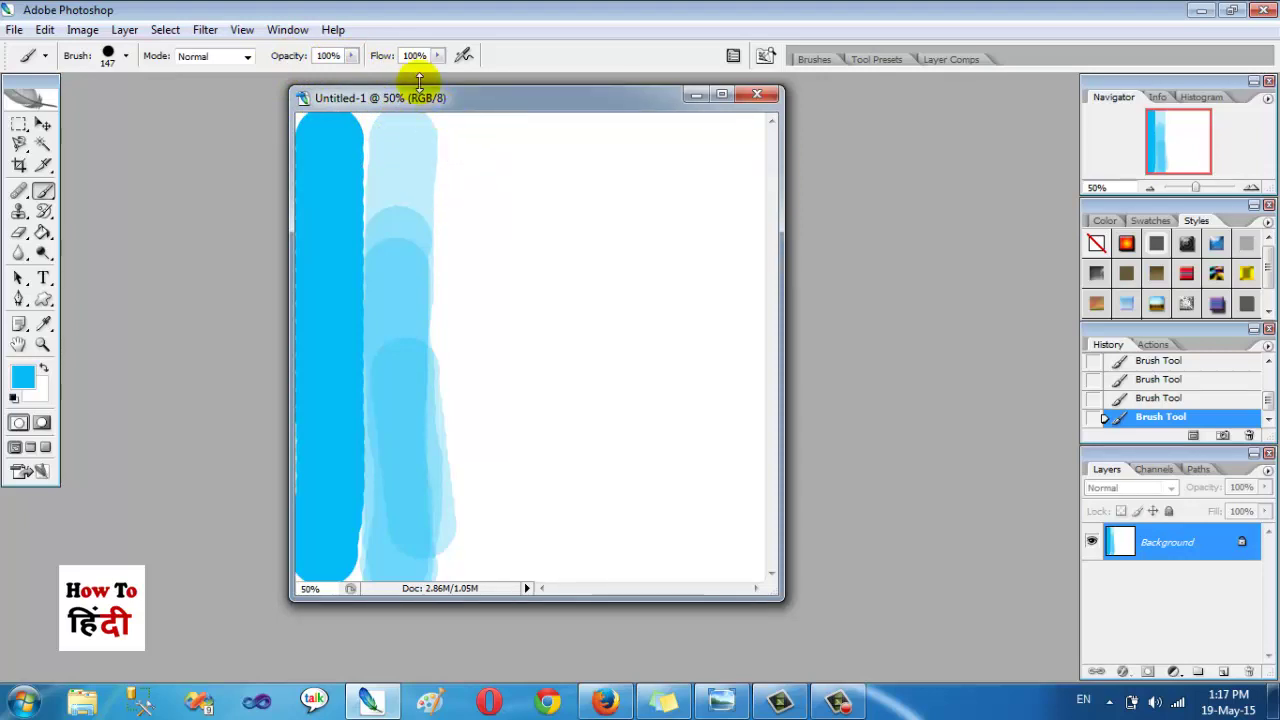
- Paint vertical cyan test strokes while lowering brush flow to 44%
drag(503, 155, 527, 360)
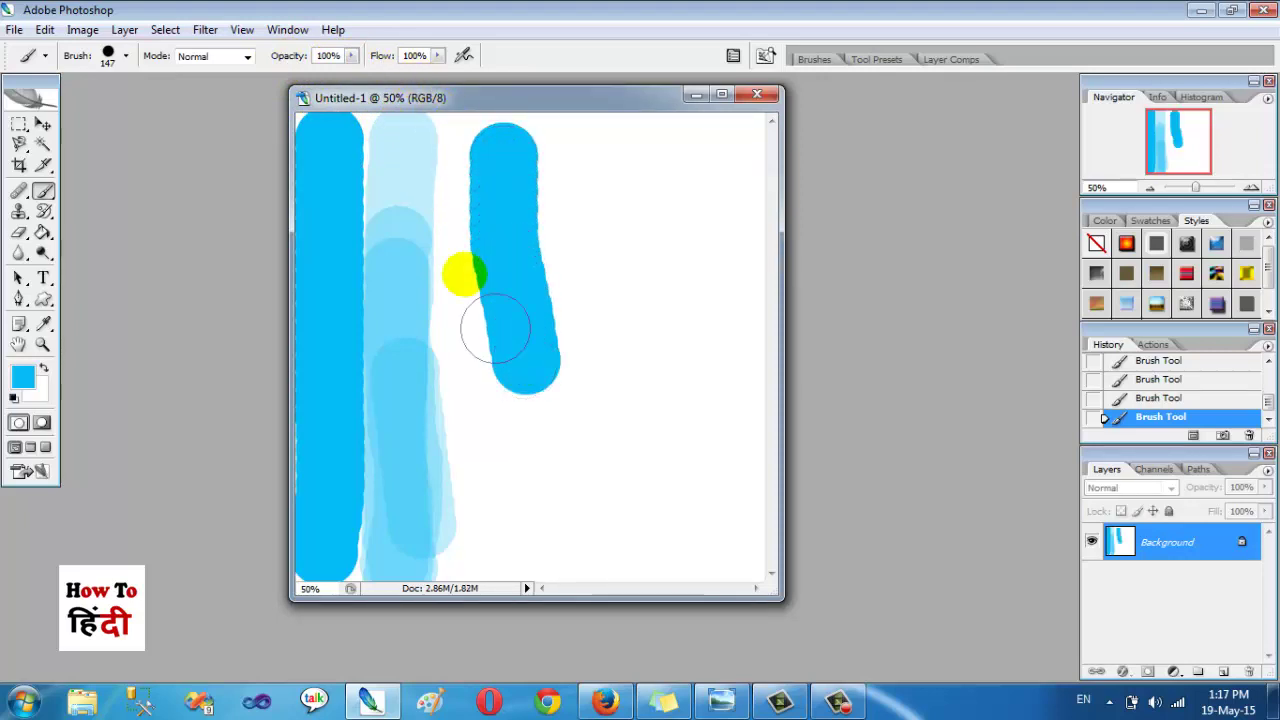
drag(392, 55, 370, 55)
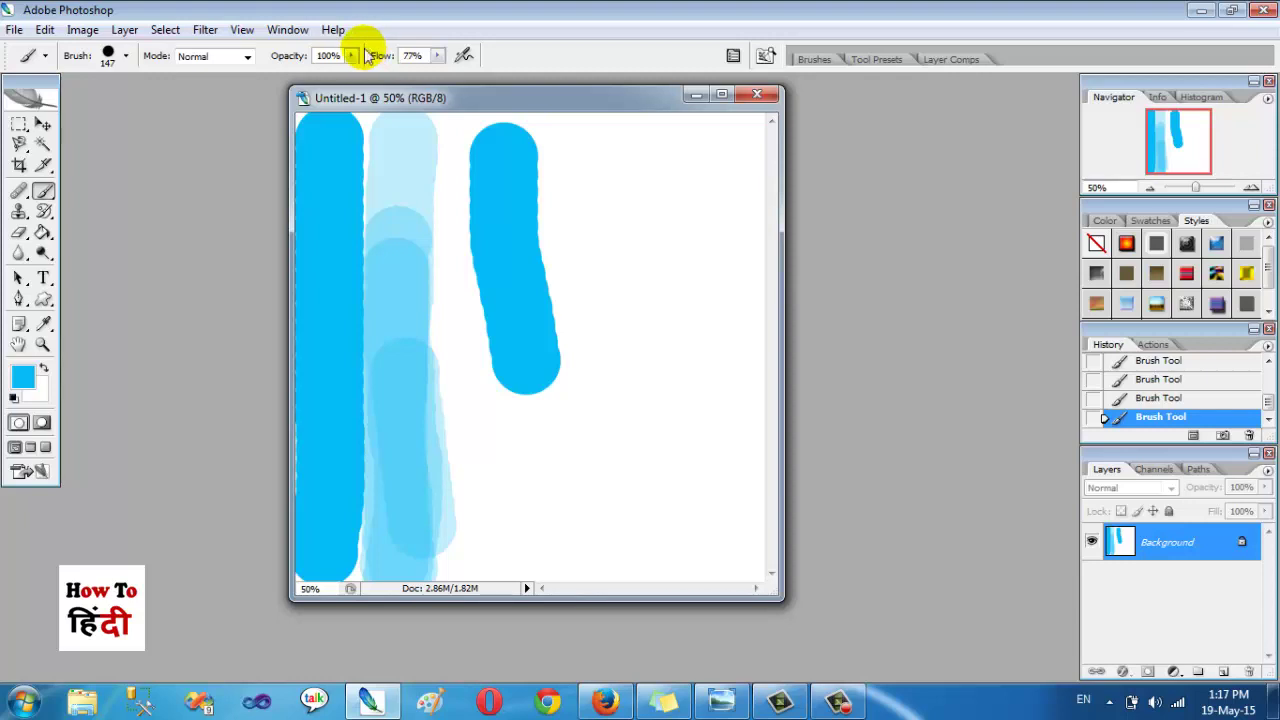
drag(603, 169, 614, 428)
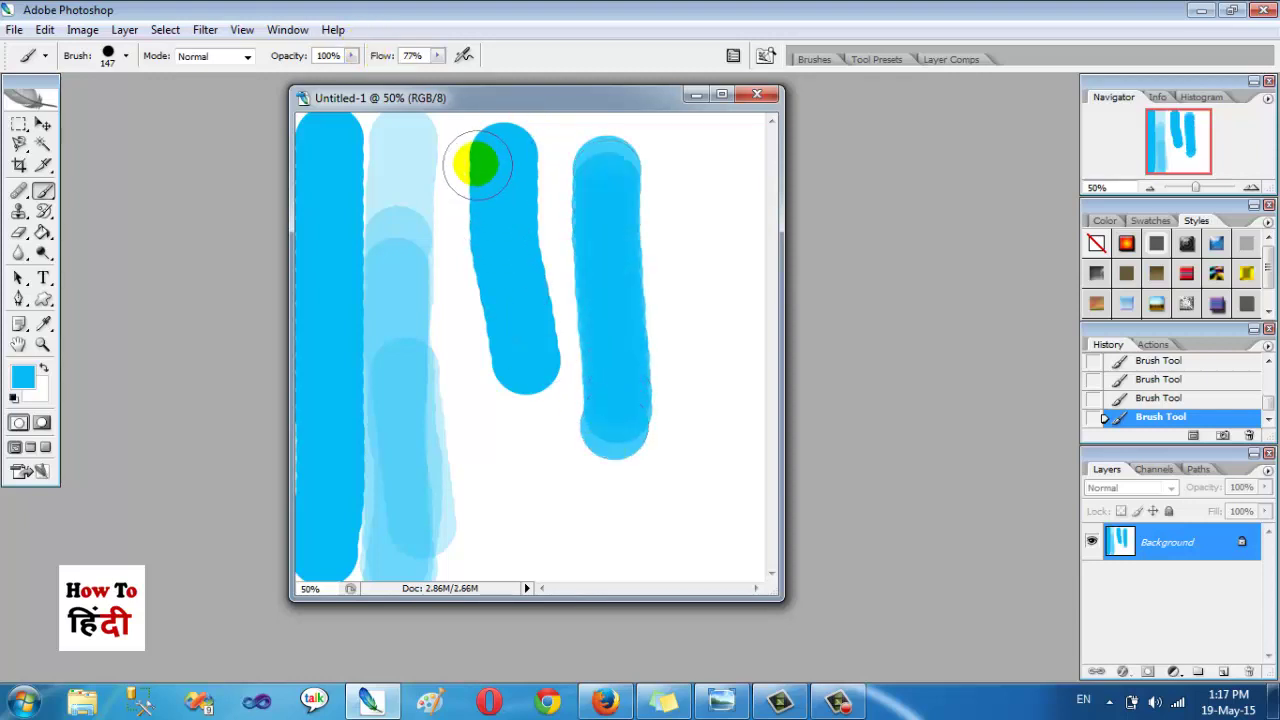
drag(366, 54, 356, 54)
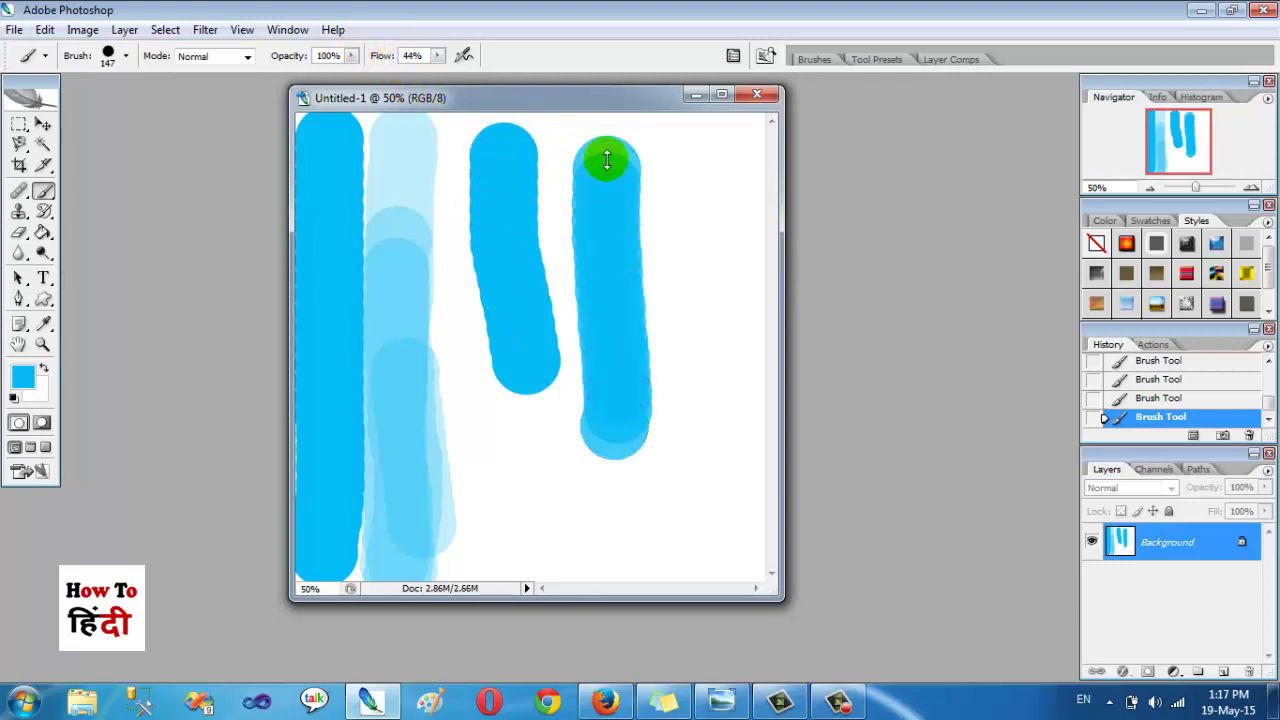
mouse_move(726, 177)
mouse_down()
mouse_move(700, 286)
mouse_move(702, 435)
mouse_up()
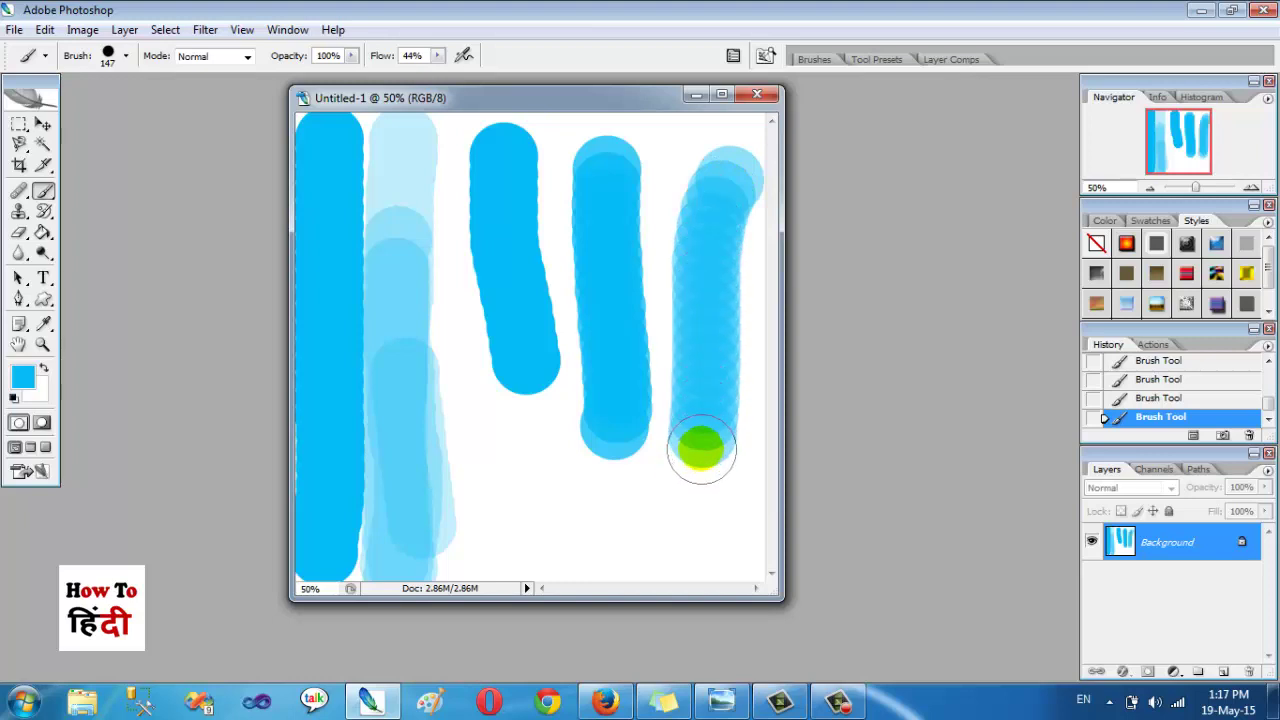
- Paint soft diagonal and vertical strokes, then raise flow back to 100% and open brush settings
click(410, 56)
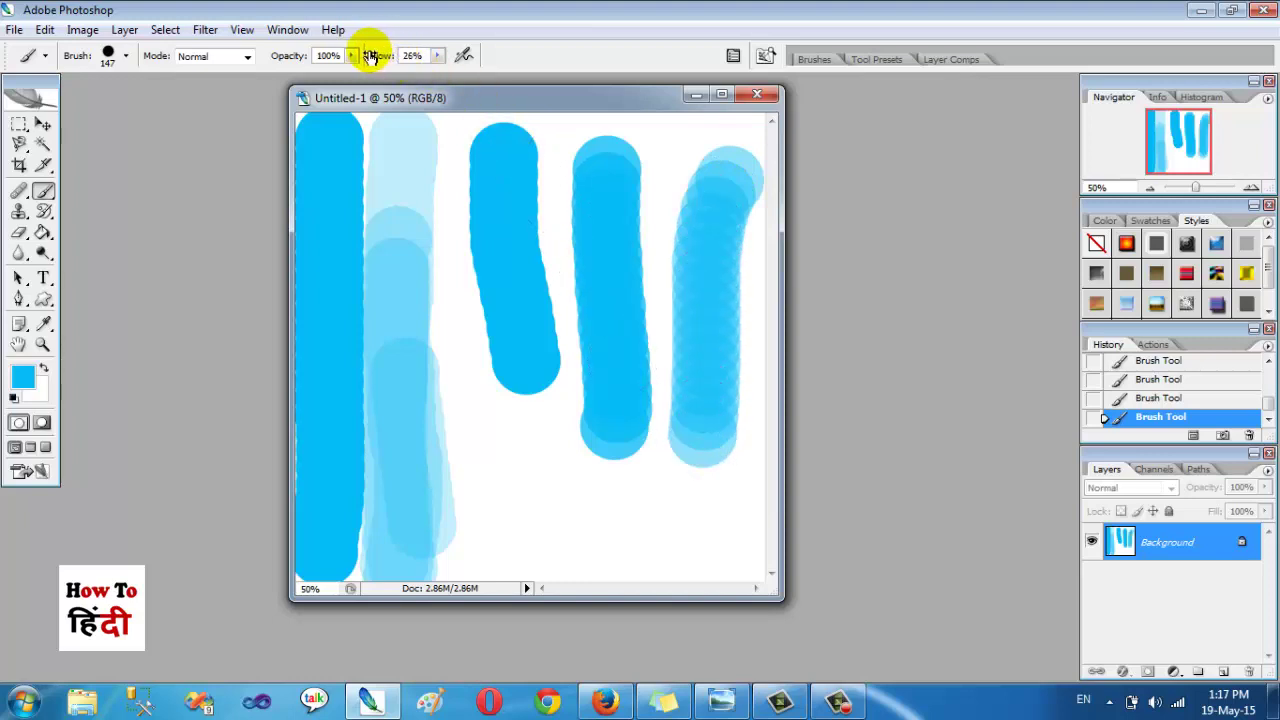
mouse_move(486, 429)
mouse_down()
mouse_move(523, 509)
mouse_move(570, 563)
mouse_move(717, 540)
mouse_move(700, 520)
mouse_up()
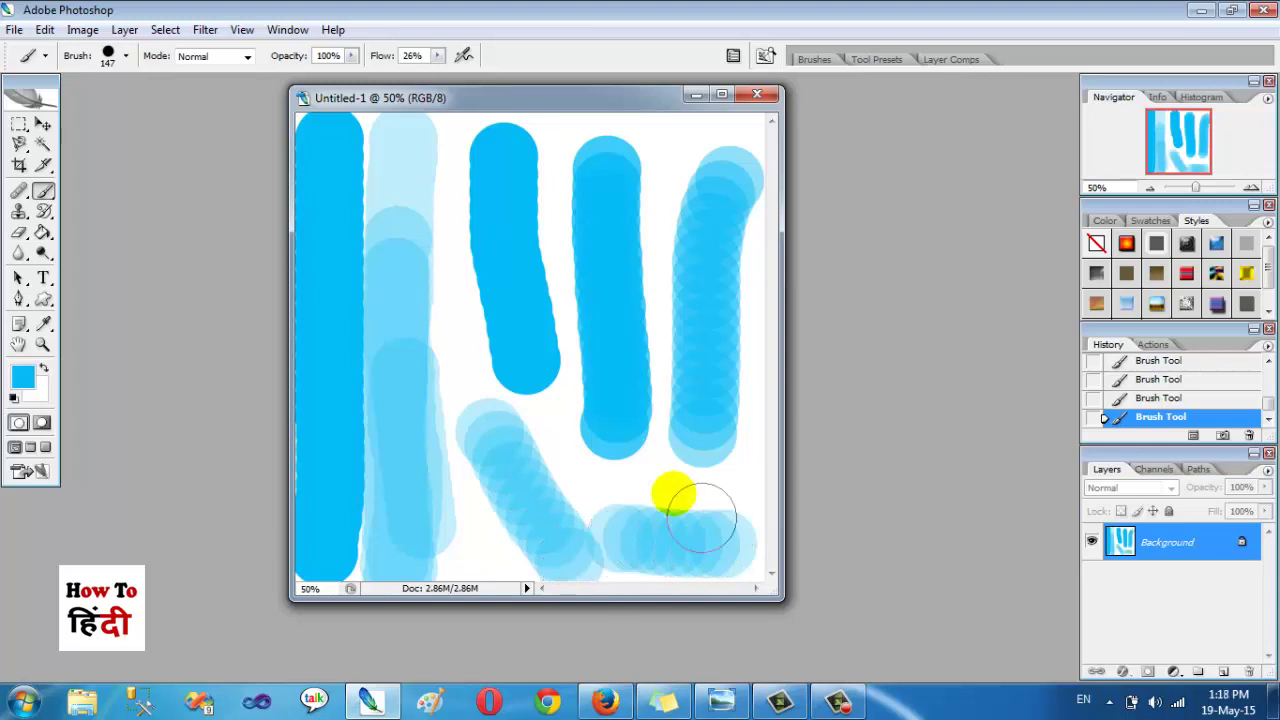
drag(457, 157, 464, 427)
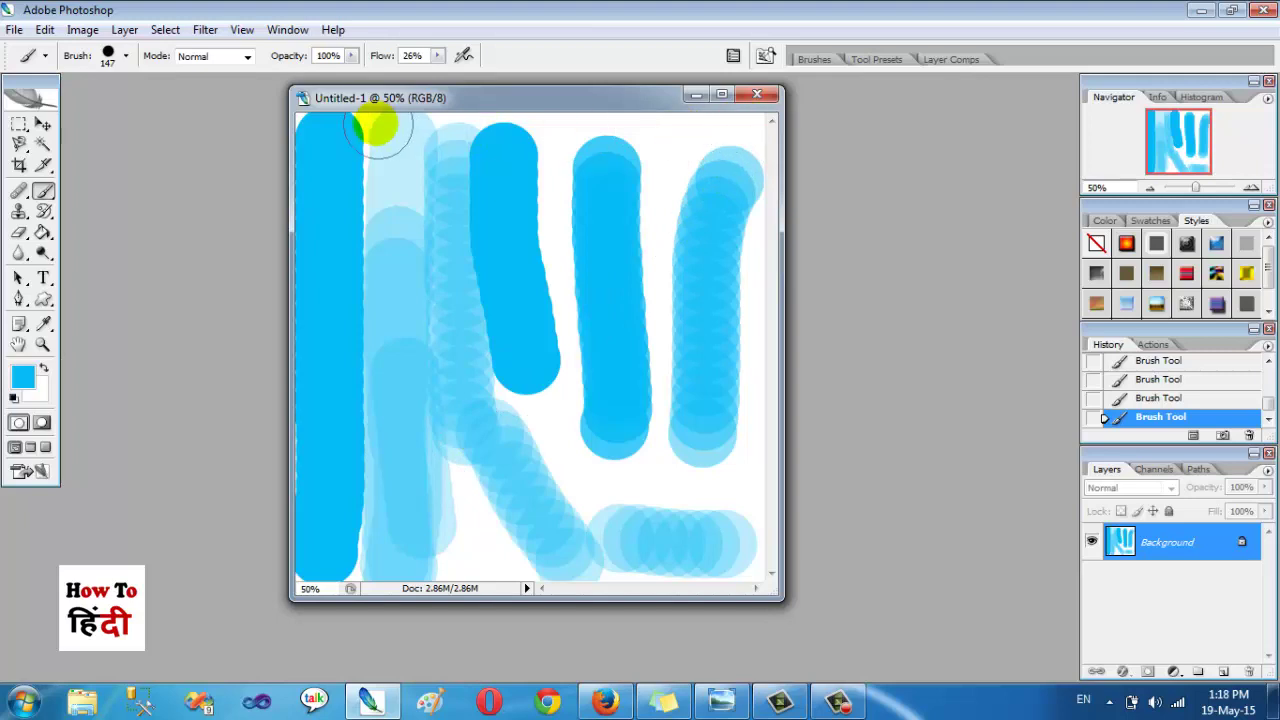
drag(376, 58, 623, 51)
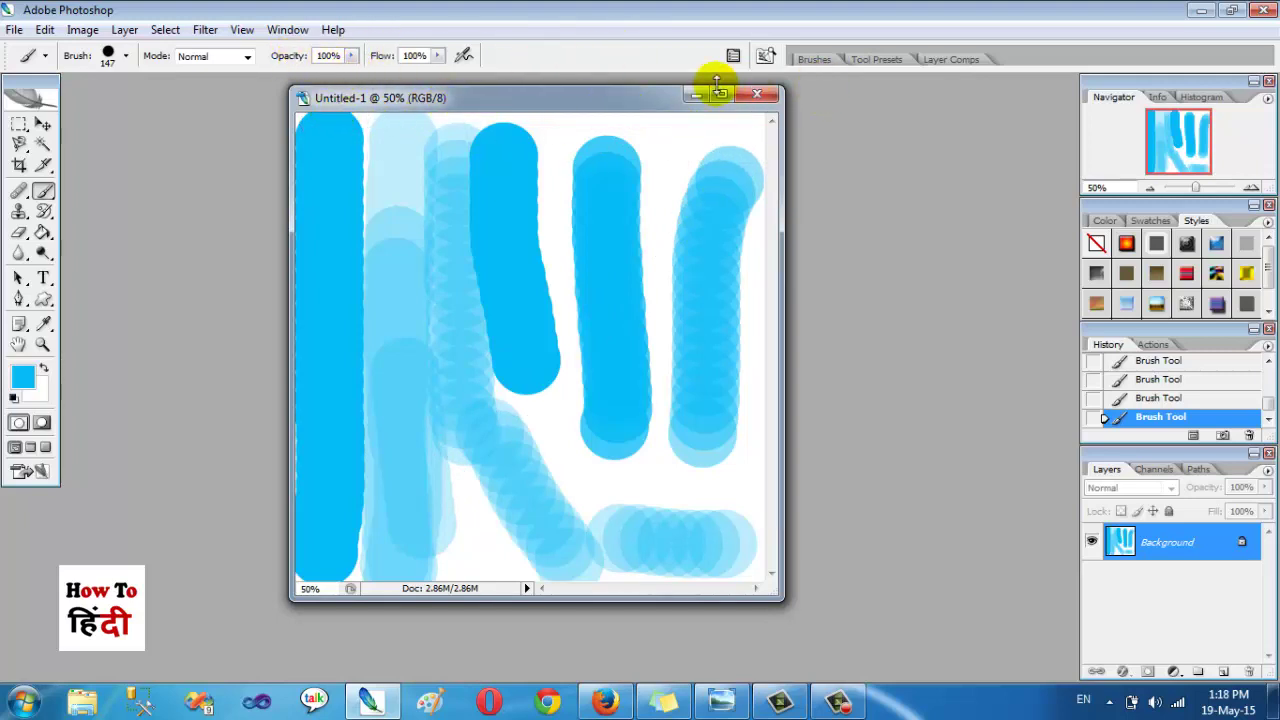
click(814, 60)
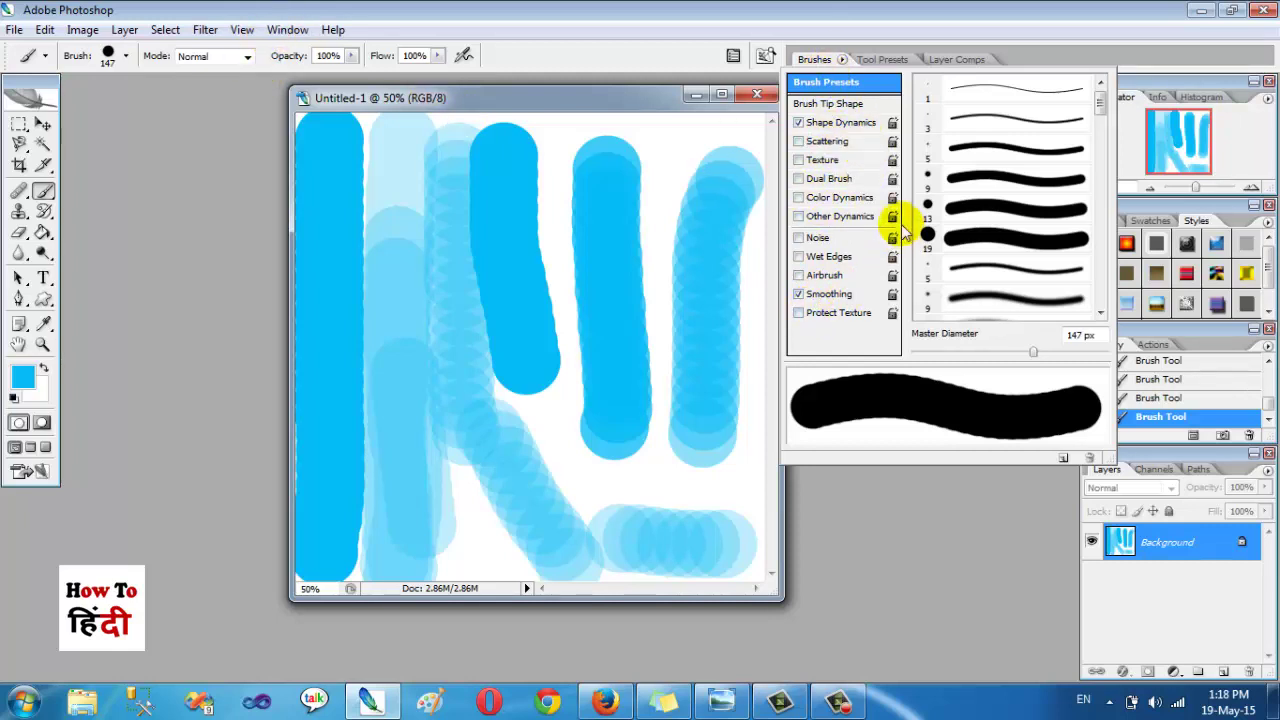
- Show the Brushes palette, reduce Master Diameter to 27 px, and view Shape Dynamics
click(600, 425)
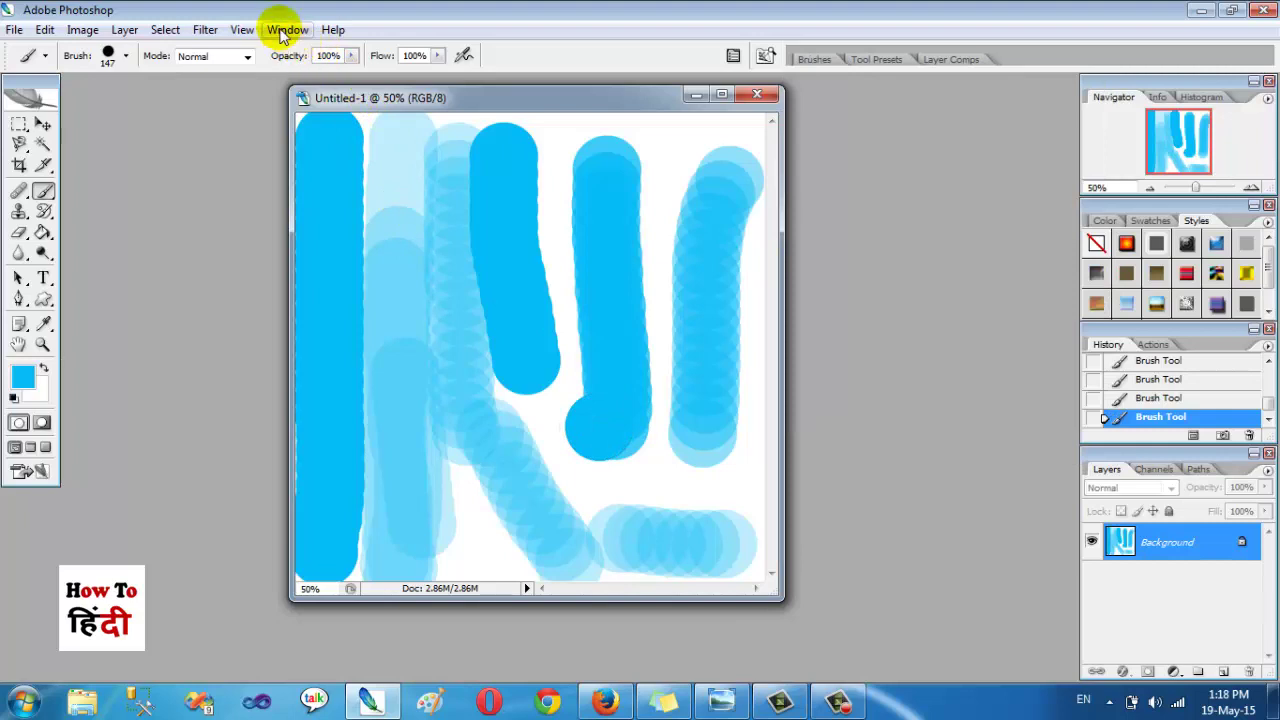
click(284, 30)
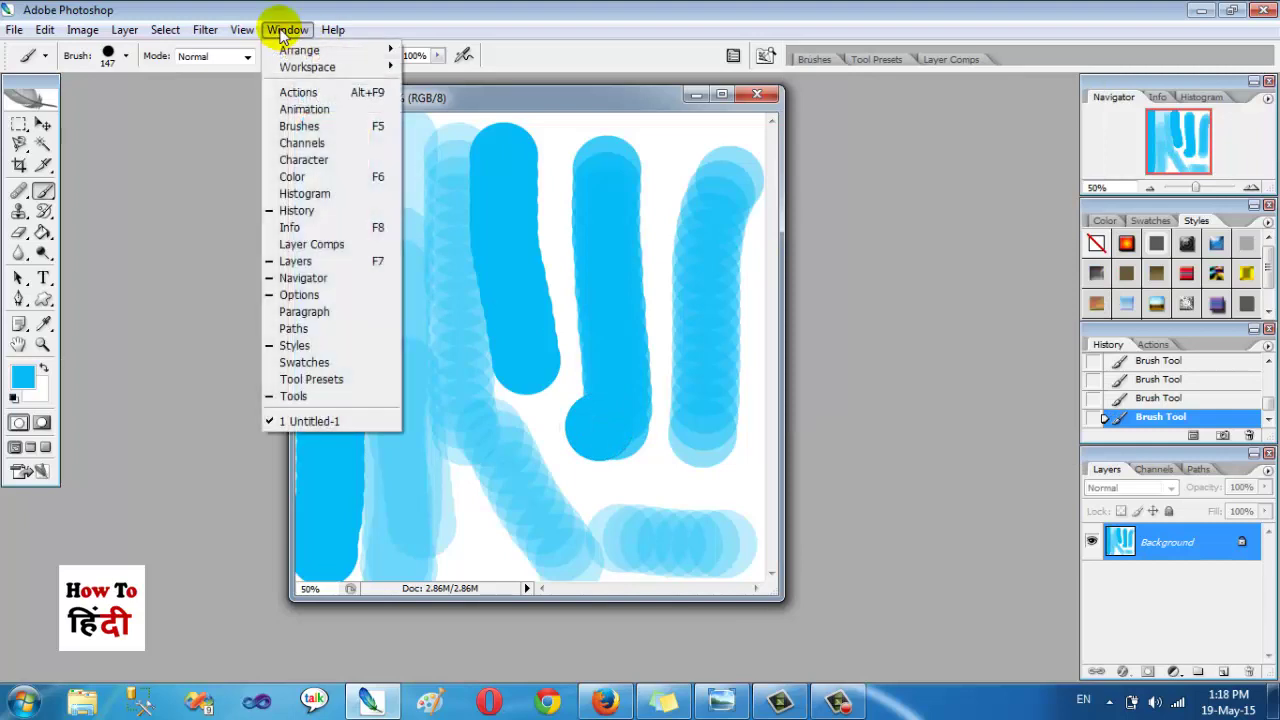
click(299, 127)
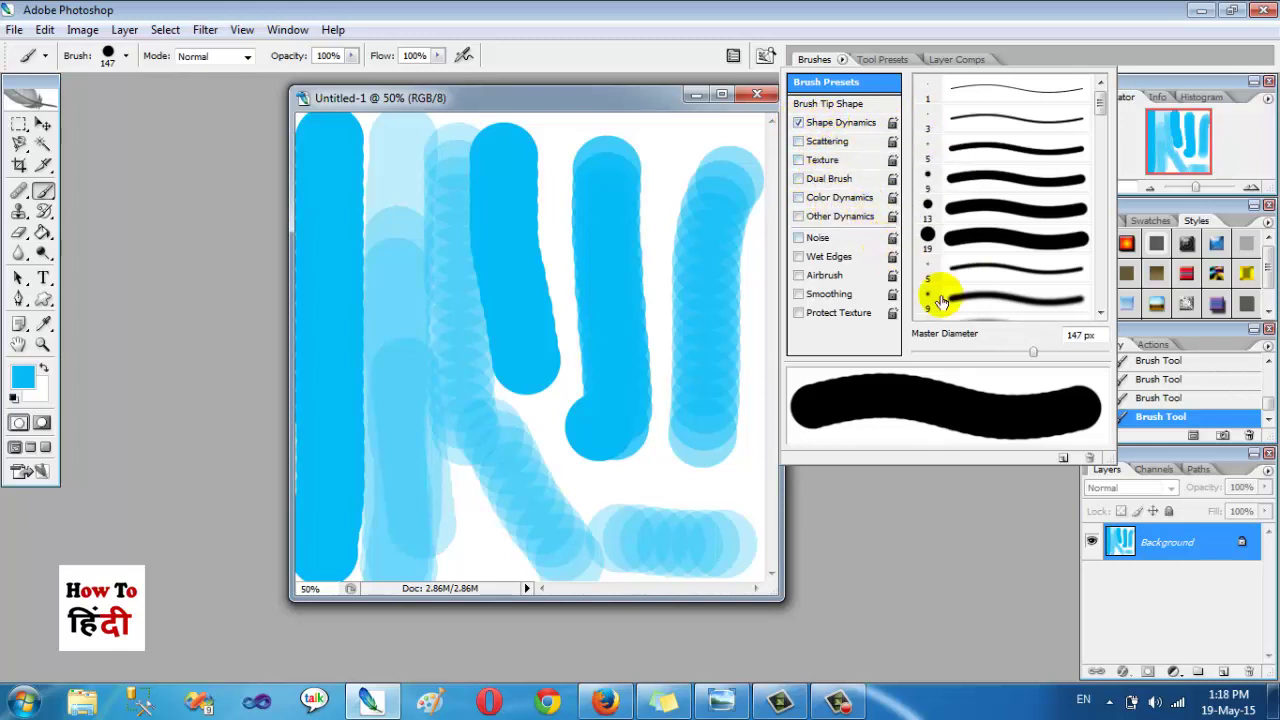
drag(1033, 358, 937, 352)
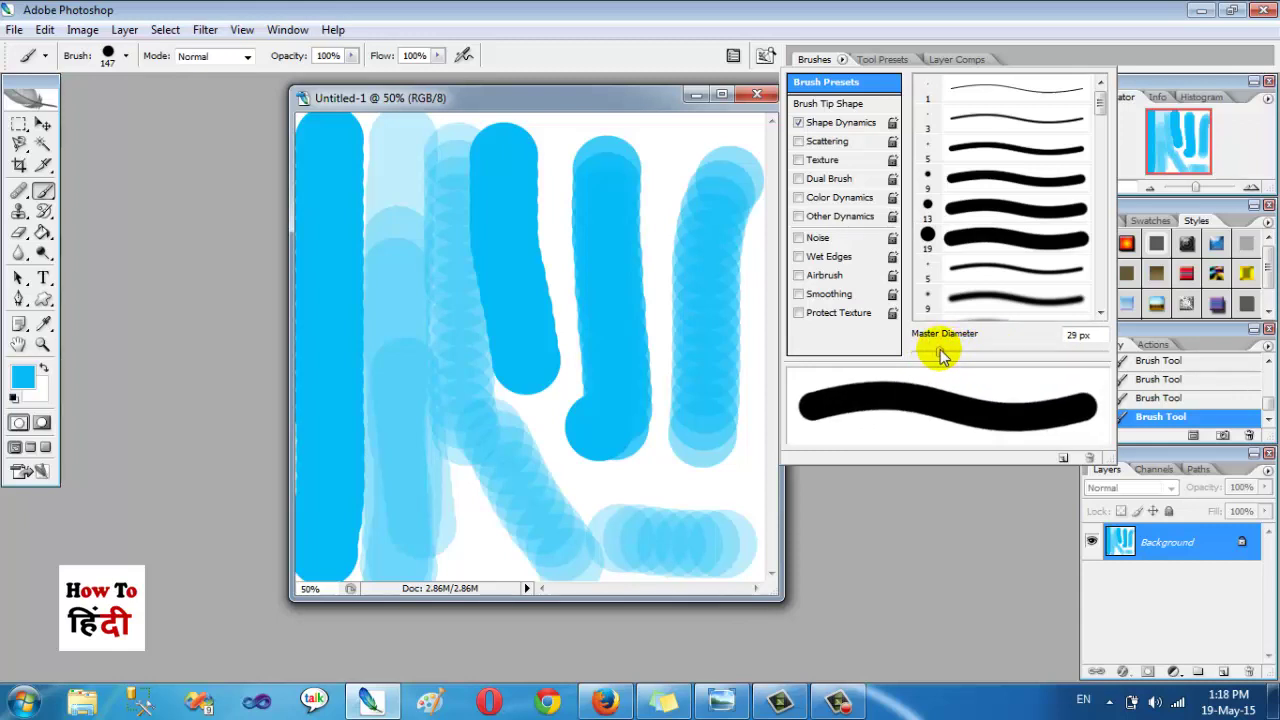
click(845, 123)
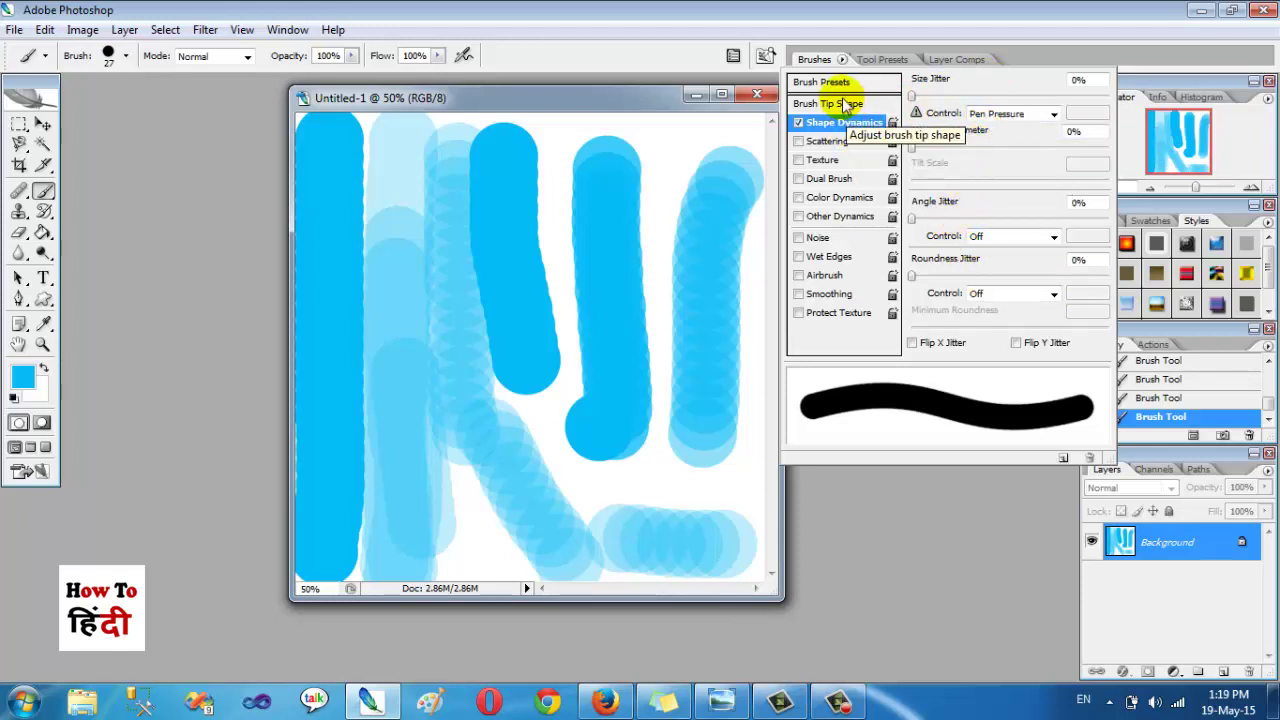
- Return to Brush Tip Shape settings and paint a thin test stroke
click(845, 104)
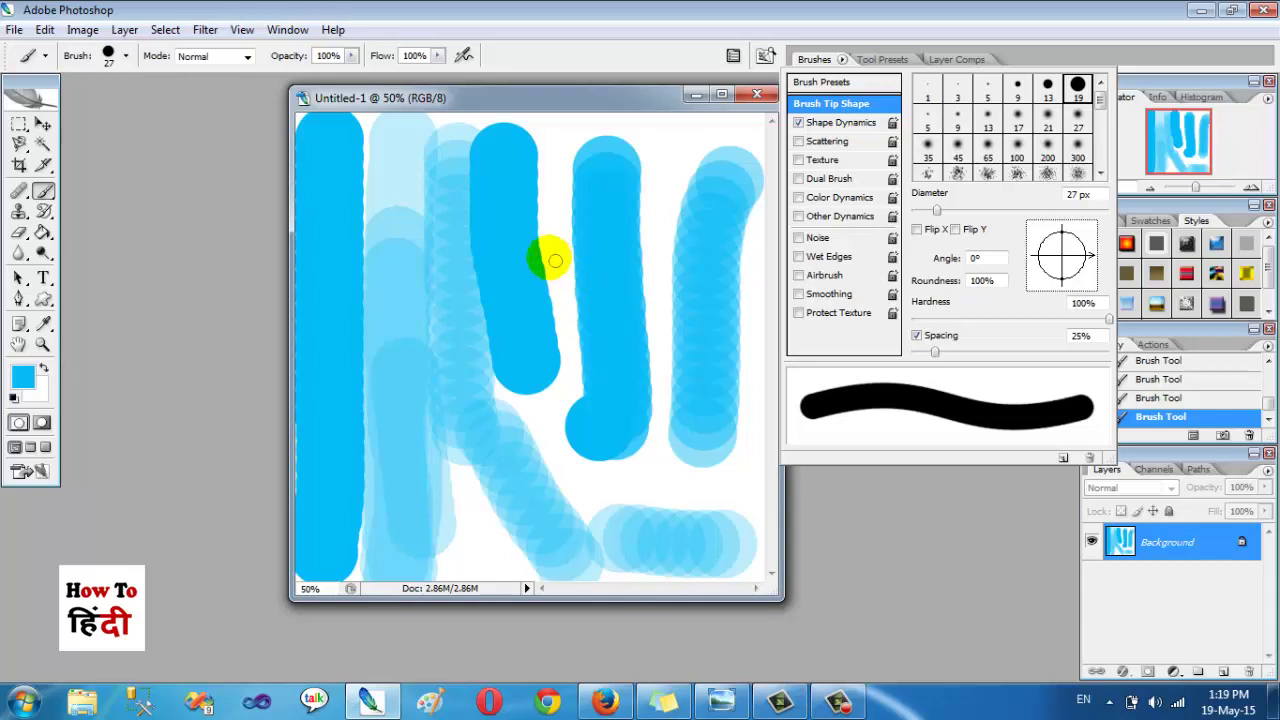
click(549, 241)
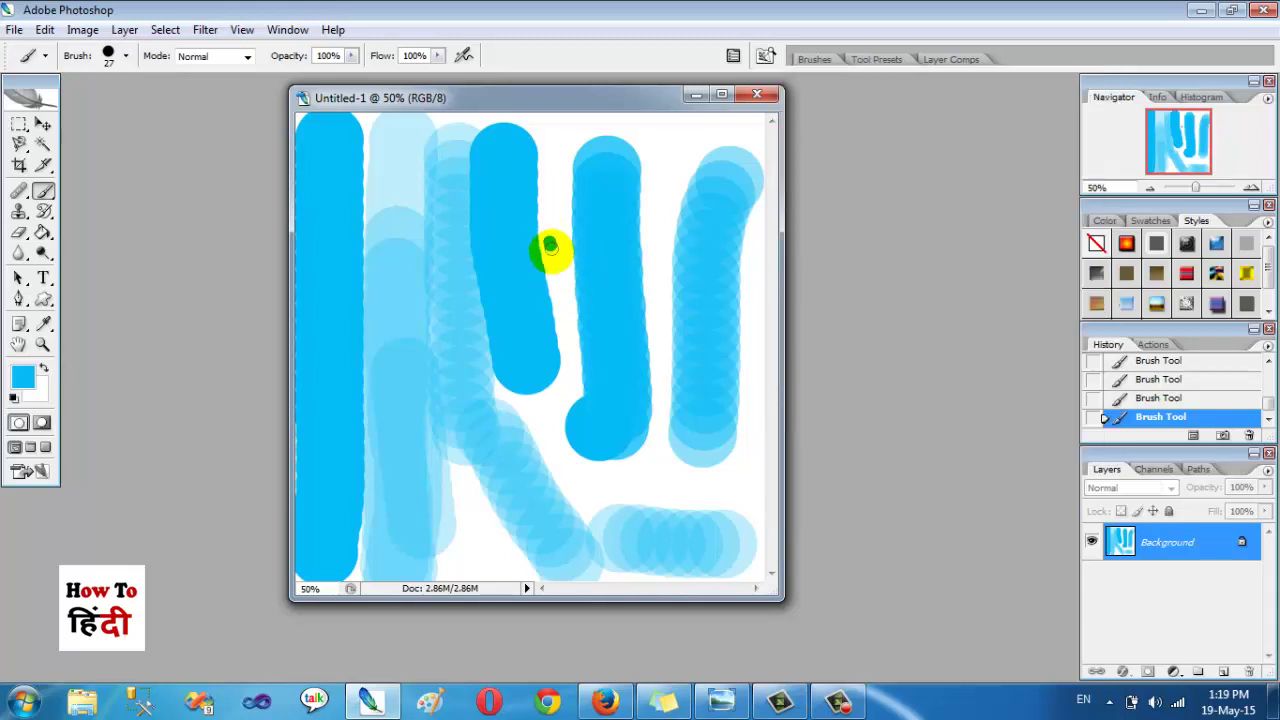
drag(549, 246, 570, 310)
- Widen brush spacing to 145% and paint a dotted test stroke down the canvas
click(814, 59)
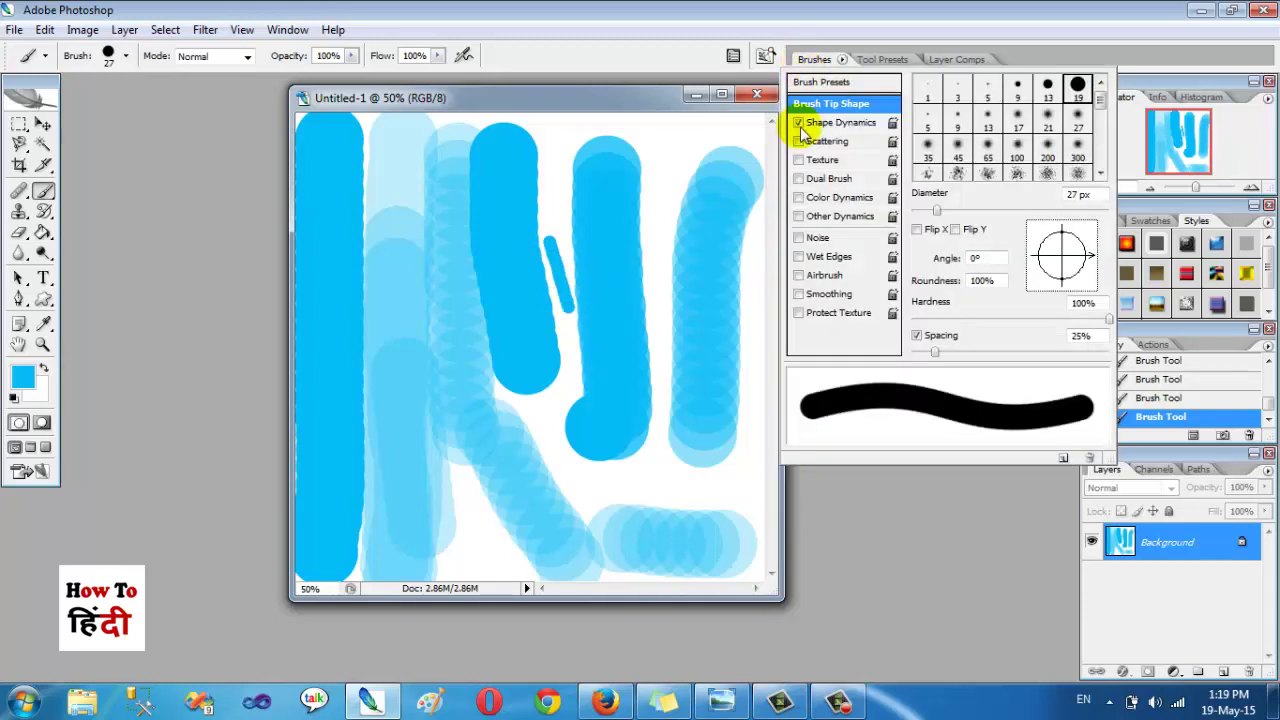
mouse_move(935, 352)
mouse_down()
mouse_move(1043, 356)
mouse_move(1032, 355)
mouse_up()
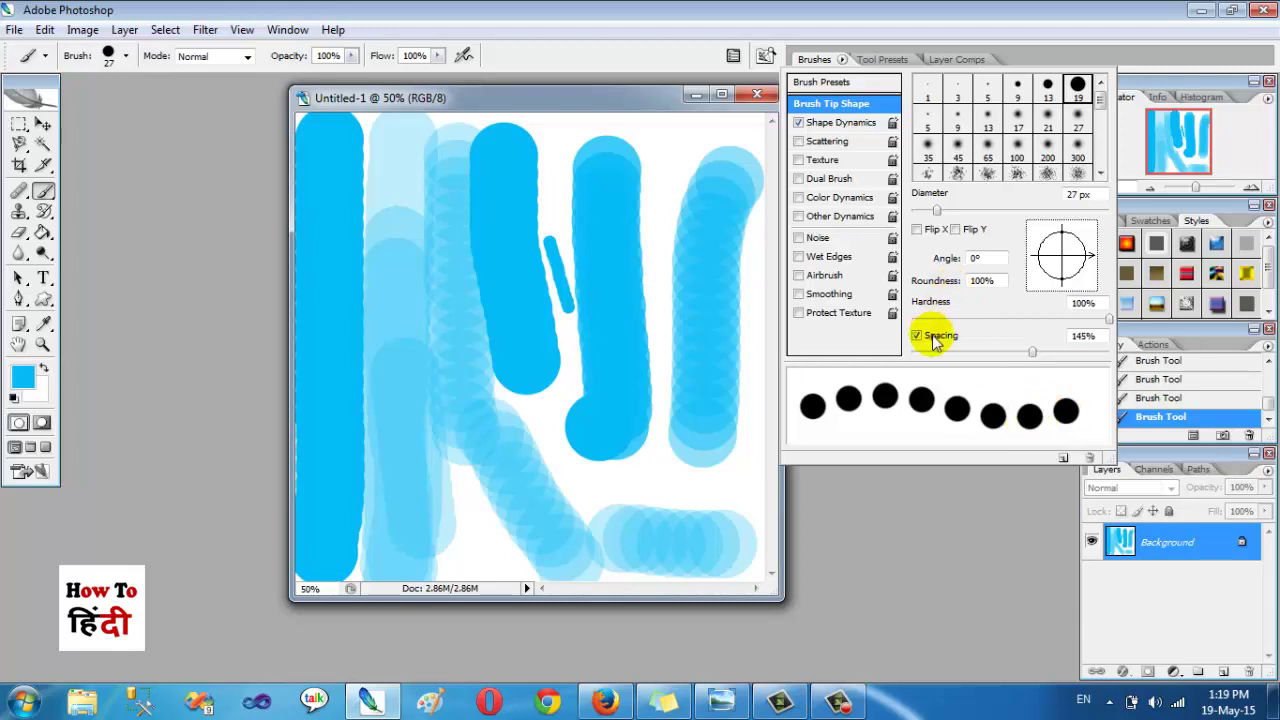
click(695, 258)
mouse_move(651, 160)
mouse_down()
mouse_move(666, 214)
mouse_move(655, 388)
mouse_up()
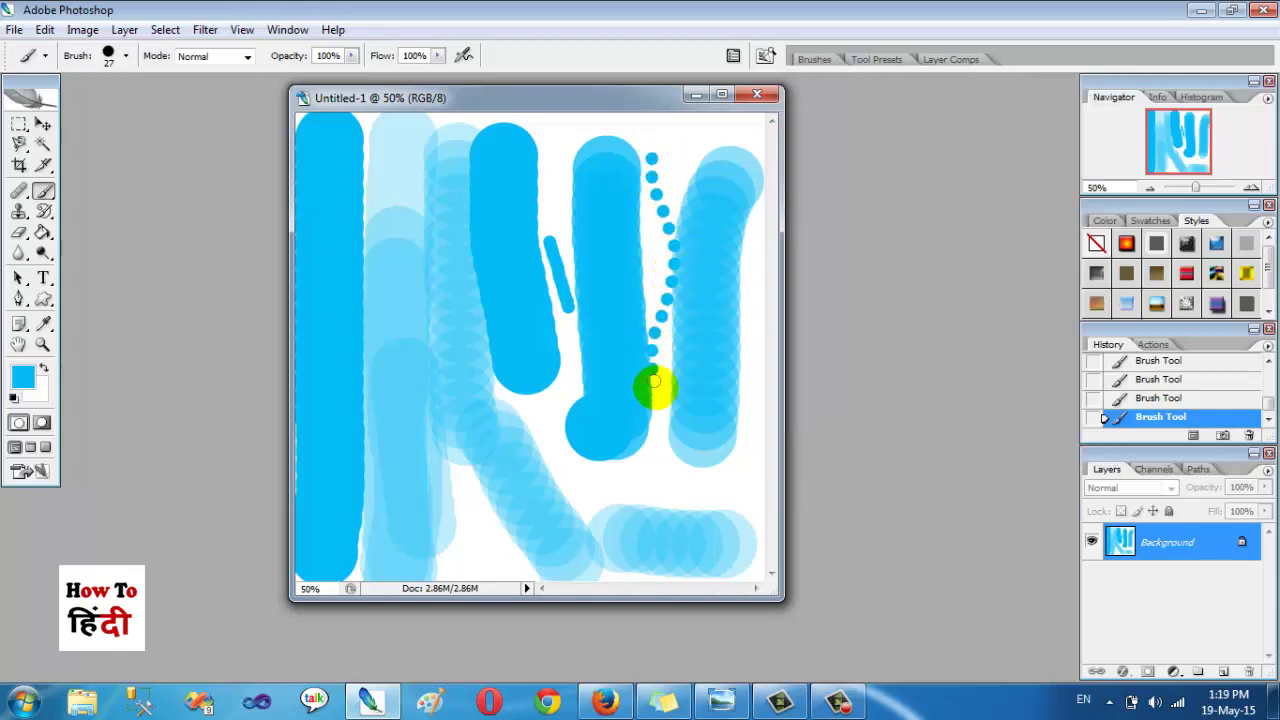
scroll(1170, 385, up, 5)
- Revert the canvas to blank and raise brush spacing to 775%
click(1175, 374)
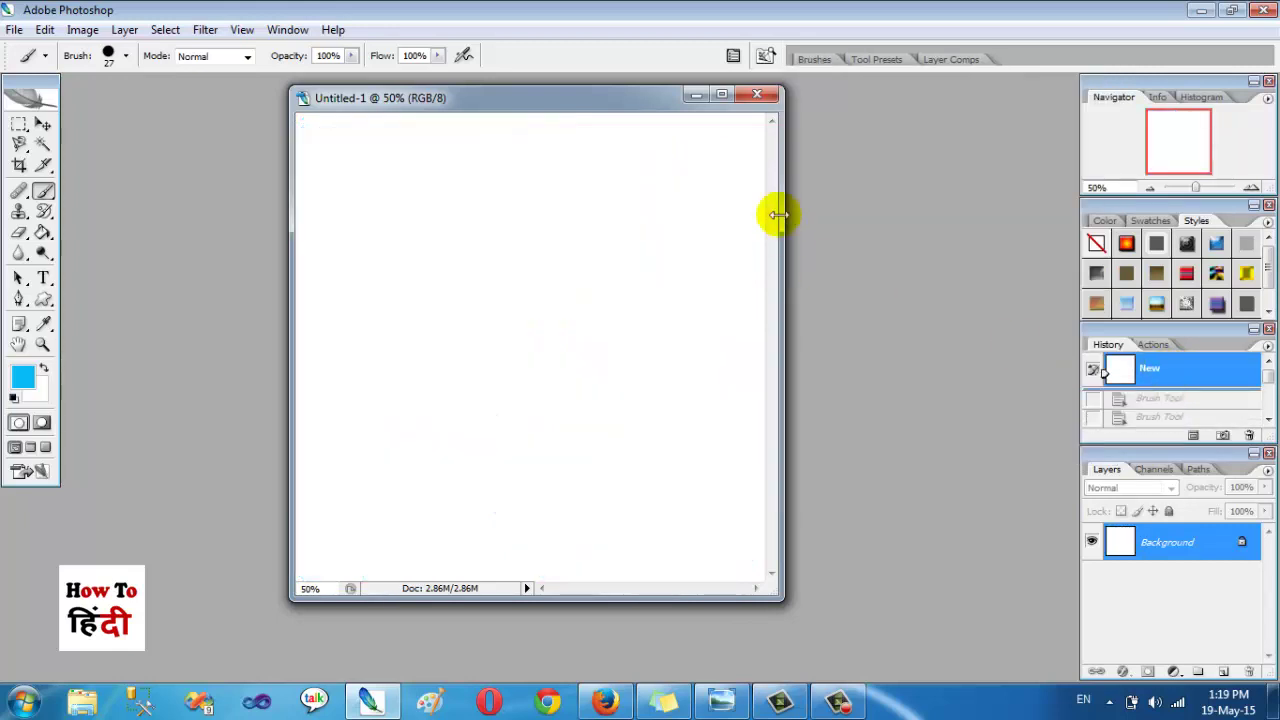
click(812, 60)
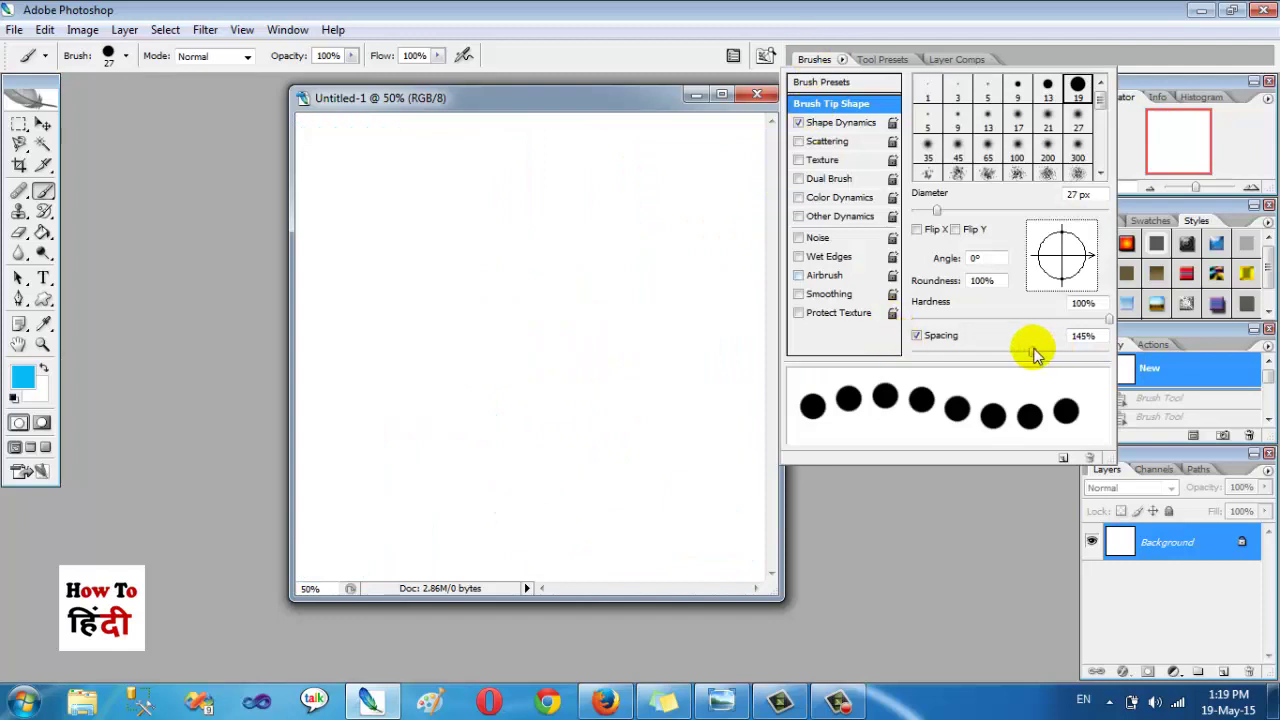
mouse_move(1033, 348)
mouse_down()
mouse_move(1076, 351)
mouse_move(945, 353)
mouse_move(1097, 357)
mouse_up()
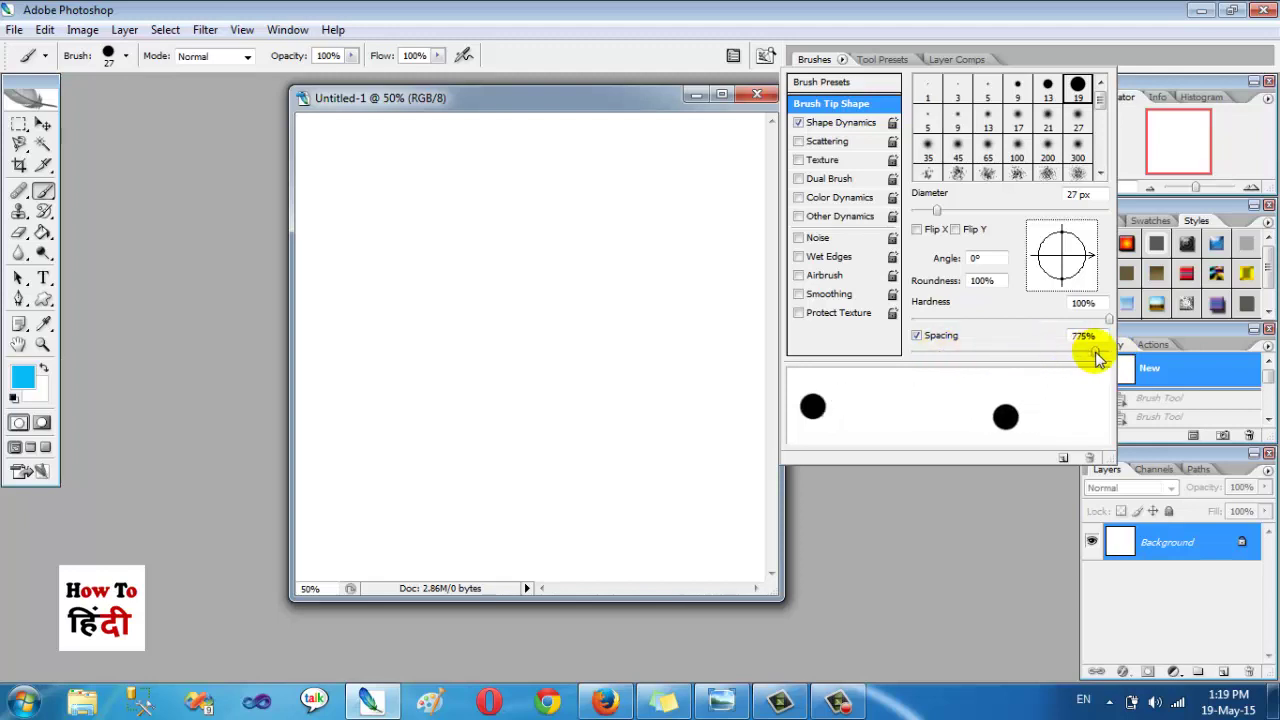
- Stamp six separate cyan dots, then reduce brush spacing back to 1%
click(551, 235)
click(585, 298)
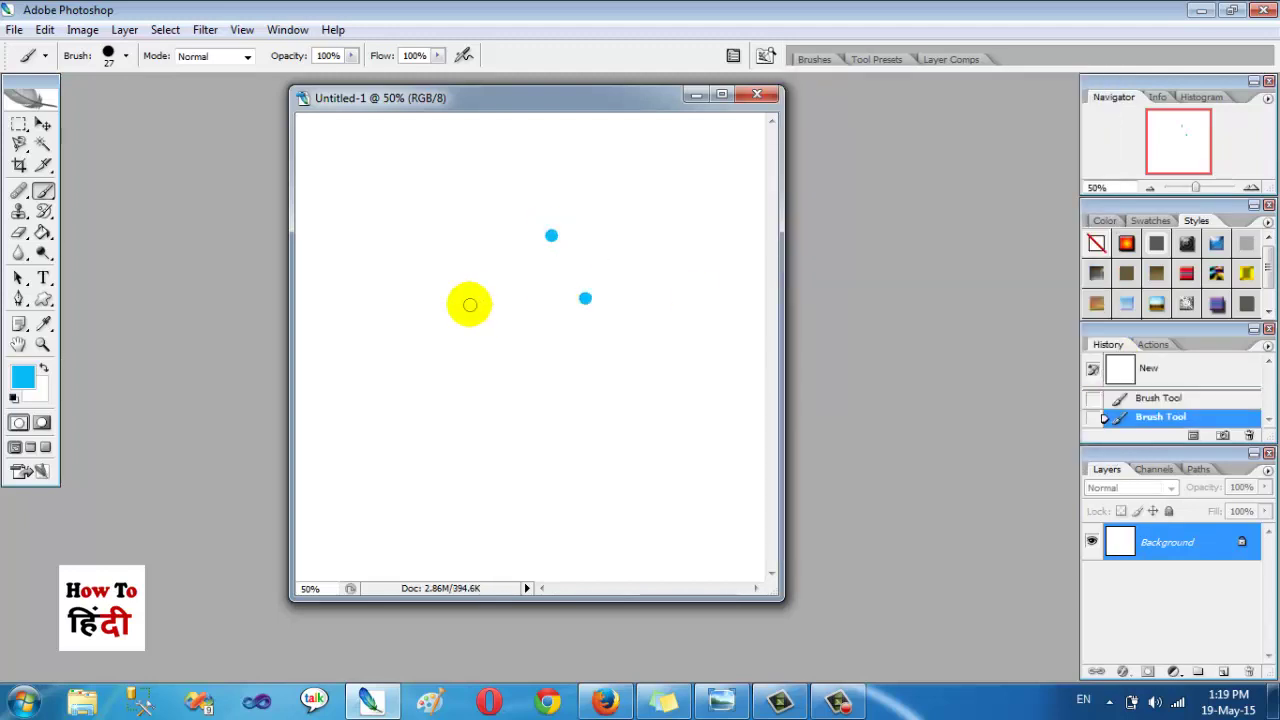
click(470, 304)
click(409, 218)
click(547, 168)
click(732, 233)
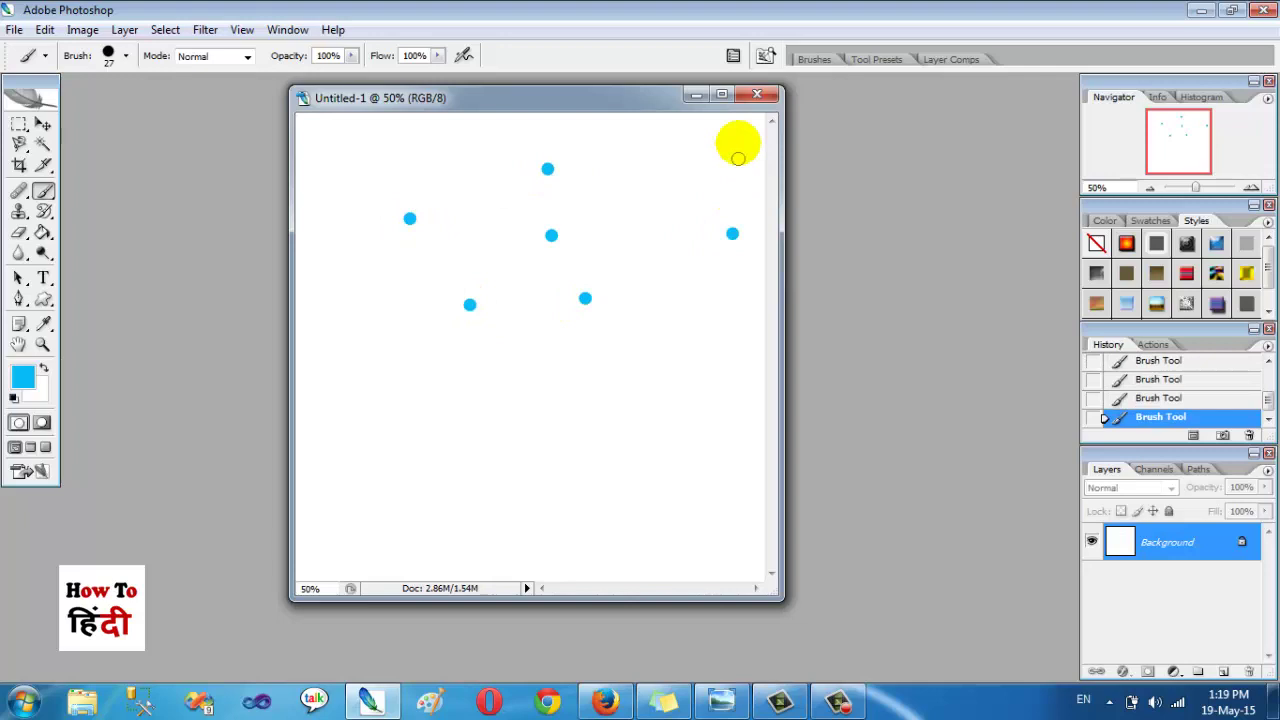
click(808, 59)
drag(1096, 352, 911, 357)
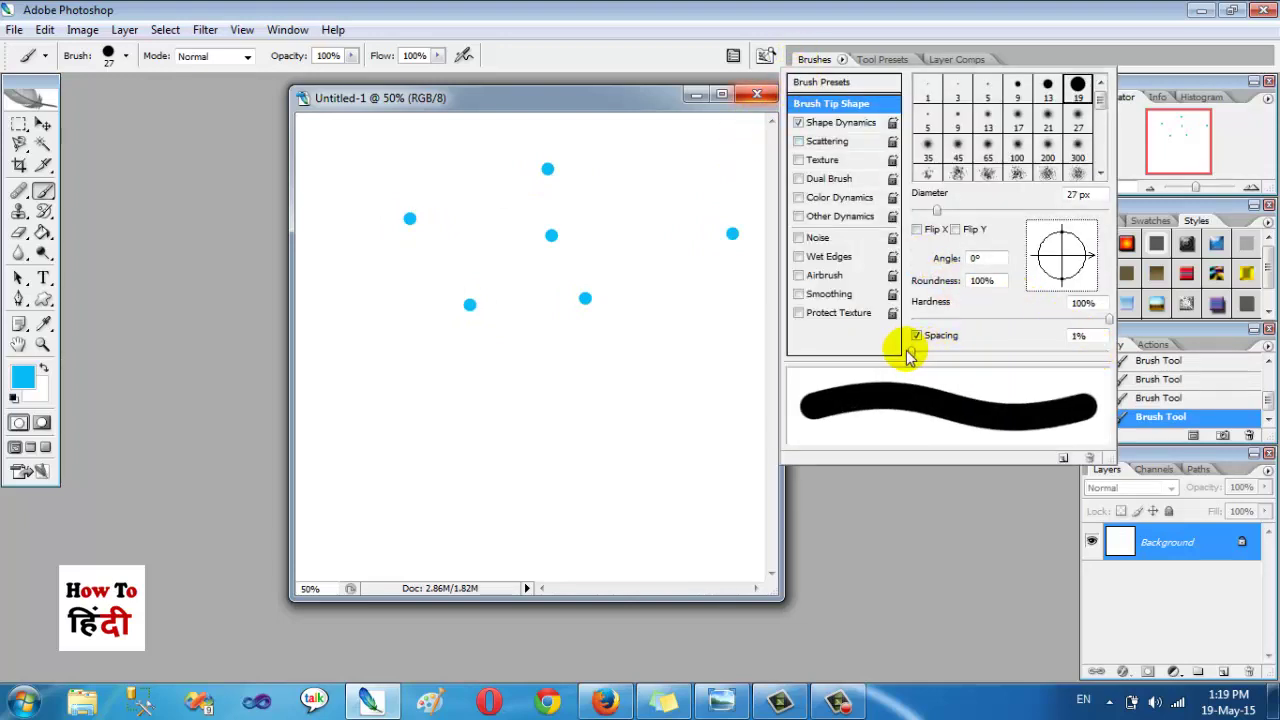
- Set Shape Dynamics Size Jitter Control to Fade and test it with two dots lower left
click(846, 124)
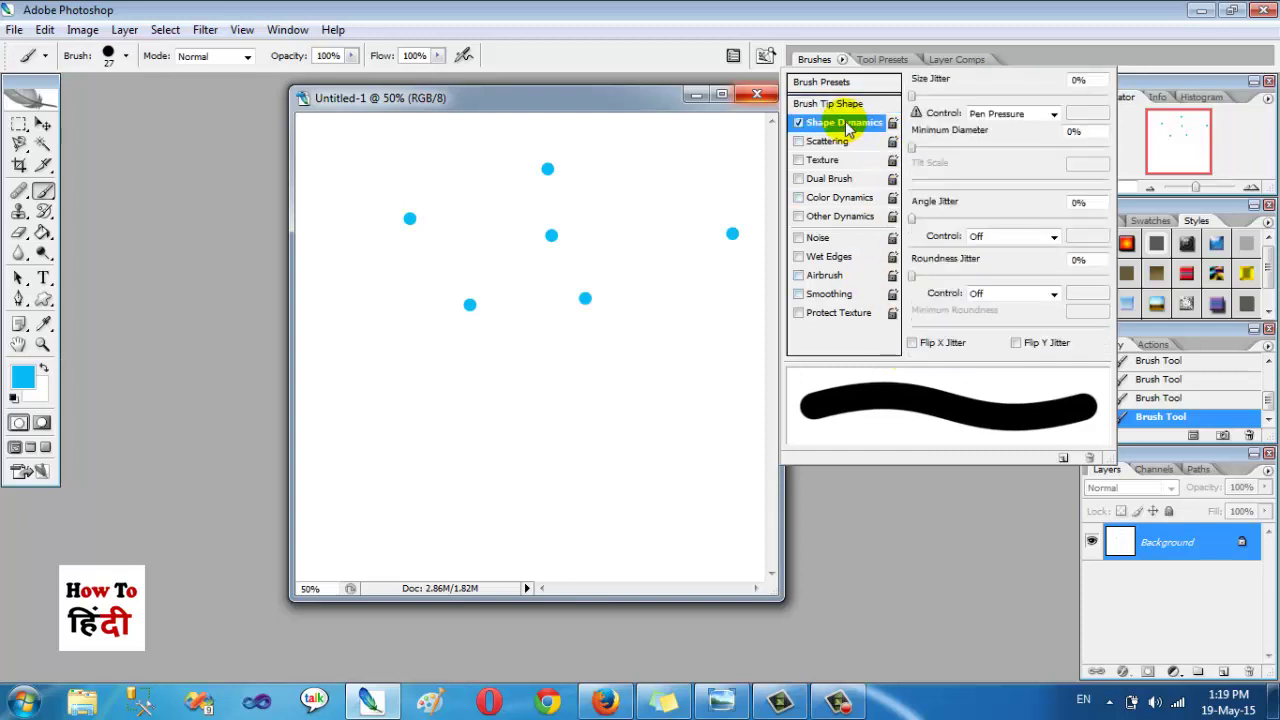
click(1053, 114)
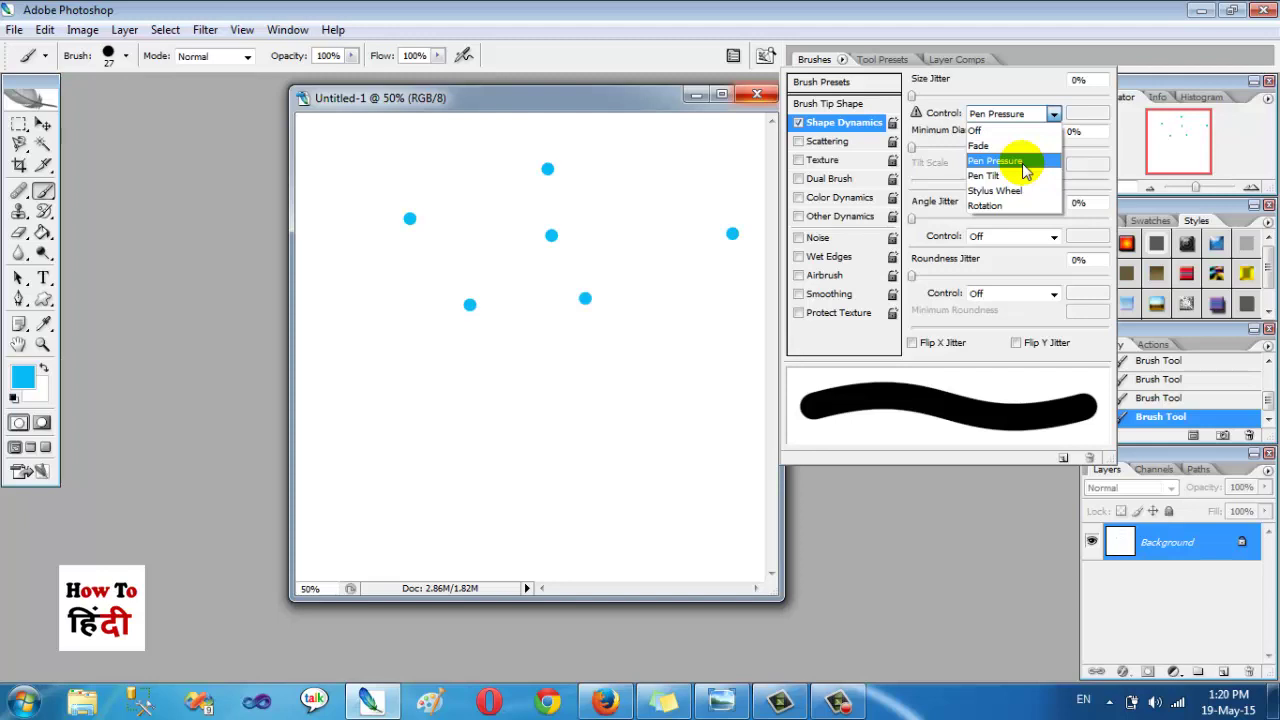
click(1019, 146)
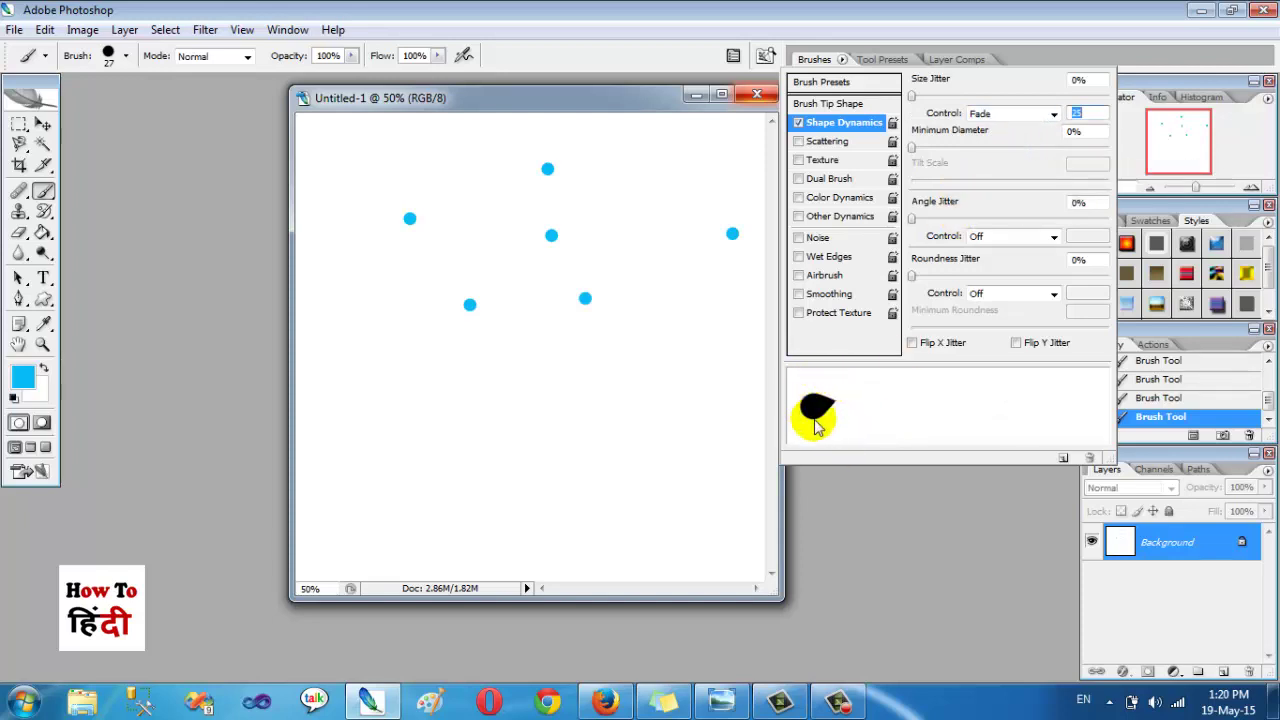
click(359, 478)
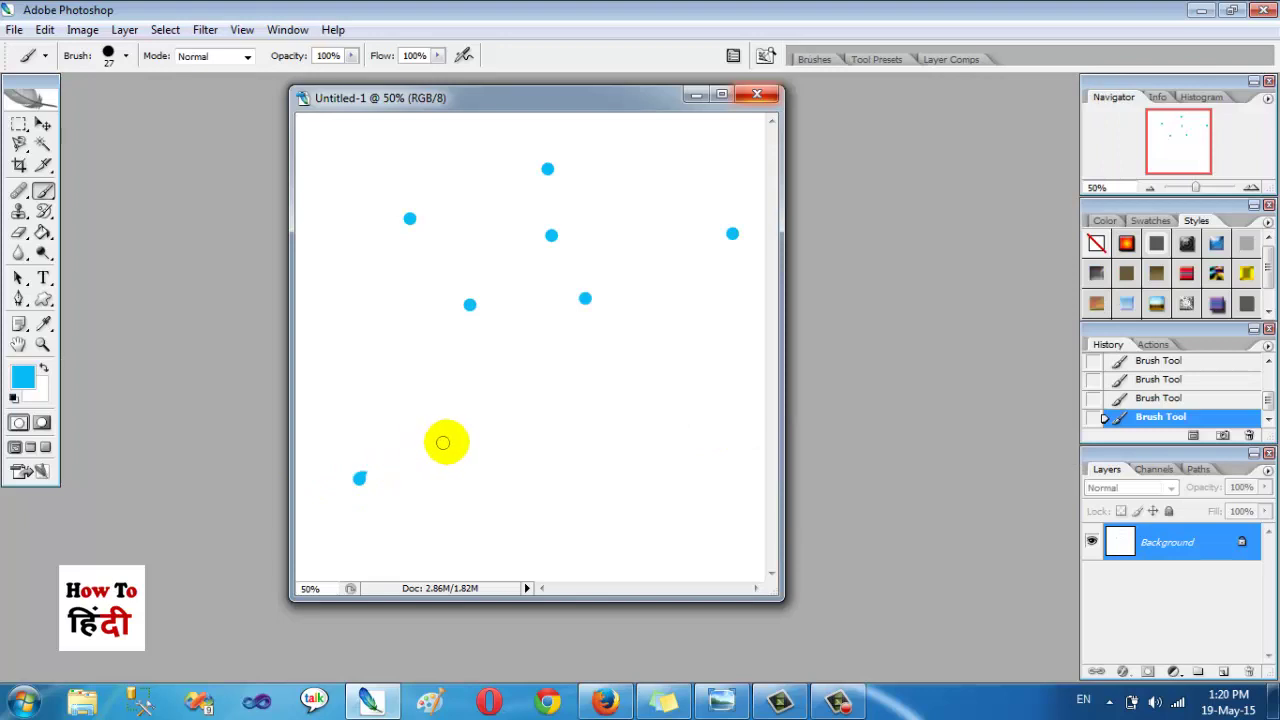
click(419, 472)
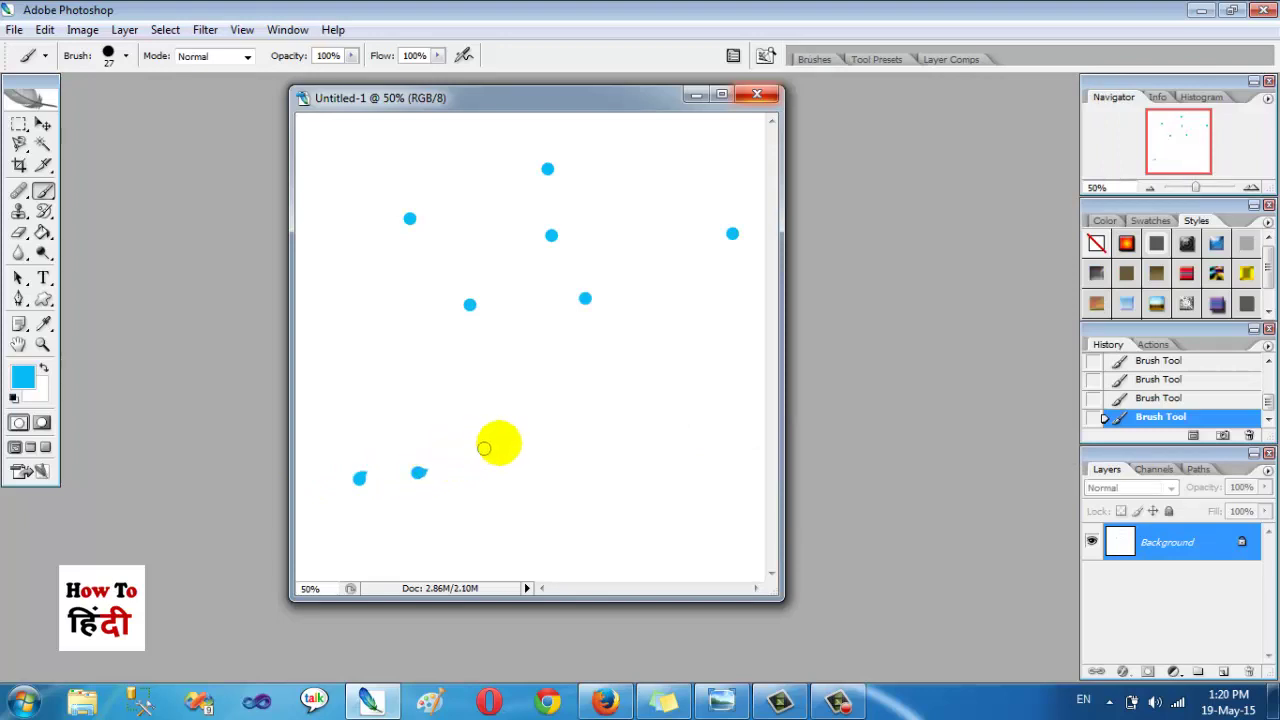
- Change the size fade steps to 500
click(812, 58)
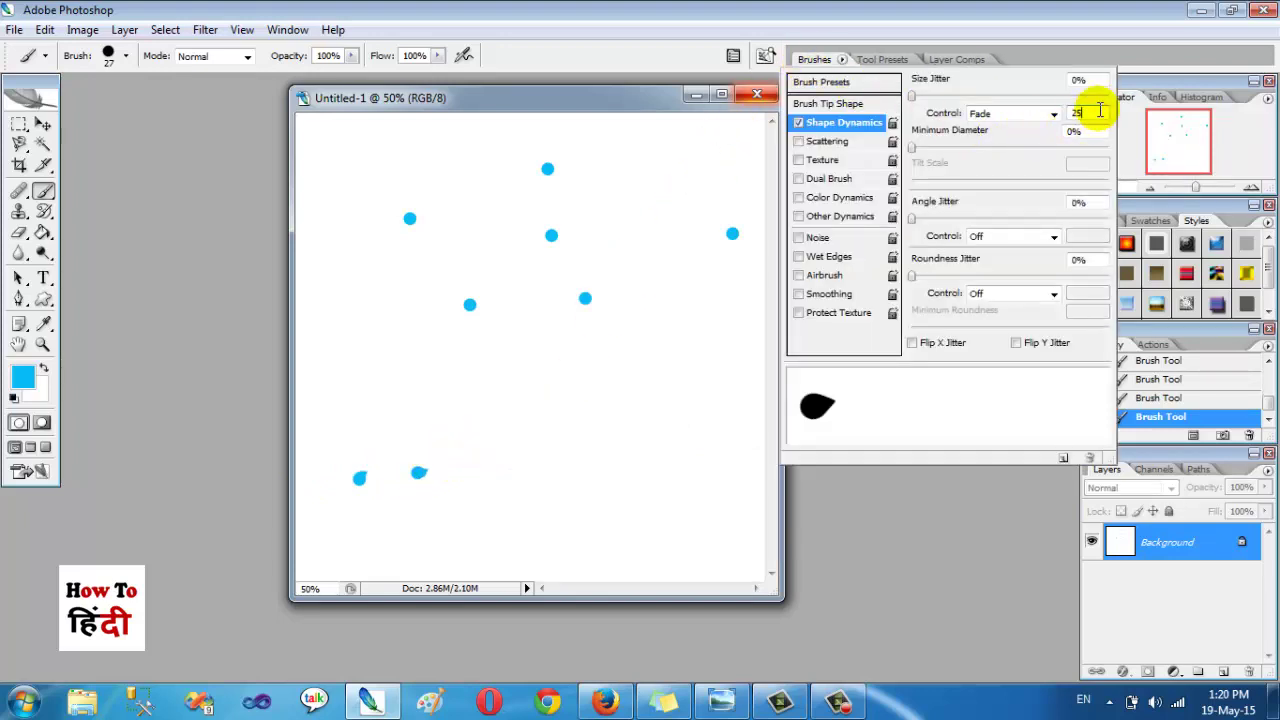
drag(1099, 110, 1074, 112)
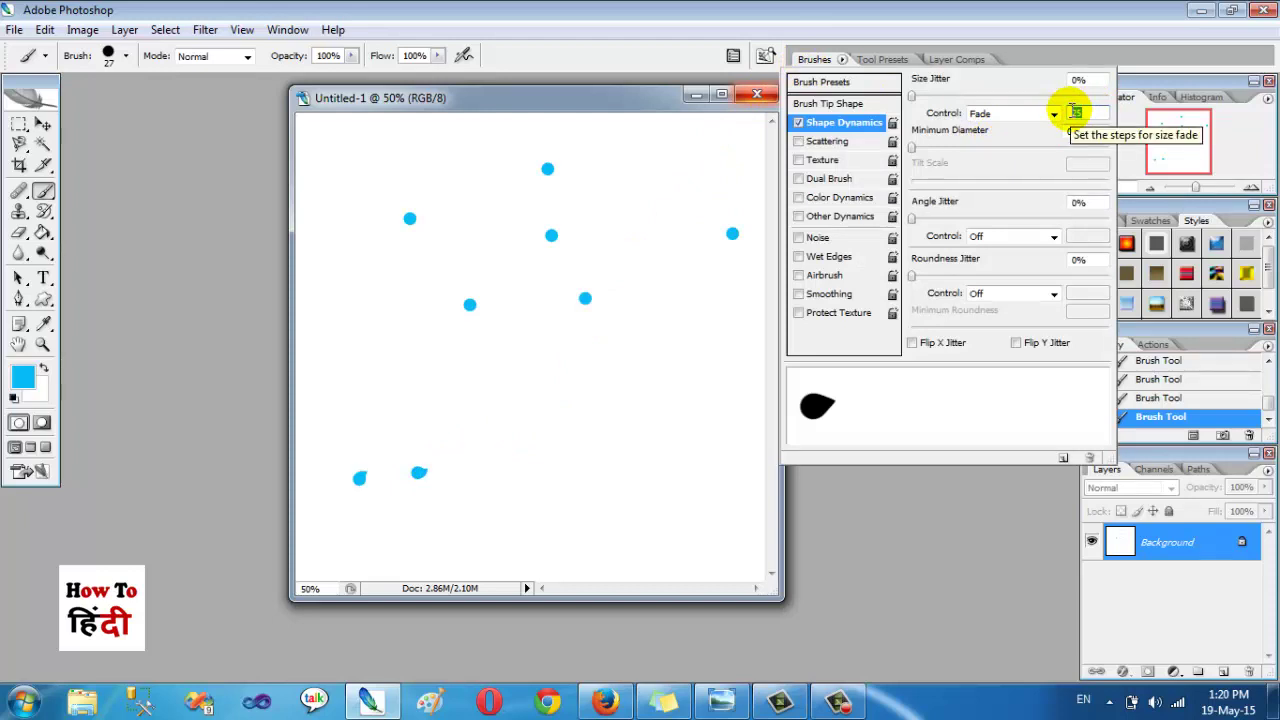
key(BackSpace)
text(00)
key(Return)
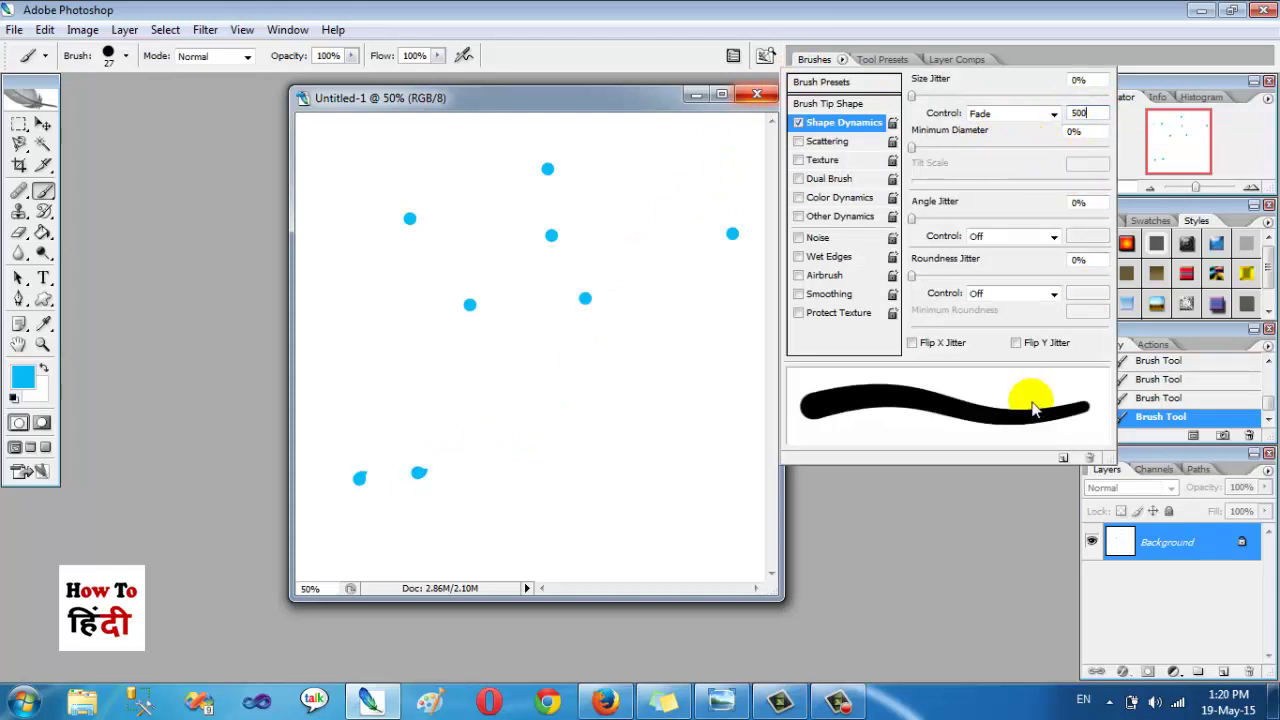
scroll(1203, 370, up, 3)
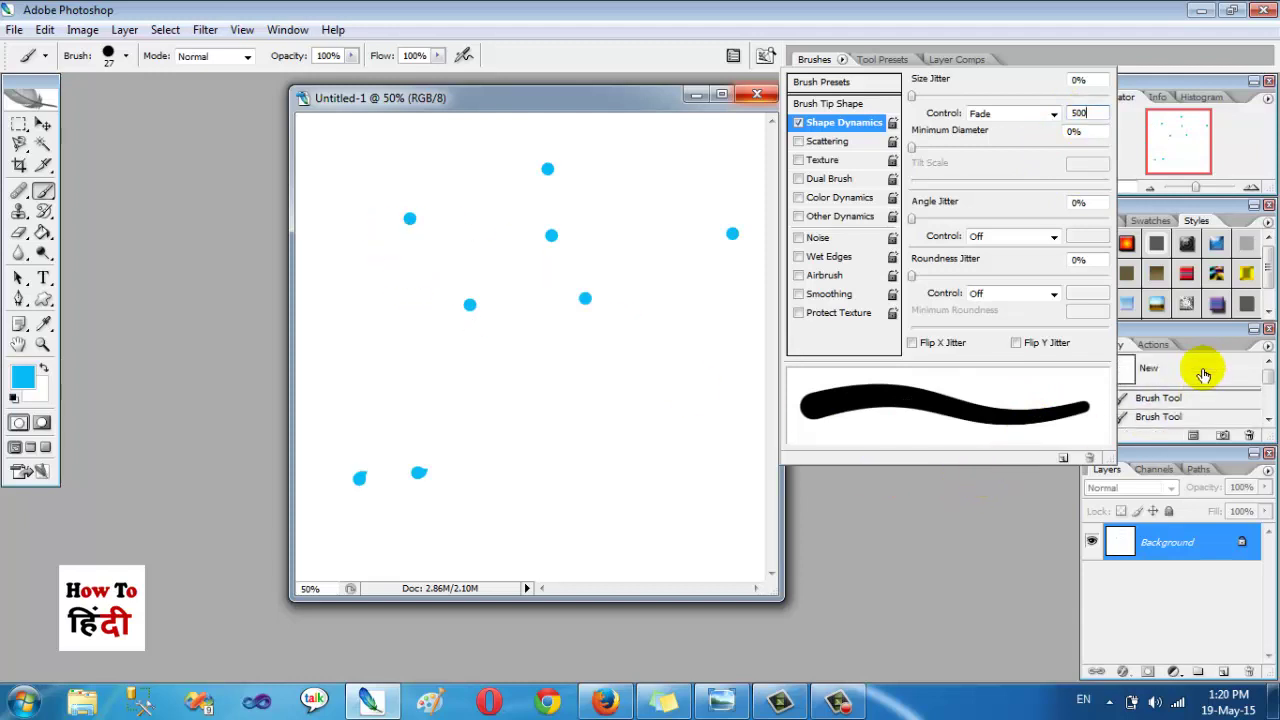
- Revert to blank, paint a fading test stroke across the top, and enlarge the brush to 200 px
click(1203, 372)
mouse_move(336, 158)
mouse_down()
mouse_move(470, 166)
mouse_move(545, 212)
mouse_up()
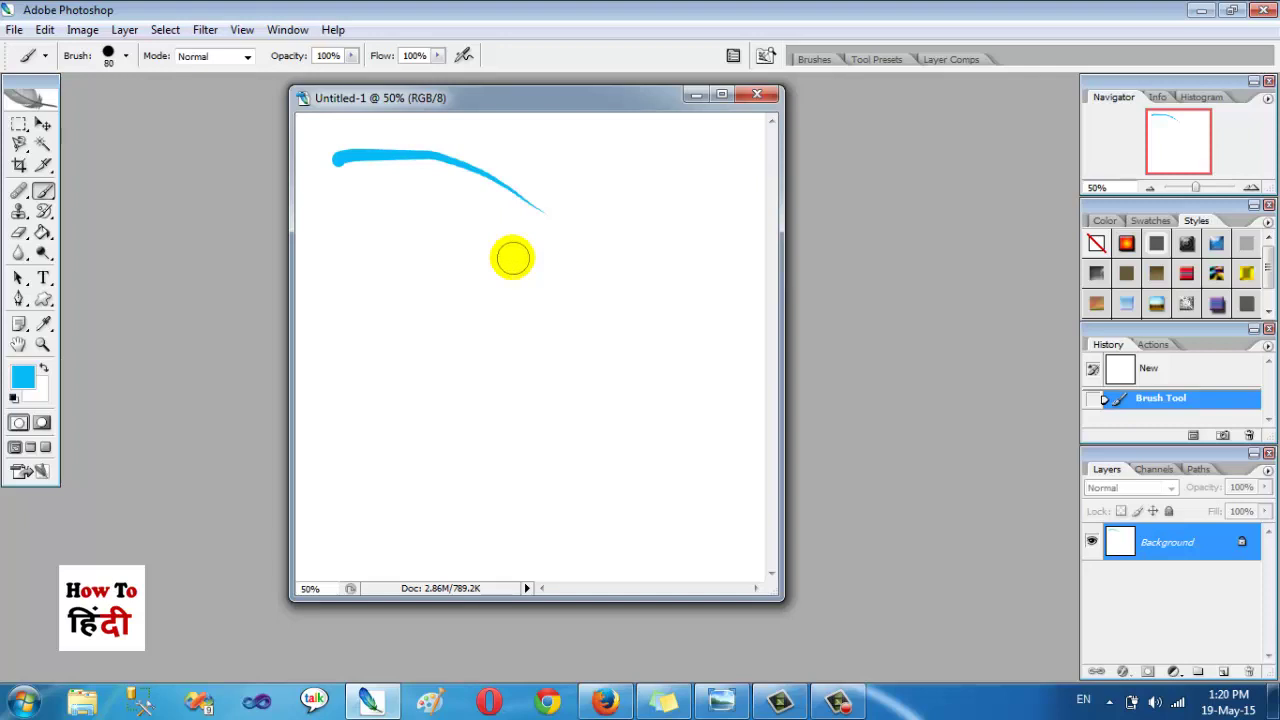
key(bracketright)
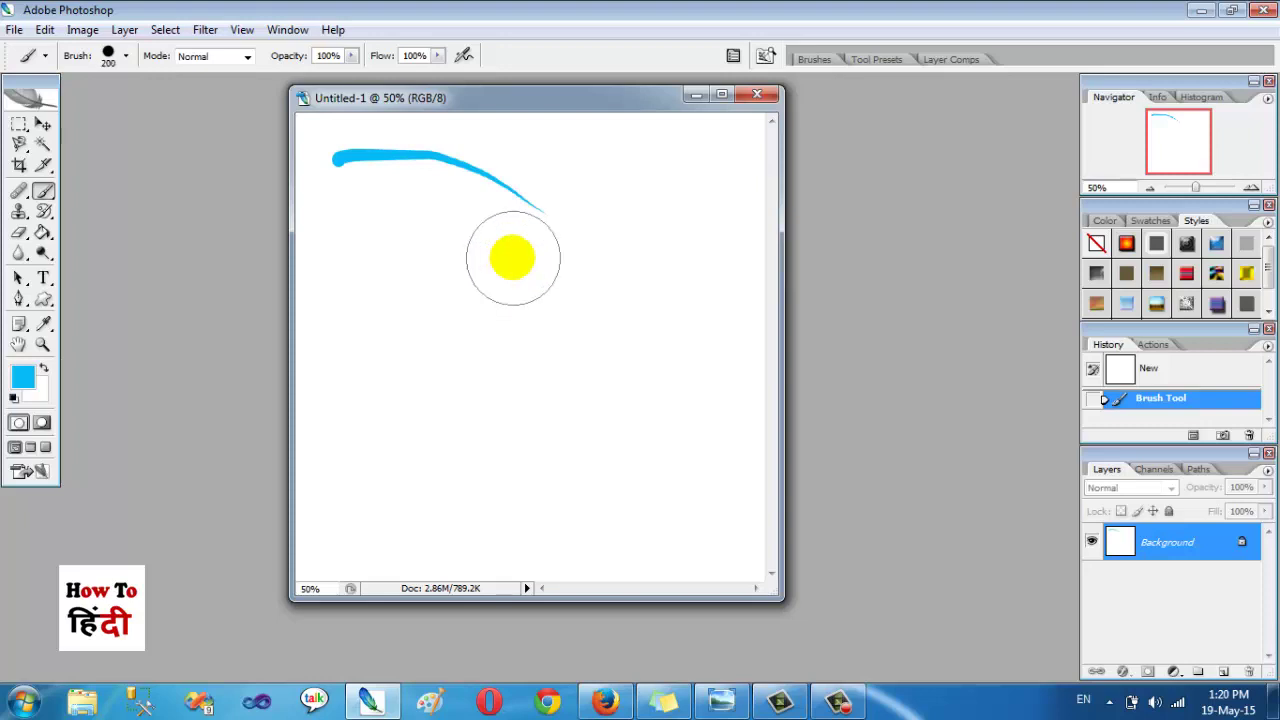
- Paint thick, long tapered cyan strokes across the canvas, then revert it to blank
click(814, 60)
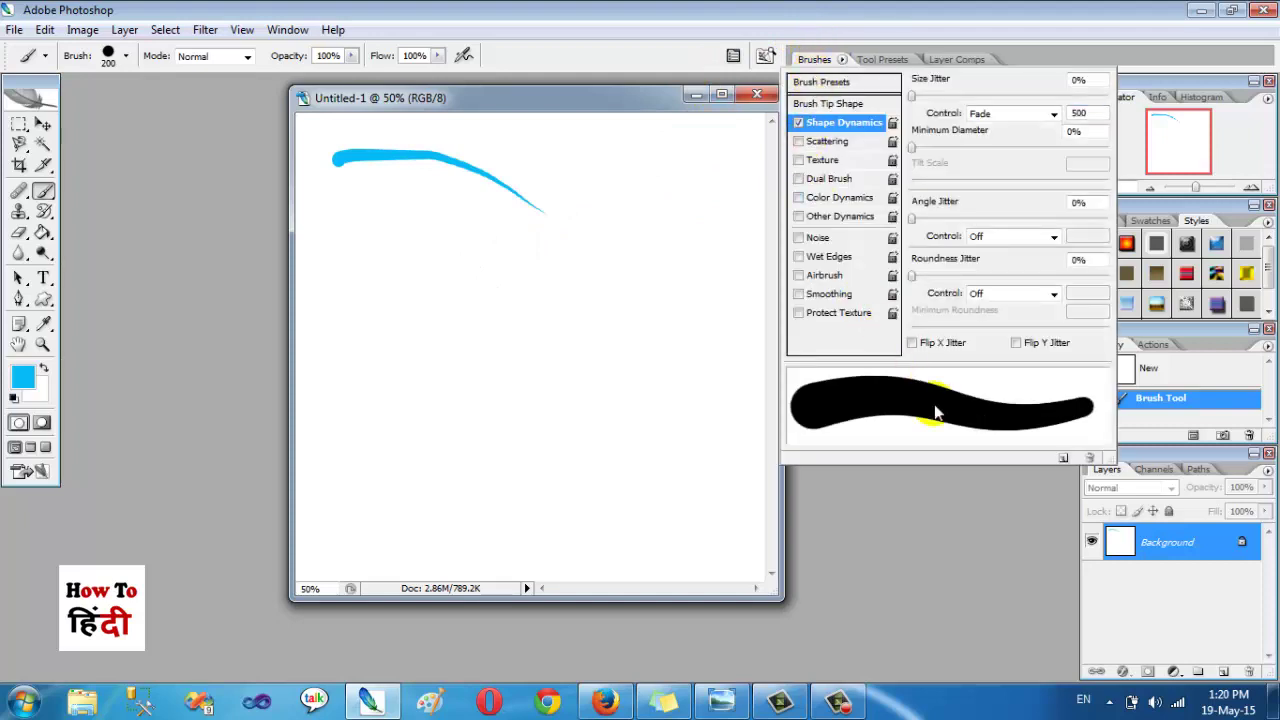
mouse_move(363, 263)
mouse_down()
mouse_move(553, 290)
mouse_move(625, 343)
mouse_up()
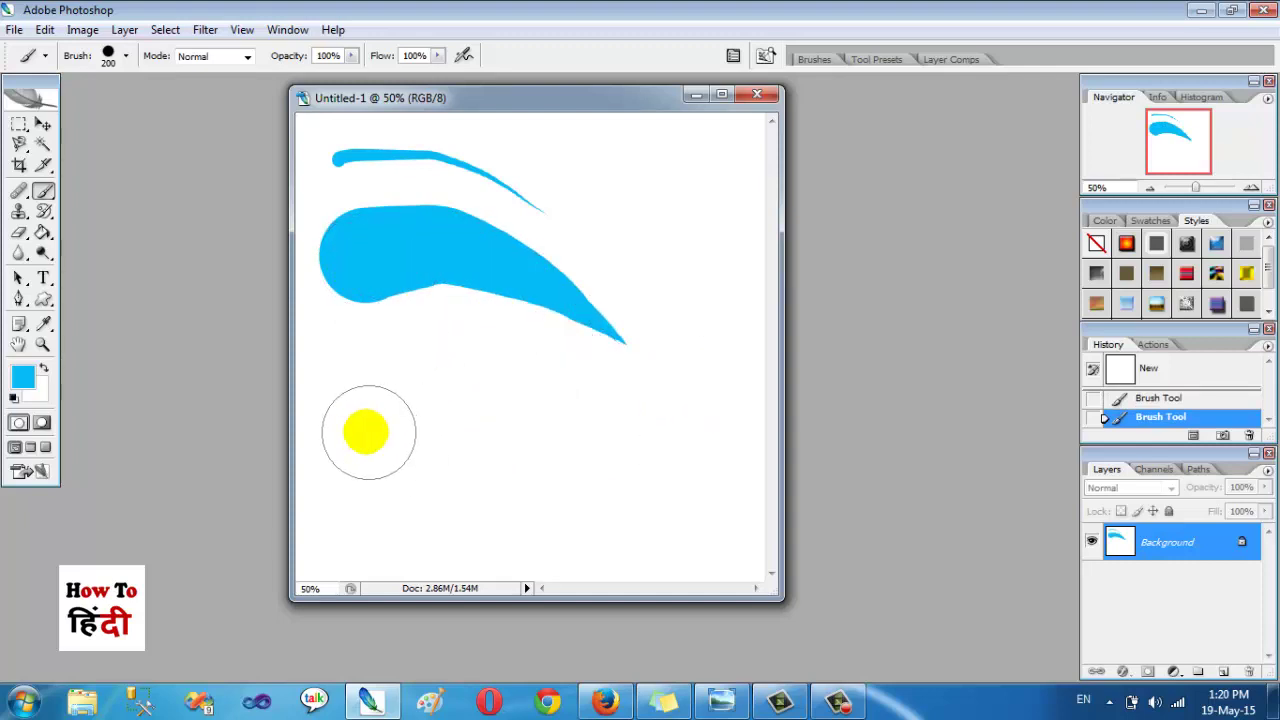
click(356, 399)
drag(356, 399, 636, 432)
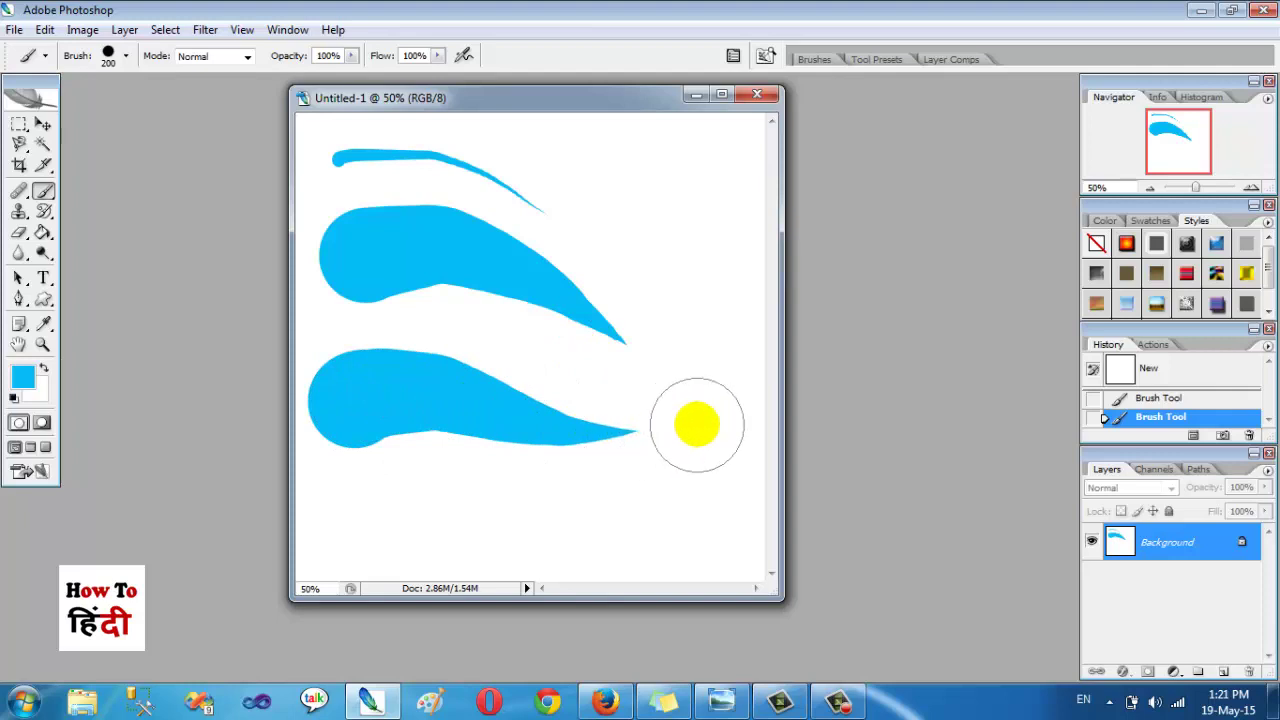
click(1185, 364)
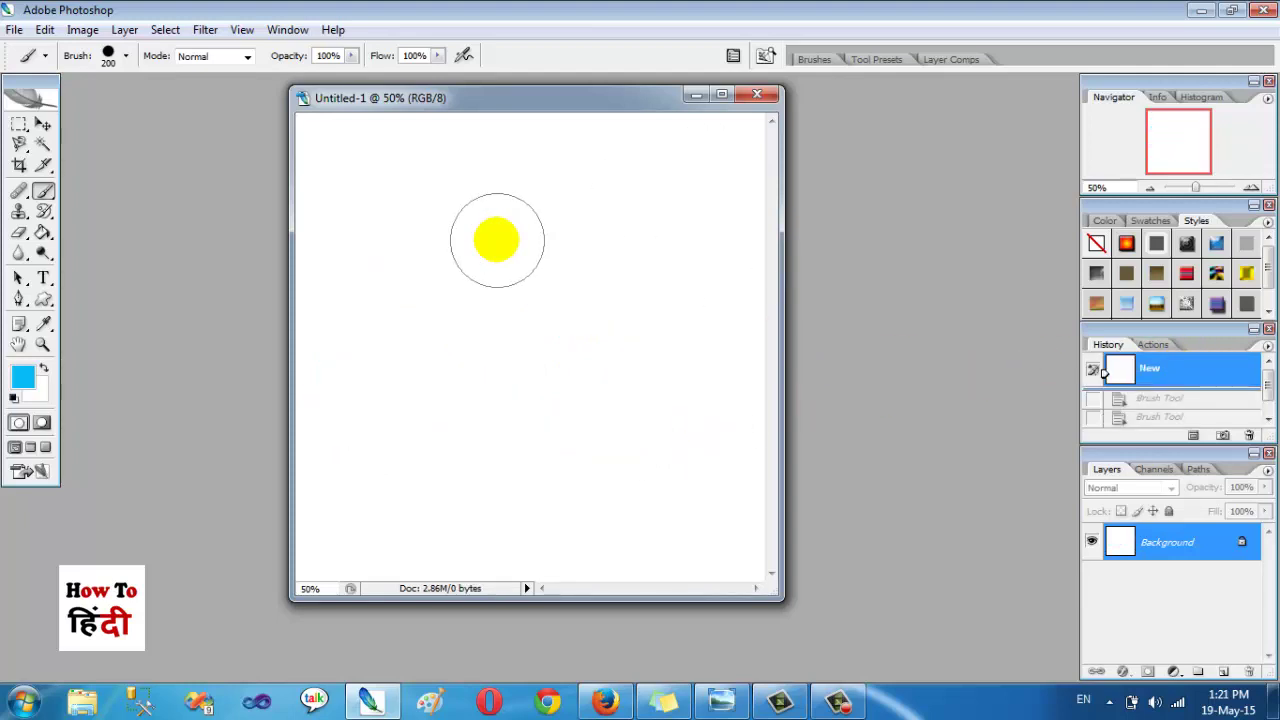
- Shrink the brush and paint the first tapering blue arms from a common centre
key(bracketleft)
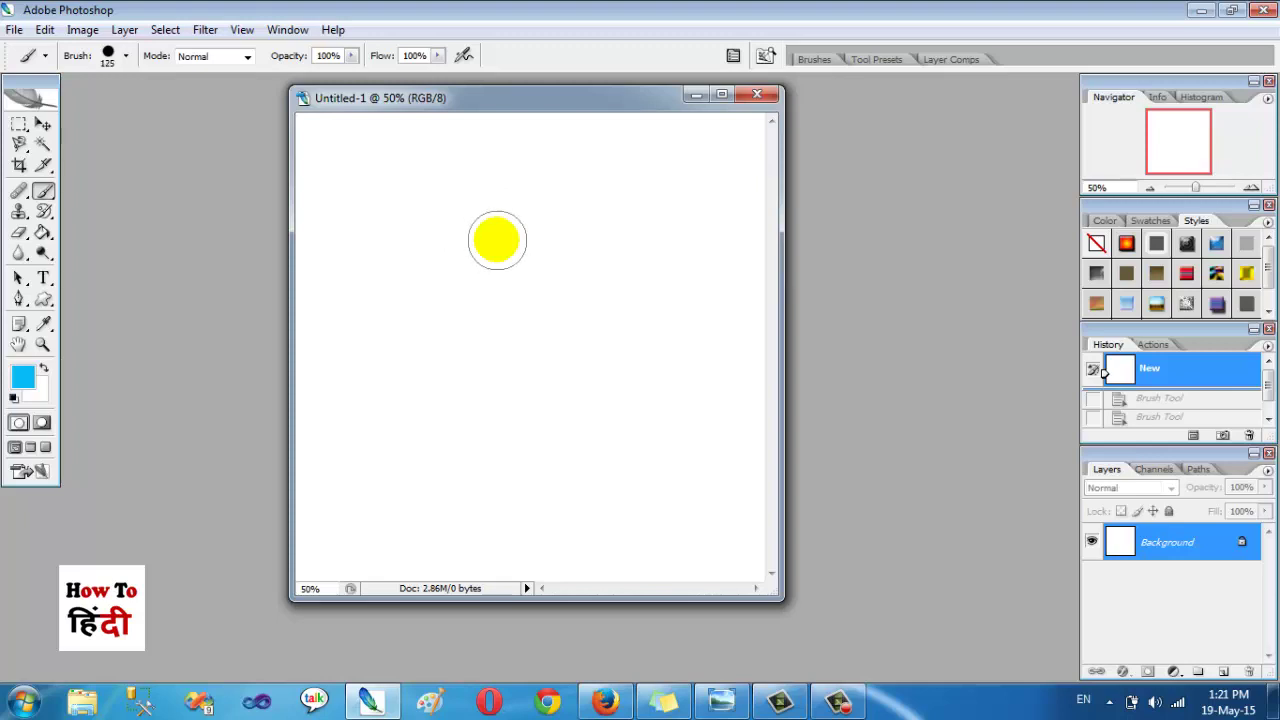
mouse_move(517, 261)
mouse_down()
mouse_move(586, 184)
mouse_move(620, 170)
mouse_up()
drag(543, 234, 346, 183)
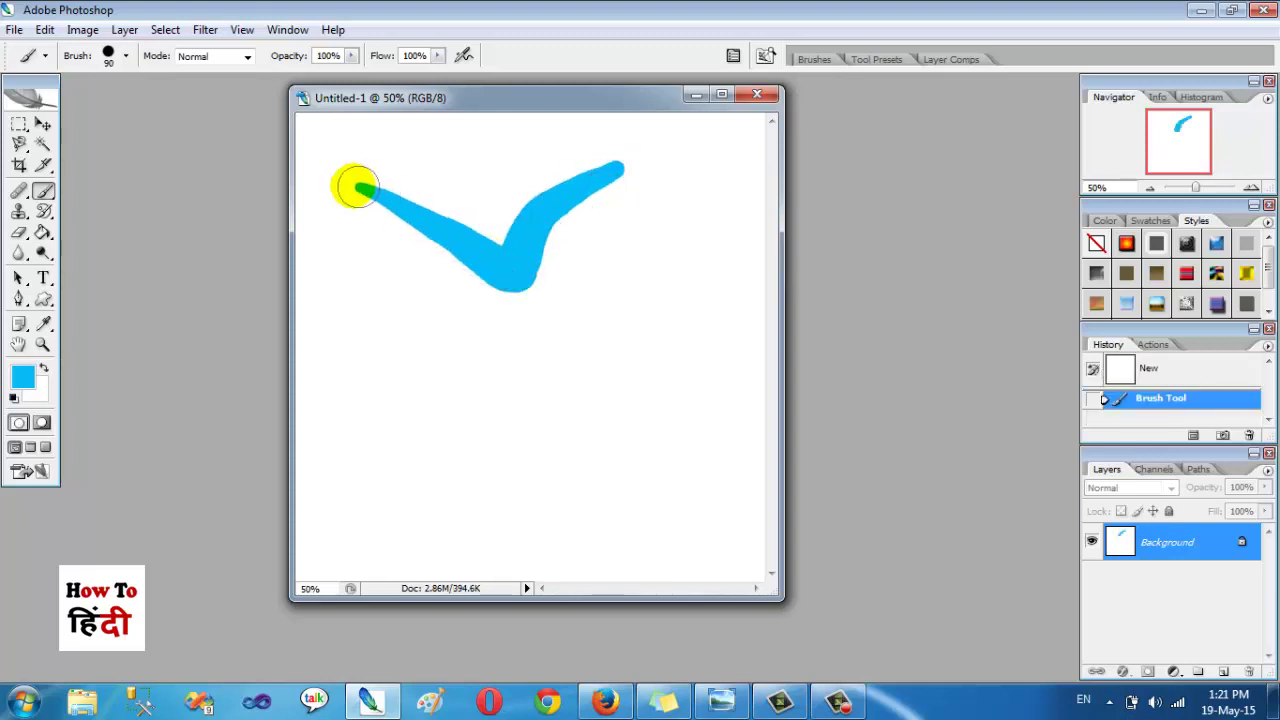
drag(502, 262, 436, 130)
drag(512, 285, 630, 468)
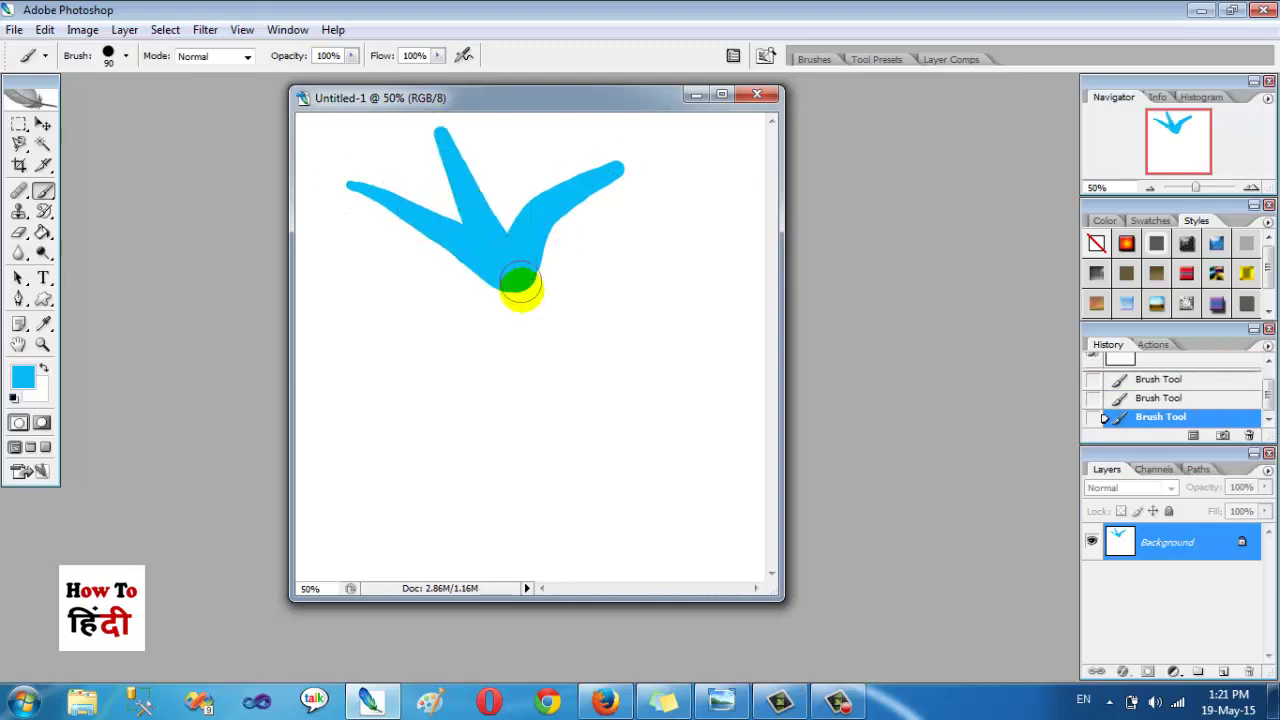
- Finish the eight-armed starburst and select the Shape Dynamics Fade value for editing
mouse_move(510, 268)
mouse_down()
mouse_move(388, 394)
mouse_move(628, 280)
mouse_move(672, 284)
mouse_up()
drag(492, 292, 514, 455)
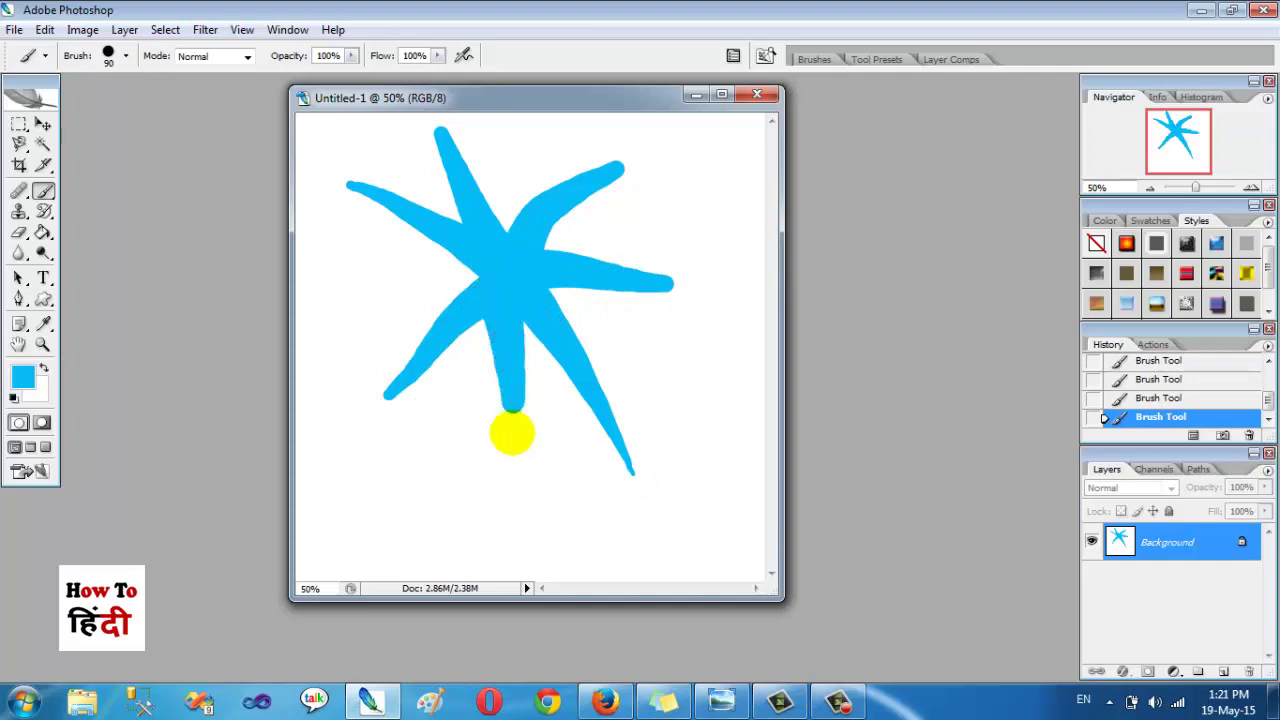
drag(497, 271, 322, 300)
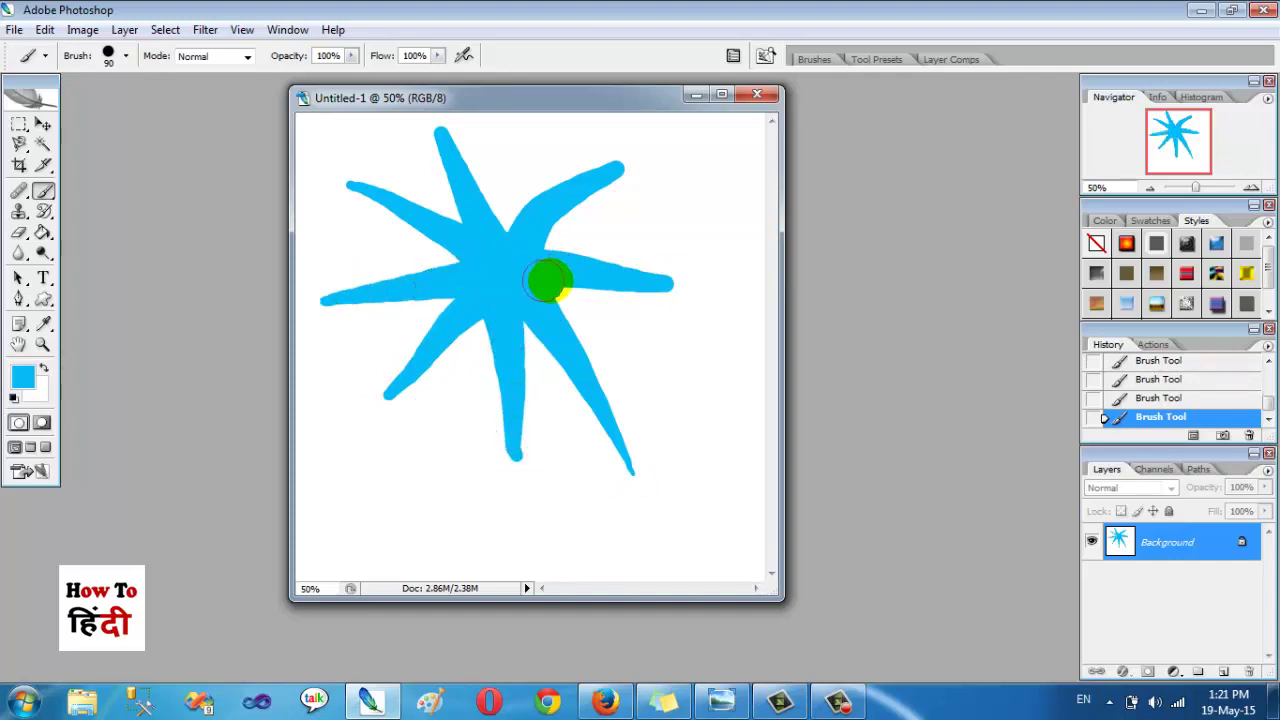
drag(543, 267, 716, 395)
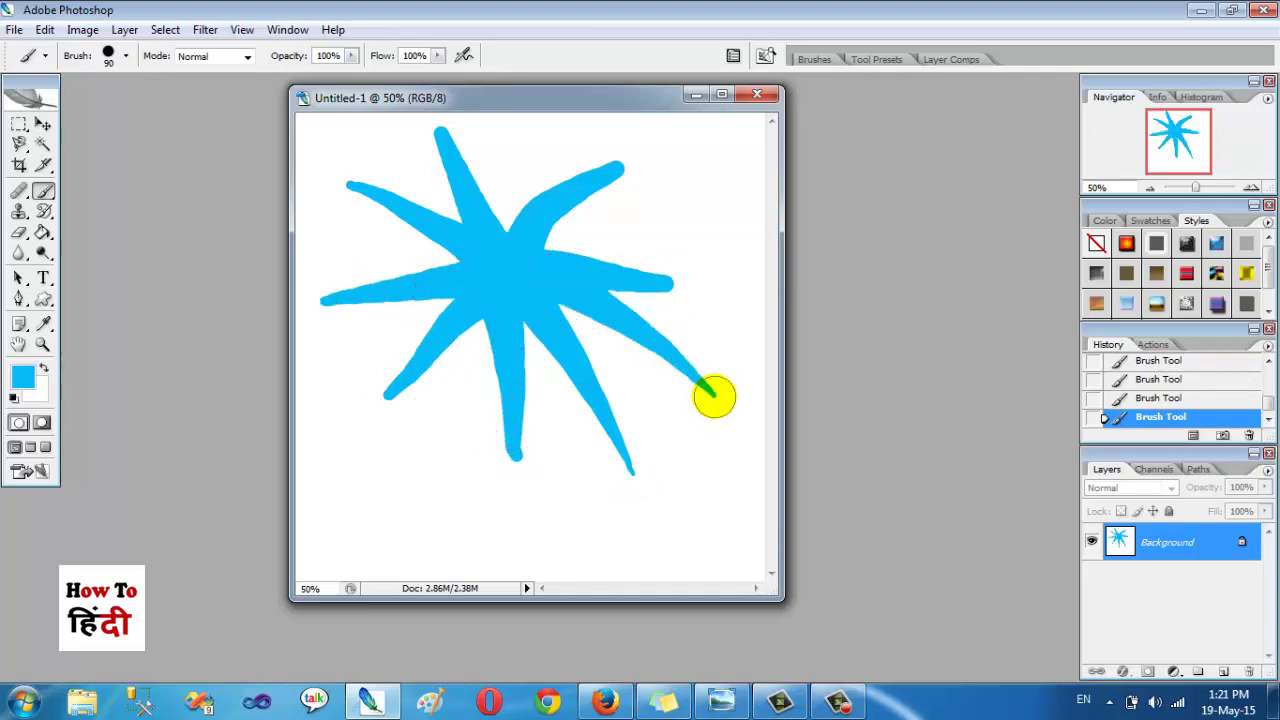
click(814, 59)
drag(1103, 115, 1050, 113)
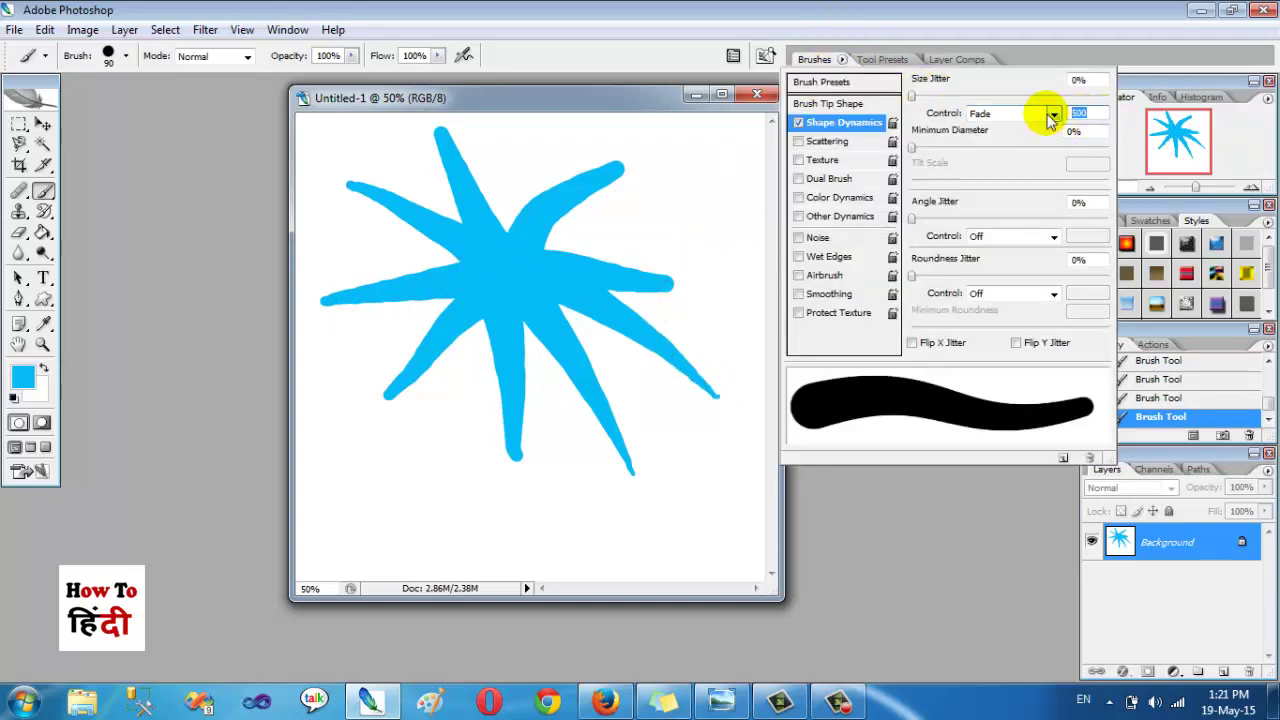
- Set the brush fade to 300, clear the canvas, and paint the first tapered arms
text(300)
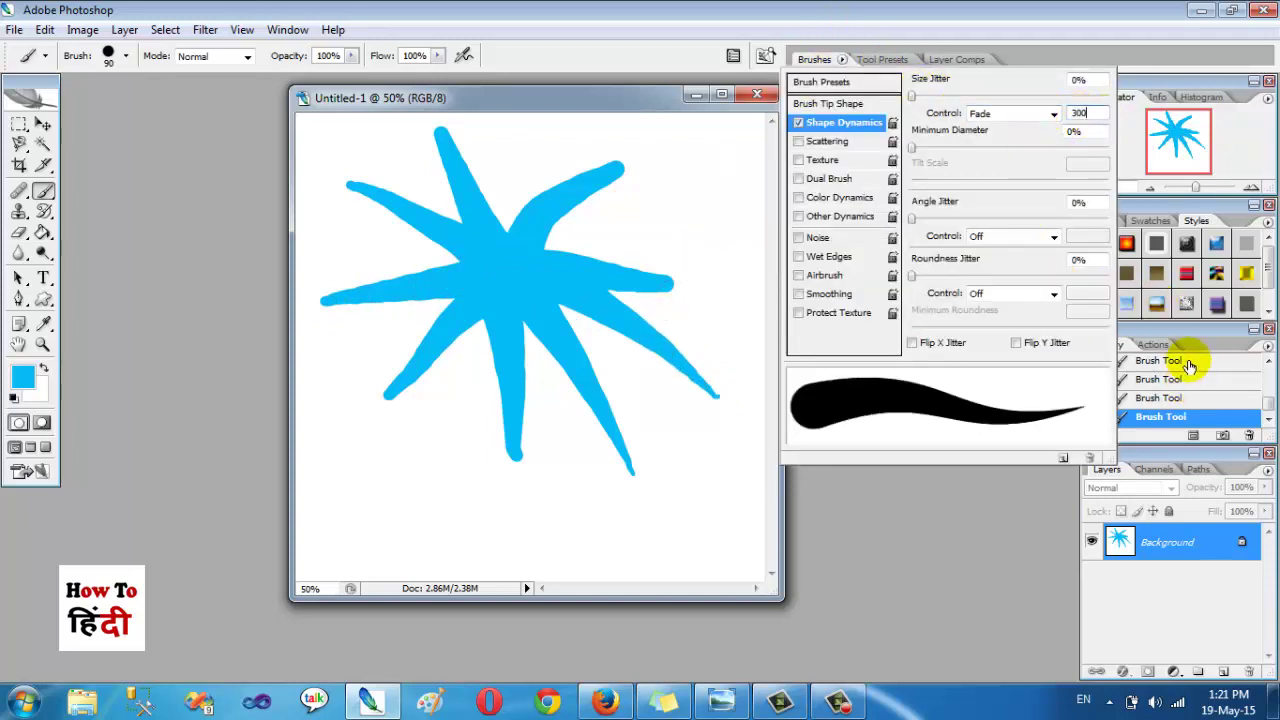
click(1188, 370)
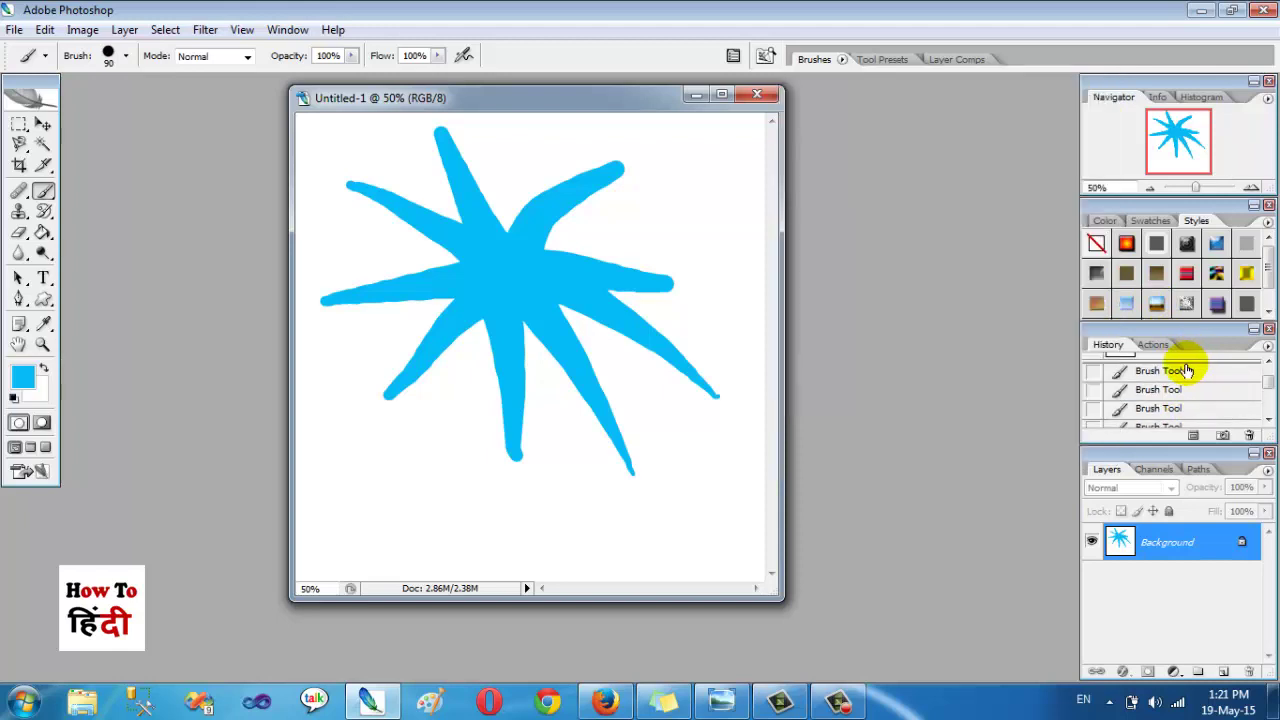
drag(532, 322, 599, 200)
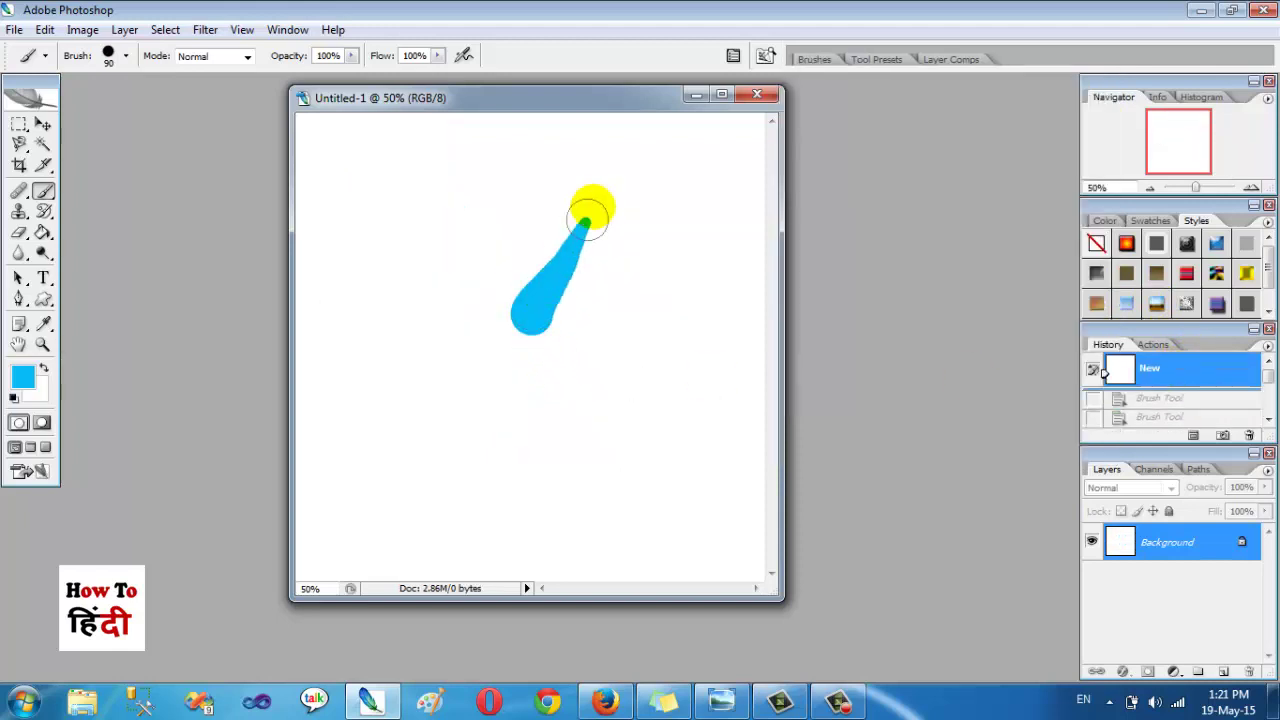
drag(529, 316, 455, 426)
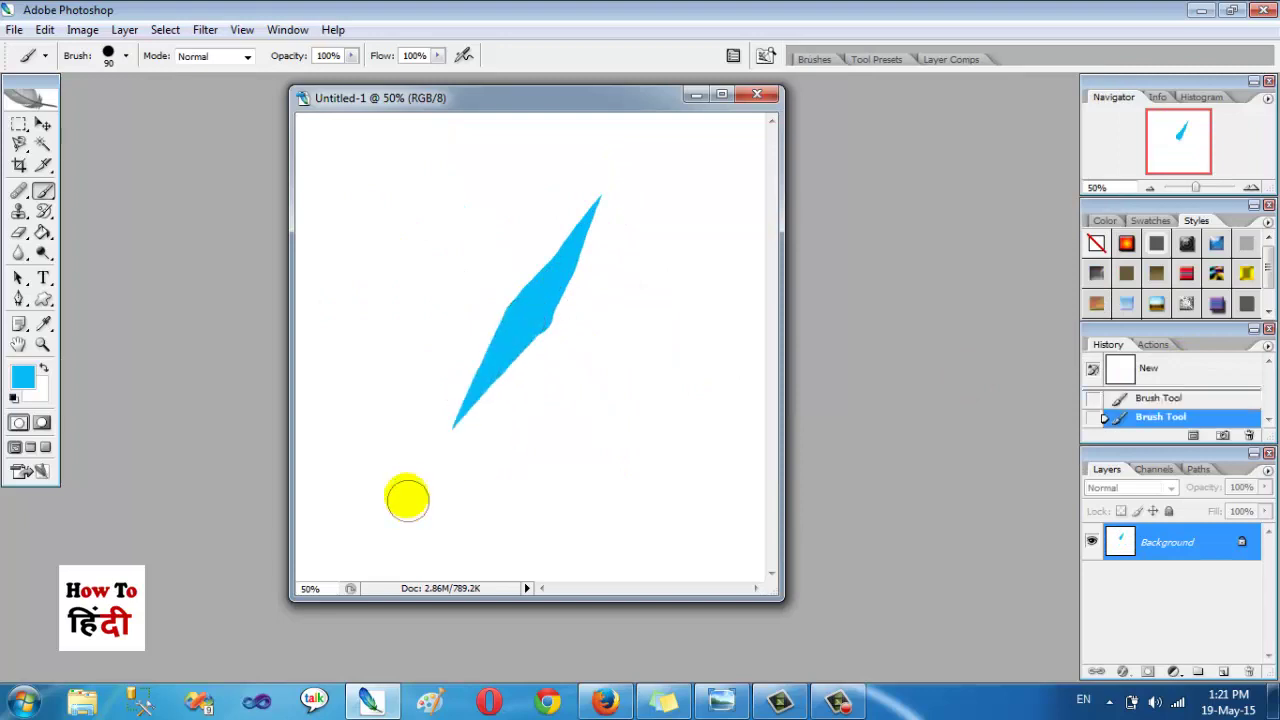
drag(548, 338, 637, 381)
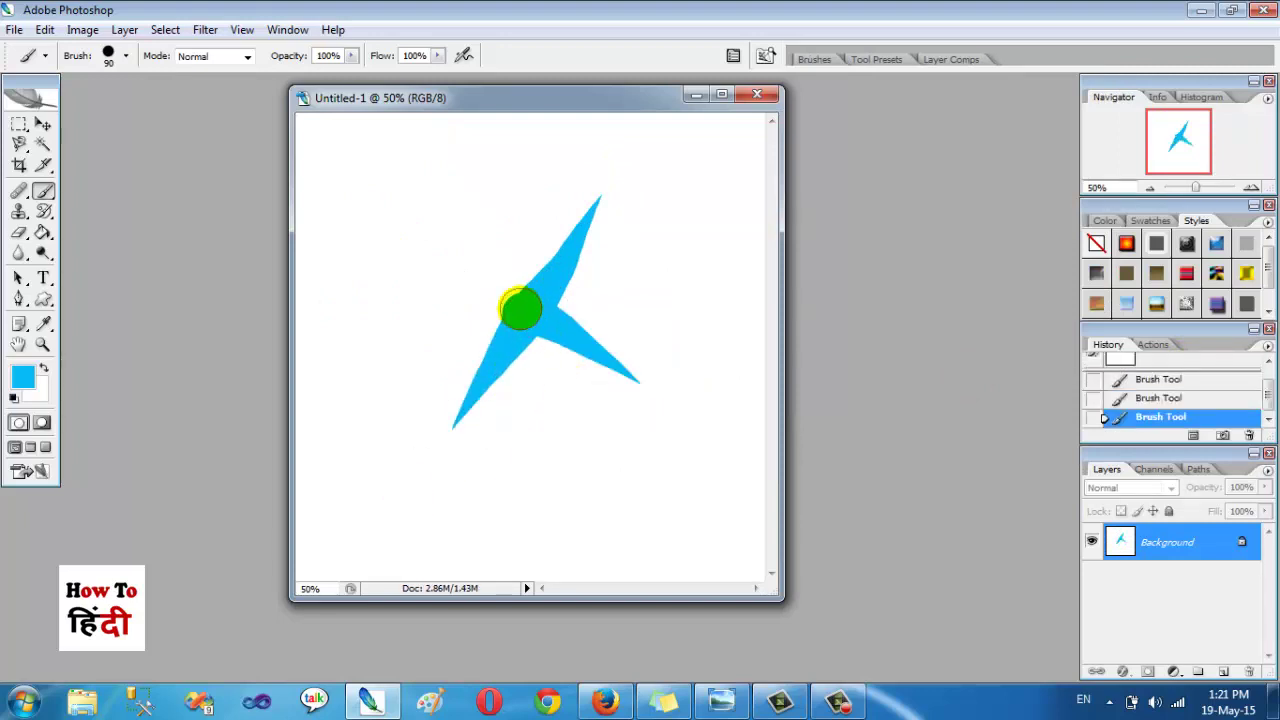
- Complete the spiky eight-pointed star, then revert the canvas to blank via History
drag(520, 306, 358, 172)
drag(594, 302, 662, 283)
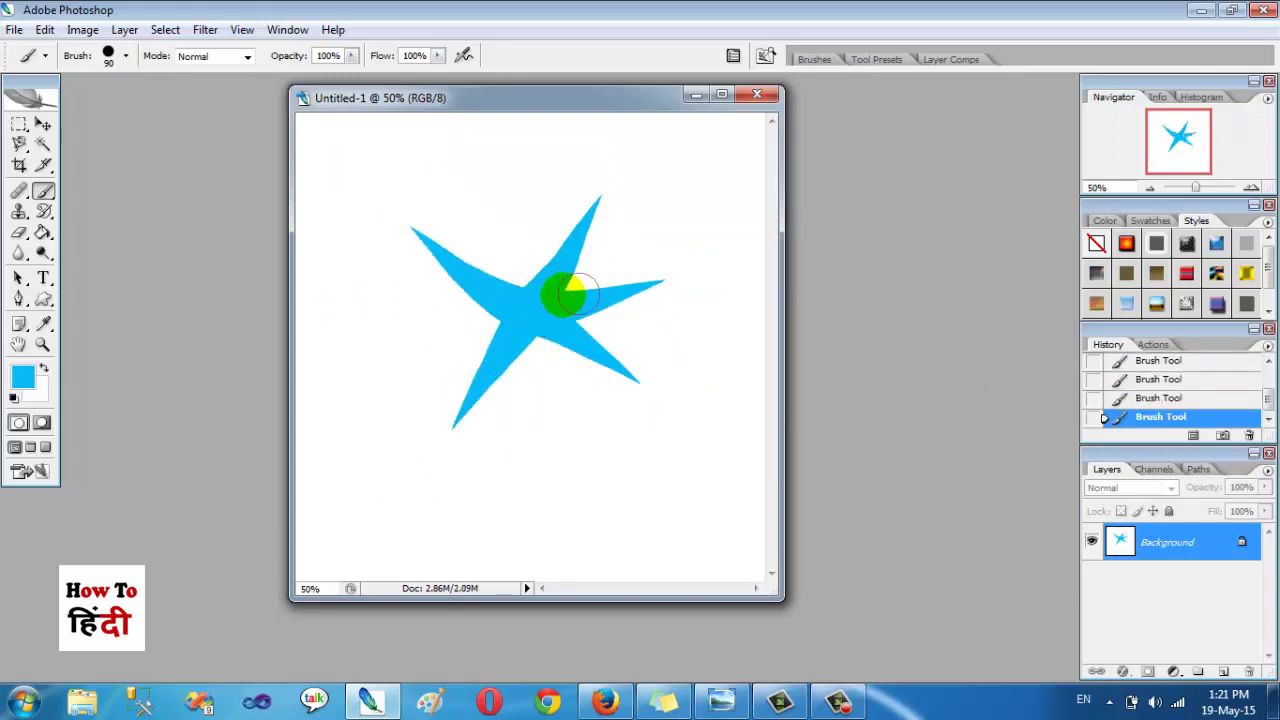
drag(535, 302, 470, 168)
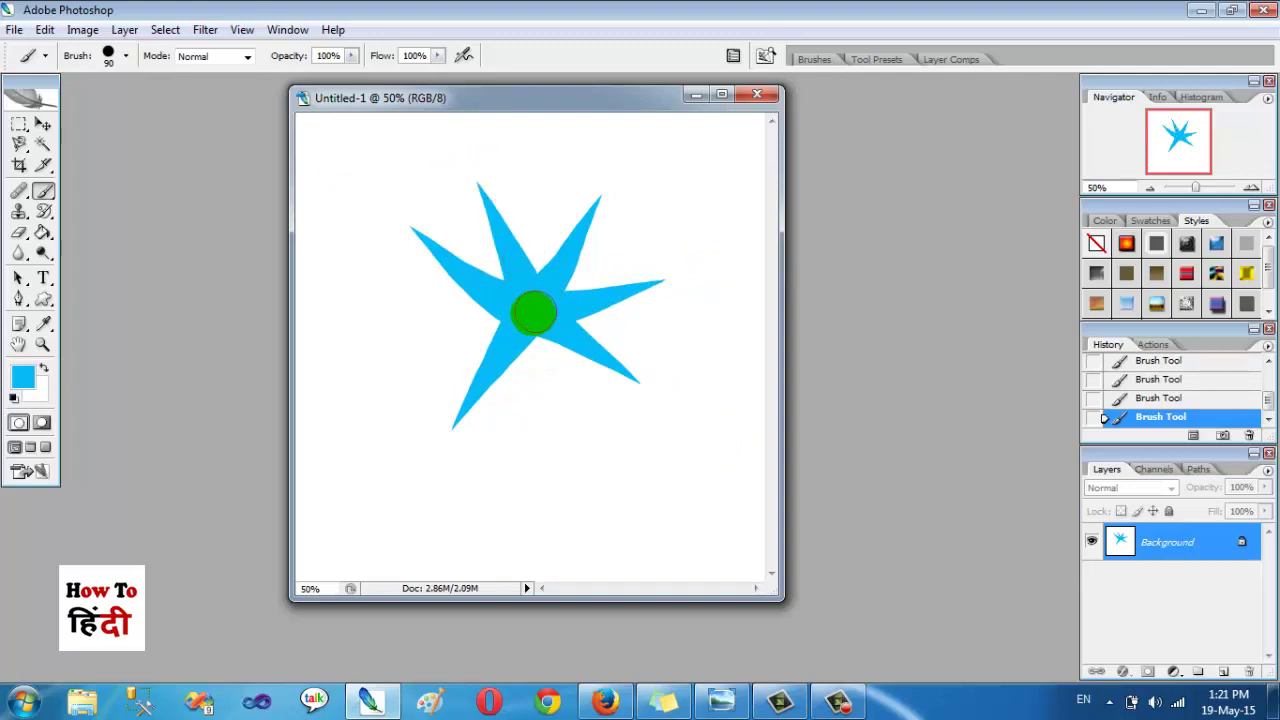
drag(540, 312, 385, 314)
drag(540, 314, 563, 450)
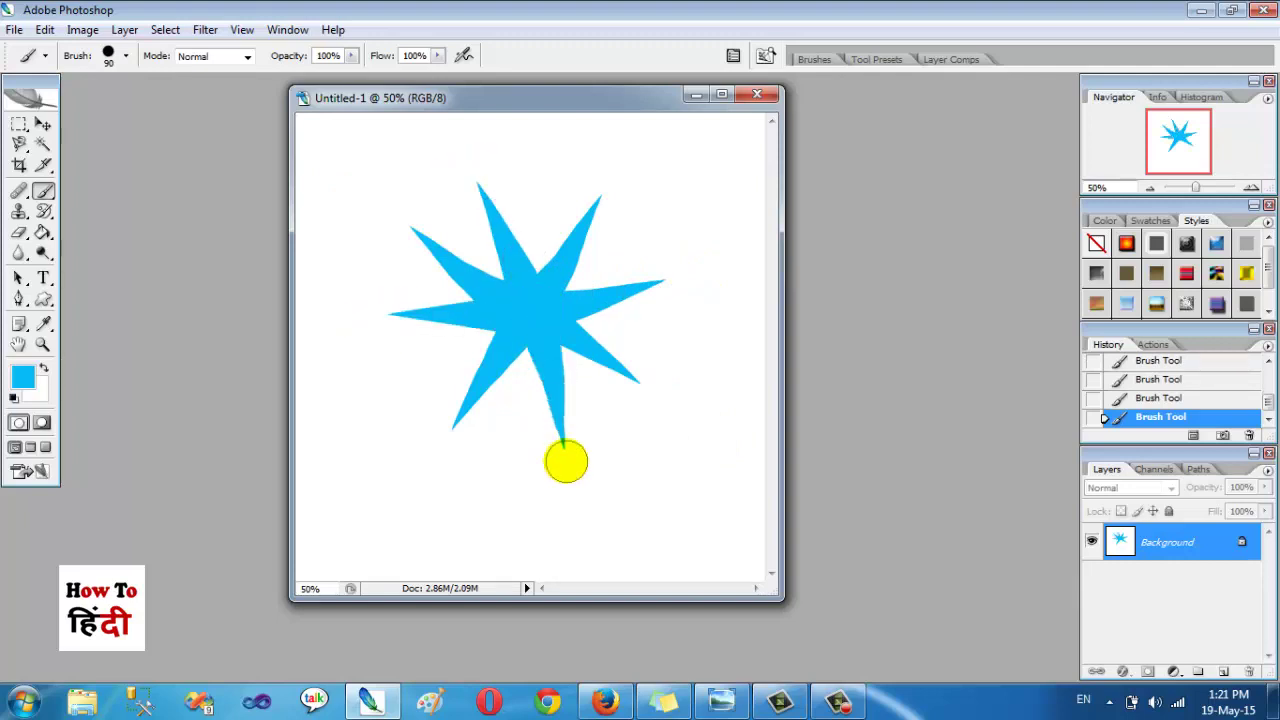
scroll(1197, 380, up, 5)
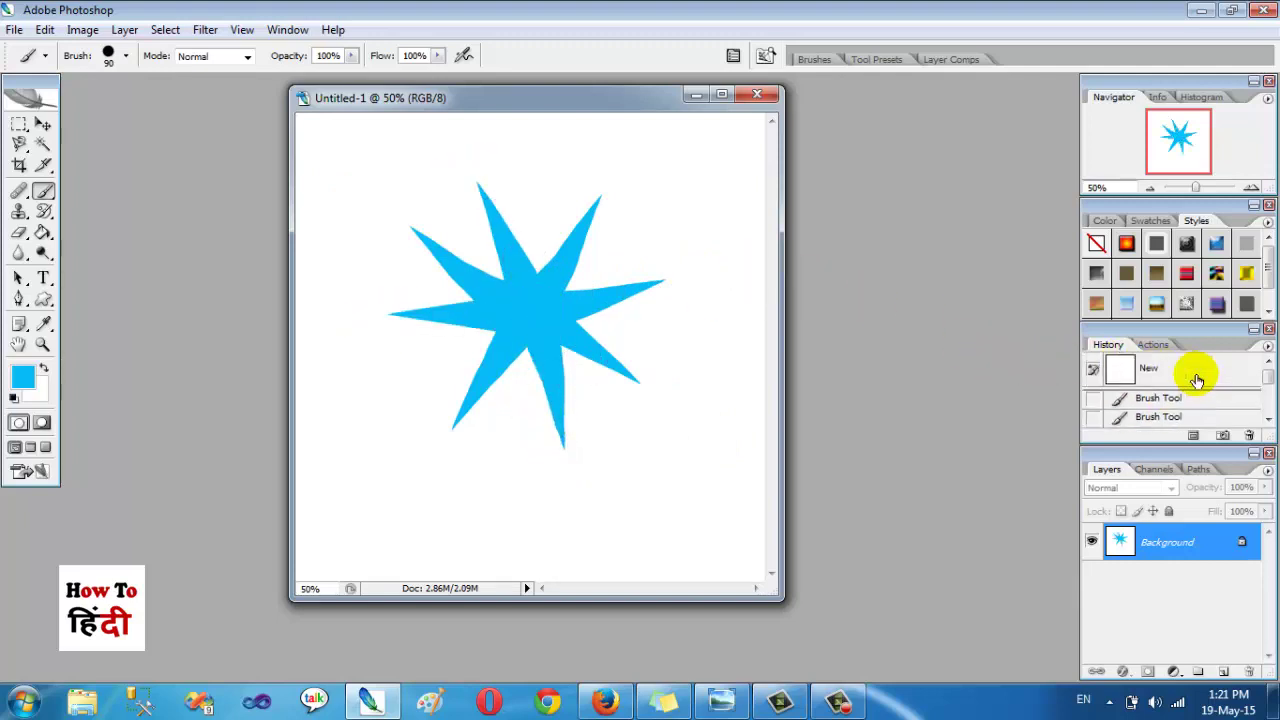
click(1195, 366)
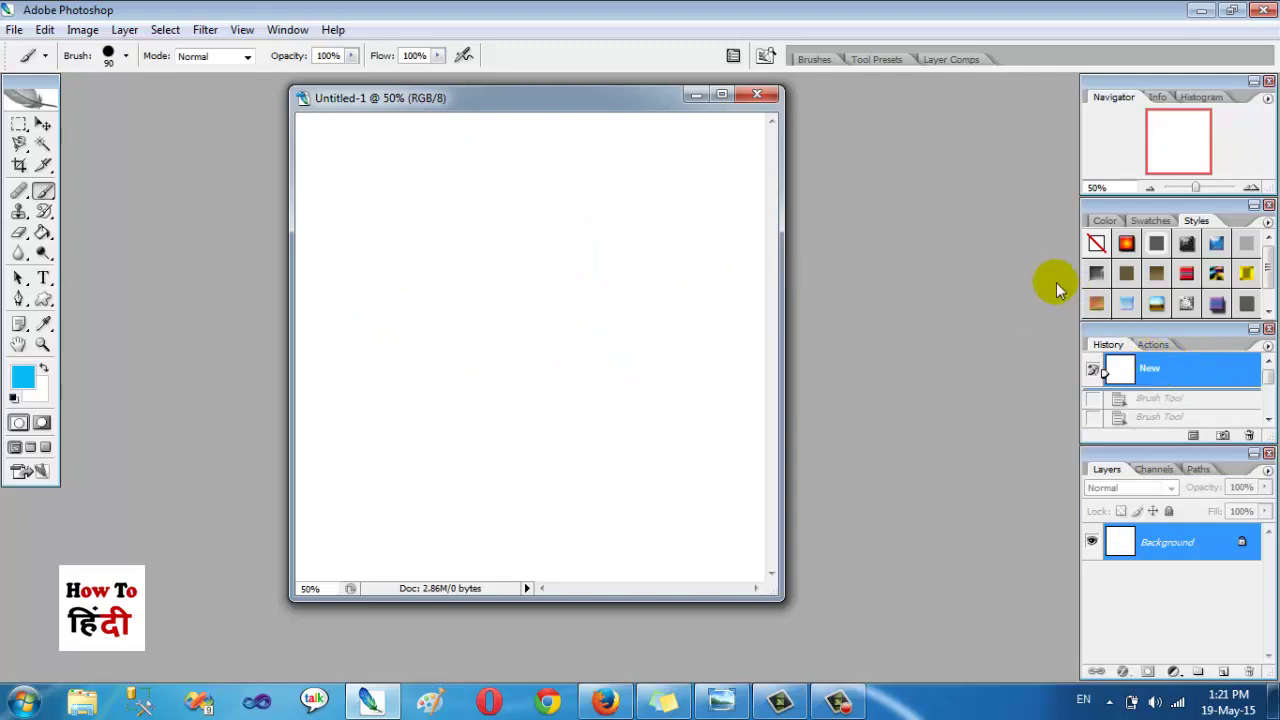
- Increase the dab Spacing under Brush Tip Shape
click(814, 59)
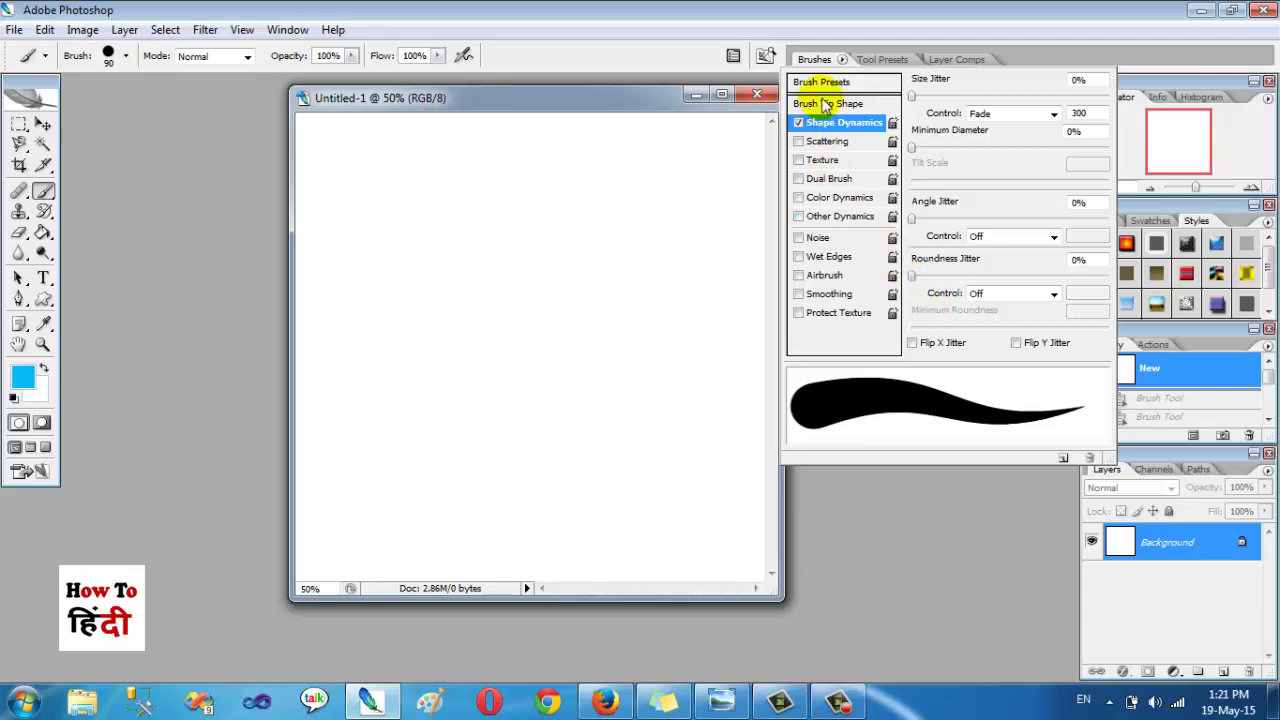
click(830, 103)
mouse_move(915, 351)
mouse_down()
mouse_move(1074, 350)
mouse_move(957, 354)
mouse_move(1009, 361)
mouse_up()
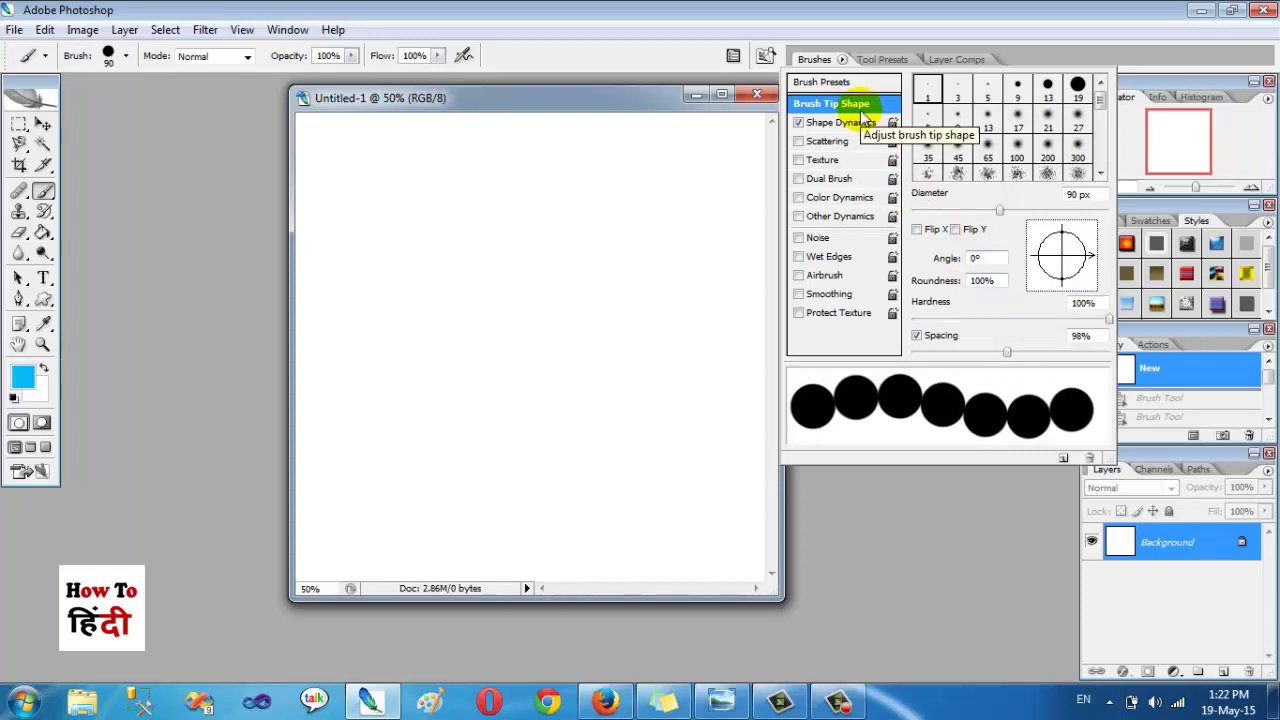
- Set Shape Dynamics Size Jitter to 67%
click(818, 124)
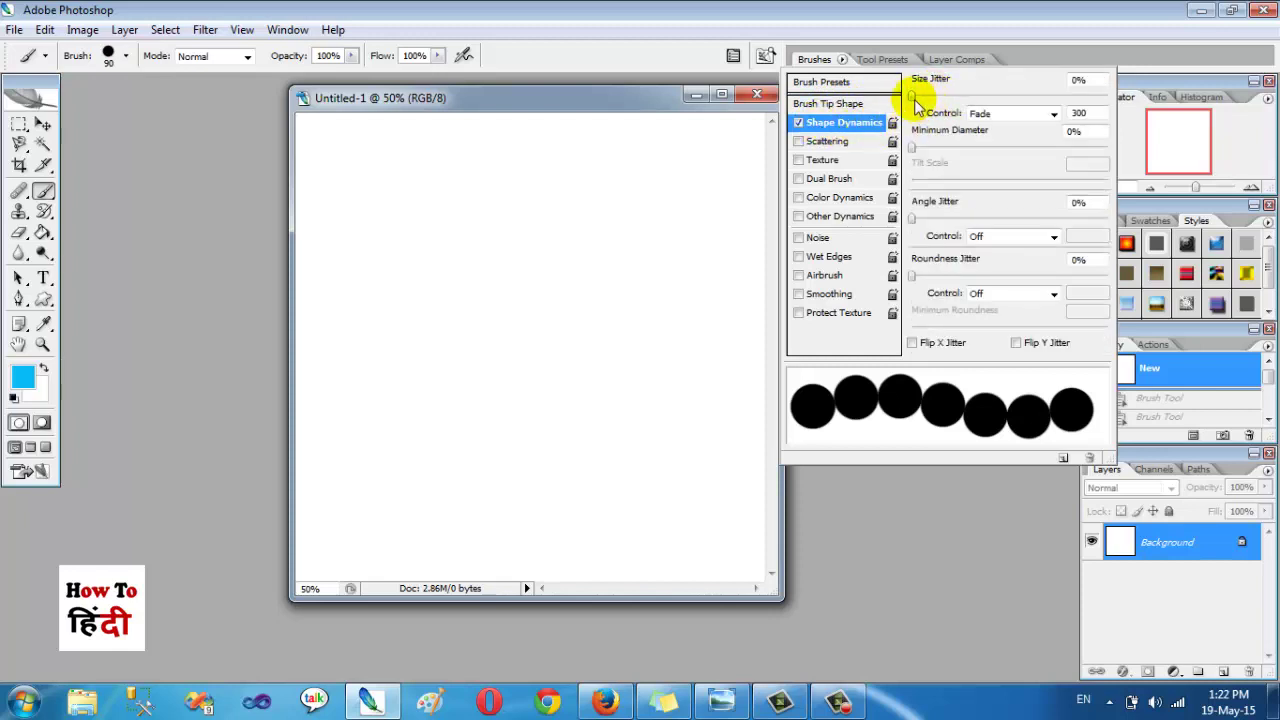
drag(918, 97, 1039, 104)
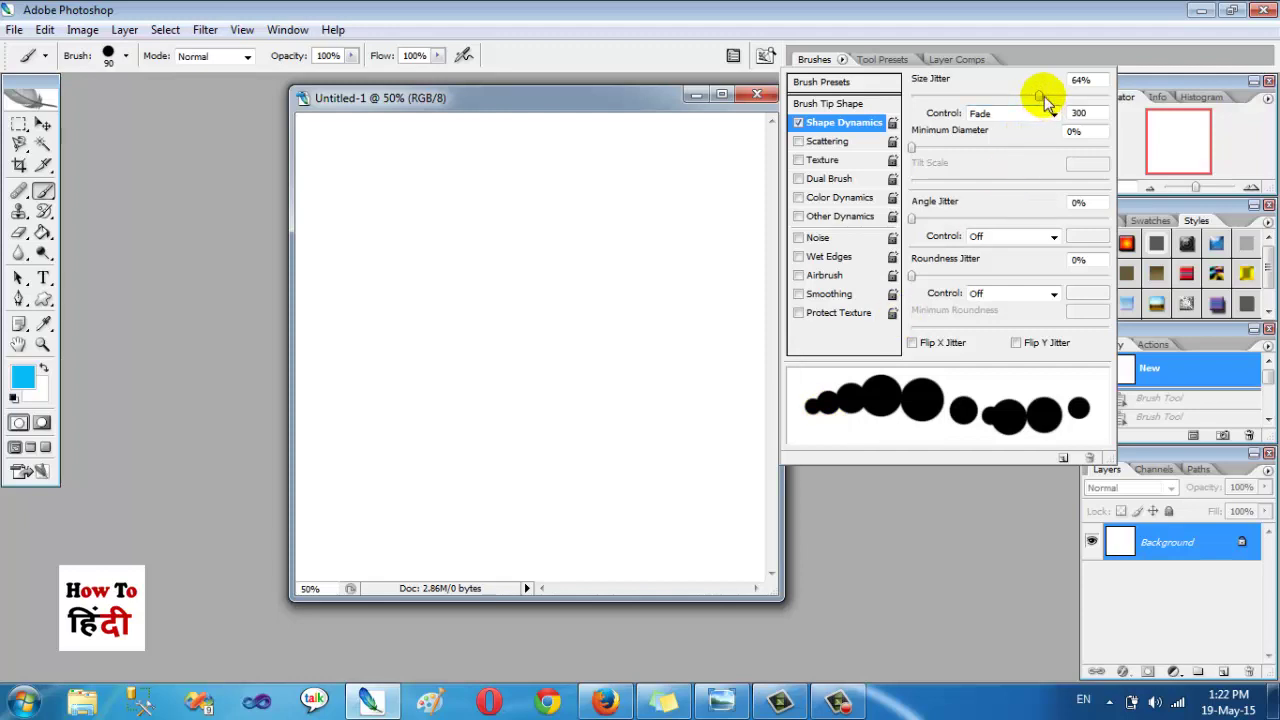
drag(1044, 96, 1046, 96)
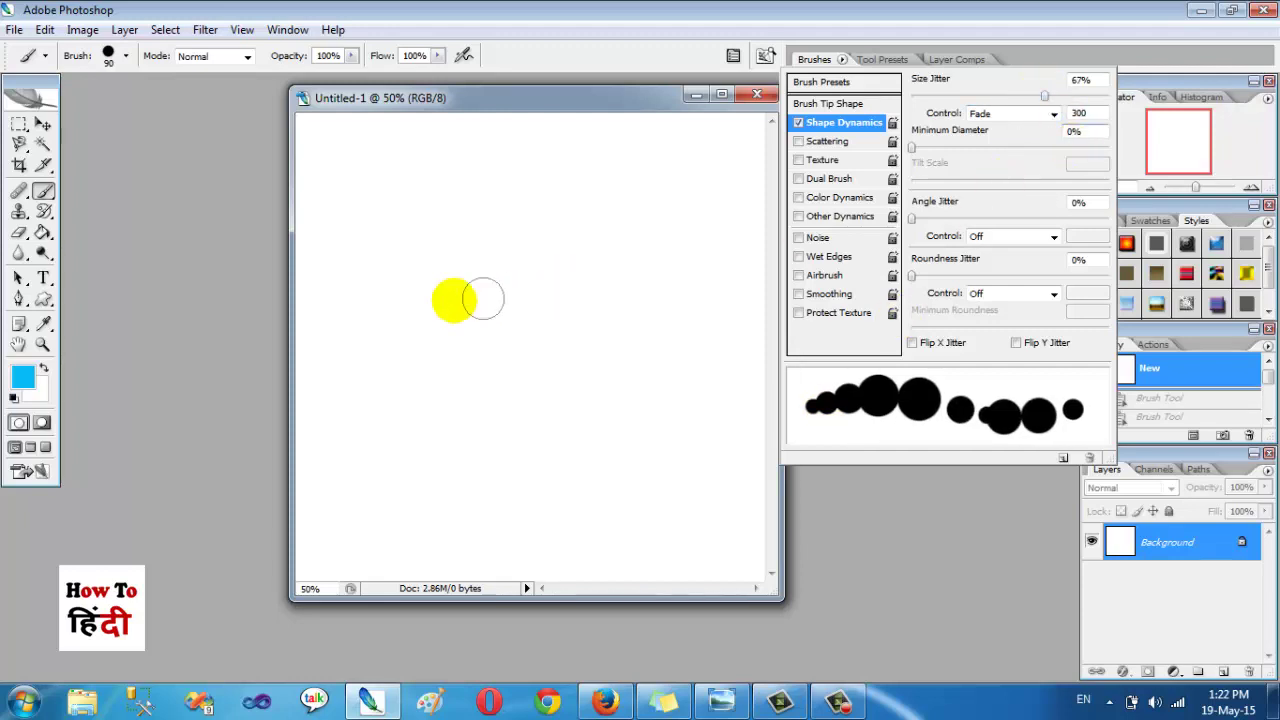
- Test the varied dots, then set Minimum Diameter 62%, Angle Jitter 36%, Roundness Jitter 45%
mouse_move(350, 200)
mouse_down()
mouse_move(500, 210)
mouse_move(640, 240)
mouse_move(723, 294)
mouse_move(726, 388)
mouse_move(645, 512)
mouse_move(400, 537)
mouse_move(320, 457)
mouse_move(400, 406)
mouse_move(642, 365)
mouse_move(586, 314)
mouse_move(414, 297)
mouse_move(314, 223)
mouse_move(355, 140)
mouse_move(630, 160)
mouse_up()
click(813, 60)
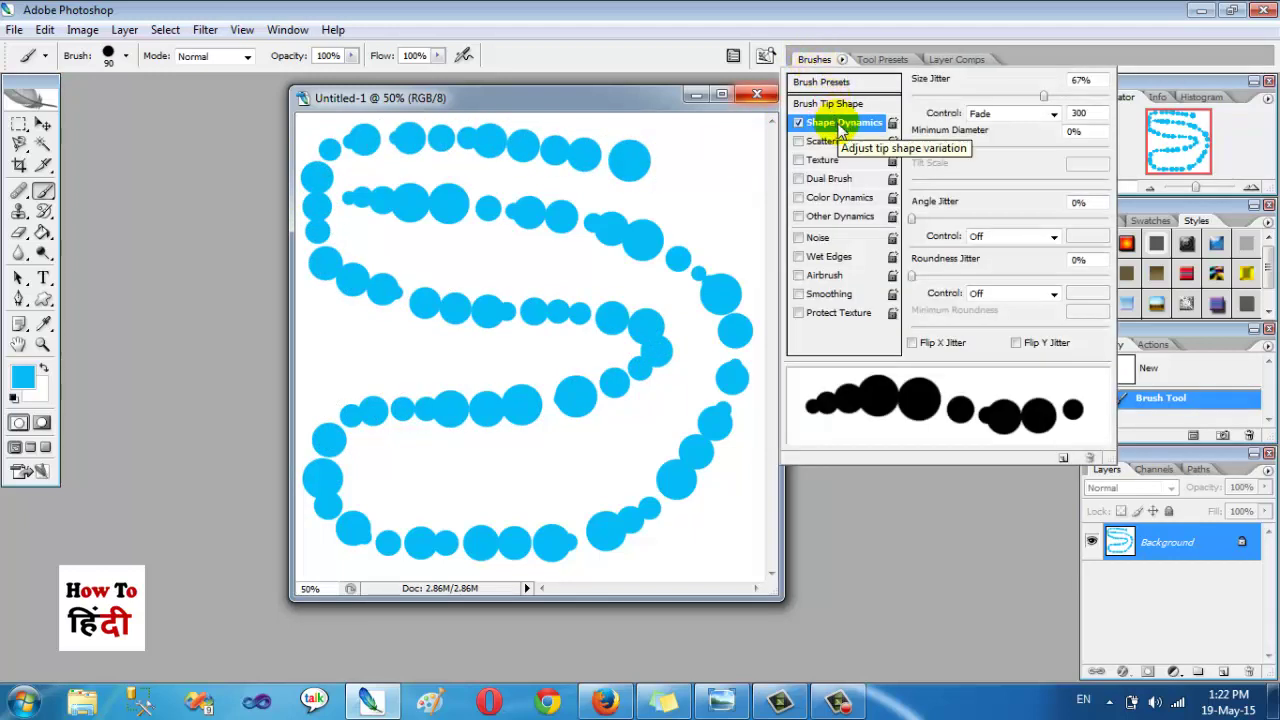
drag(926, 150, 1034, 150)
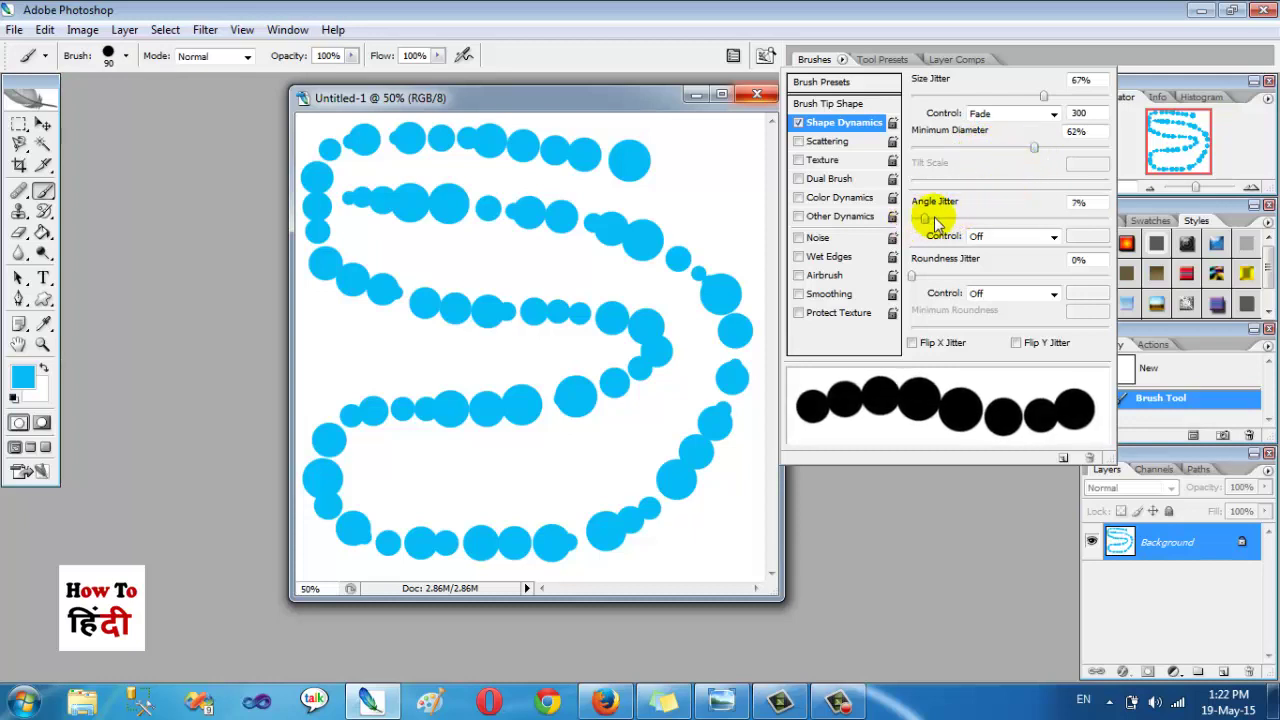
drag(977, 215, 983, 217)
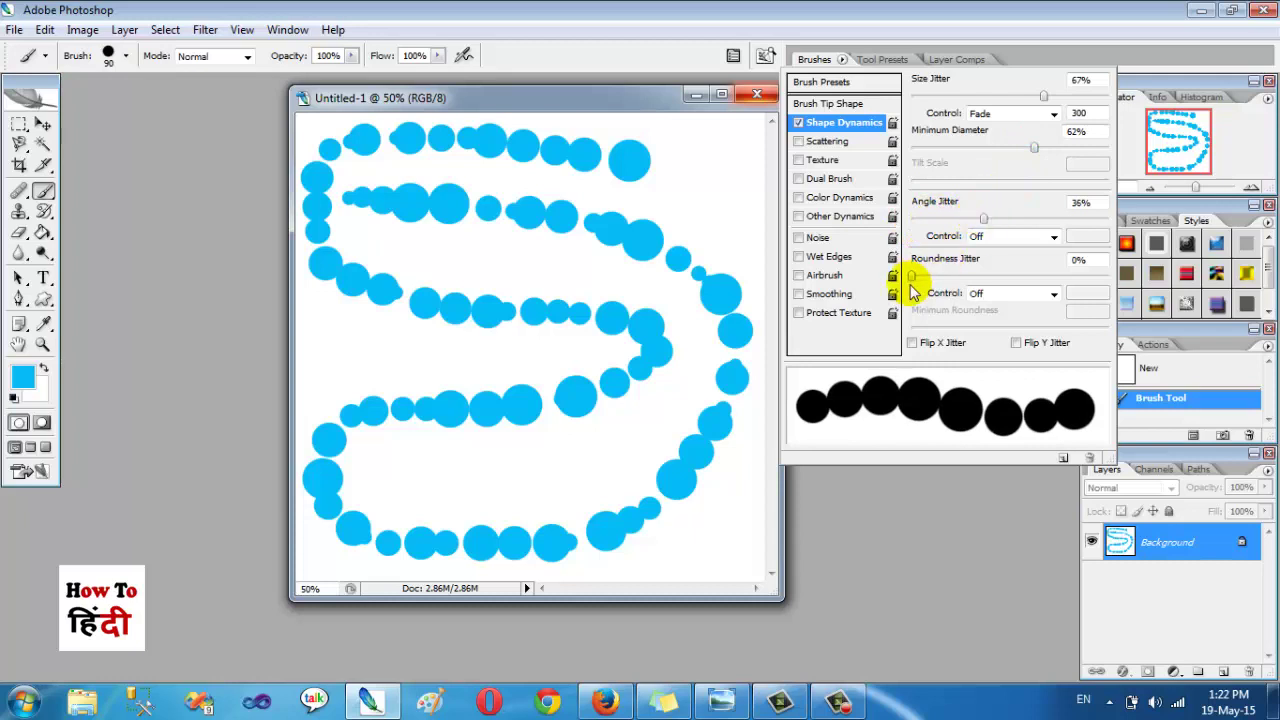
mouse_move(909, 278)
mouse_down()
mouse_move(1052, 280)
mouse_move(935, 279)
mouse_move(1017, 277)
mouse_move(1001, 280)
mouse_up()
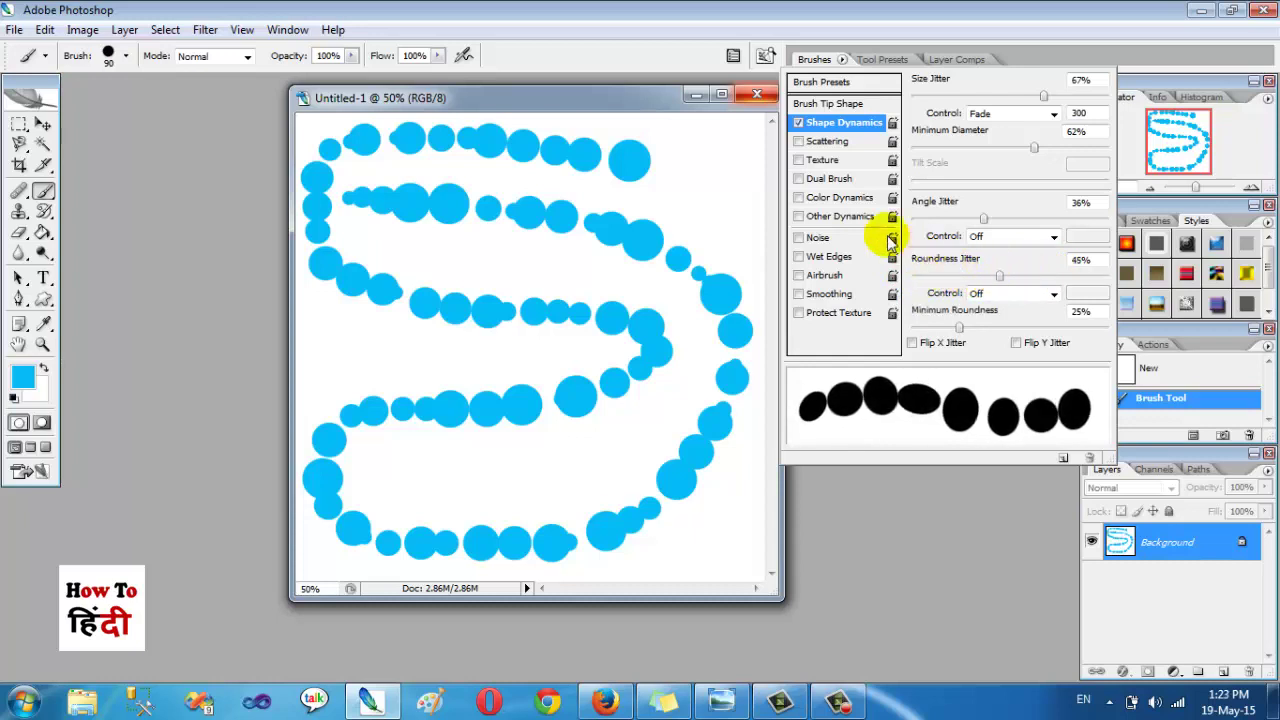
- Test the oval dabs, clear the canvas, and paint looping figure-eight strokes
mouse_move(704, 155)
mouse_down()
mouse_move(405, 405)
mouse_move(395, 388)
mouse_up()
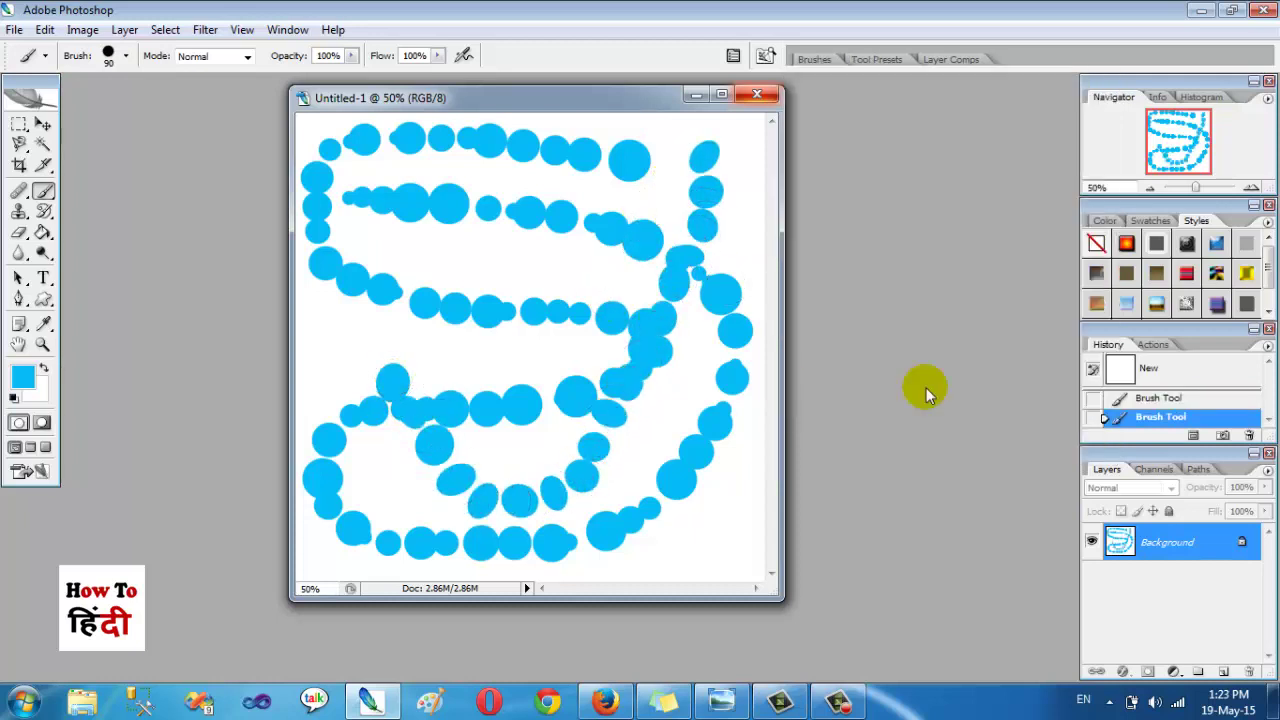
click(1152, 368)
mouse_move(645, 175)
mouse_down()
mouse_move(365, 173)
mouse_move(671, 391)
mouse_up()
mouse_move(424, 428)
mouse_down()
mouse_move(357, 449)
mouse_move(677, 487)
mouse_up()
- Clear the canvas and swap Shape Dynamics for Scattering in the brush settings
click(1150, 368)
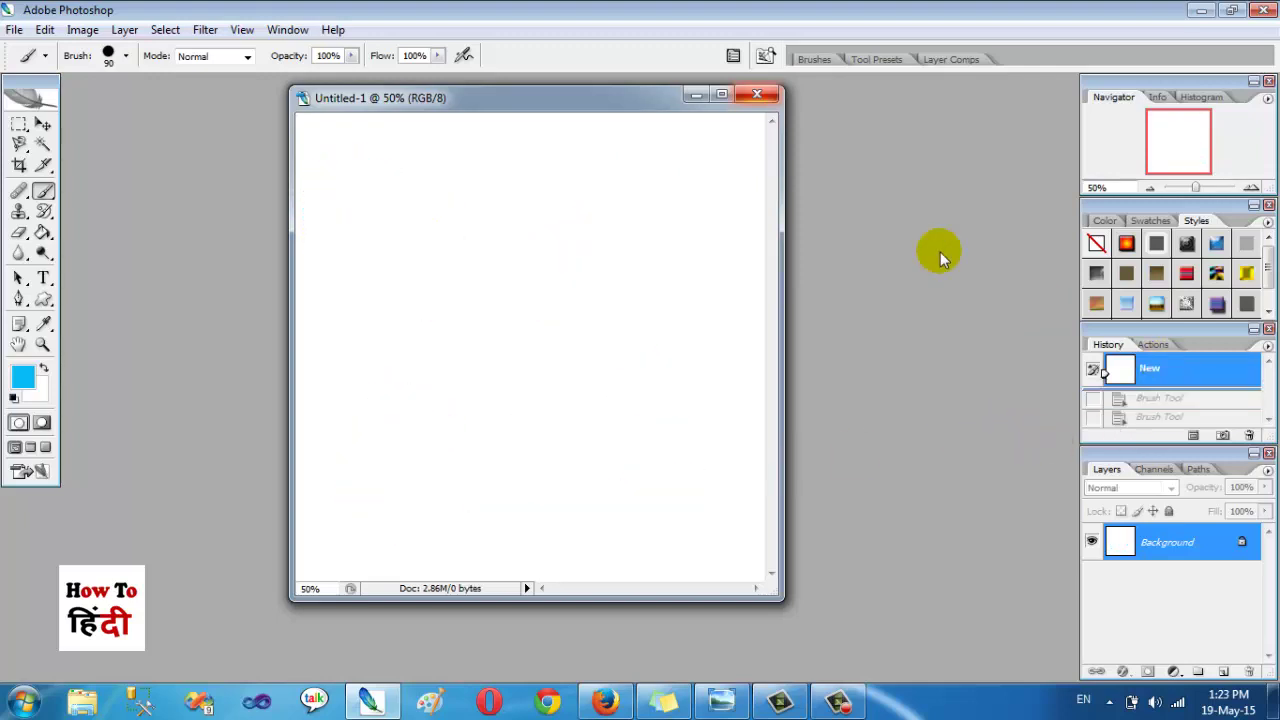
click(812, 60)
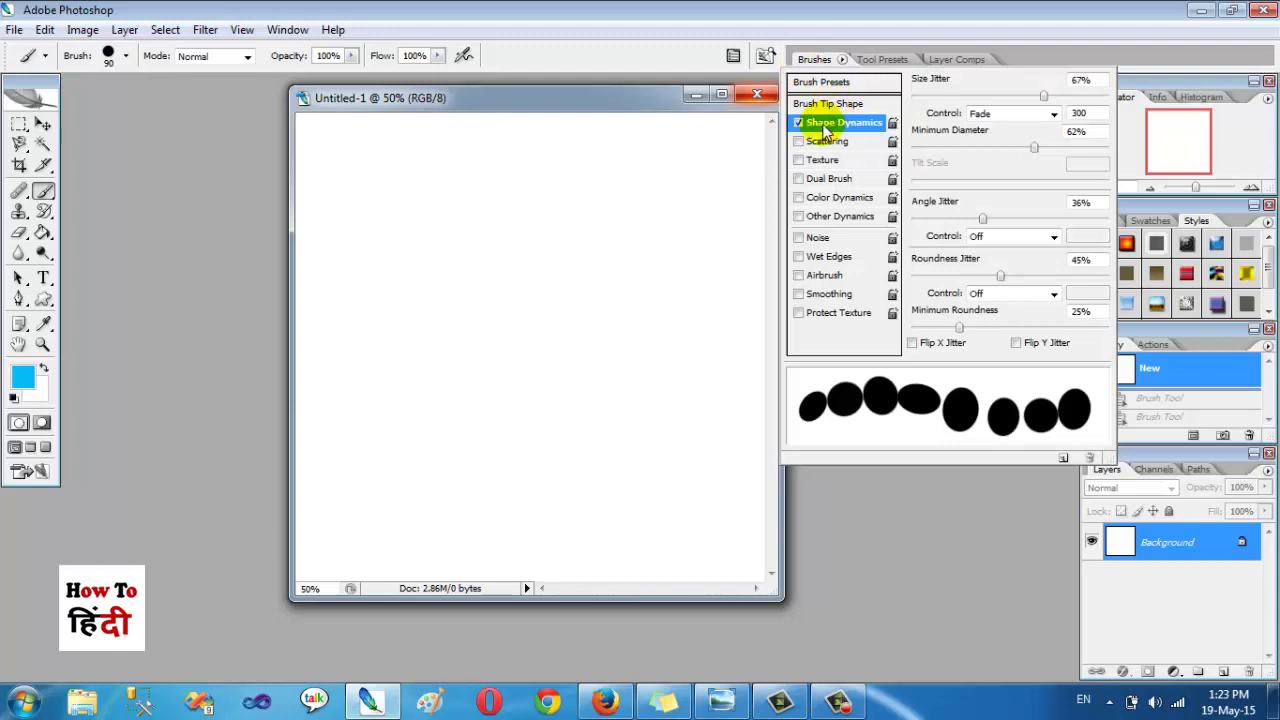
click(798, 123)
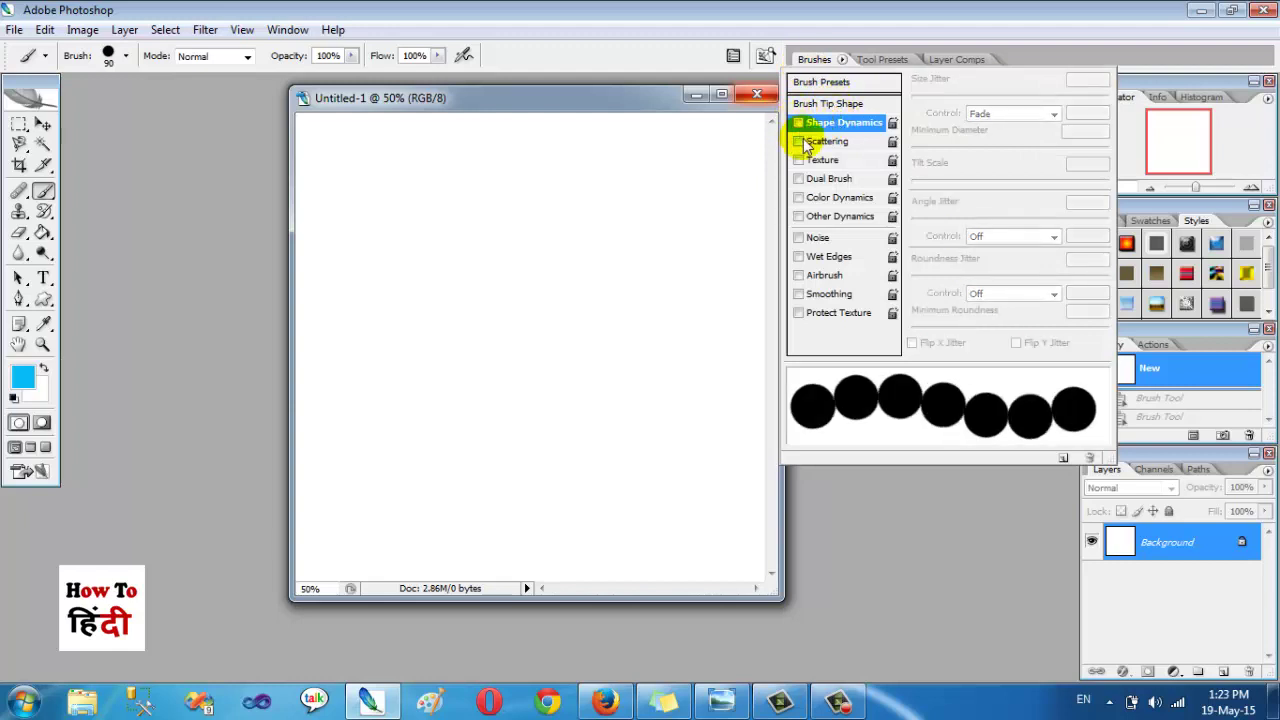
click(799, 142)
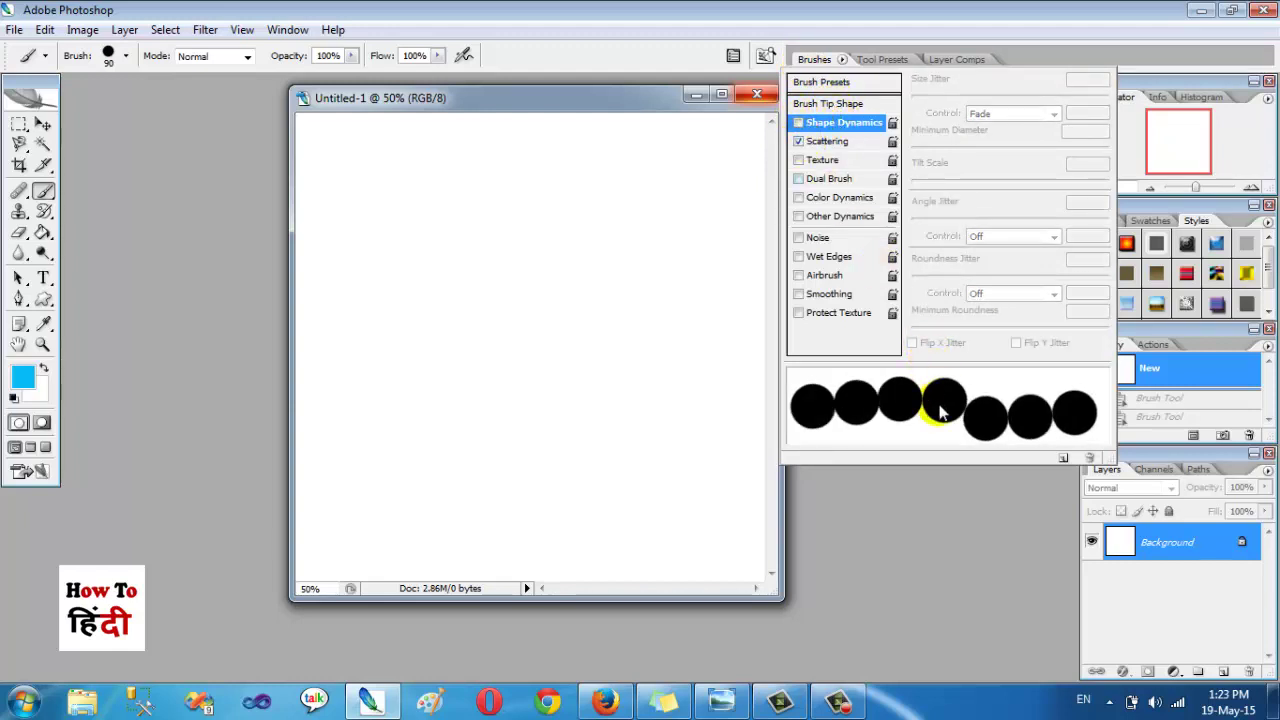
- Set Scatter to 270% with adjusted count settings and paint a loop of scattered blue dots
click(830, 142)
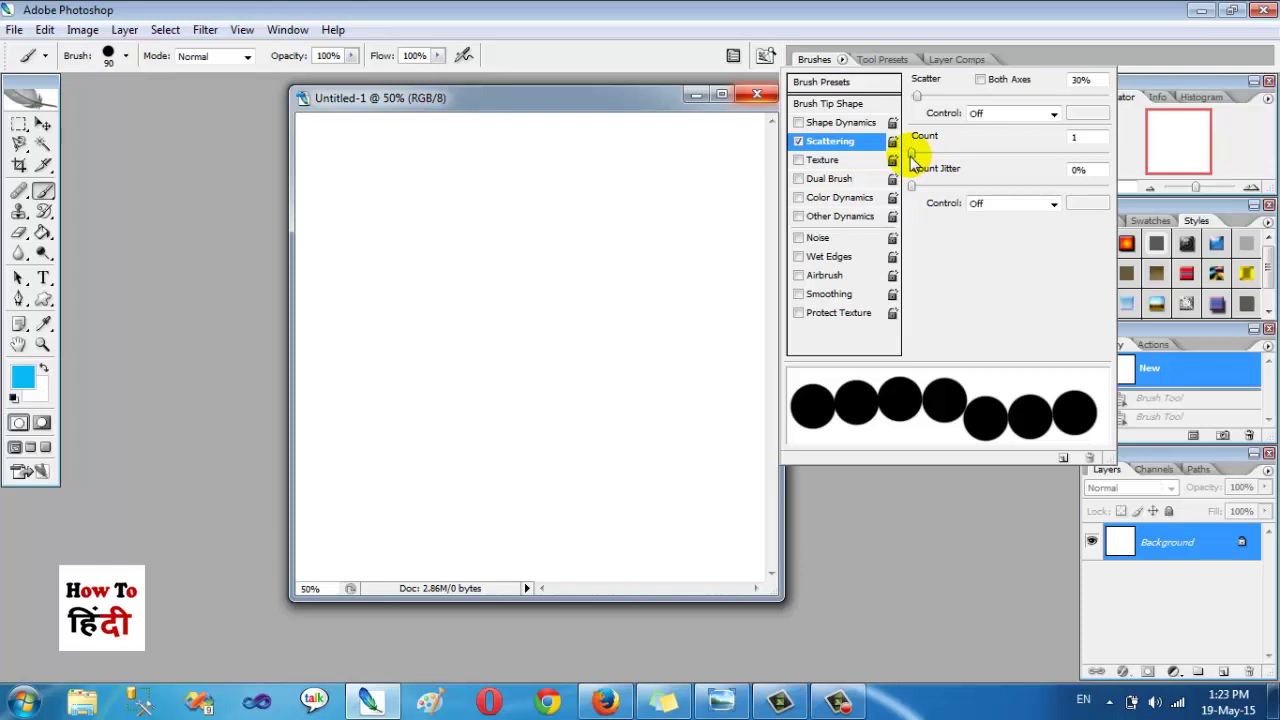
mouse_move(912, 155)
mouse_down()
mouse_move(1061, 156)
mouse_move(921, 158)
mouse_move(910, 186)
mouse_up()
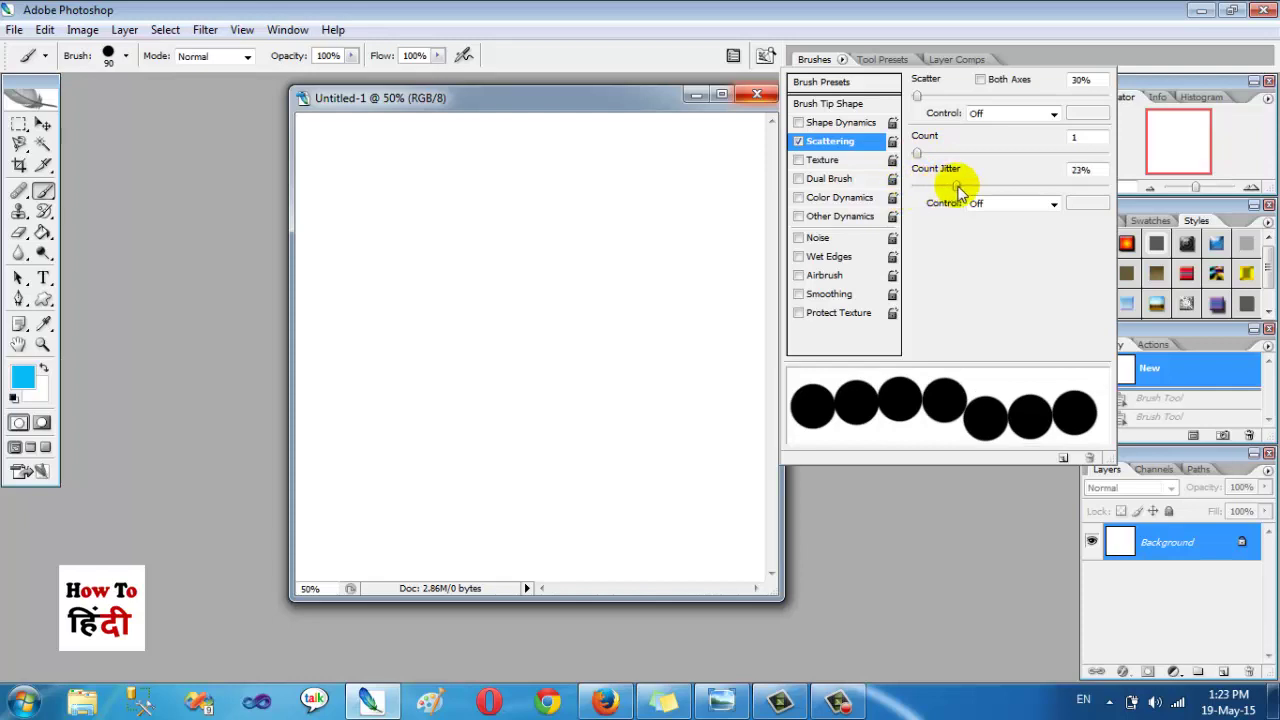
drag(1017, 190, 921, 197)
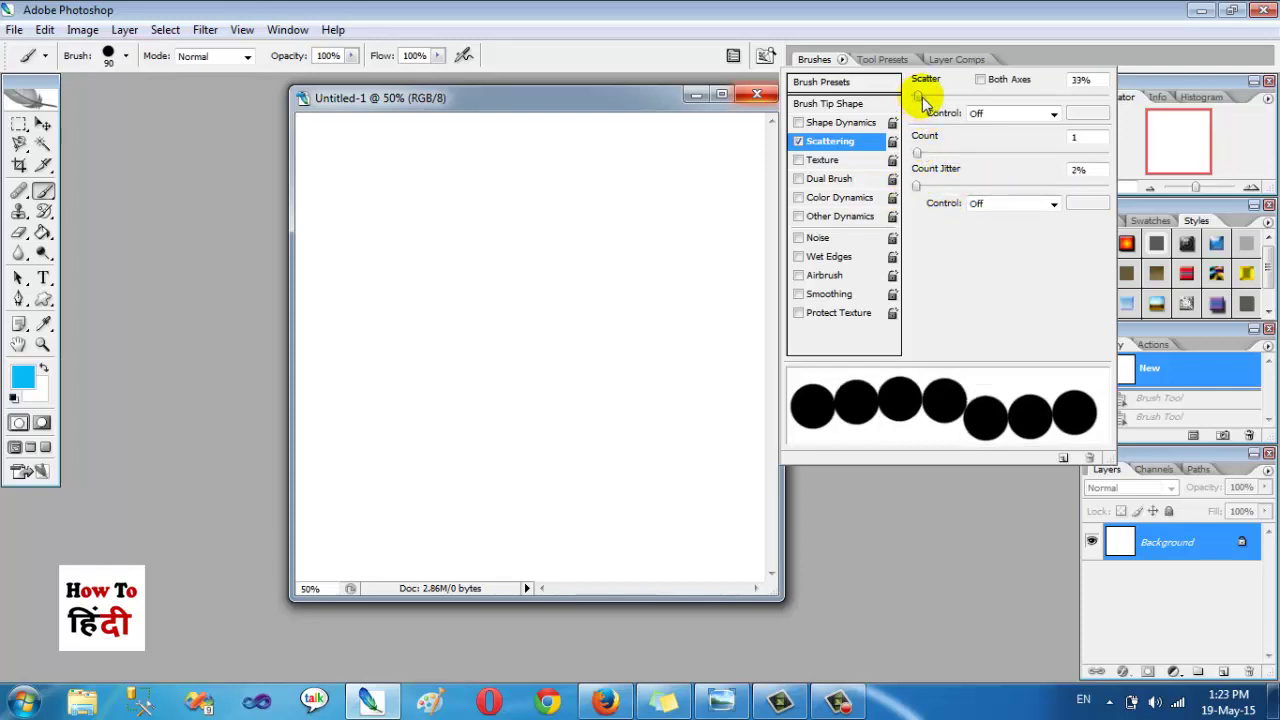
mouse_move(922, 98)
mouse_down()
mouse_move(980, 110)
mouse_move(938, 116)
mouse_move(928, 106)
mouse_move(943, 88)
mouse_up()
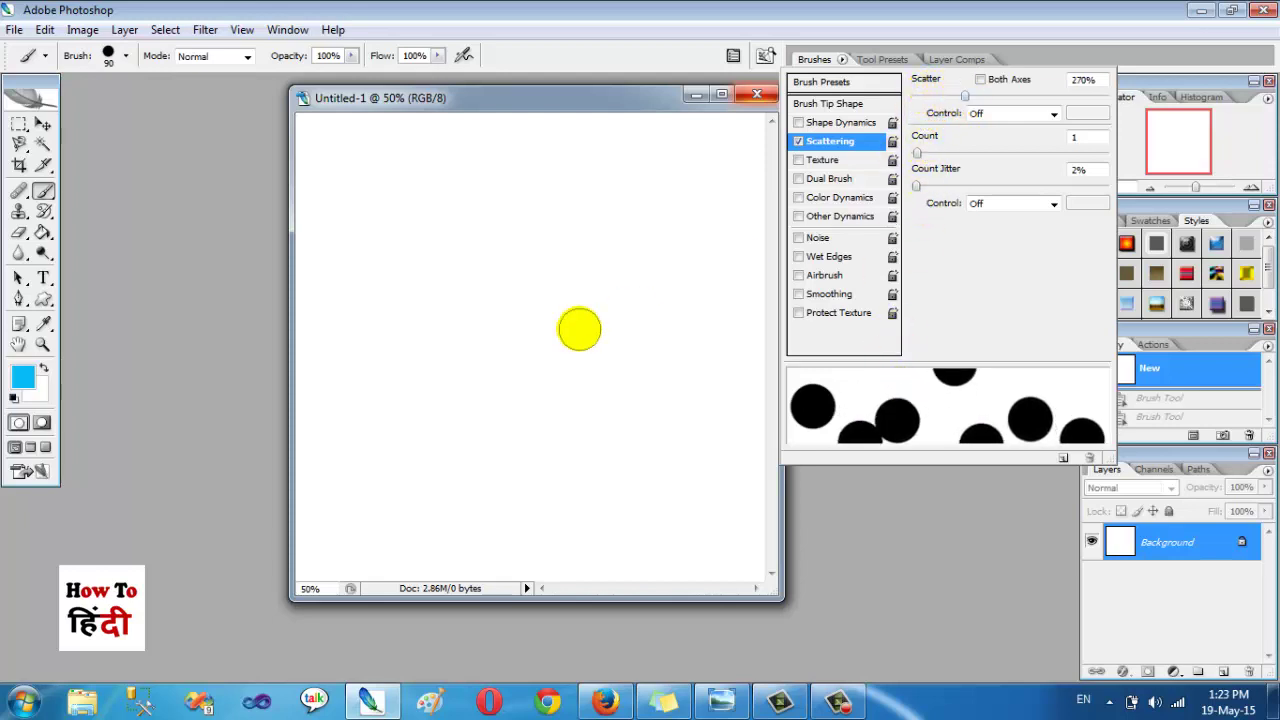
mouse_move(580, 326)
mouse_down()
mouse_move(428, 350)
mouse_move(380, 329)
mouse_move(349, 237)
mouse_move(414, 186)
mouse_move(628, 187)
mouse_move(697, 300)
mouse_move(700, 437)
mouse_move(523, 474)
mouse_move(427, 479)
mouse_move(397, 461)
mouse_up()
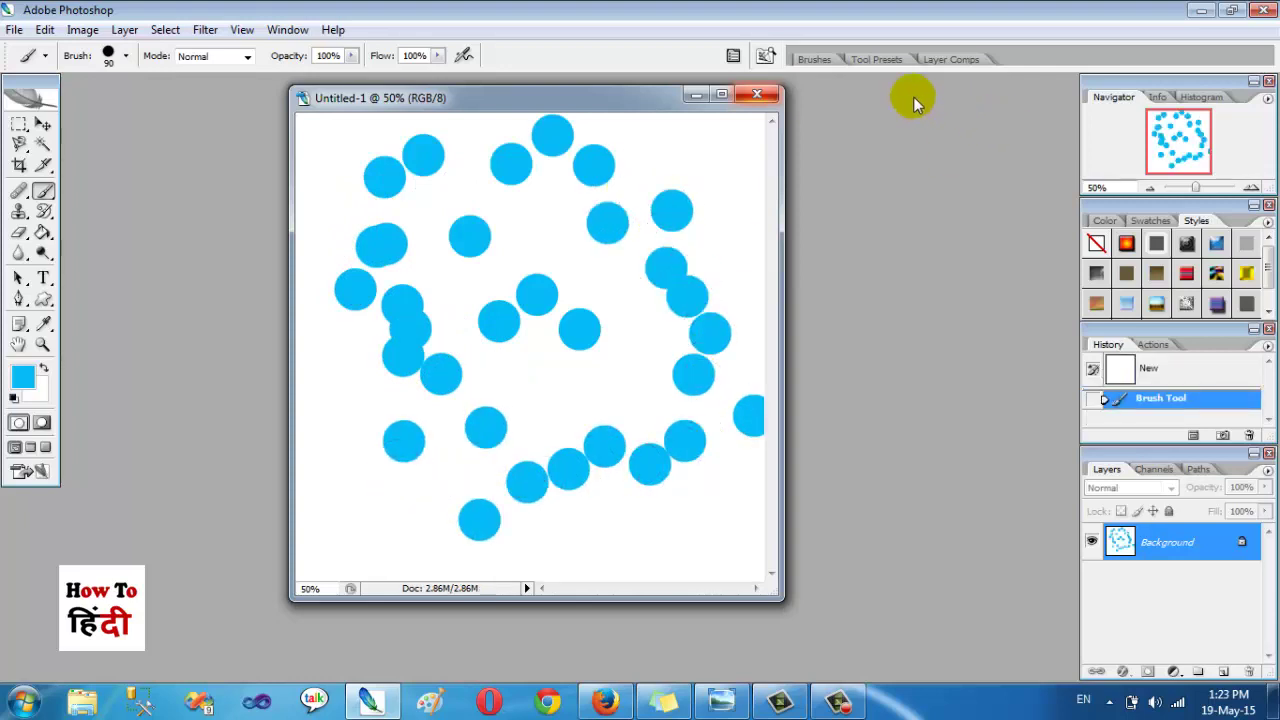
- Choose the 74 px maple-leaf brush tip
click(814, 60)
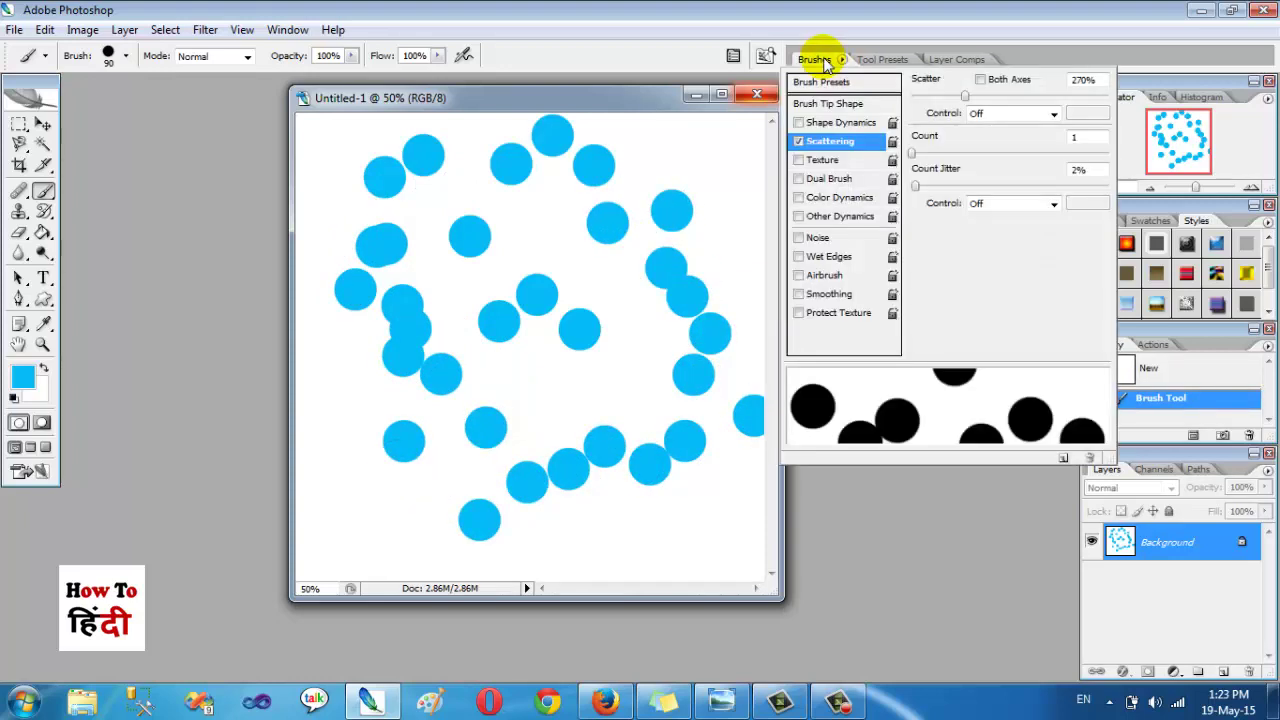
click(808, 105)
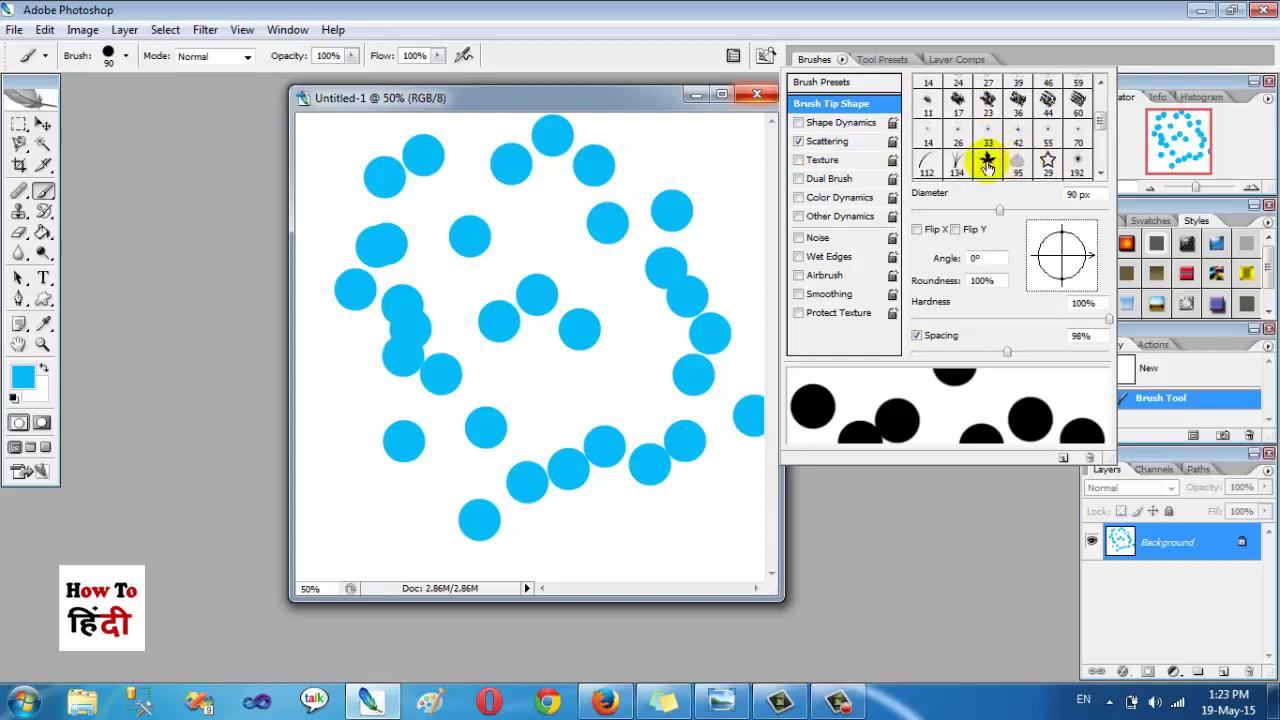
click(987, 160)
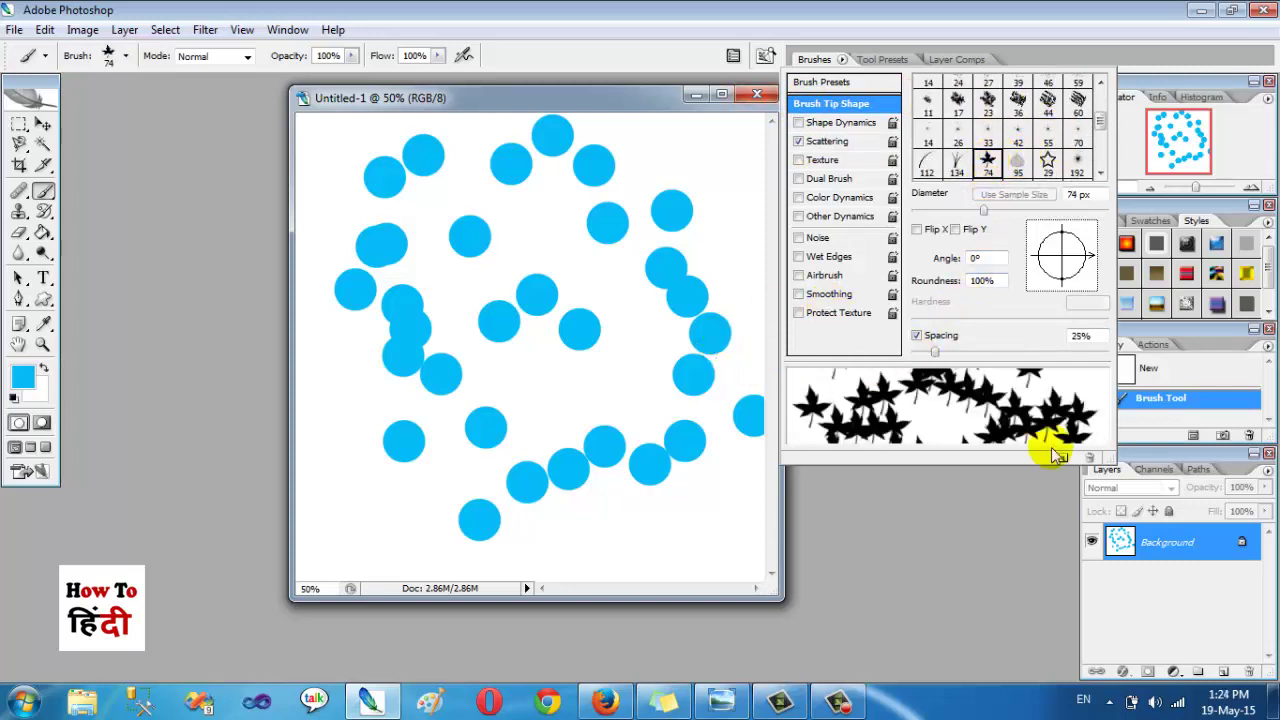
- Clear the canvas and paint two bands of scattered blue maple leaves
click(1178, 377)
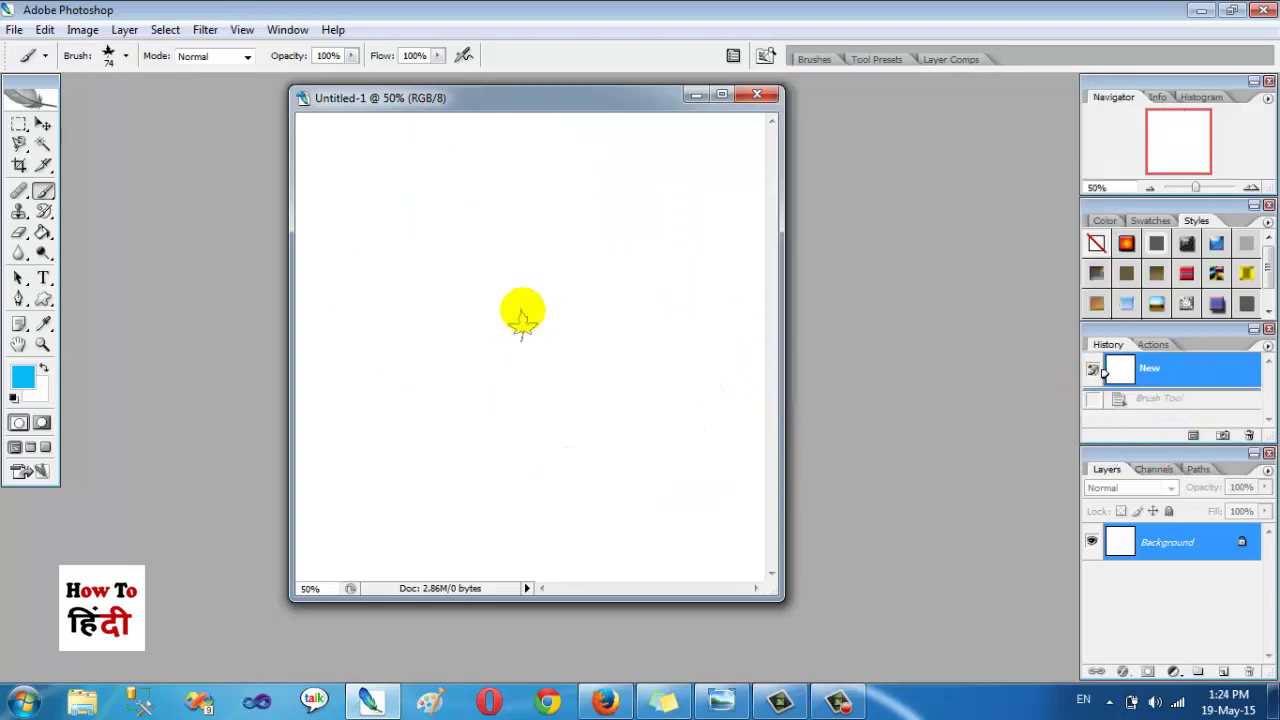
mouse_move(337, 195)
mouse_down()
mouse_move(420, 235)
mouse_move(738, 280)
mouse_up()
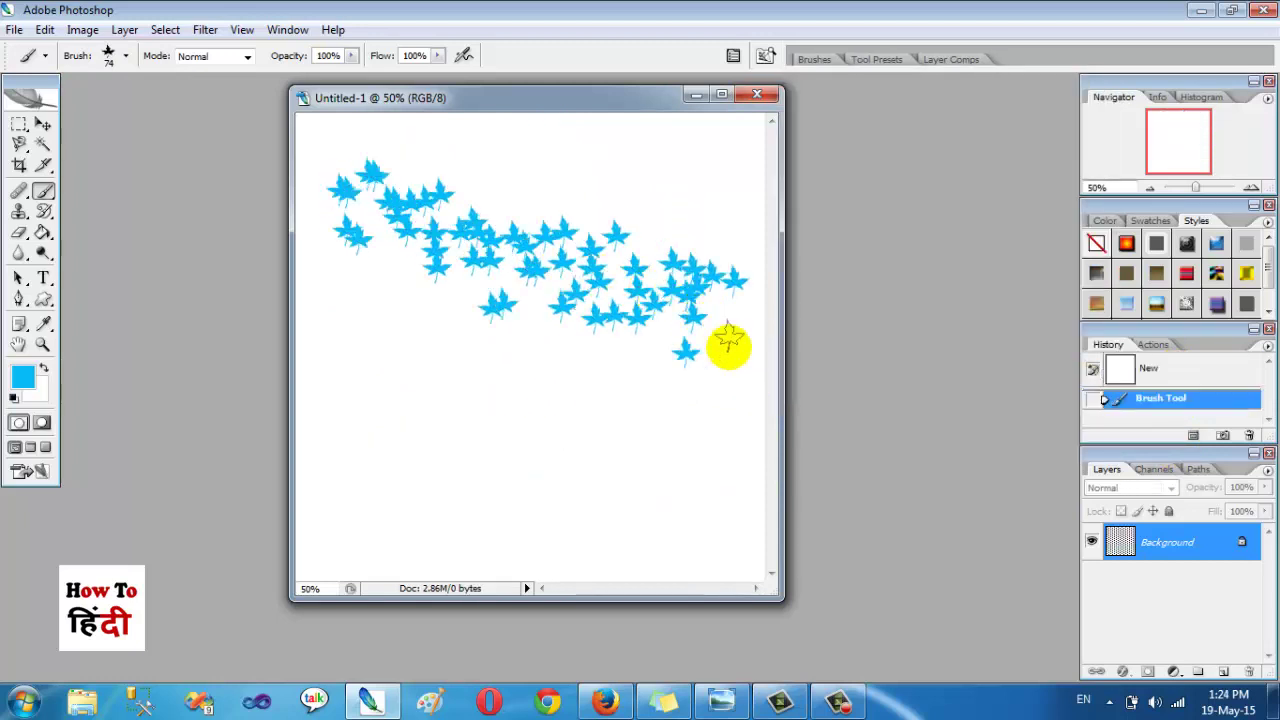
mouse_move(688, 345)
mouse_down()
mouse_move(395, 457)
mouse_move(314, 300)
mouse_move(443, 349)
mouse_up()
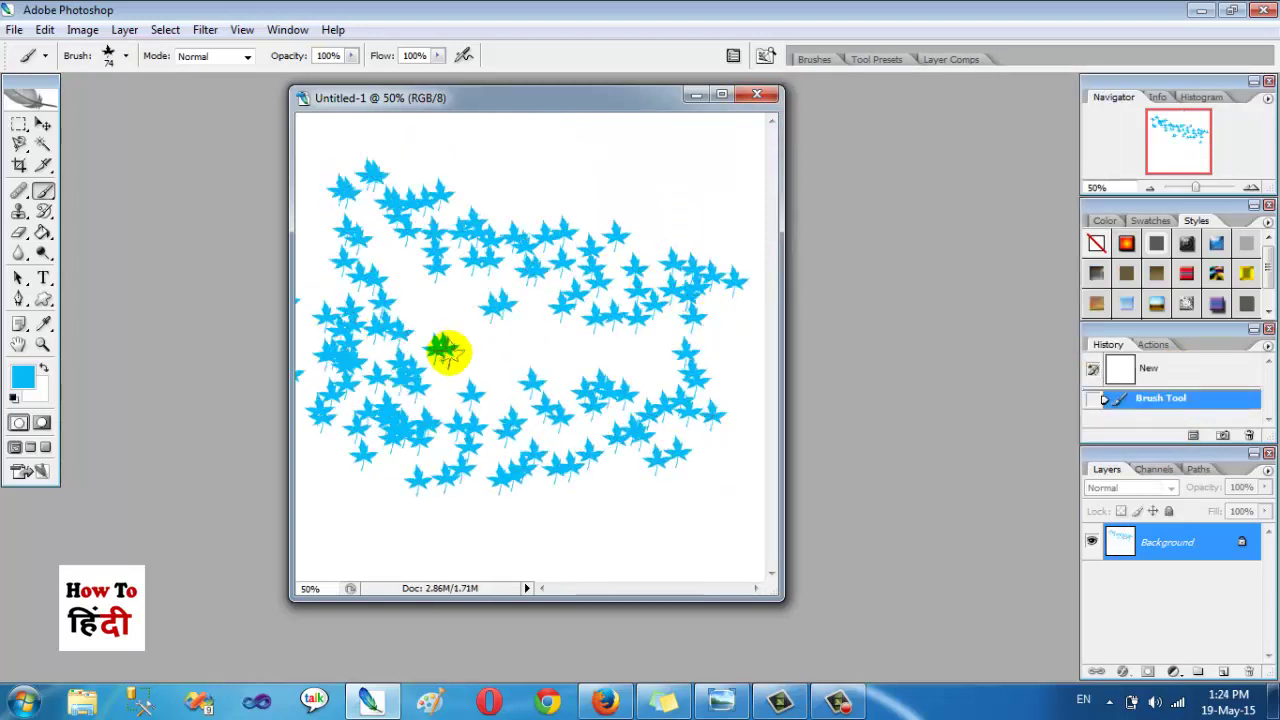
click(22, 378)
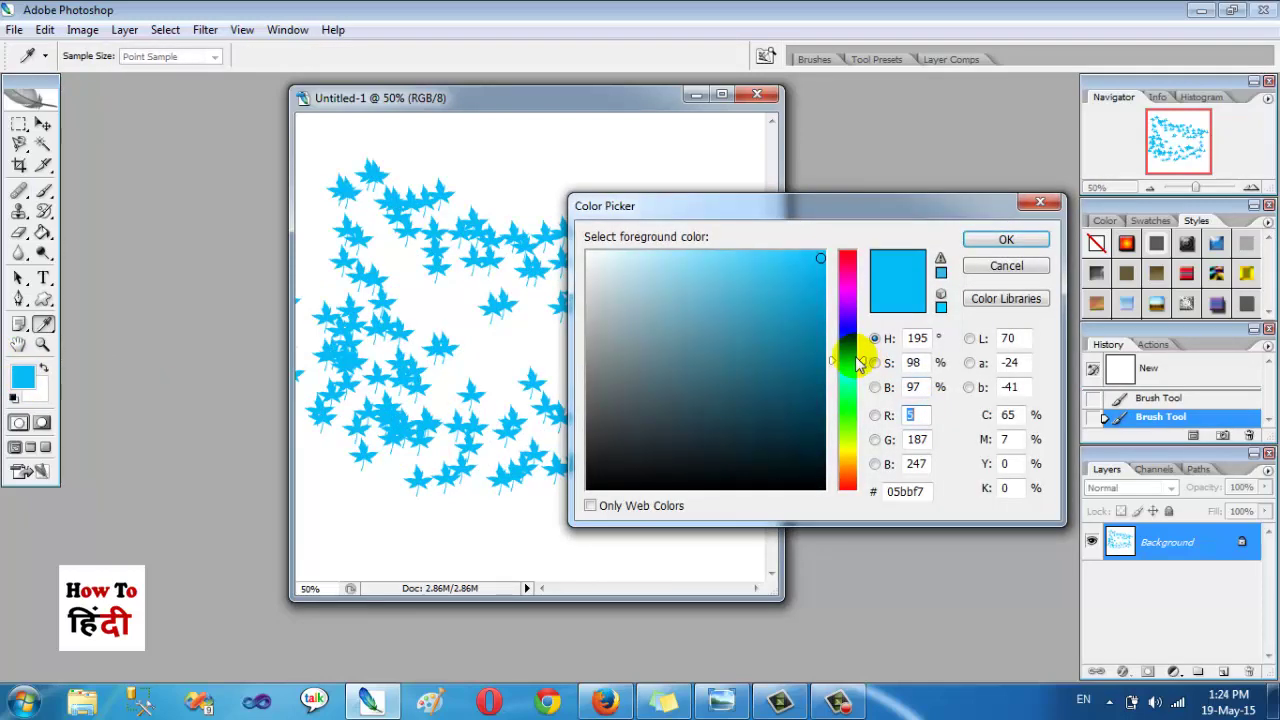
- Set the foreground colour to red and paint a stroke of red maple leaves
drag(858, 365, 851, 262)
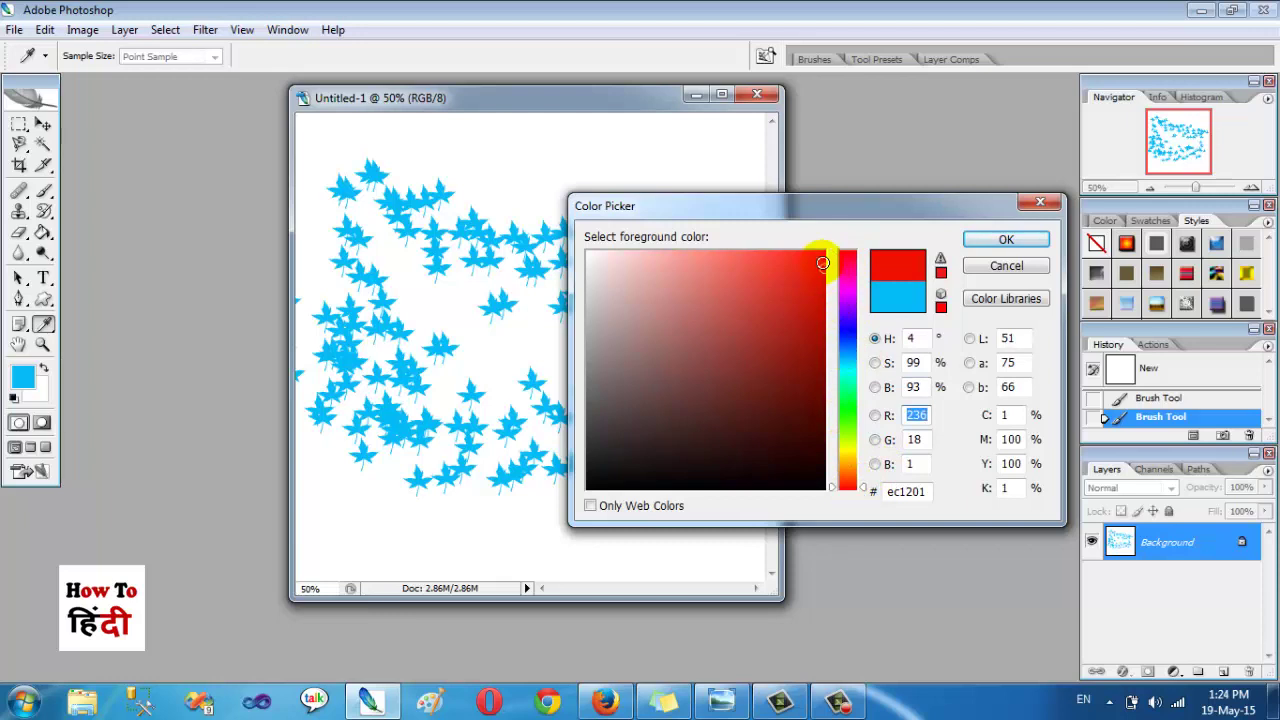
click(1004, 240)
mouse_move(560, 163)
mouse_down()
mouse_move(671, 200)
mouse_move(714, 348)
mouse_move(591, 509)
mouse_move(363, 380)
mouse_move(349, 243)
mouse_move(592, 378)
mouse_up()
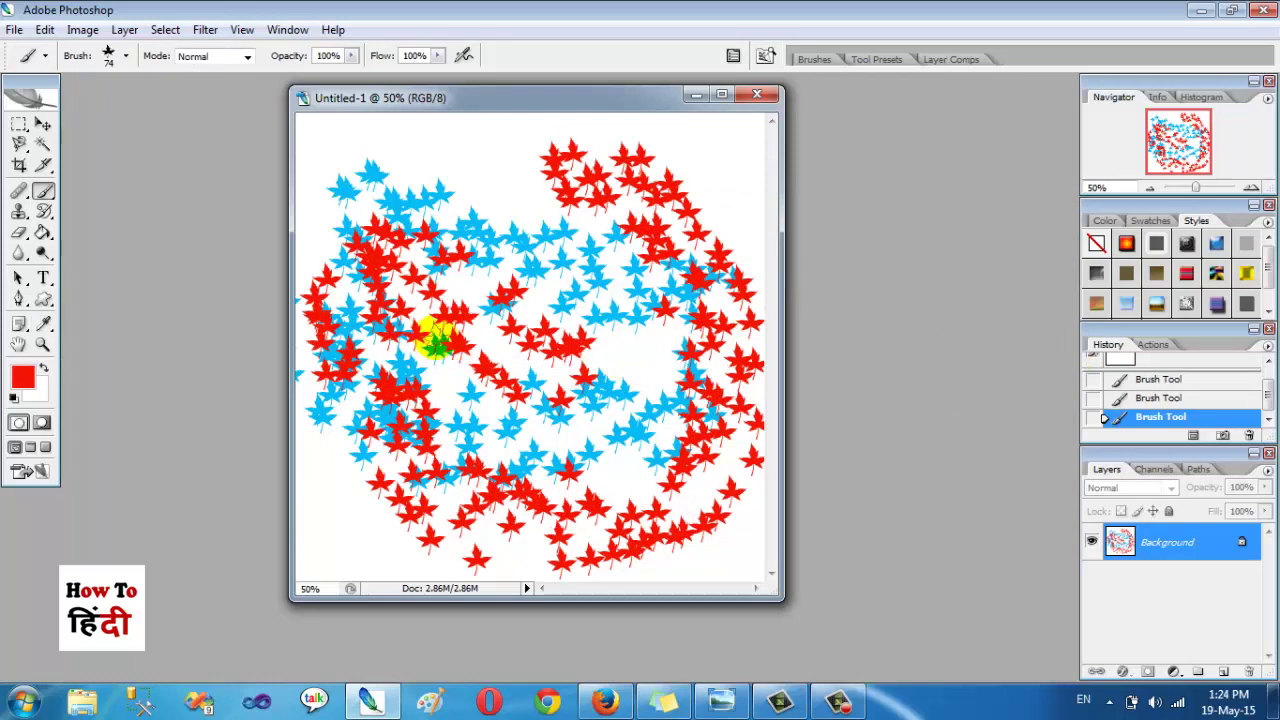
scroll(1103, 386, up, 2)
- Clear the canvas, enlarge the brush to 400 px, stamp five large red leaves, then shrink to 125 px
click(1100, 368)
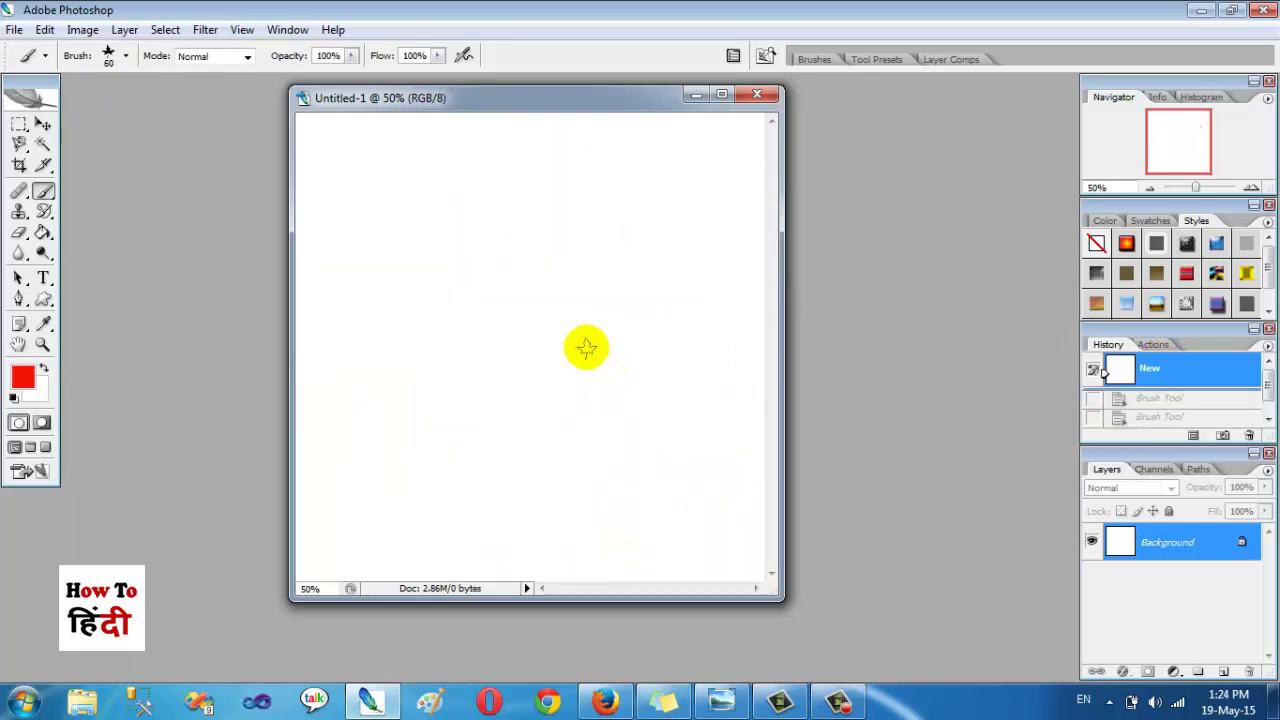
key(bracketright)
key(bracketright)
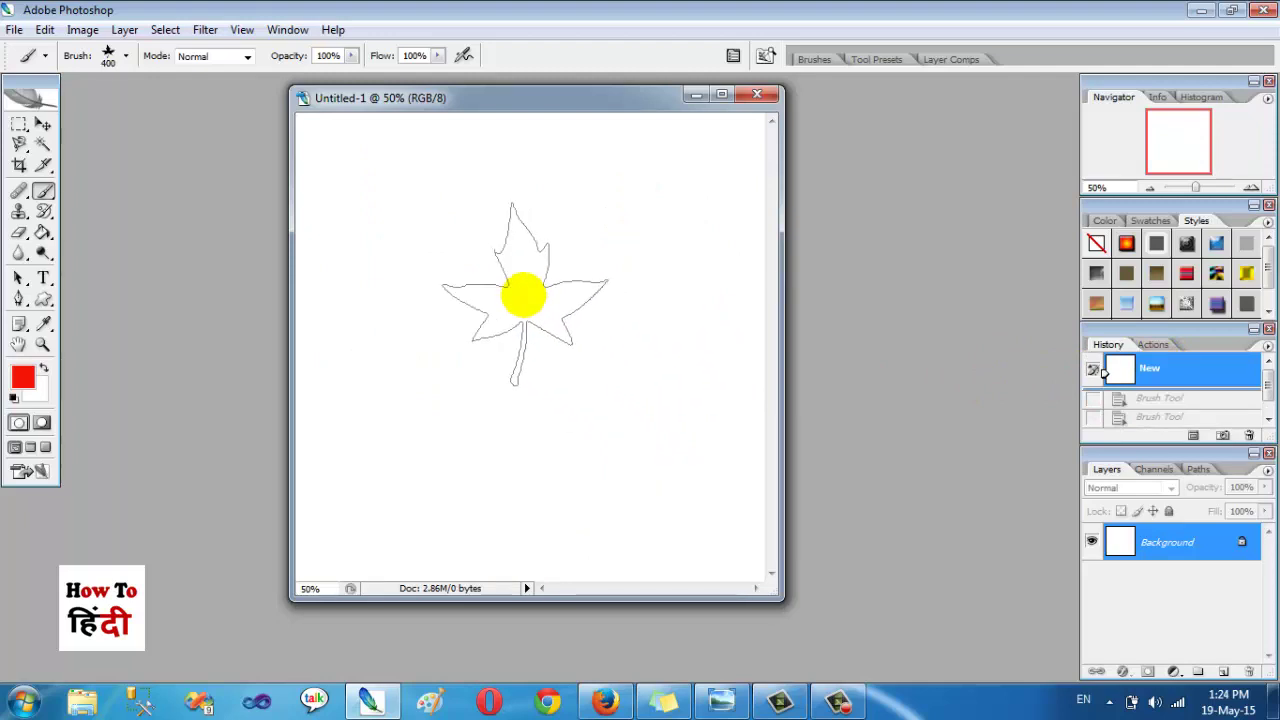
click(524, 278)
click(427, 320)
click(621, 386)
click(674, 229)
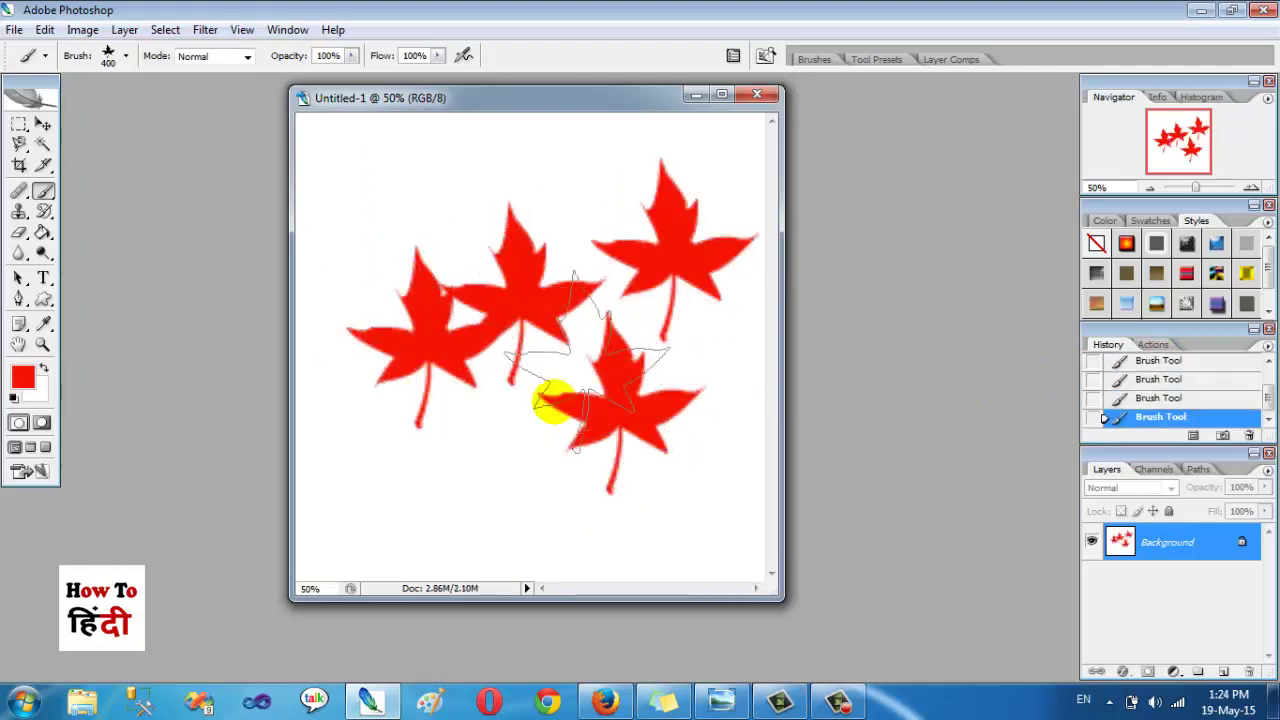
click(472, 472)
key(bracketleft)
key(bracketleft)
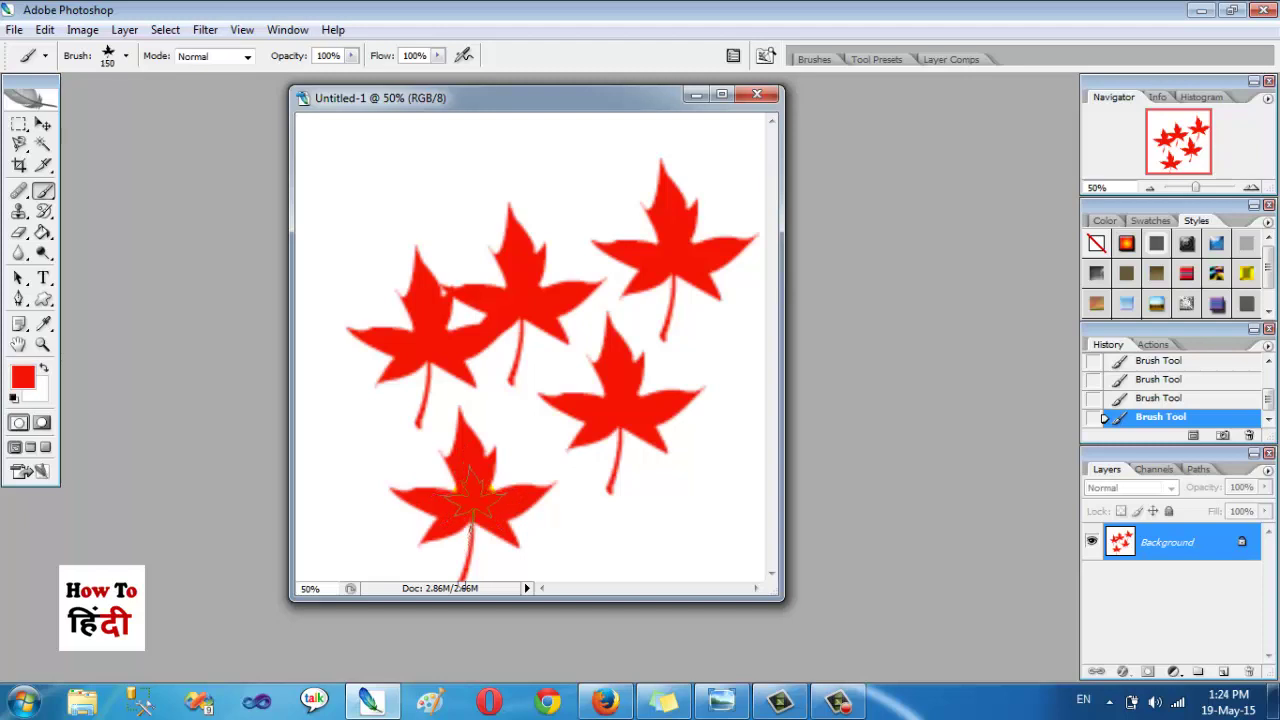
click(812, 59)
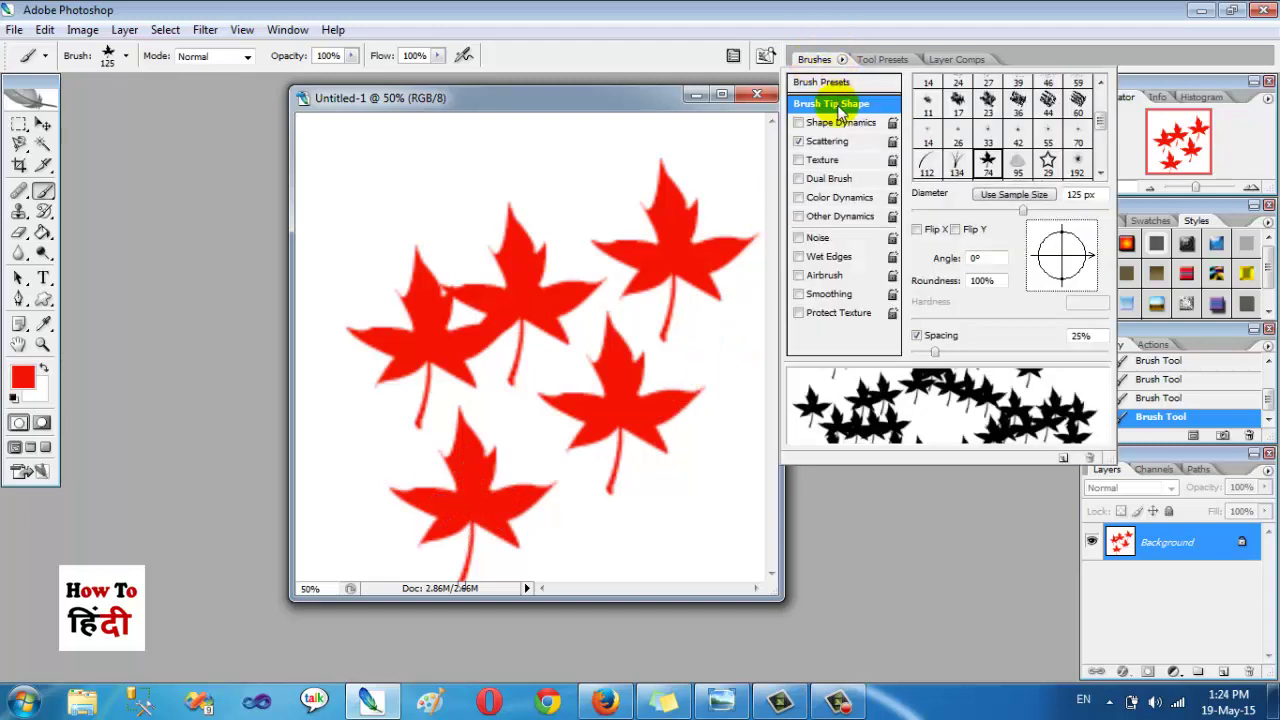
- Turn scattering off, set leaf spacing to 72%, and paint a curving row of red leaves
click(798, 142)
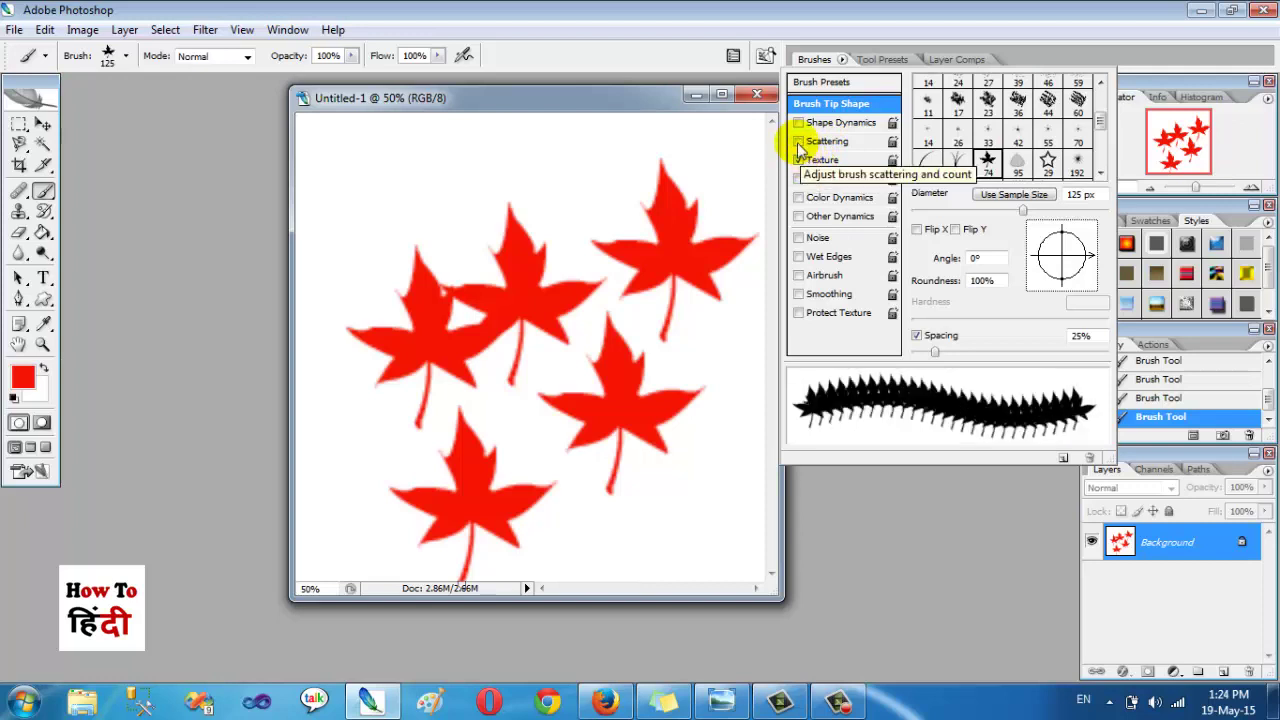
click(798, 142)
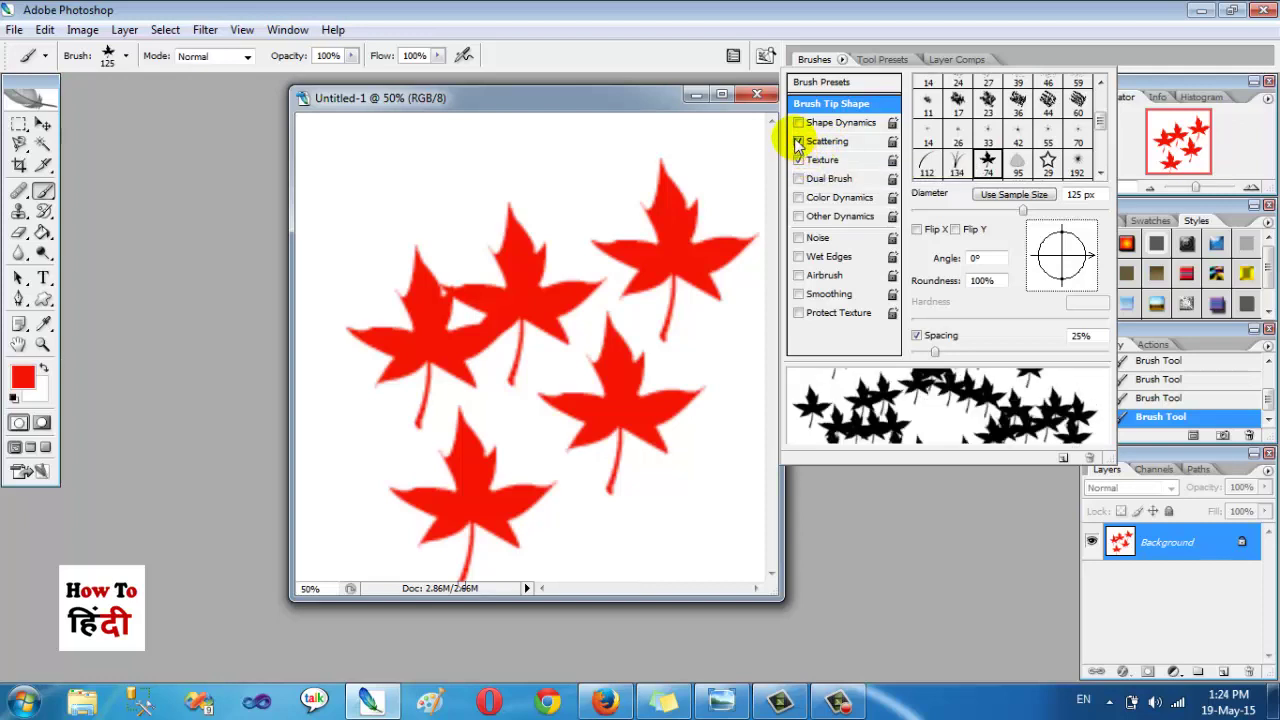
click(798, 142)
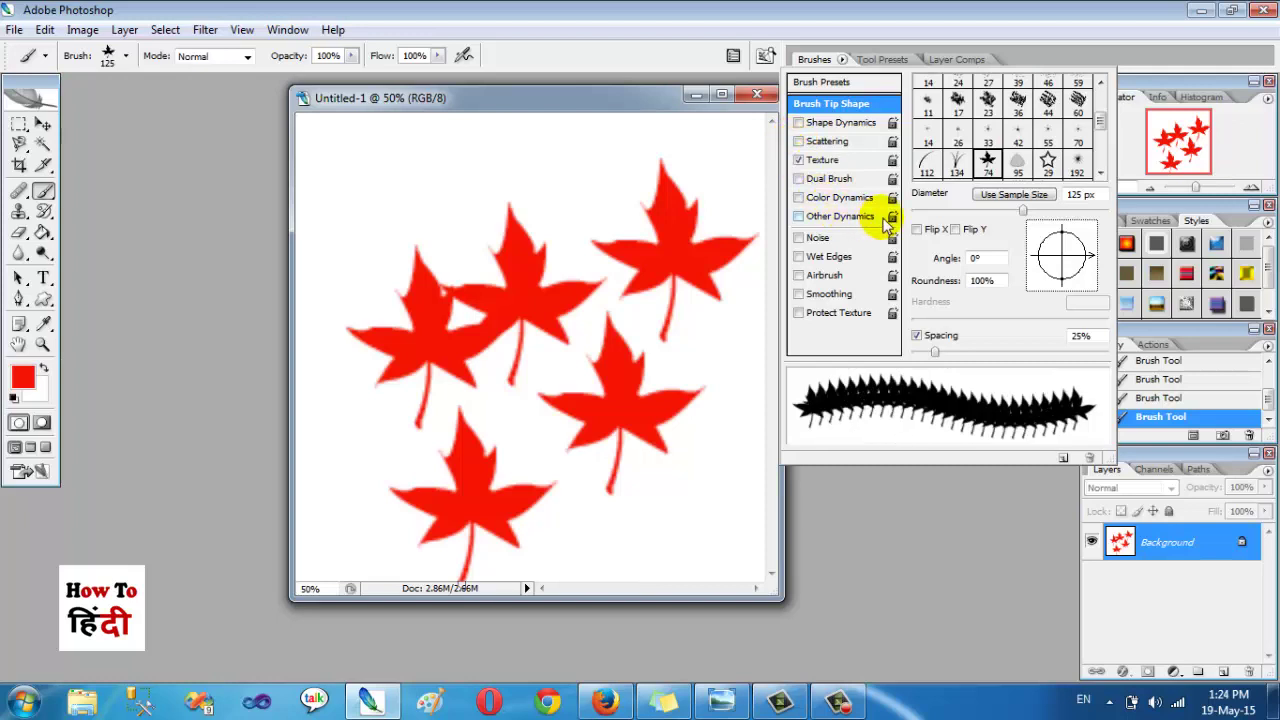
drag(934, 352, 981, 352)
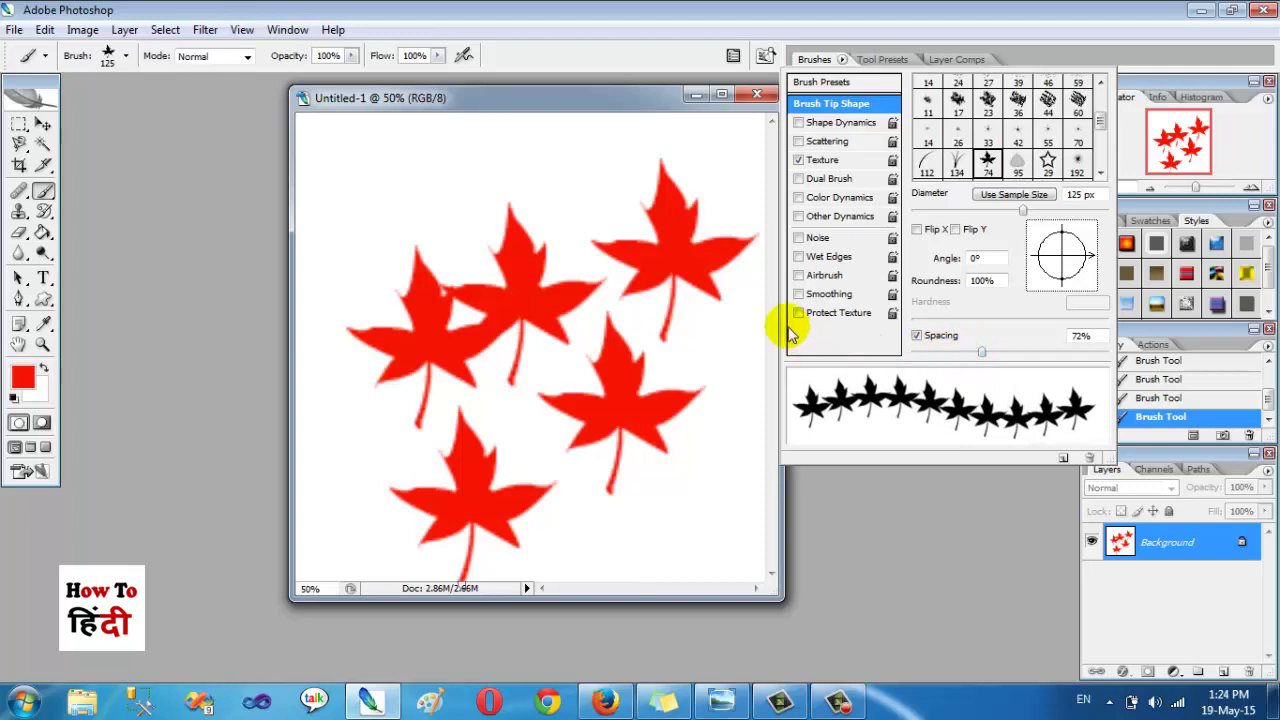
mouse_move(735, 310)
mouse_down()
mouse_move(410, 183)
mouse_move(320, 200)
mouse_up()
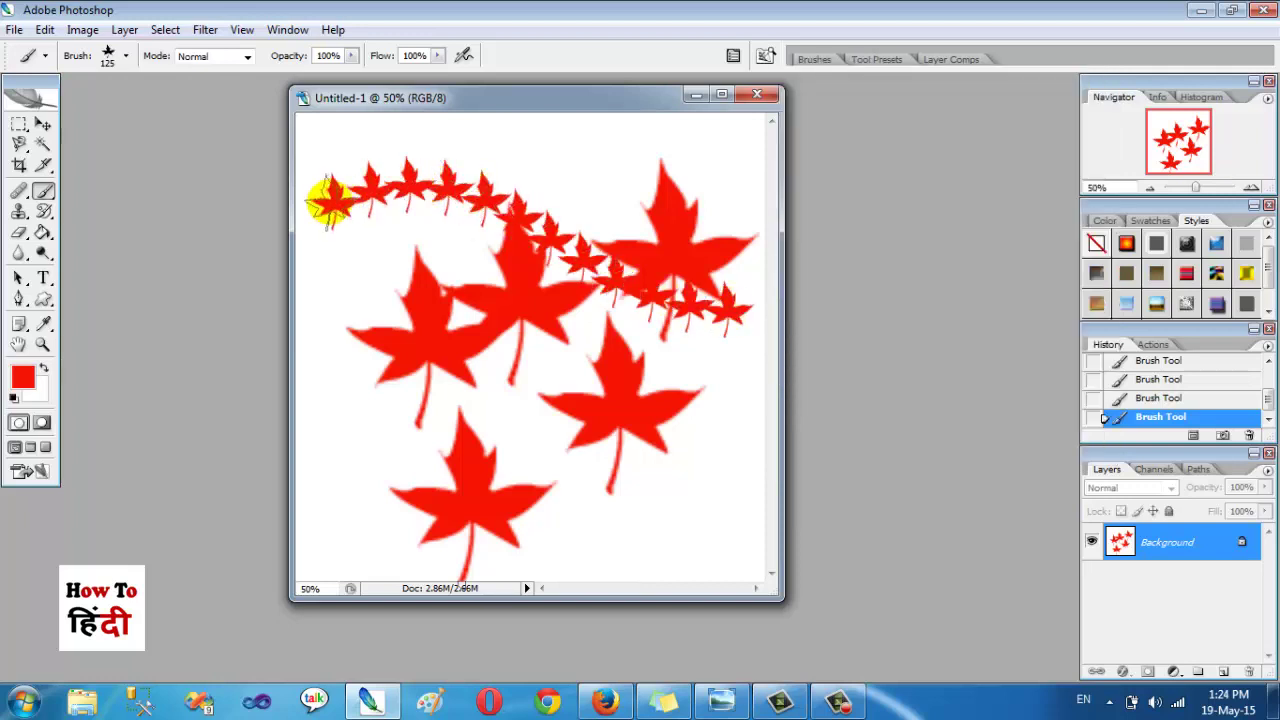
- Paint two more rows of evenly spaced red maple leaves across the canvas
mouse_move(305, 350)
mouse_down()
mouse_move(706, 449)
mouse_move(715, 512)
mouse_move(443, 457)
mouse_move(309, 451)
mouse_move(323, 517)
mouse_move(405, 520)
mouse_move(749, 588)
mouse_up()
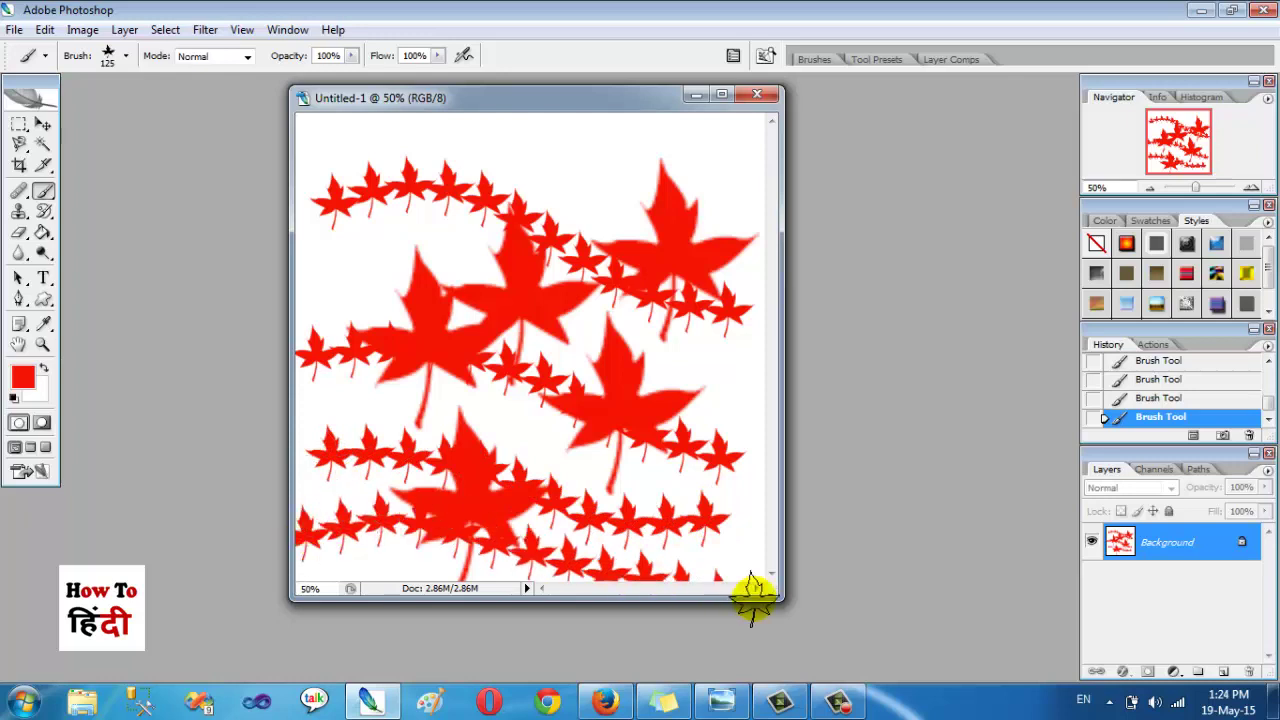
drag(680, 155, 377, 148)
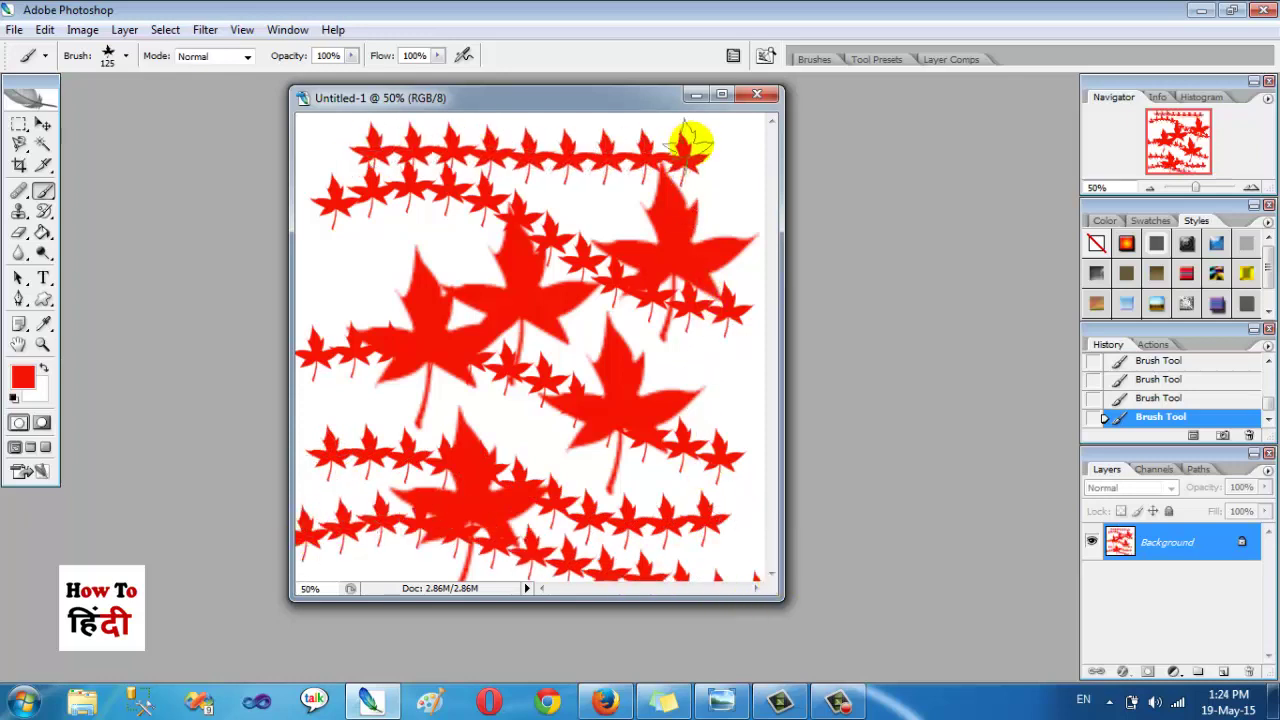
click(814, 59)
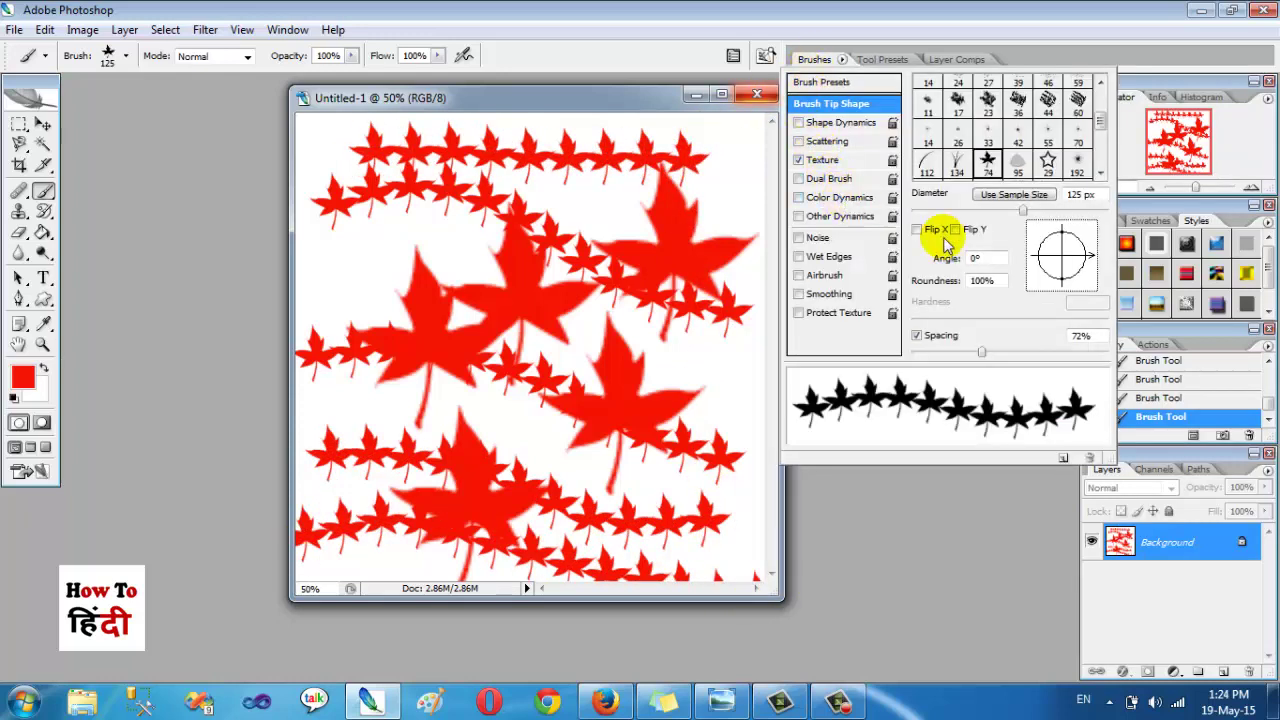
- Enable Texture, enlarge the leaf brush to 500 px, and stamp big red leaves across the canvas
click(820, 160)
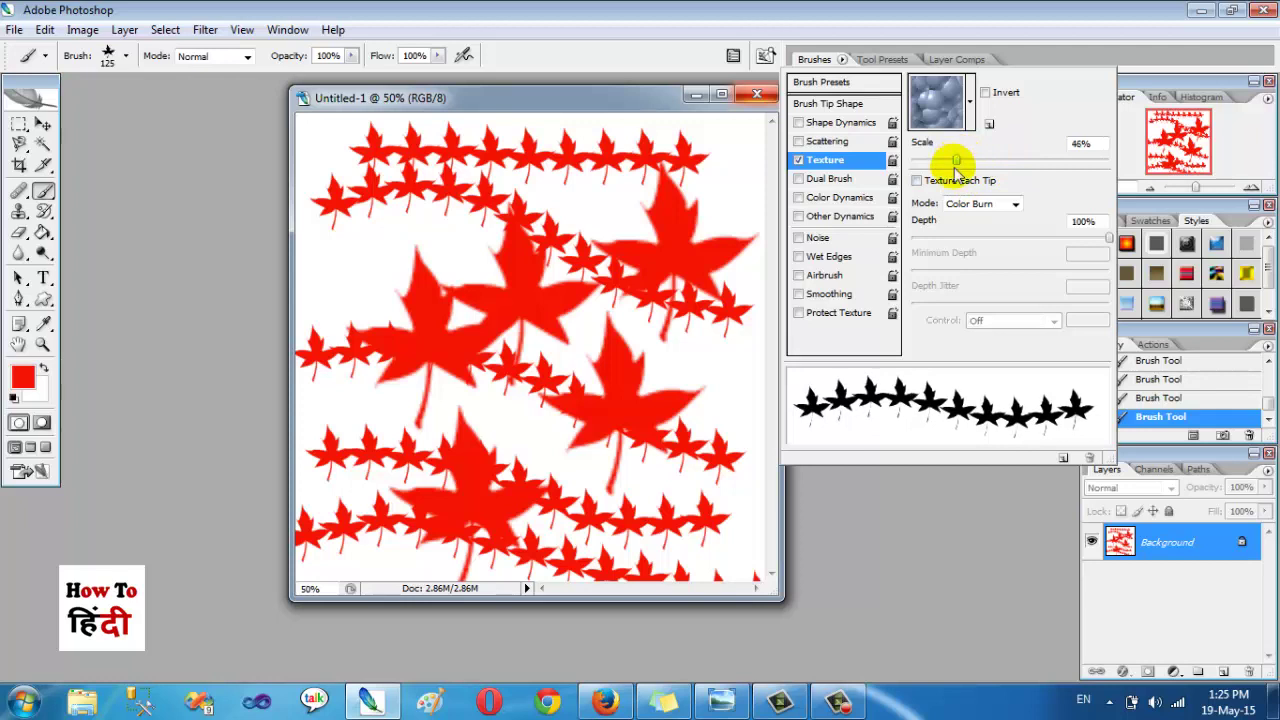
click(737, 188)
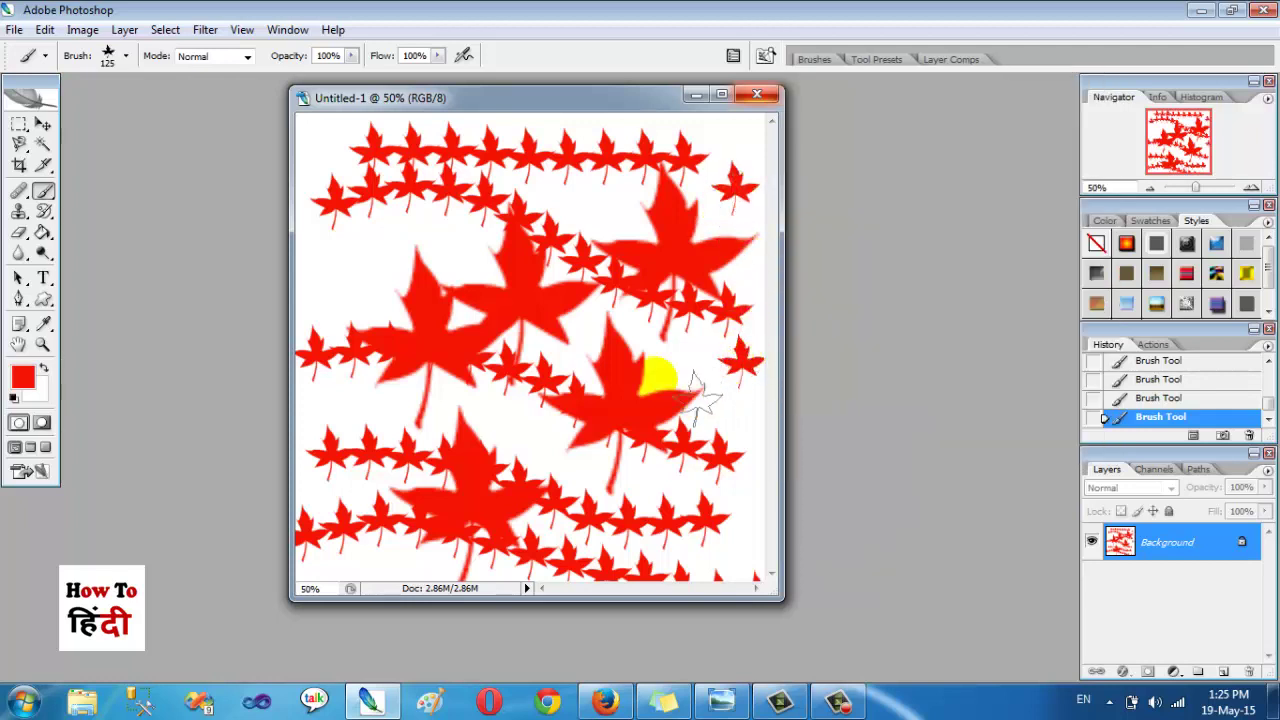
click(347, 262)
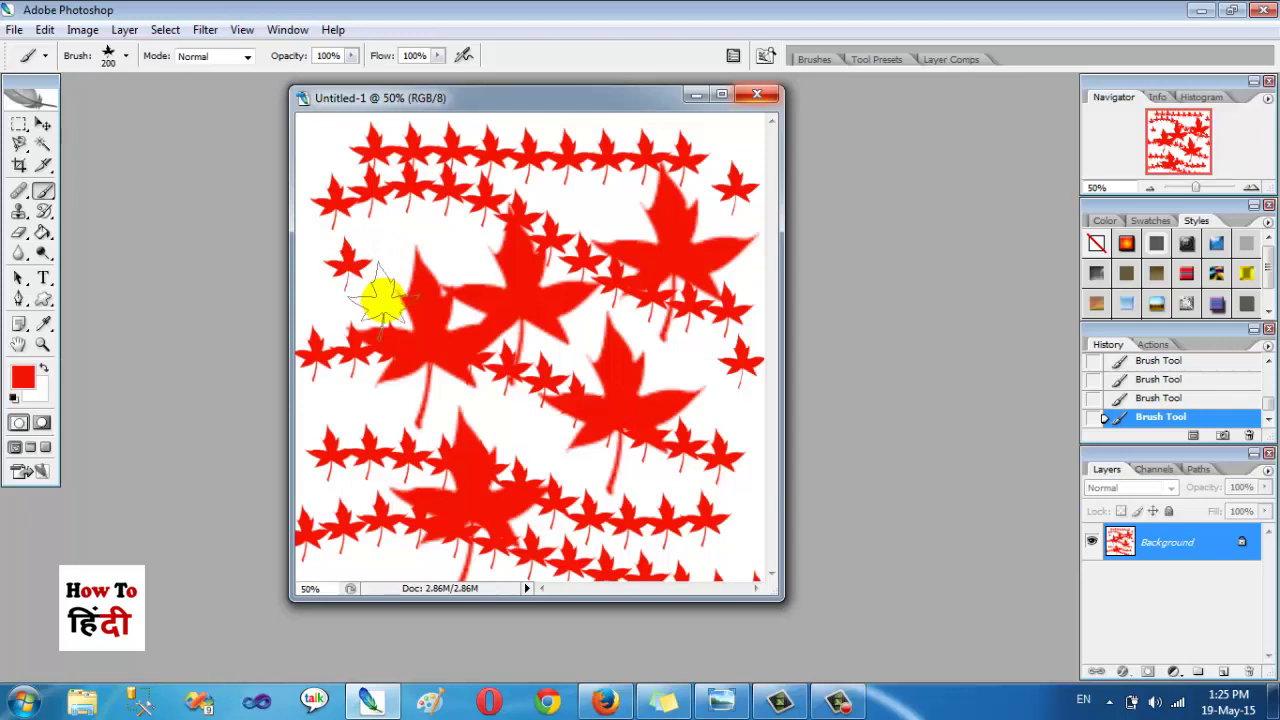
key(bracketright)
key(bracketright)
key(bracketright)
click(434, 245)
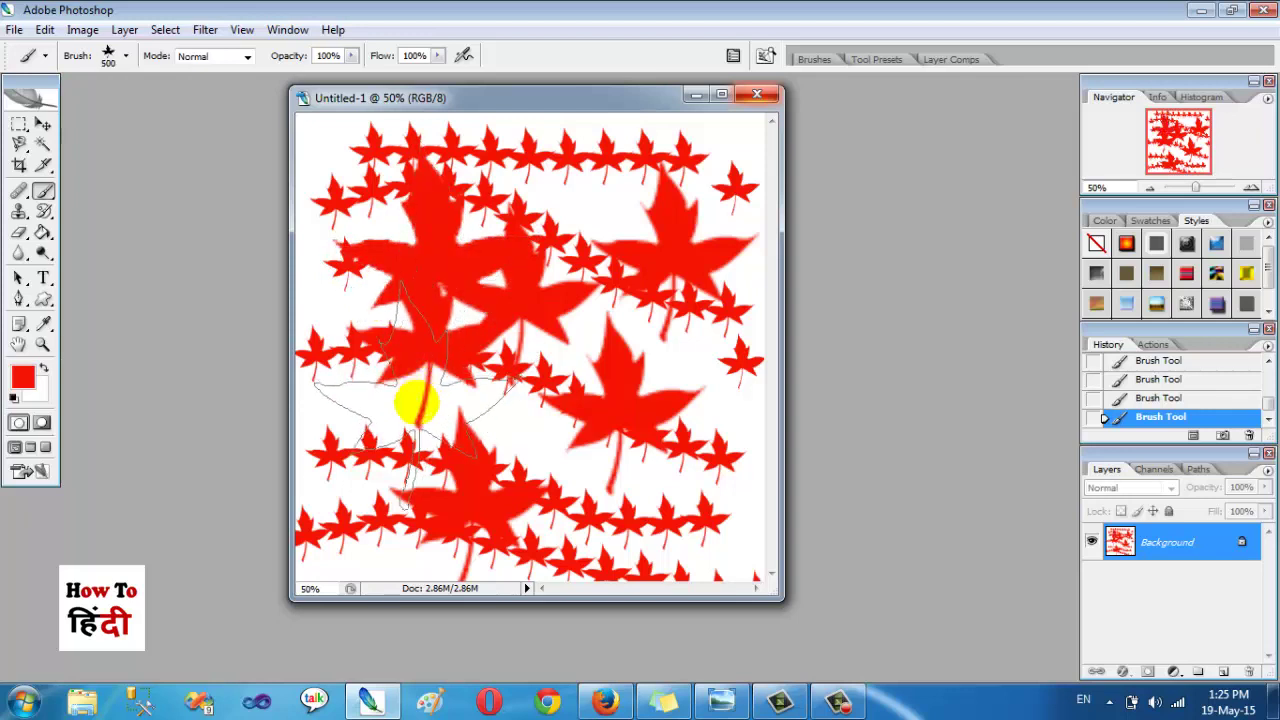
drag(418, 405, 371, 414)
- Open the brush settings and check the Brush Tip Shape options
click(815, 60)
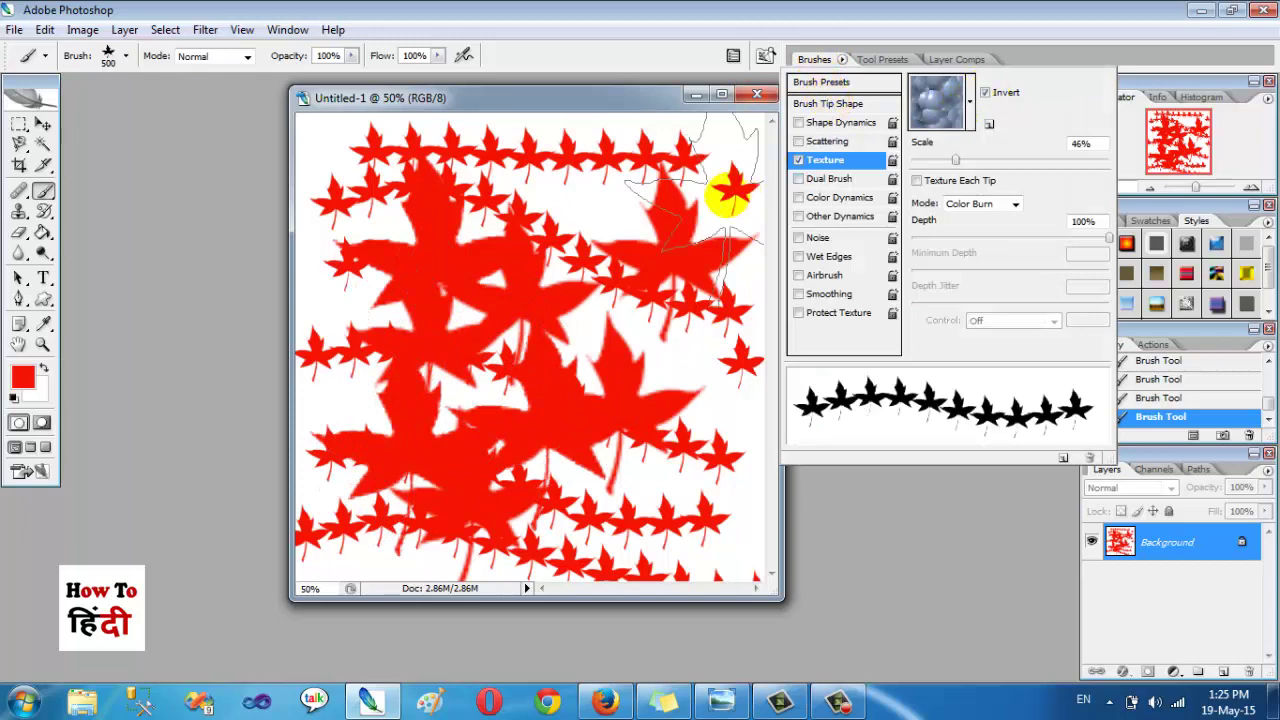
click(690, 195)
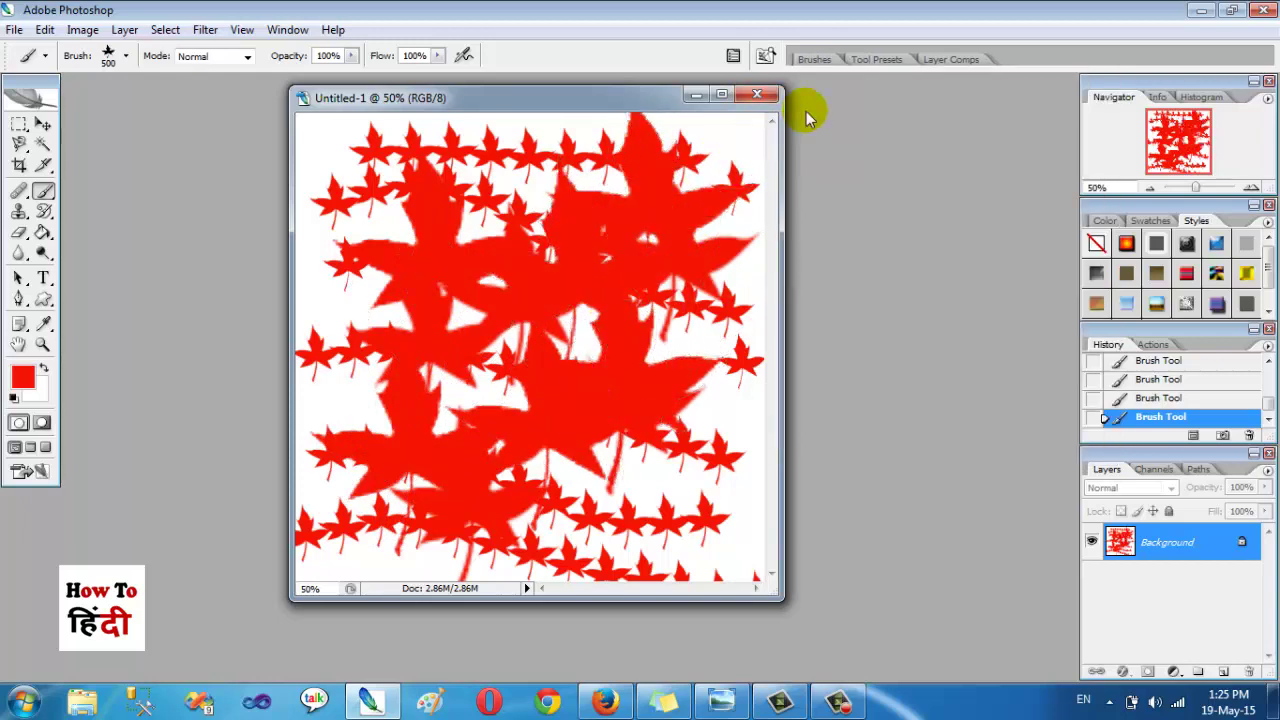
click(815, 59)
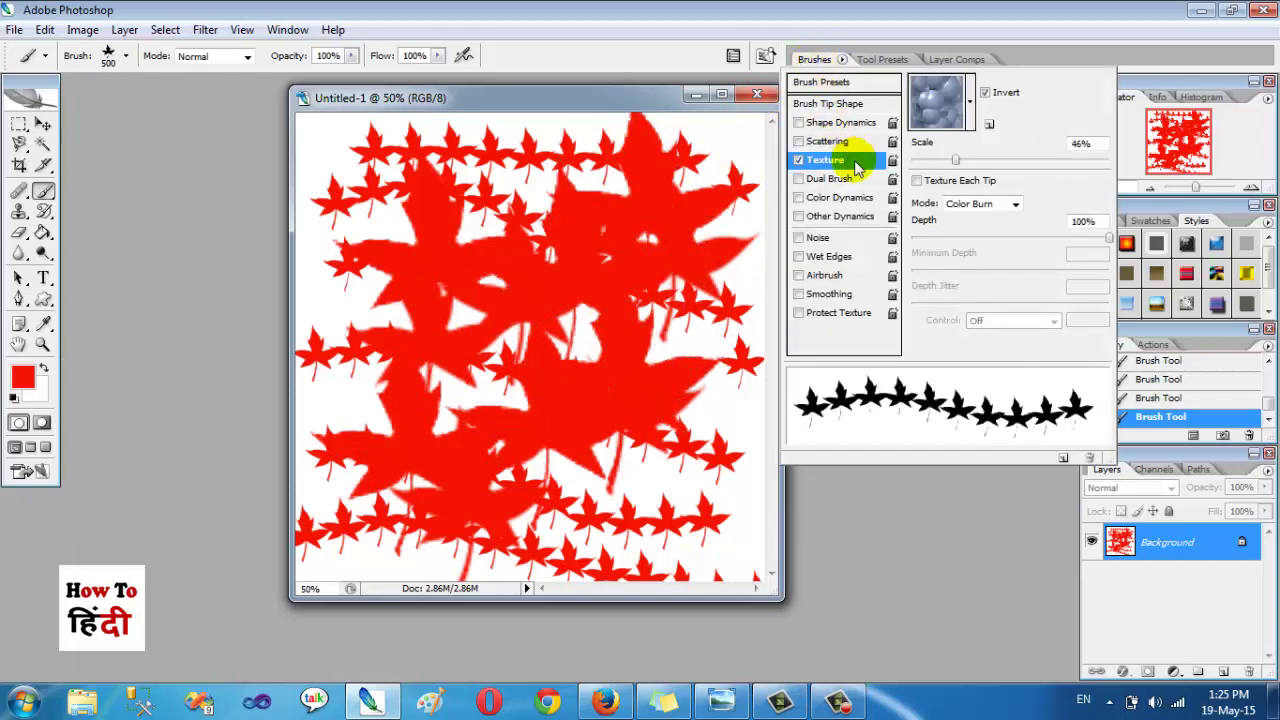
click(830, 105)
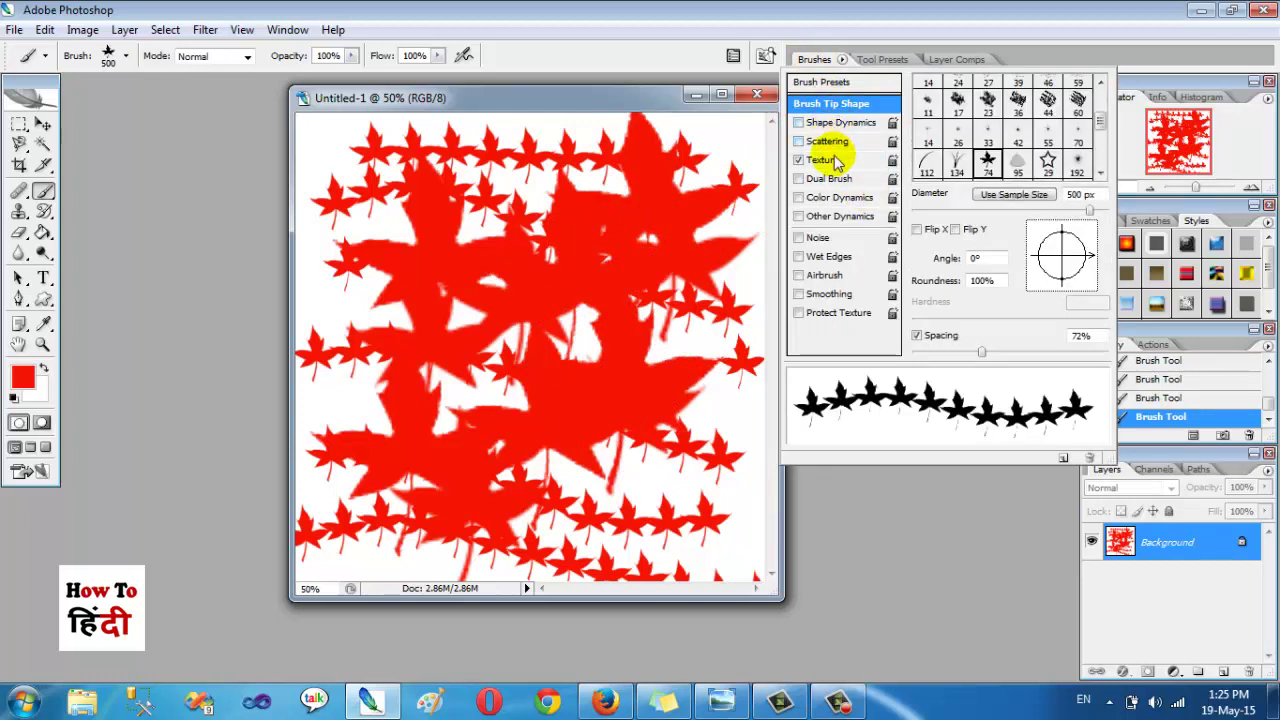
click(702, 232)
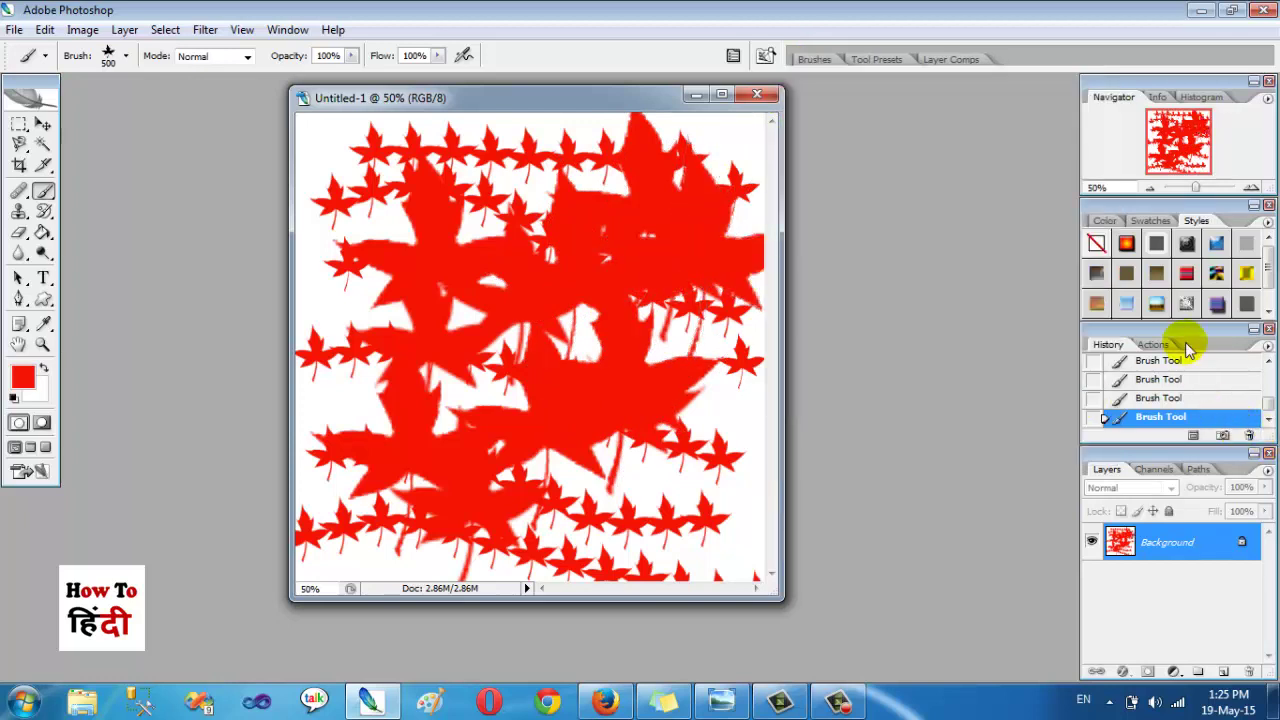
- Revert to blank, set leaf spacing to 1000% with a new angle, and stamp one leaf top-left
scroll(1186, 412, up, 5)
click(1185, 378)
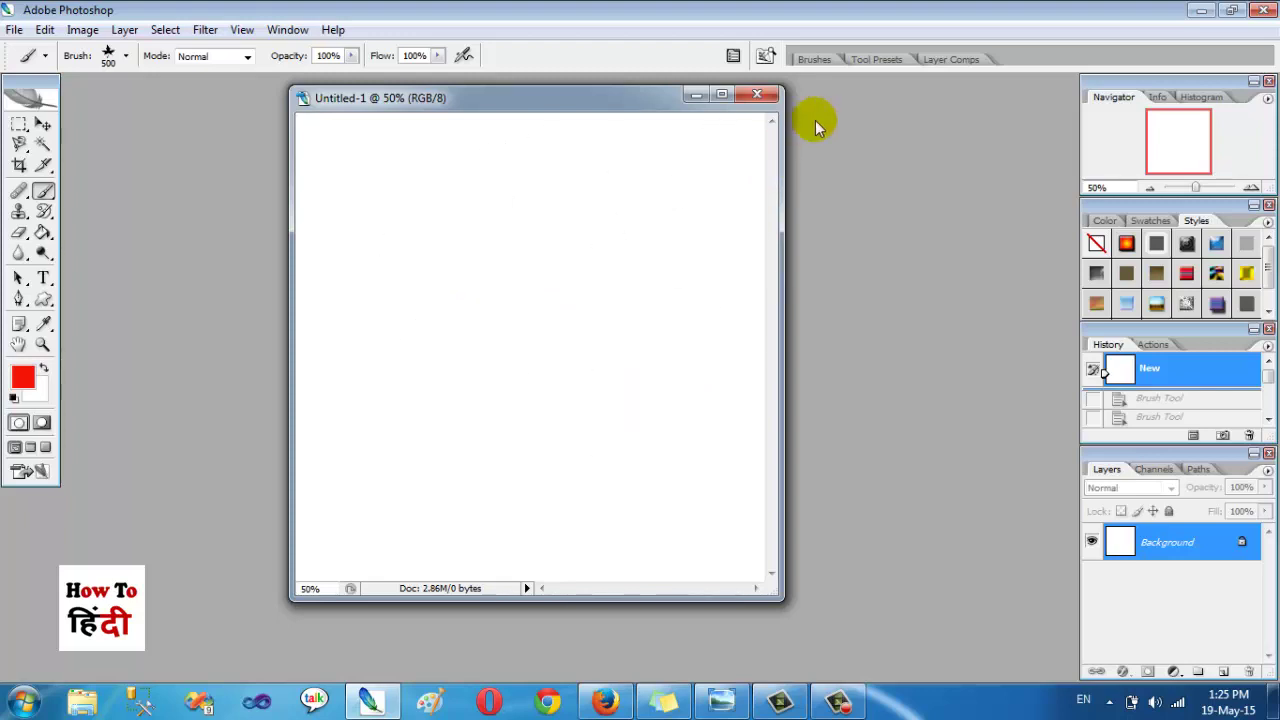
click(814, 59)
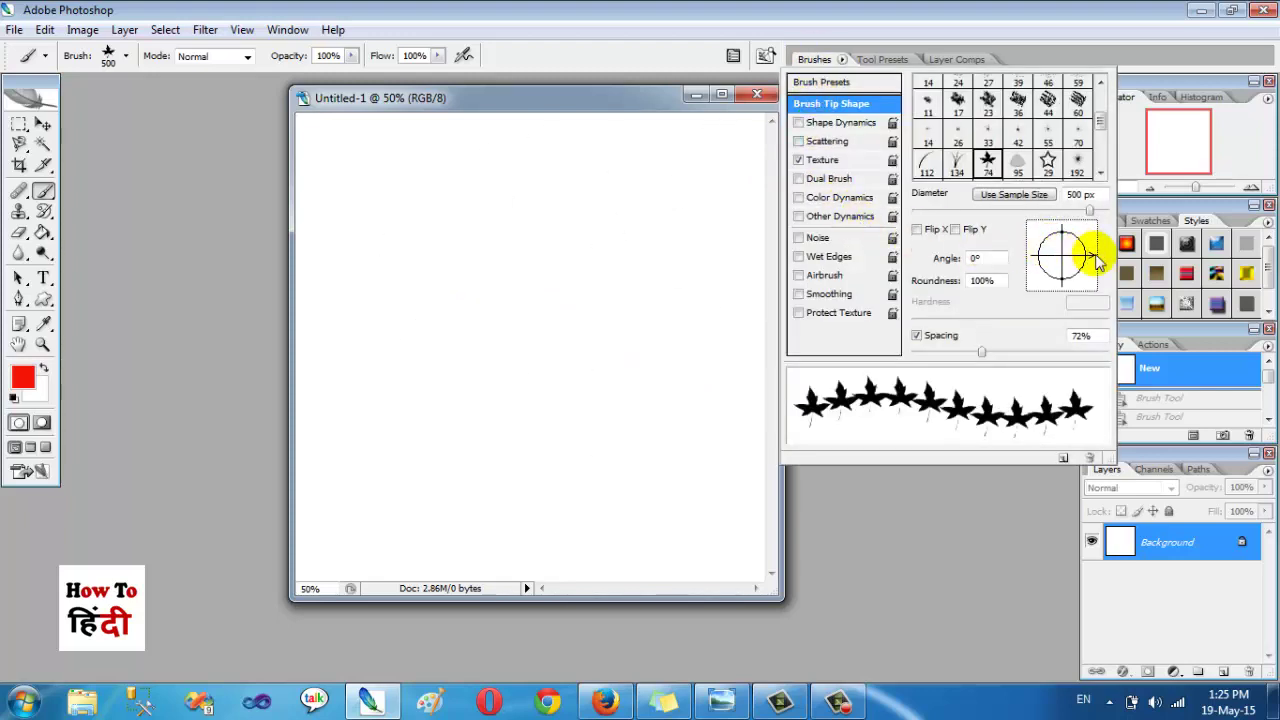
mouse_move(1096, 258)
mouse_down()
mouse_move(1088, 288)
mouse_move(1064, 277)
mouse_up()
drag(991, 349, 1112, 352)
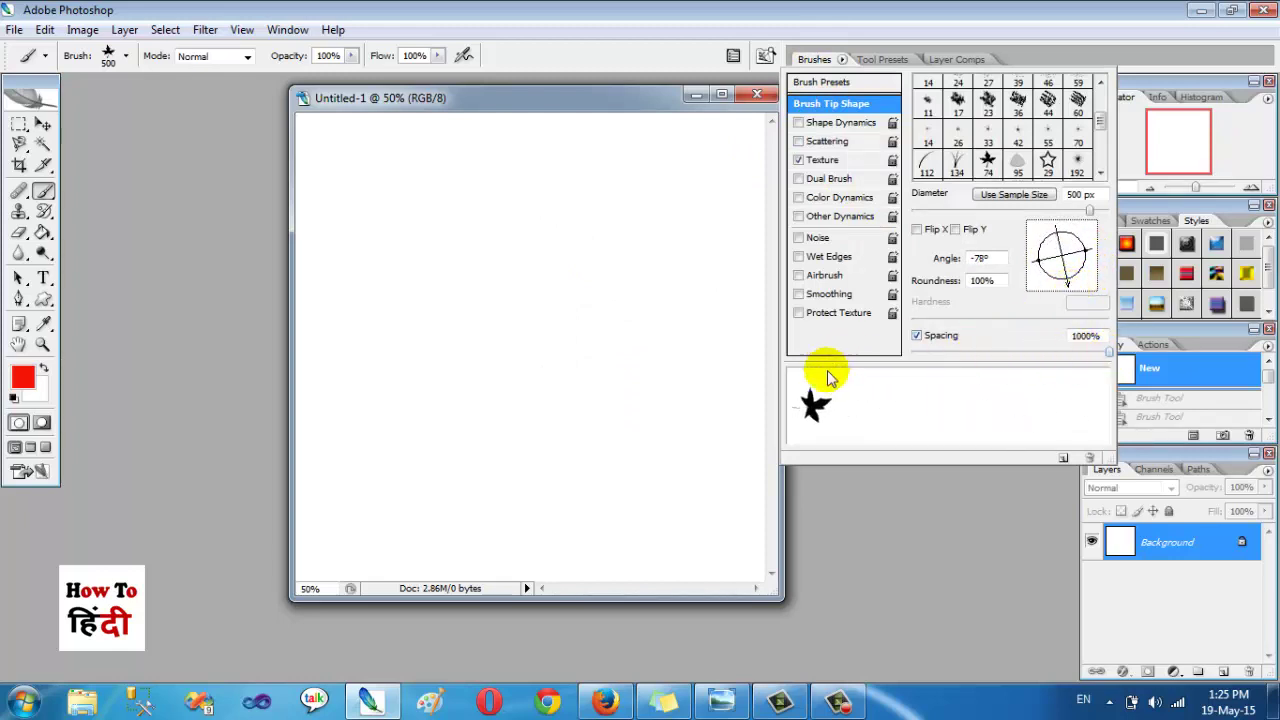
mouse_move(1068, 287)
mouse_down()
mouse_move(1094, 257)
mouse_move(1068, 228)
mouse_move(1110, 268)
mouse_up()
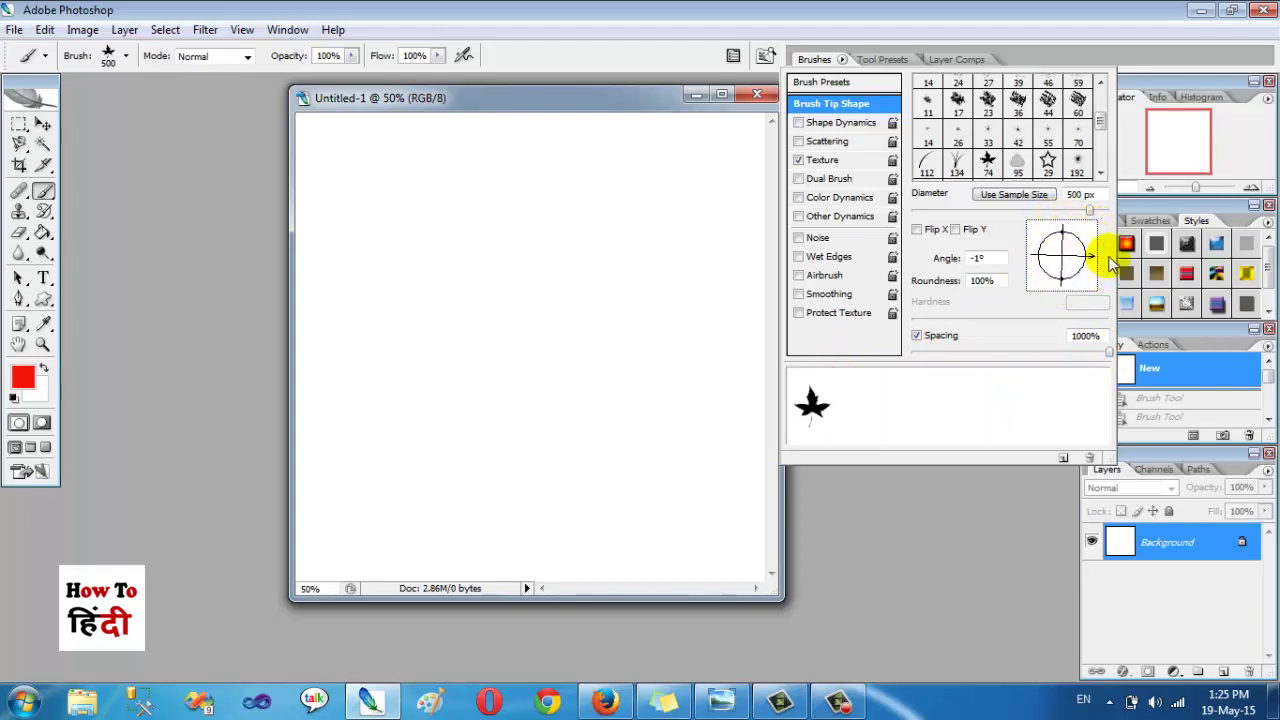
click(375, 218)
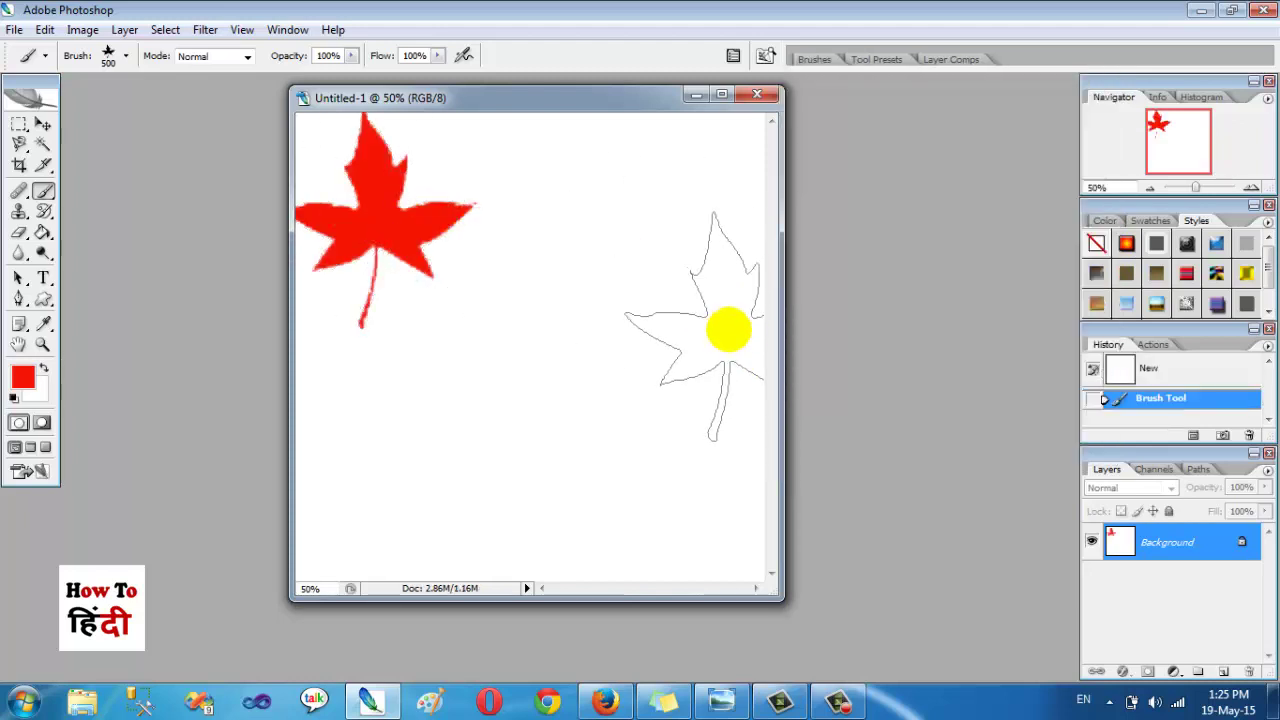
- Rotate the leaf tip angle (about -37° and further) and stamp rotated leaves around the canvas
click(812, 62)
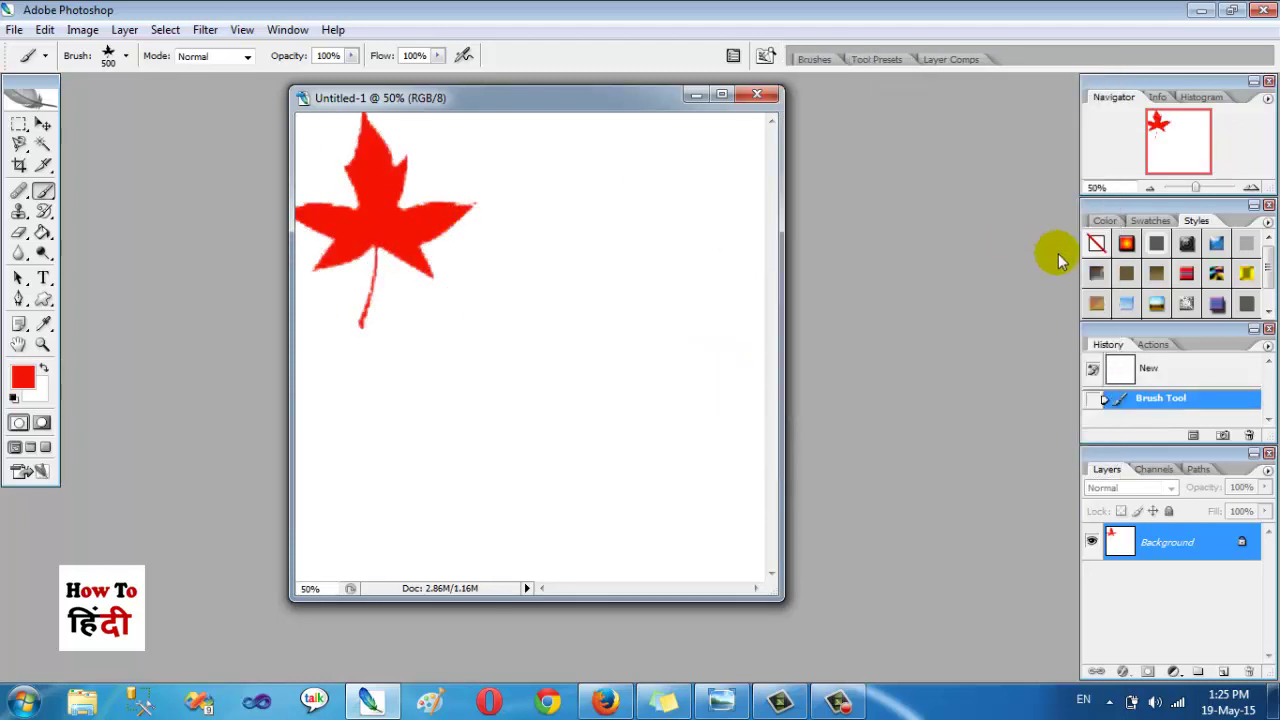
drag(1057, 252, 1108, 283)
drag(1101, 284, 1097, 310)
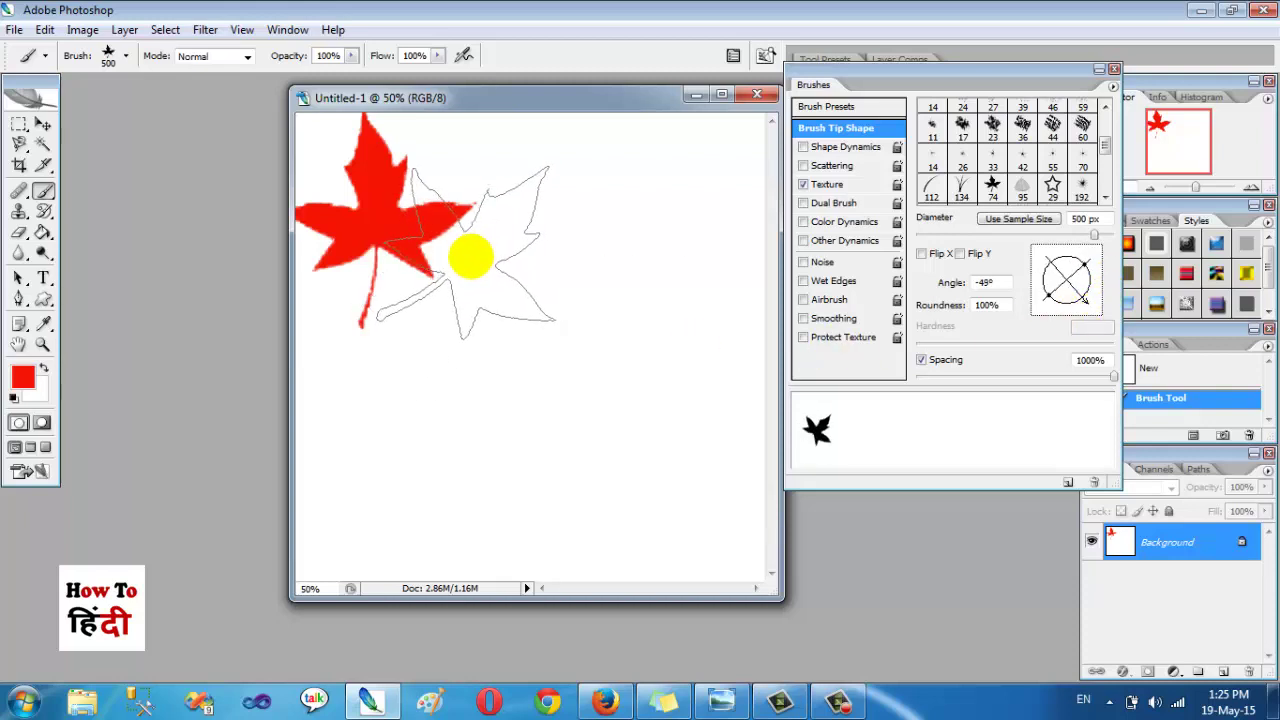
click(460, 252)
mouse_move(1063, 271)
mouse_down()
mouse_move(1050, 320)
mouse_move(1022, 298)
mouse_up()
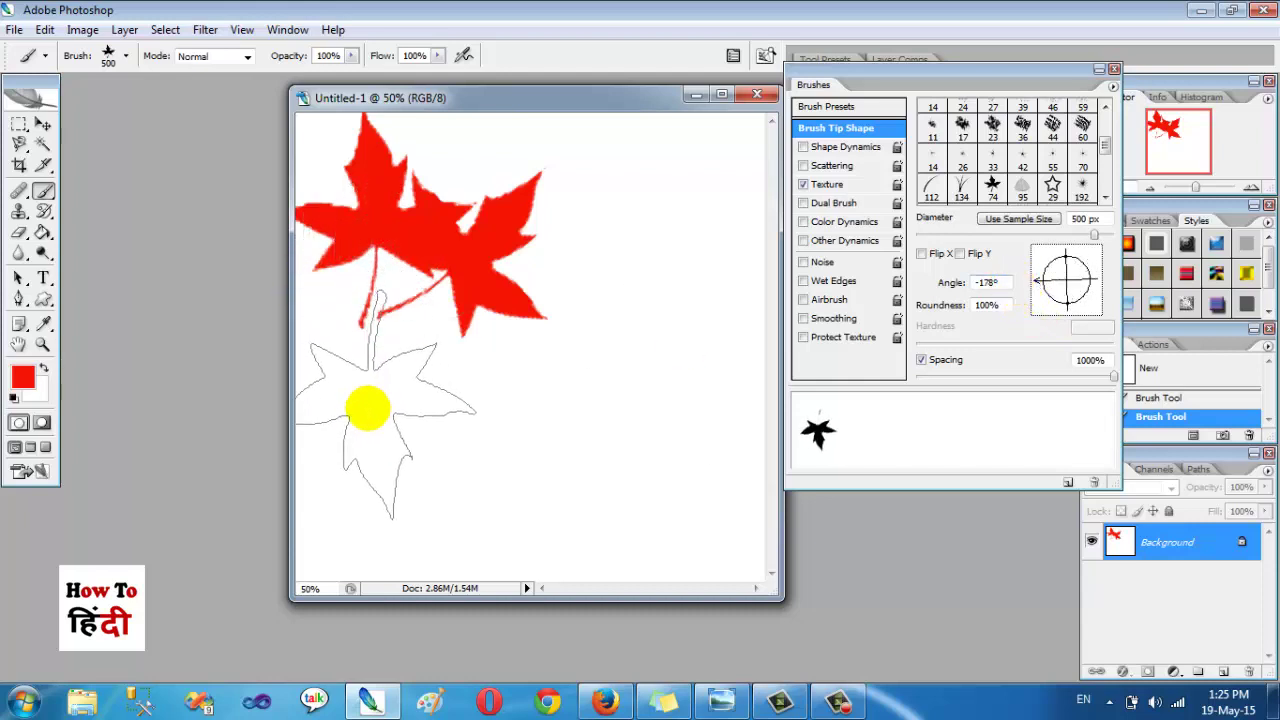
click(372, 425)
click(635, 420)
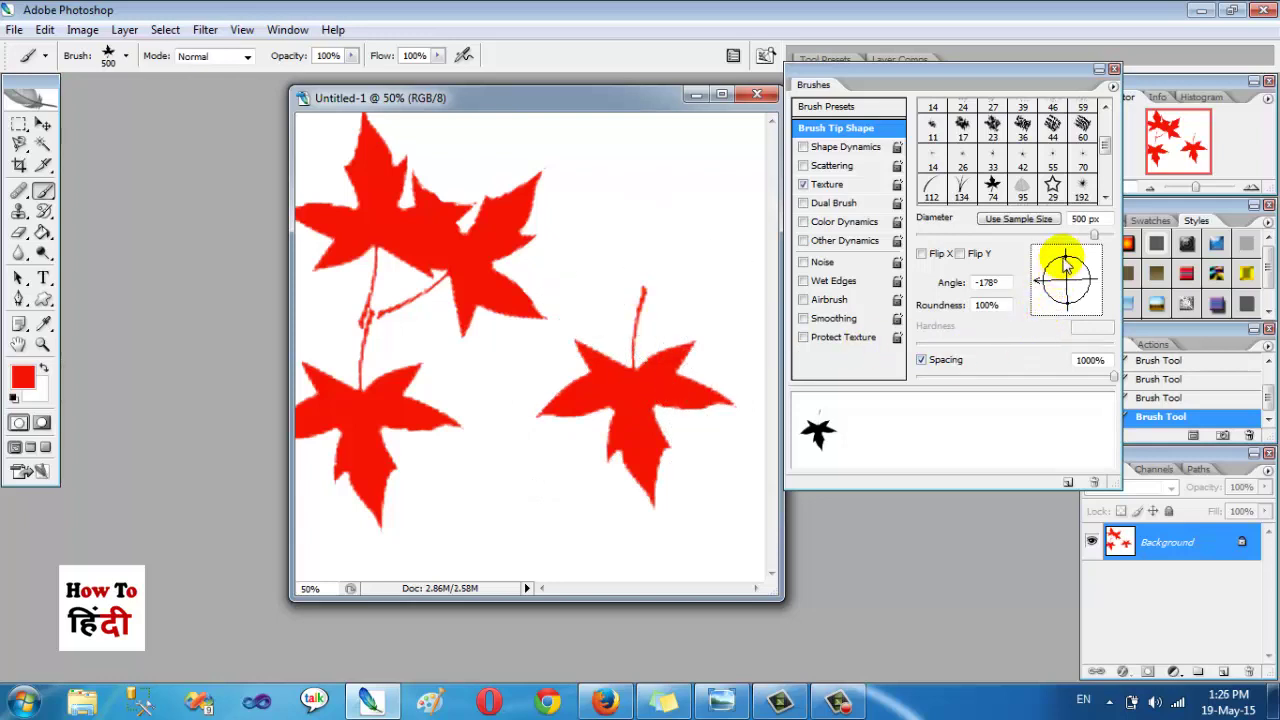
- Squash roundness to 80% then 44%, stamp flattened leaves, and revert the canvas to blank
drag(1066, 262, 1066, 267)
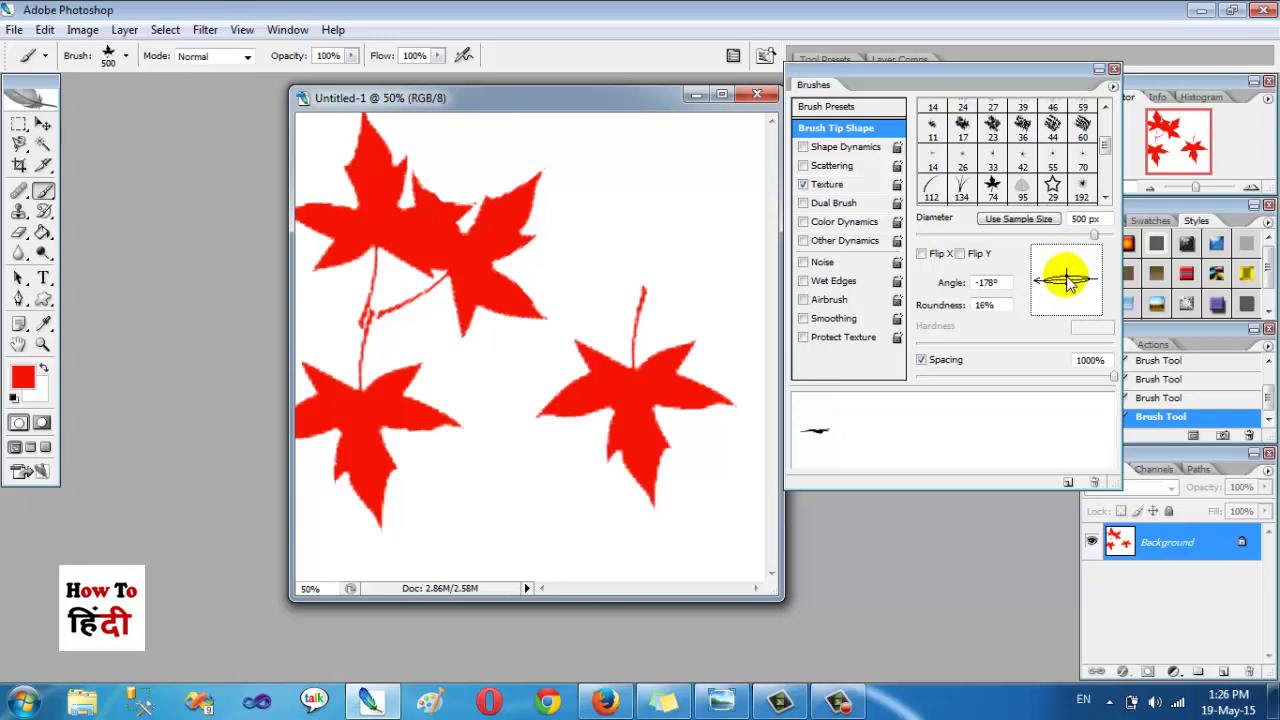
click(662, 250)
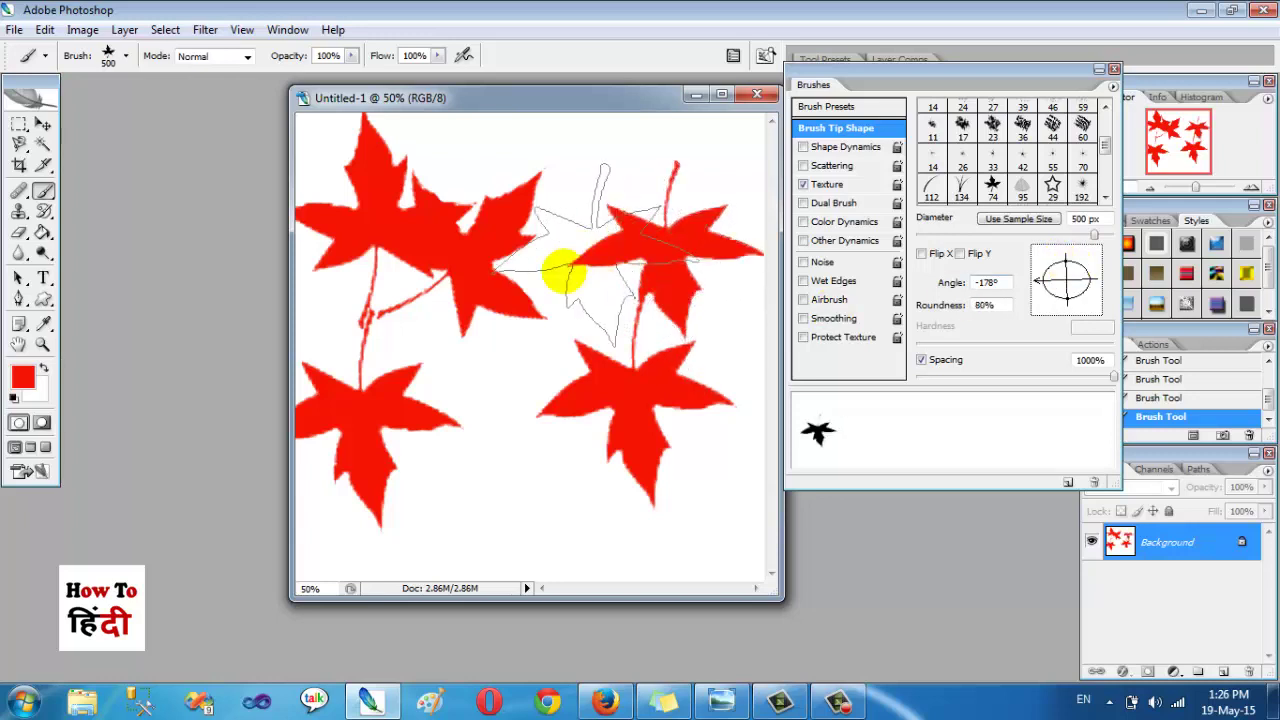
click(528, 460)
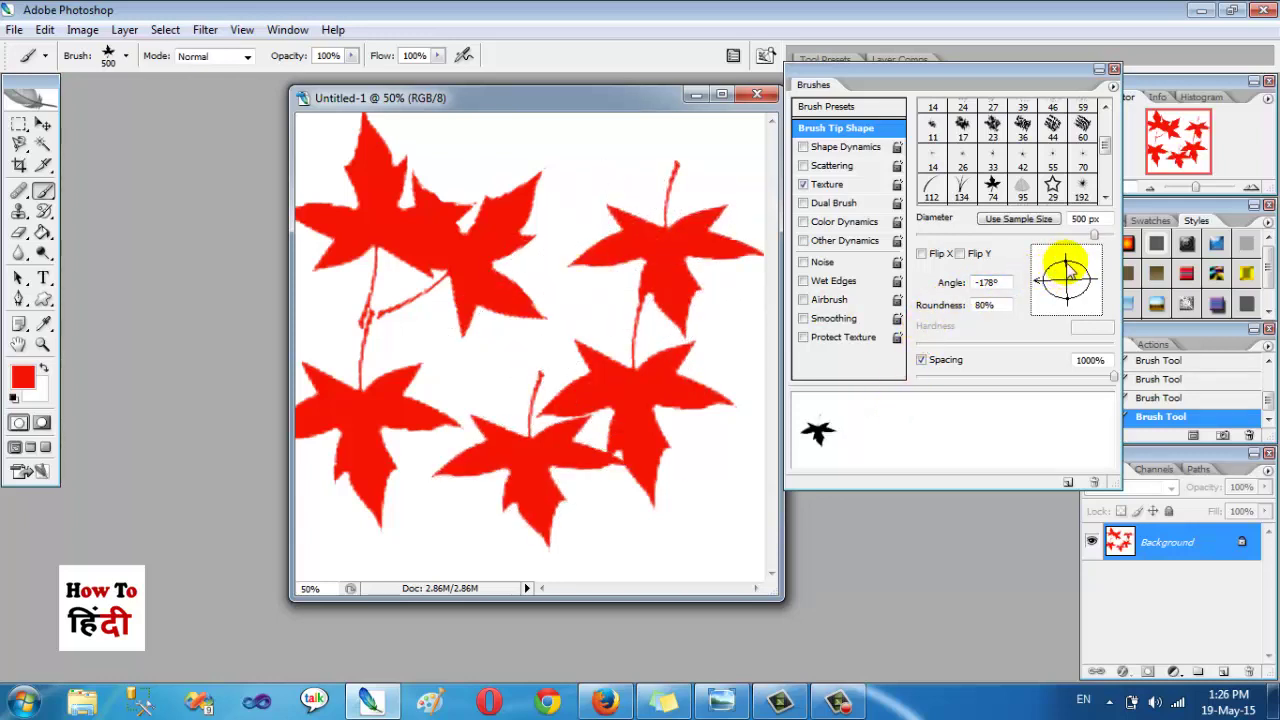
drag(1068, 272, 1068, 276)
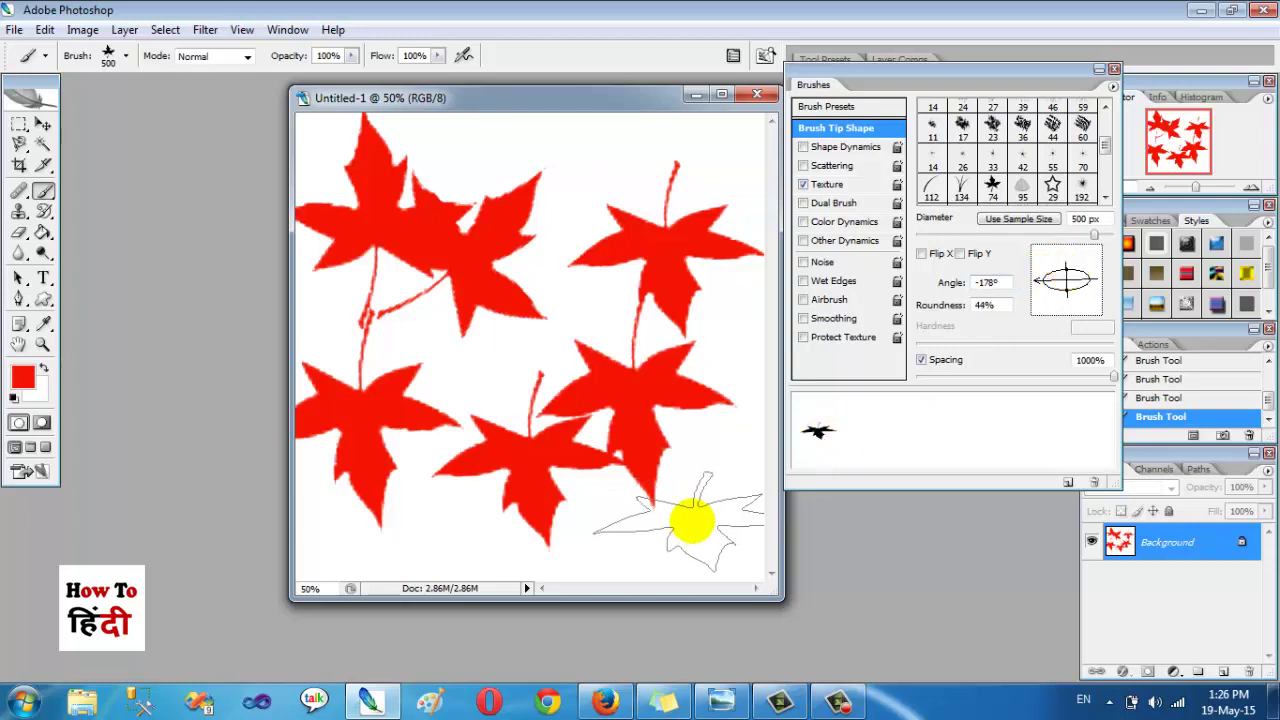
click(685, 520)
click(540, 200)
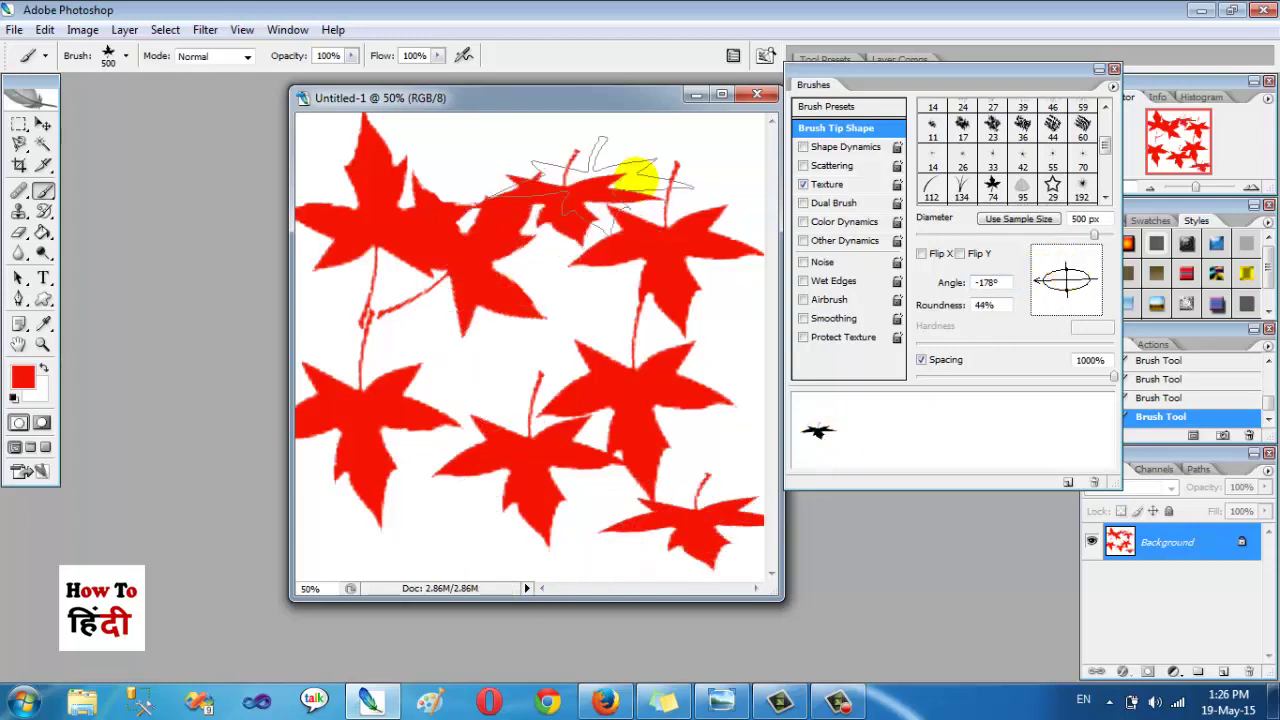
click(680, 180)
click(1205, 396)
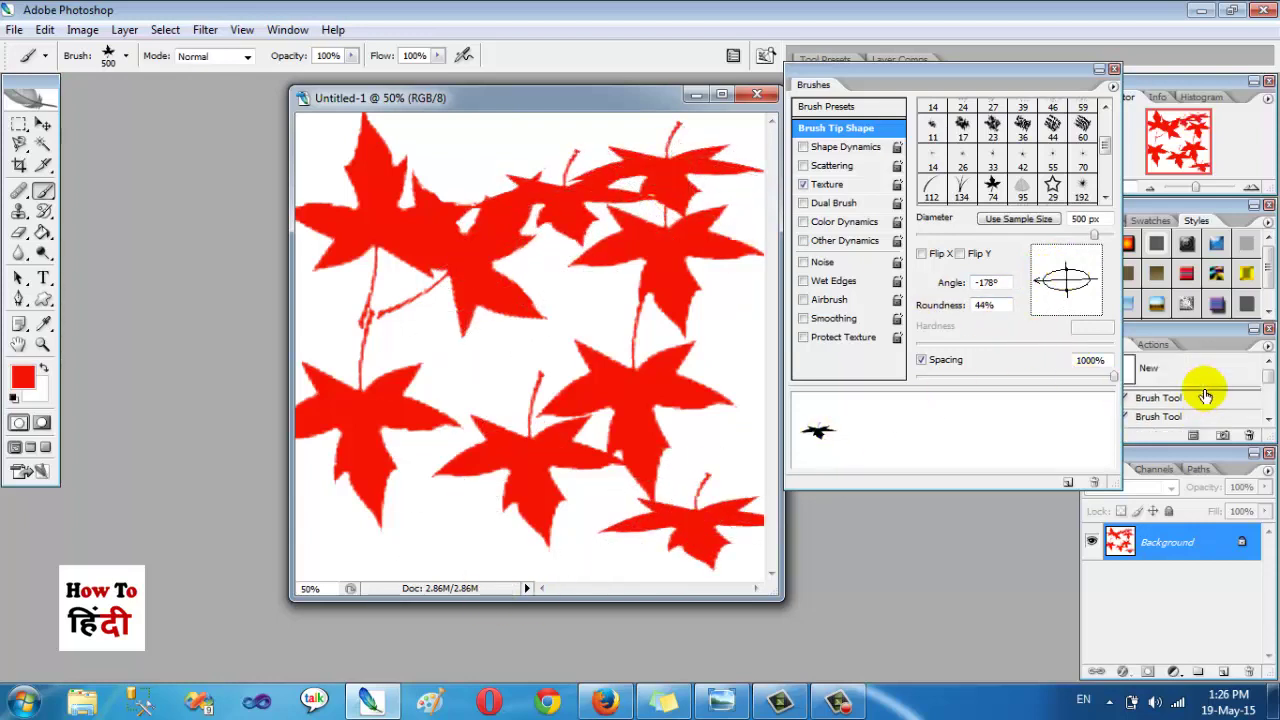
click(1201, 372)
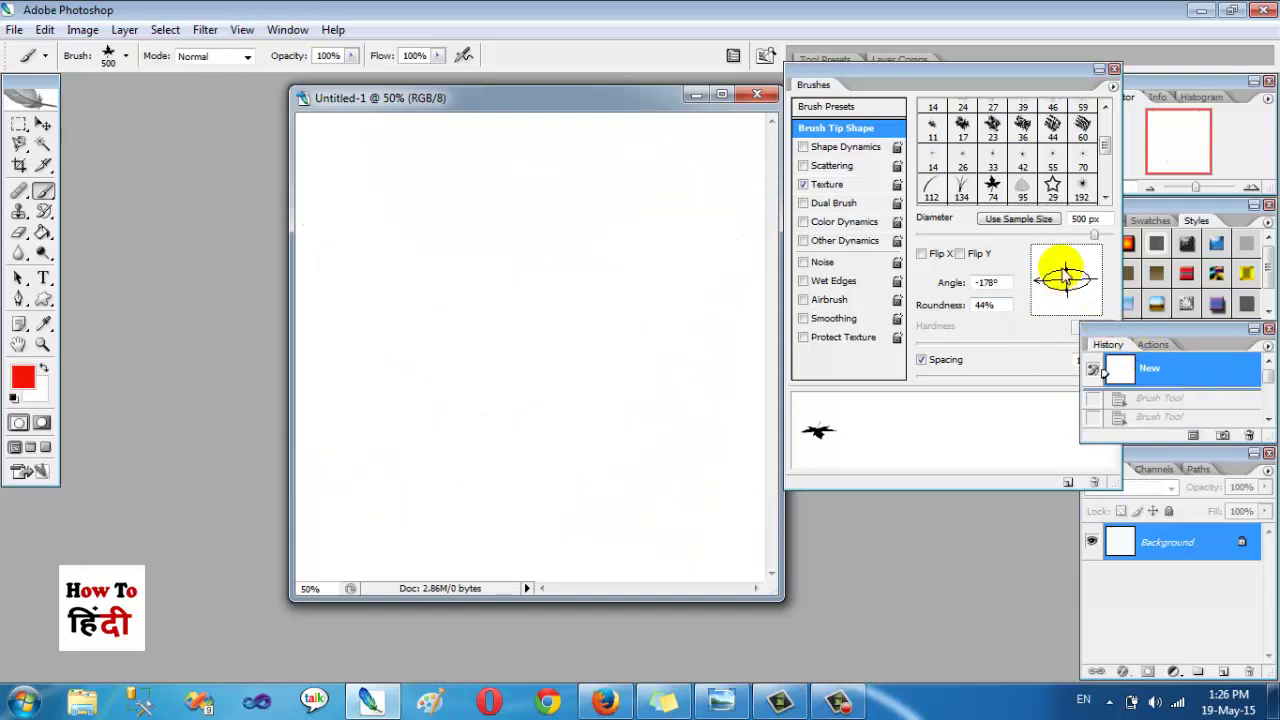
- Restore the leaf tip to 100% roundness and stamp one upright leaf near the top centre
drag(1065, 272, 1117, 288)
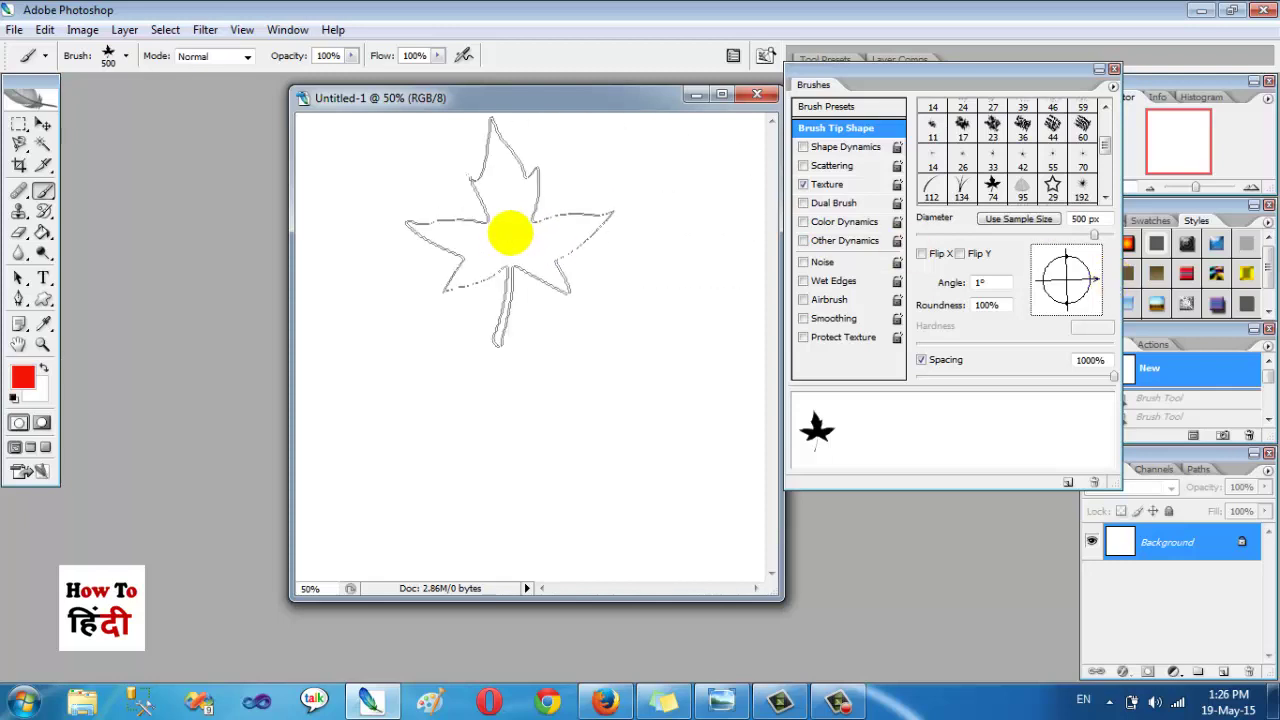
click(507, 233)
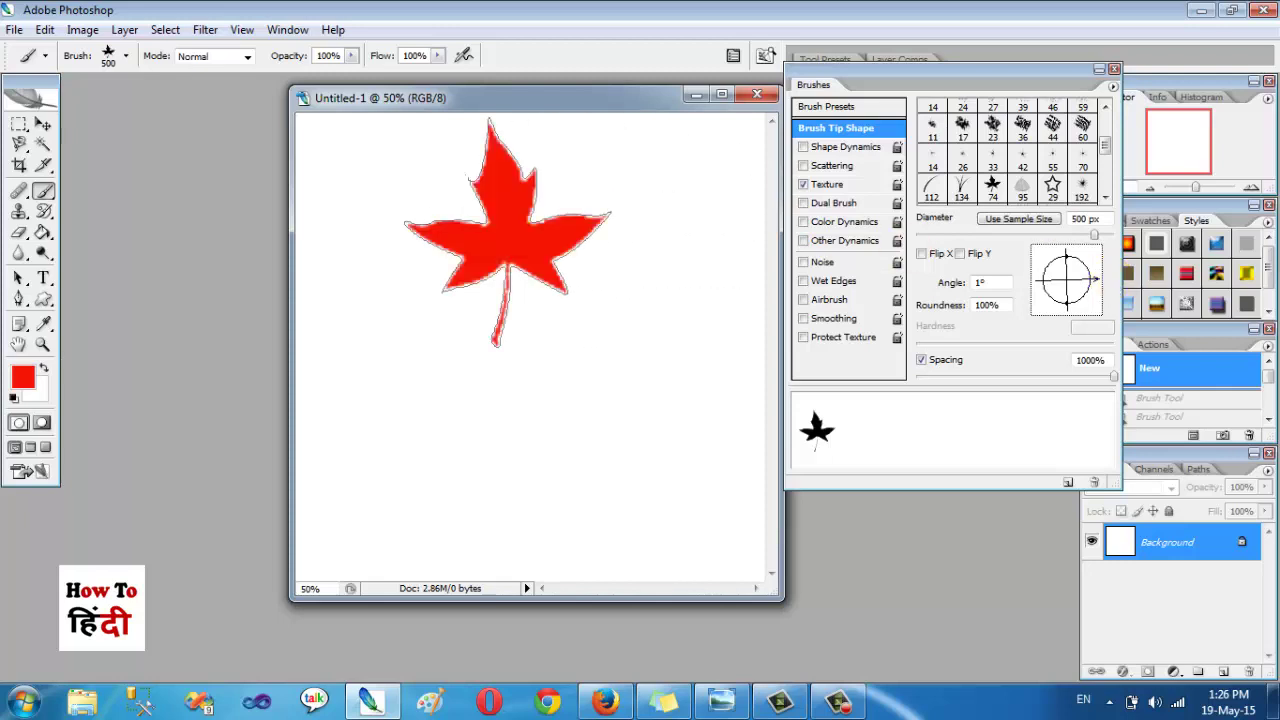
click(124, 56)
- Pick the 19 px round brush, stamp a test dot, and flatten its tip to 52% roundness
click(109, 349)
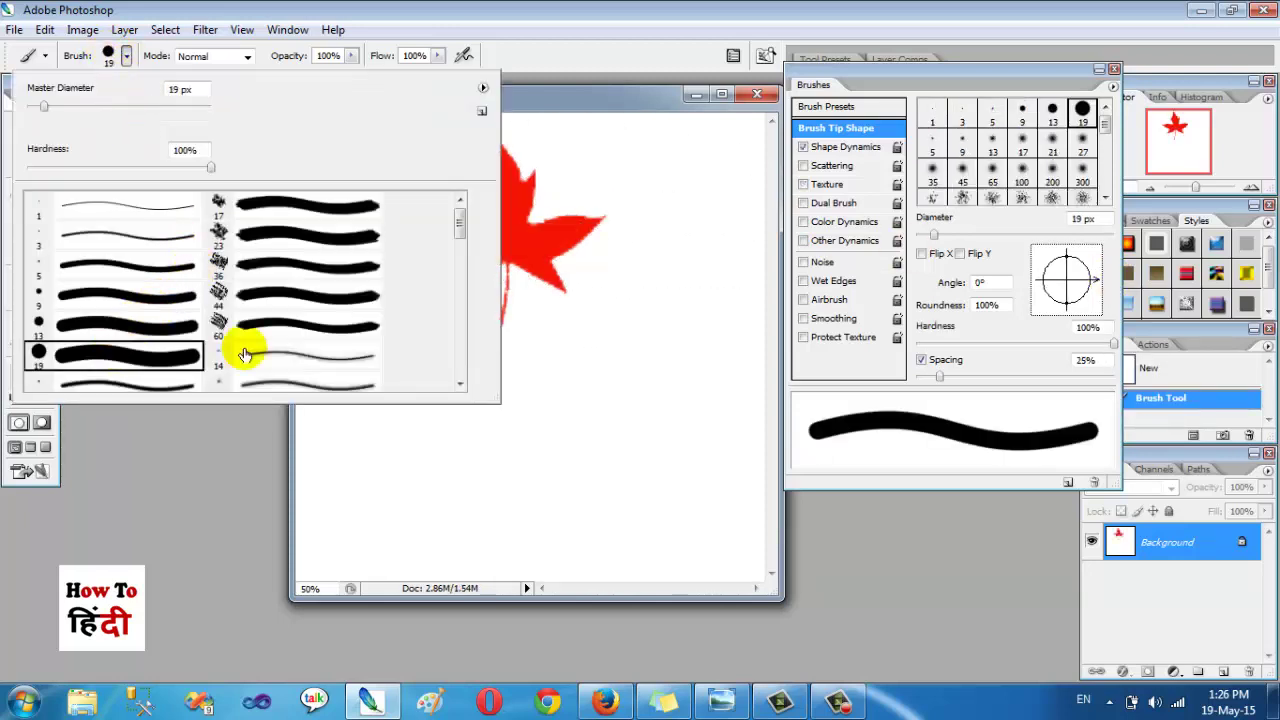
click(690, 305)
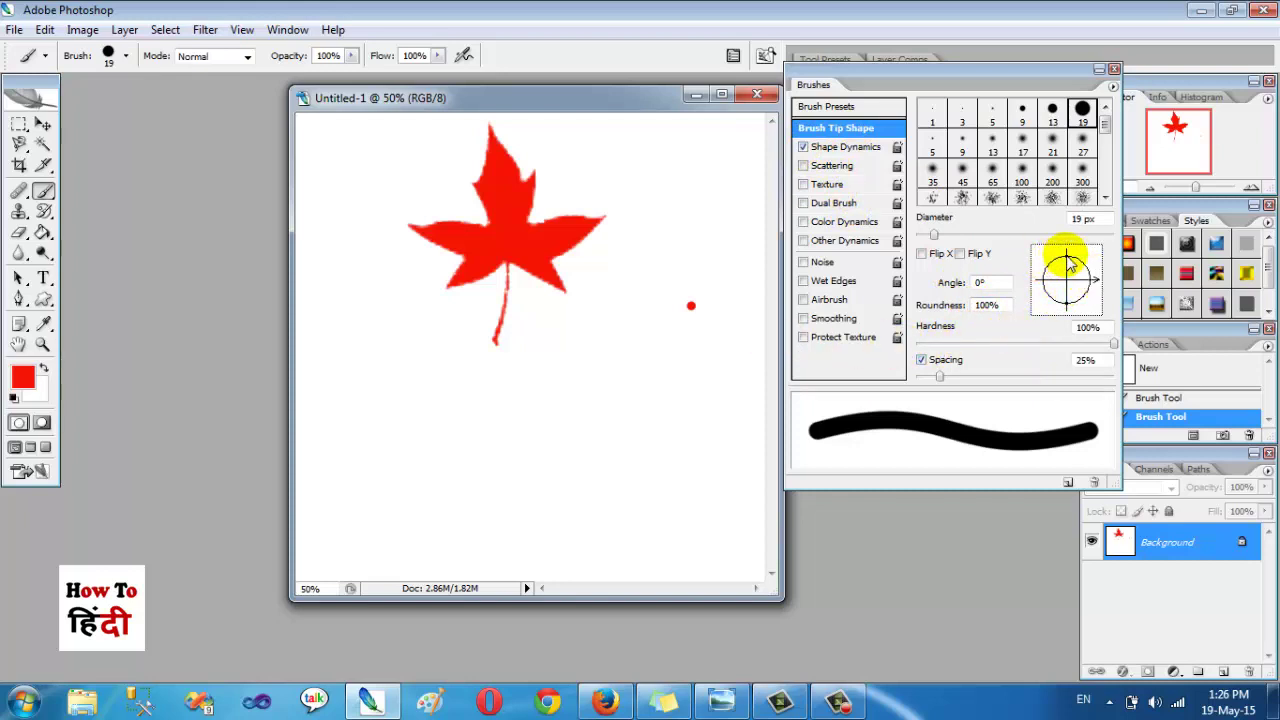
mouse_move(1068, 262)
mouse_down()
mouse_move(1070, 297)
mouse_move(1068, 274)
mouse_move(1107, 295)
mouse_move(1016, 270)
mouse_move(1016, 256)
mouse_up()
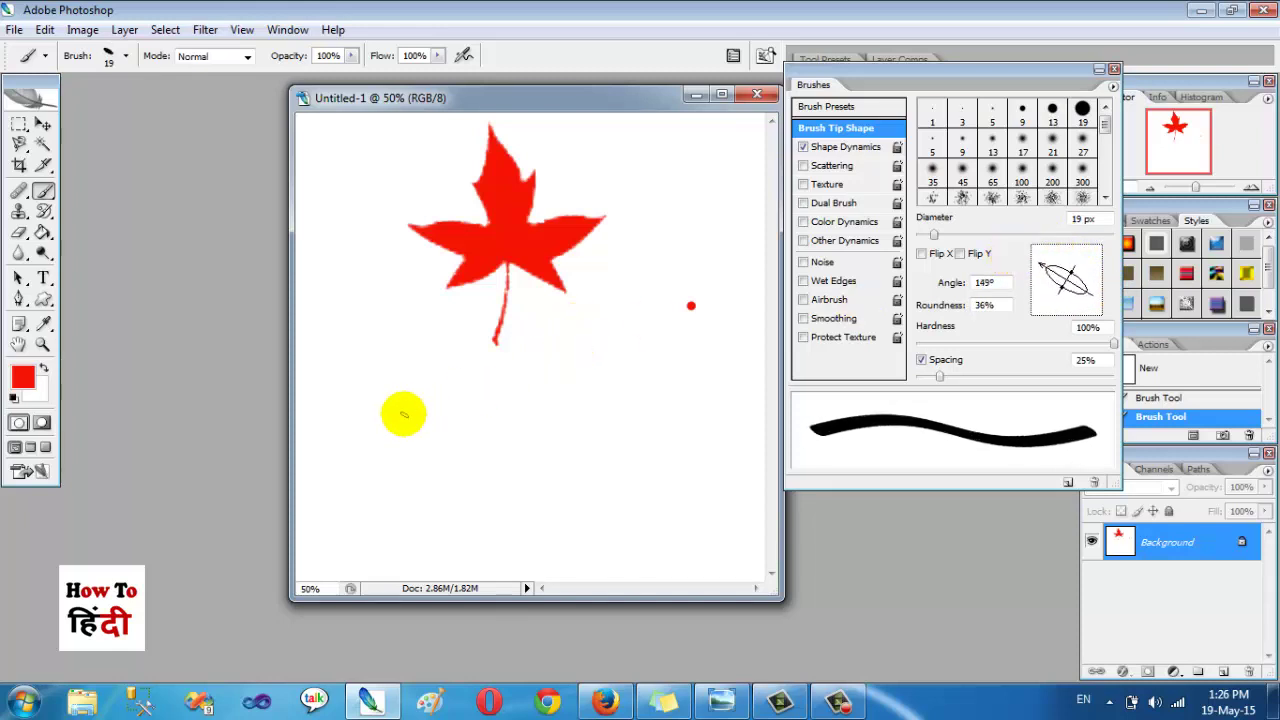
- Paint red test strokes, then flatten the tip to 24% roundness and enlarge it to 60 px
mouse_move(403, 413)
mouse_down()
mouse_move(443, 323)
mouse_move(355, 398)
mouse_move(517, 449)
mouse_move(629, 449)
mouse_move(597, 391)
mouse_move(590, 300)
mouse_up()
drag(620, 258, 677, 350)
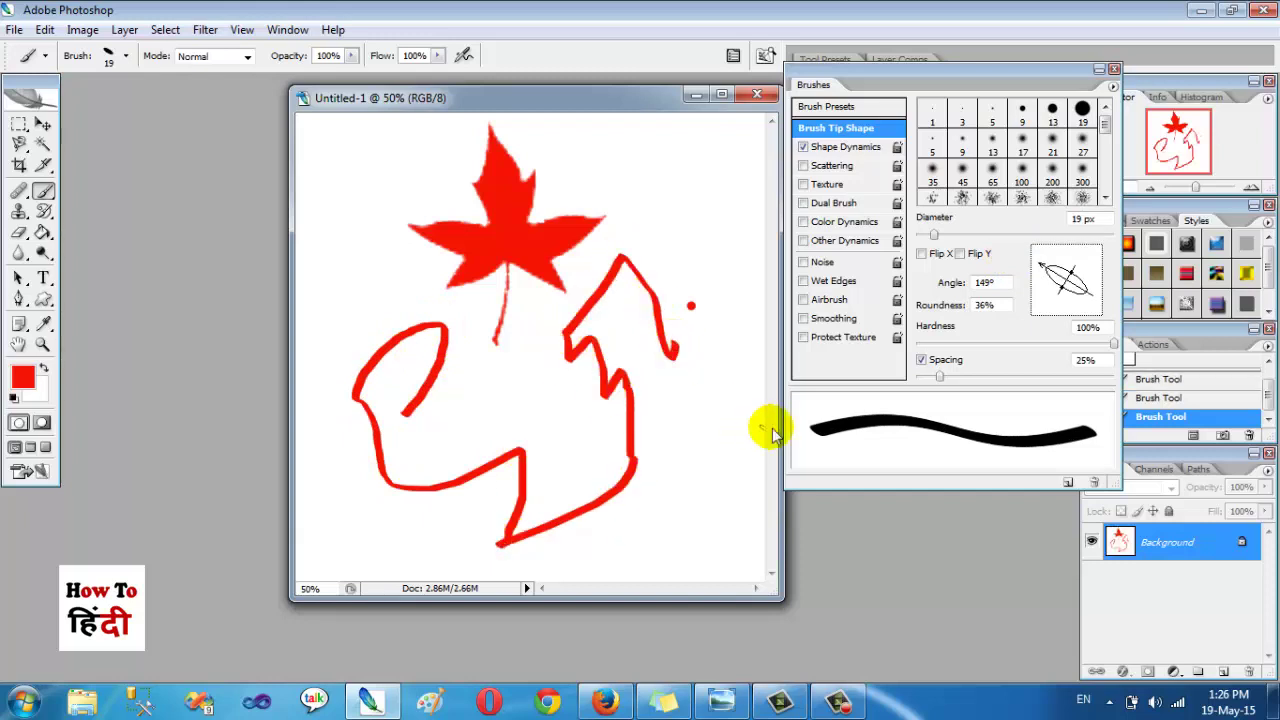
drag(1075, 272, 1070, 268)
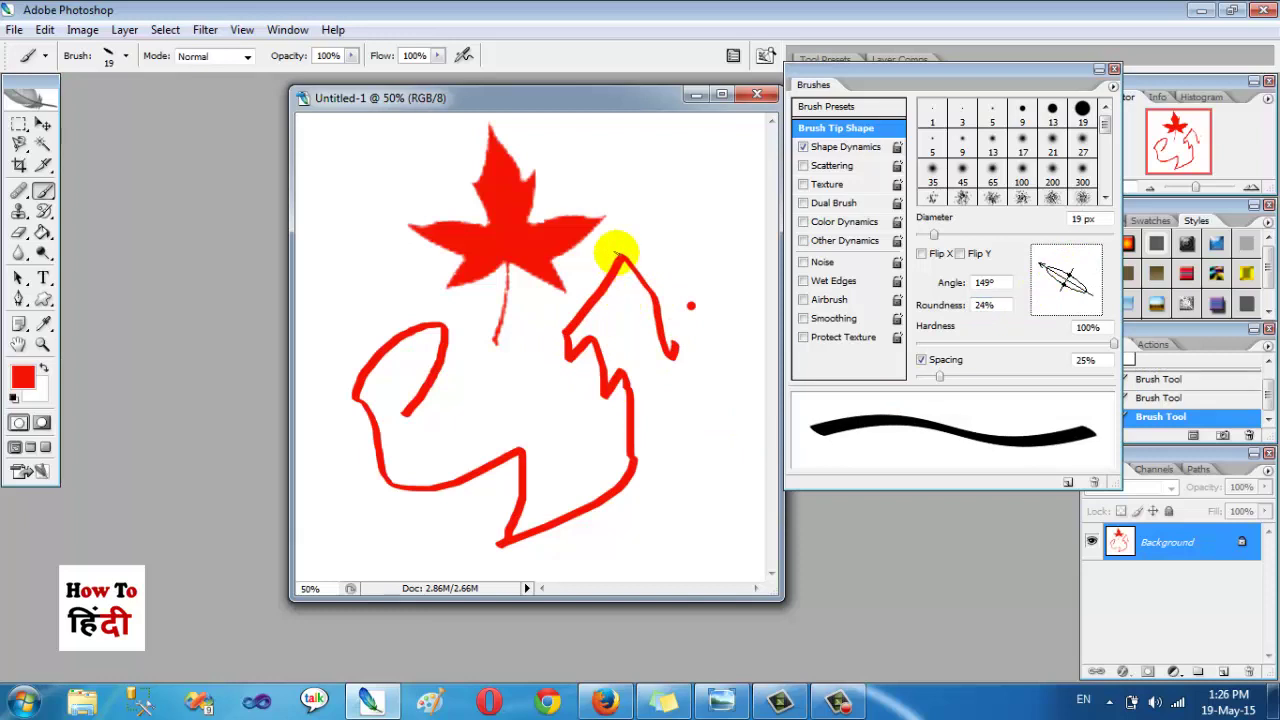
key(bracketright)
key(bracketright)
key(bracketright)
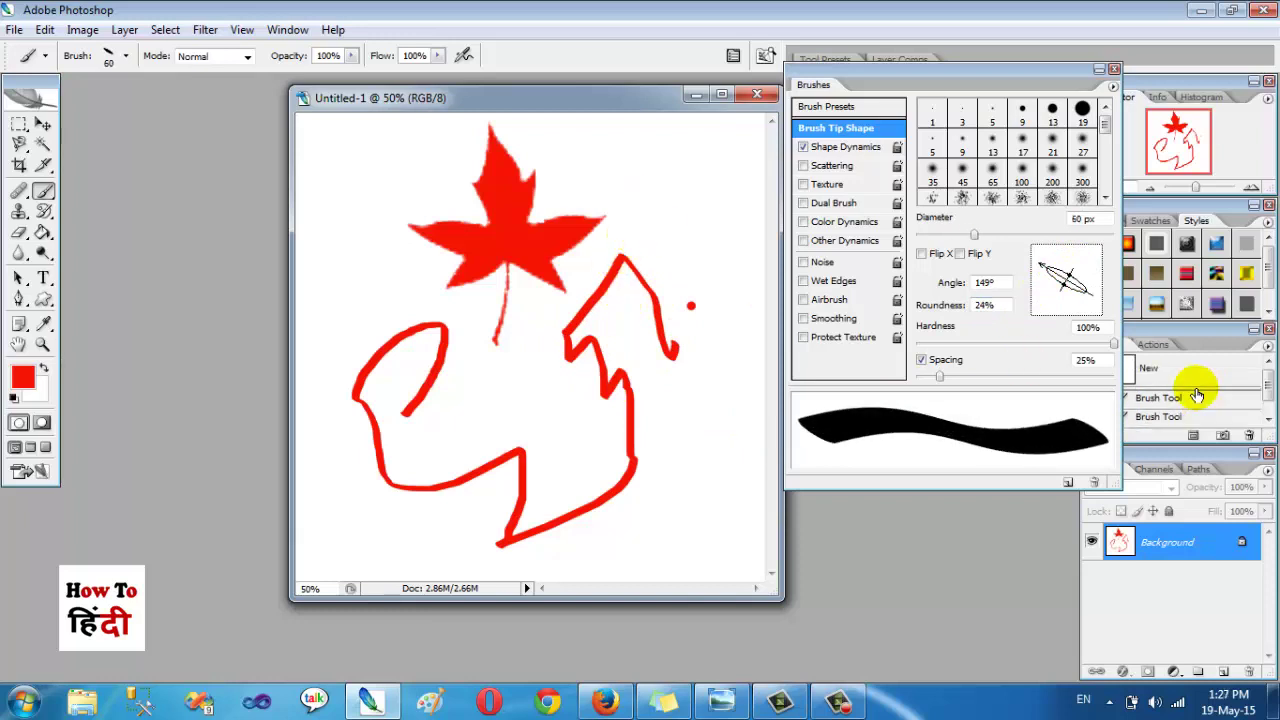
- Revert to the blank snapshot and paint hooked, zigzag and wavy red calligraphic strokes
click(1120, 368)
mouse_move(418, 288)
mouse_down()
mouse_move(337, 265)
mouse_move(394, 432)
mouse_move(326, 485)
mouse_up()
drag(507, 365, 718, 282)
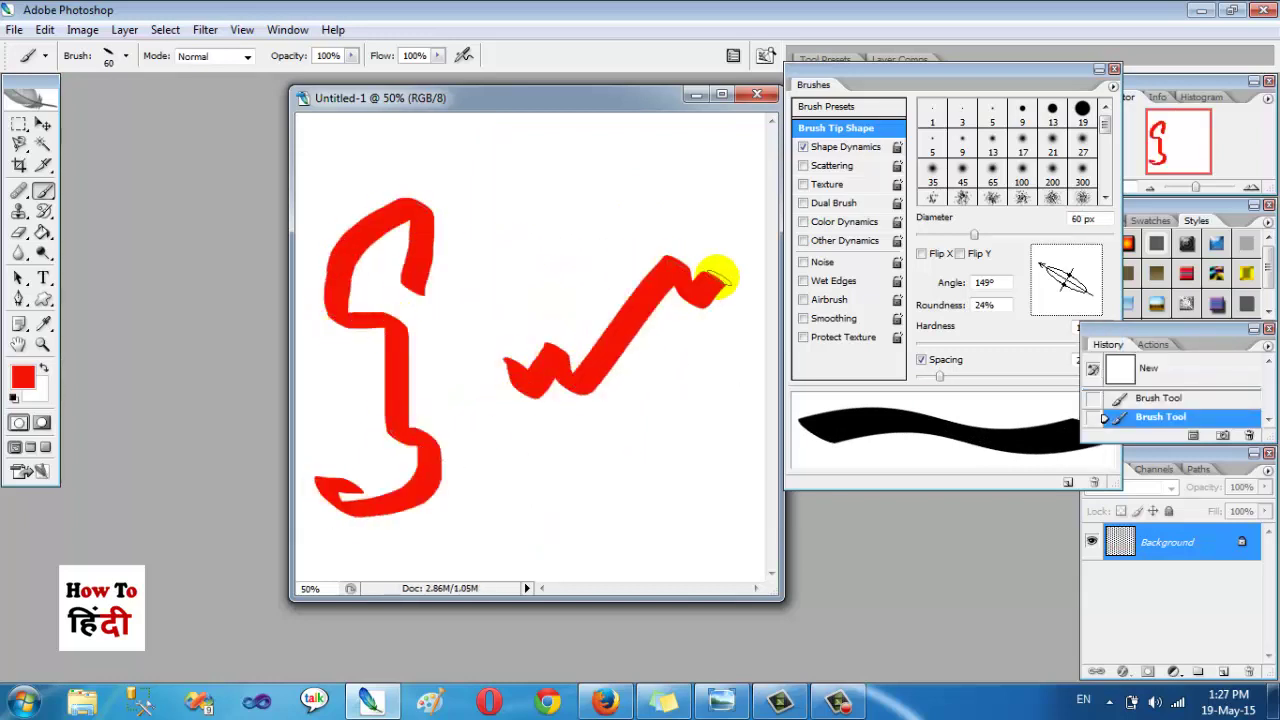
mouse_move(530, 214)
mouse_down()
mouse_move(457, 243)
mouse_move(557, 288)
mouse_up()
mouse_move(640, 213)
mouse_down()
mouse_move(391, 157)
mouse_move(332, 180)
mouse_up()
mouse_move(647, 148)
mouse_down()
mouse_move(697, 155)
mouse_move(726, 246)
mouse_move(666, 571)
mouse_move(671, 466)
mouse_up()
mouse_move(566, 515)
mouse_down()
mouse_move(569, 443)
mouse_move(505, 470)
mouse_up()
drag(440, 400, 455, 340)
drag(608, 308, 593, 240)
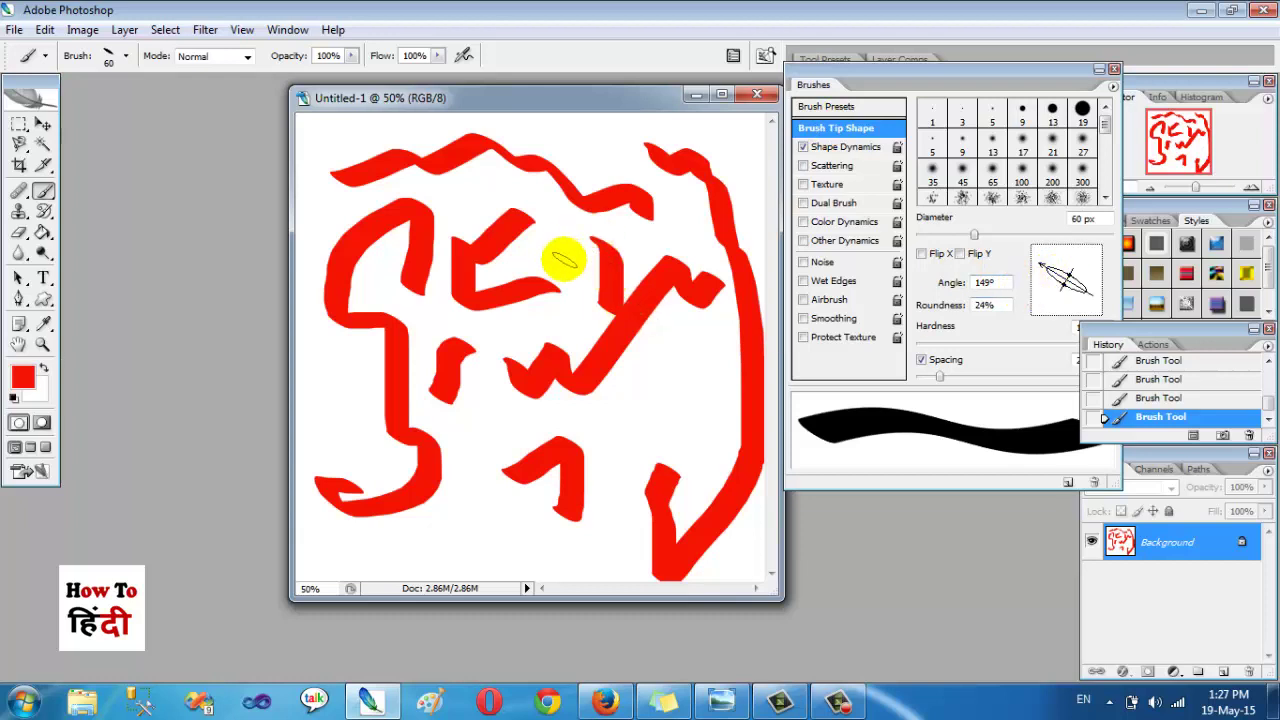
- Revert to blank again and paint curved and S-shaped red test strokes
scroll(1175, 395, up, 2)
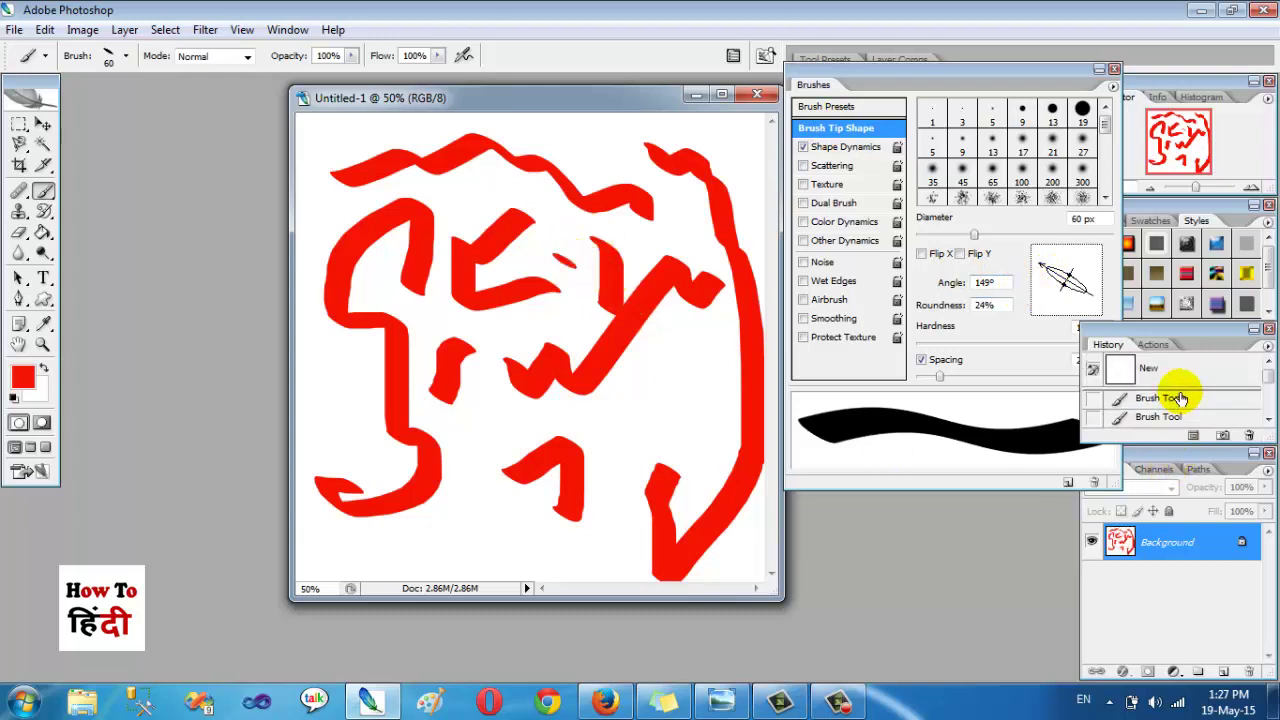
click(1183, 372)
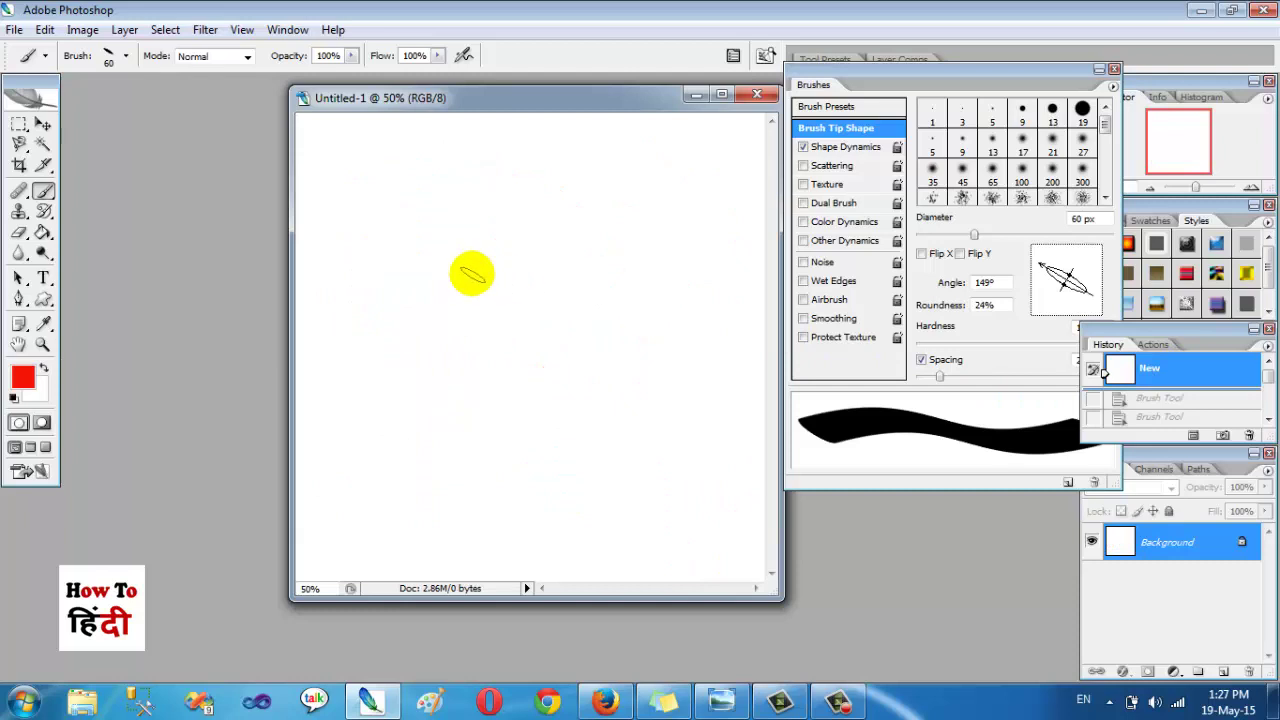
drag(440, 184, 398, 238)
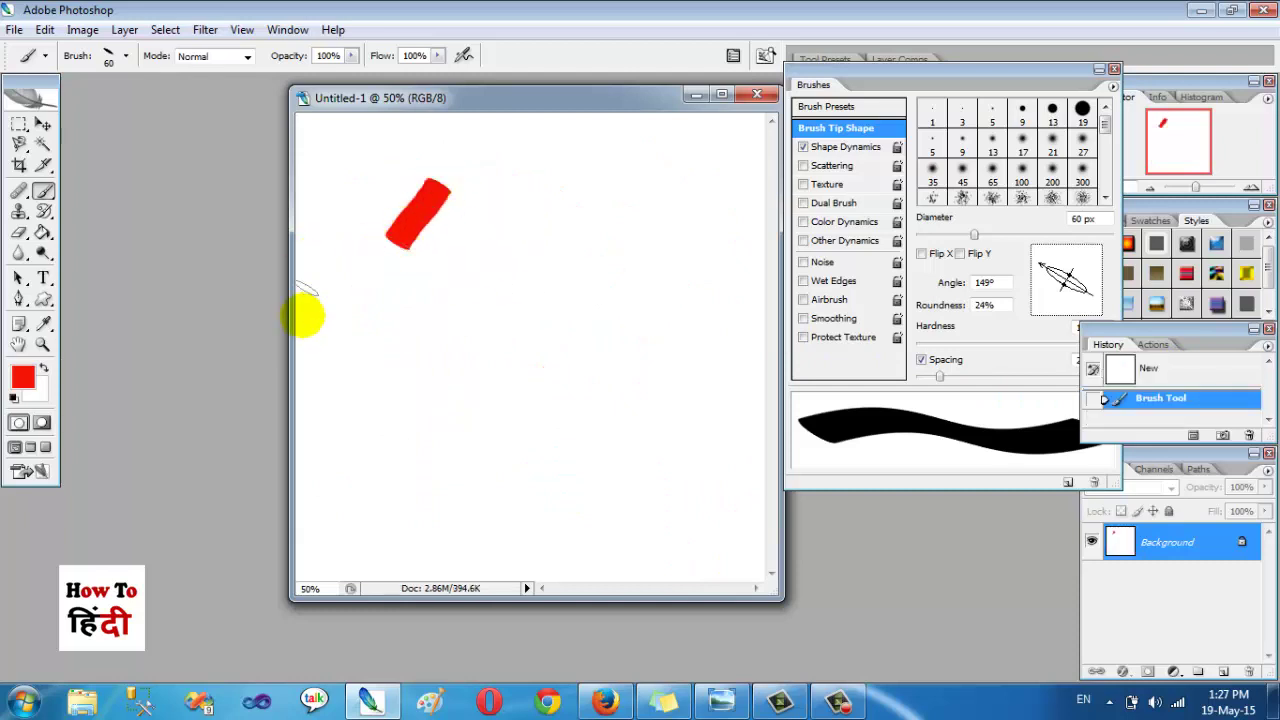
click(45, 56)
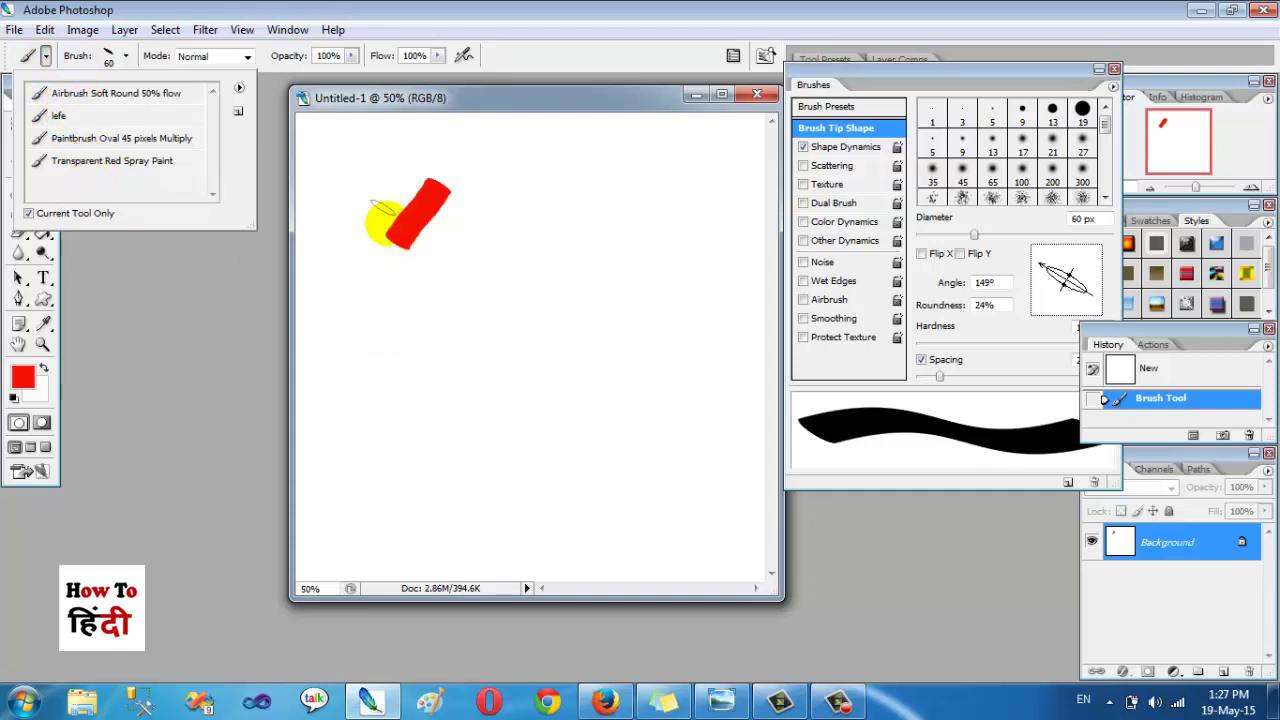
mouse_move(525, 207)
mouse_down()
mouse_move(443, 323)
mouse_move(363, 266)
mouse_move(466, 145)
mouse_move(650, 148)
mouse_up()
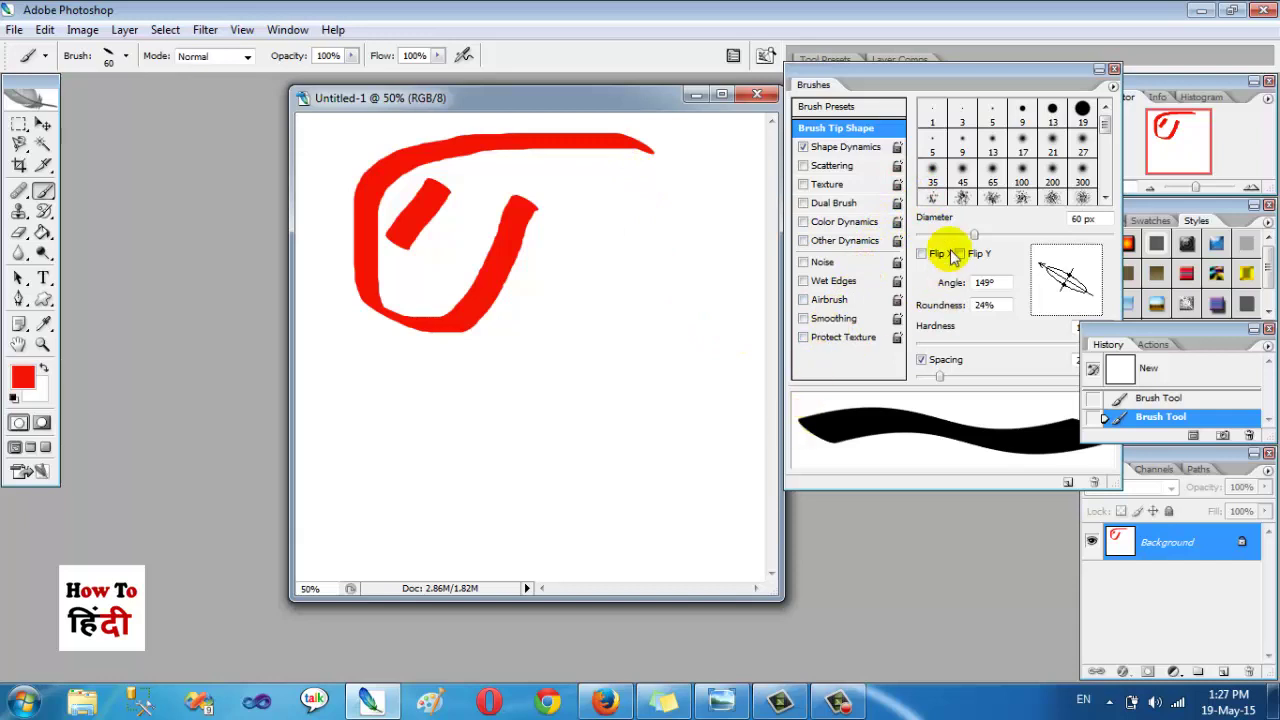
mouse_move(605, 245)
mouse_down()
mouse_move(557, 251)
mouse_move(646, 337)
mouse_move(596, 435)
mouse_move(625, 475)
mouse_up()
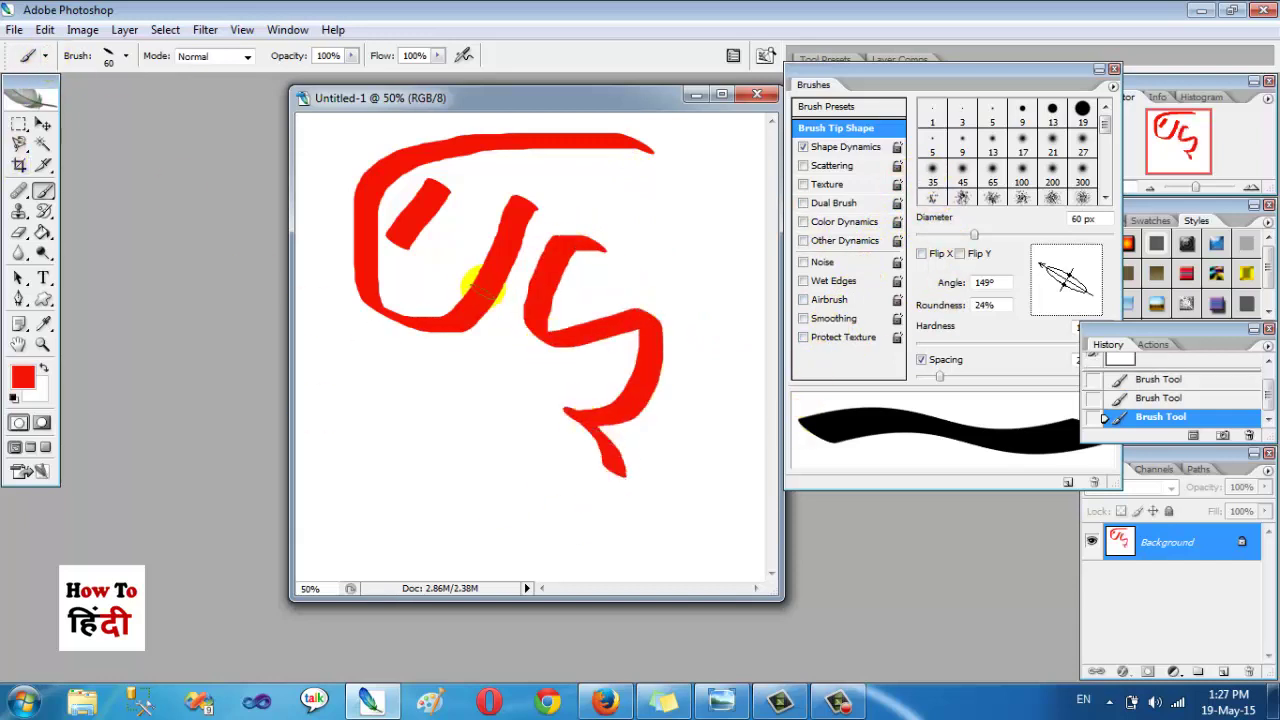
- Save the current 60 px flattened brush as a tool preset named 'ooo test 1'
click(45, 58)
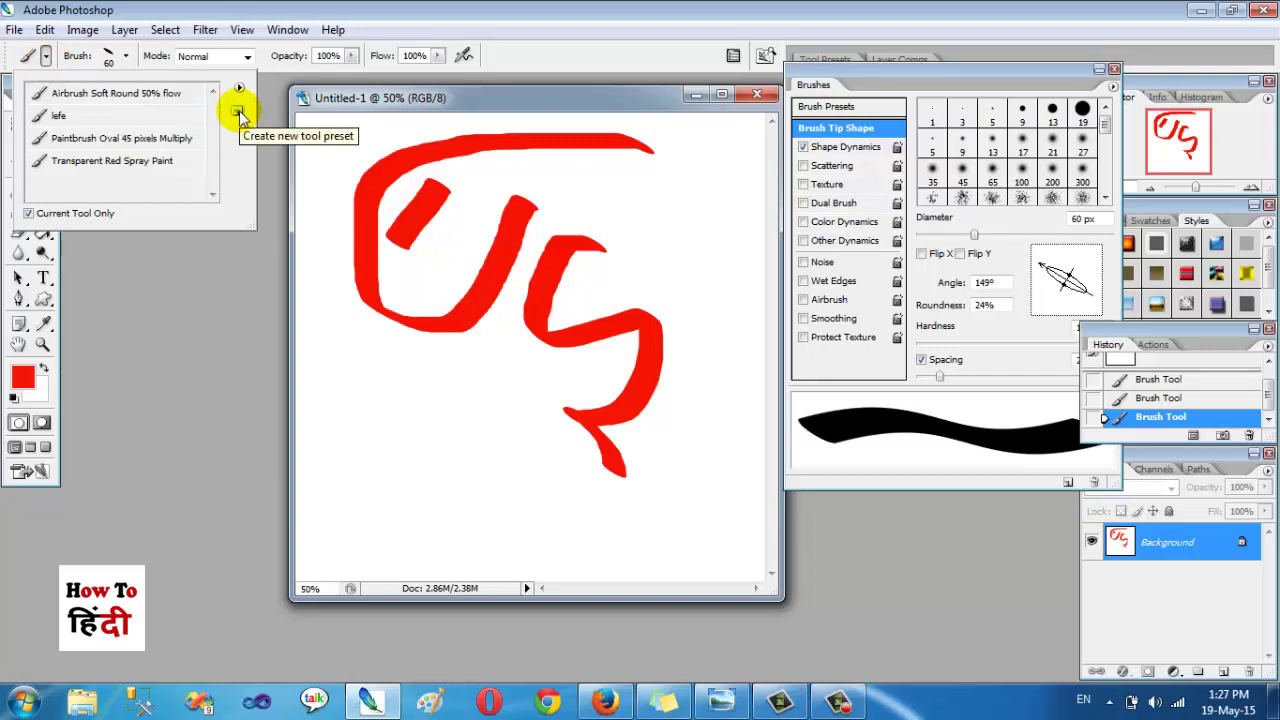
click(238, 112)
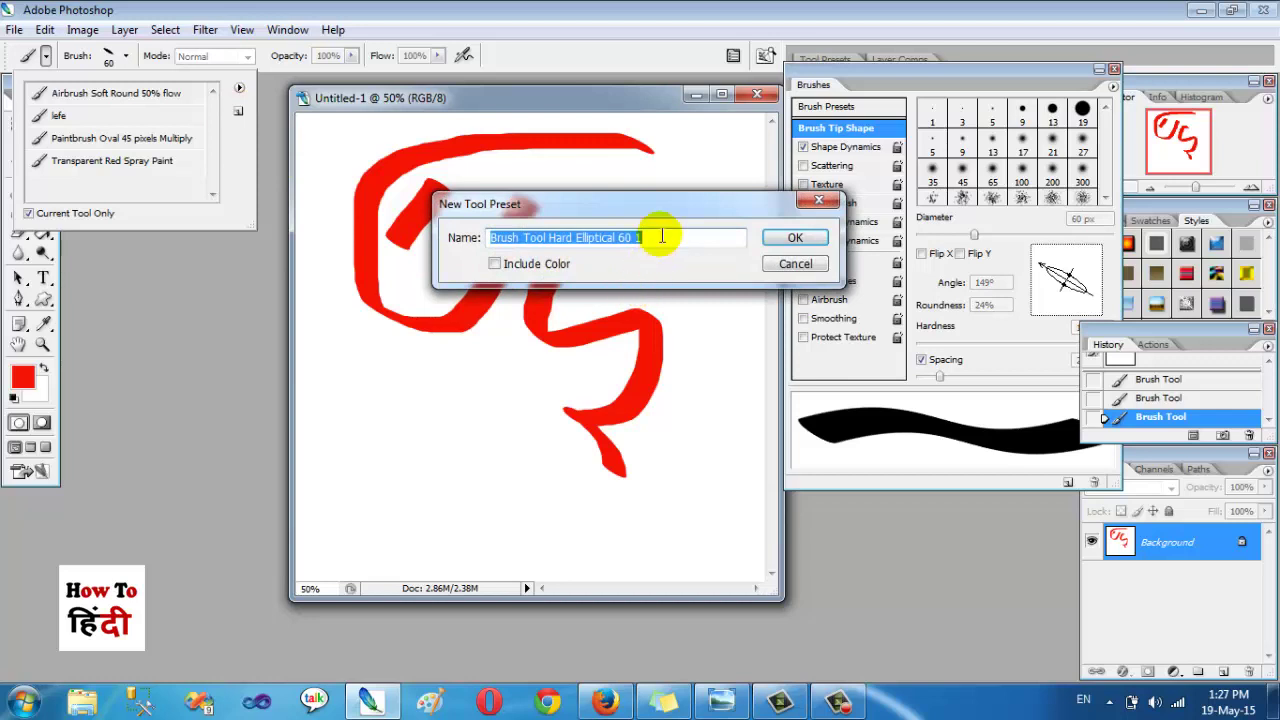
text(ooo test)
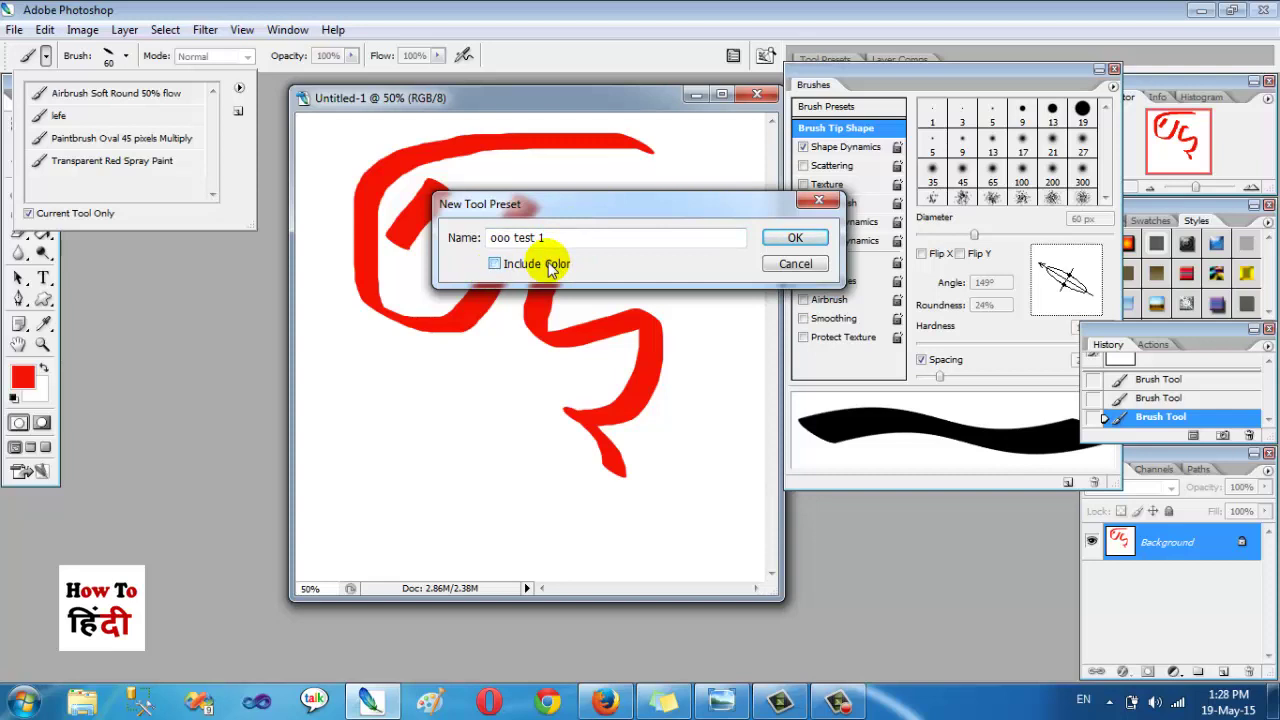
click(795, 237)
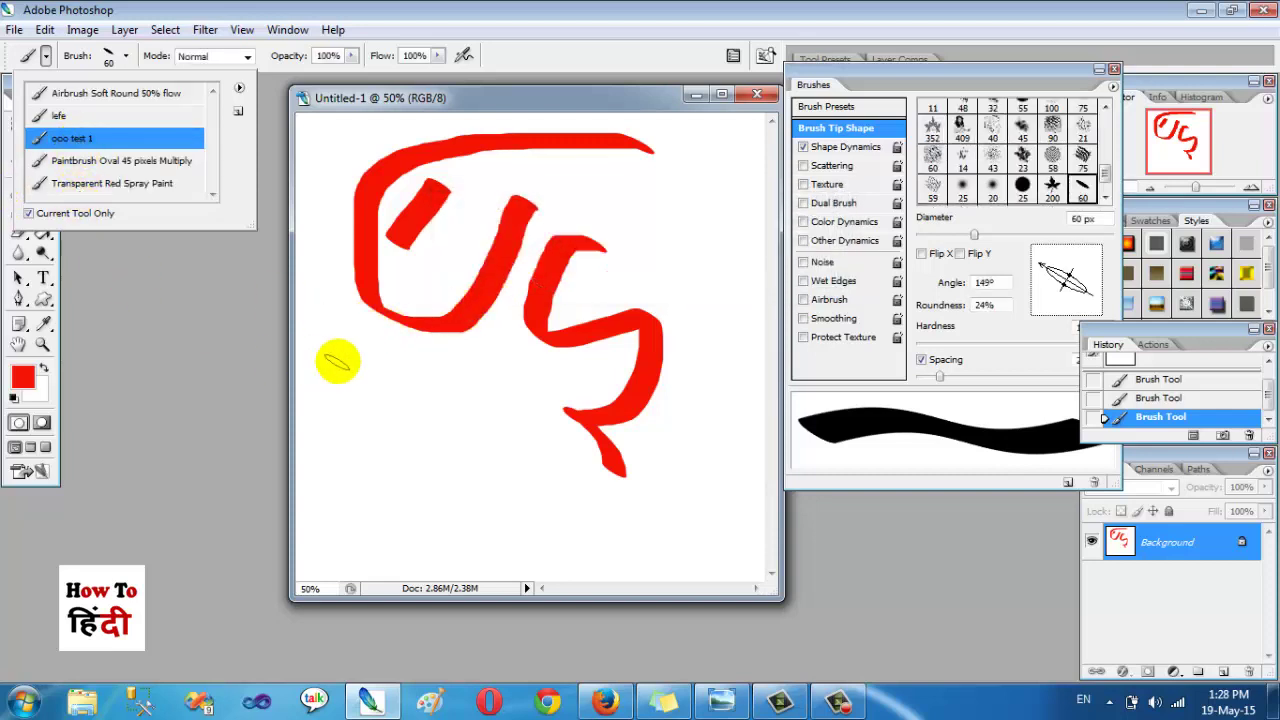
- Paint a red dab, then load the maple-leaf preset and stamp five red leaves below the strokes
drag(350, 382, 378, 366)
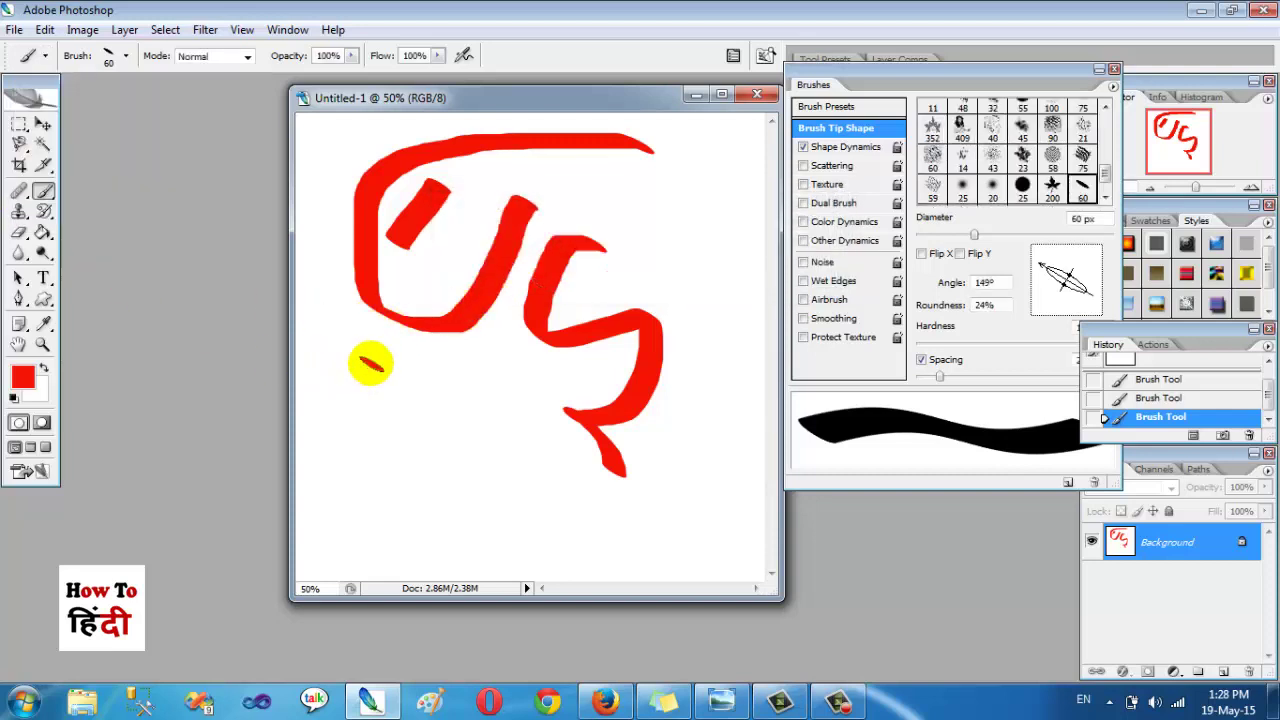
click(19, 124)
click(43, 195)
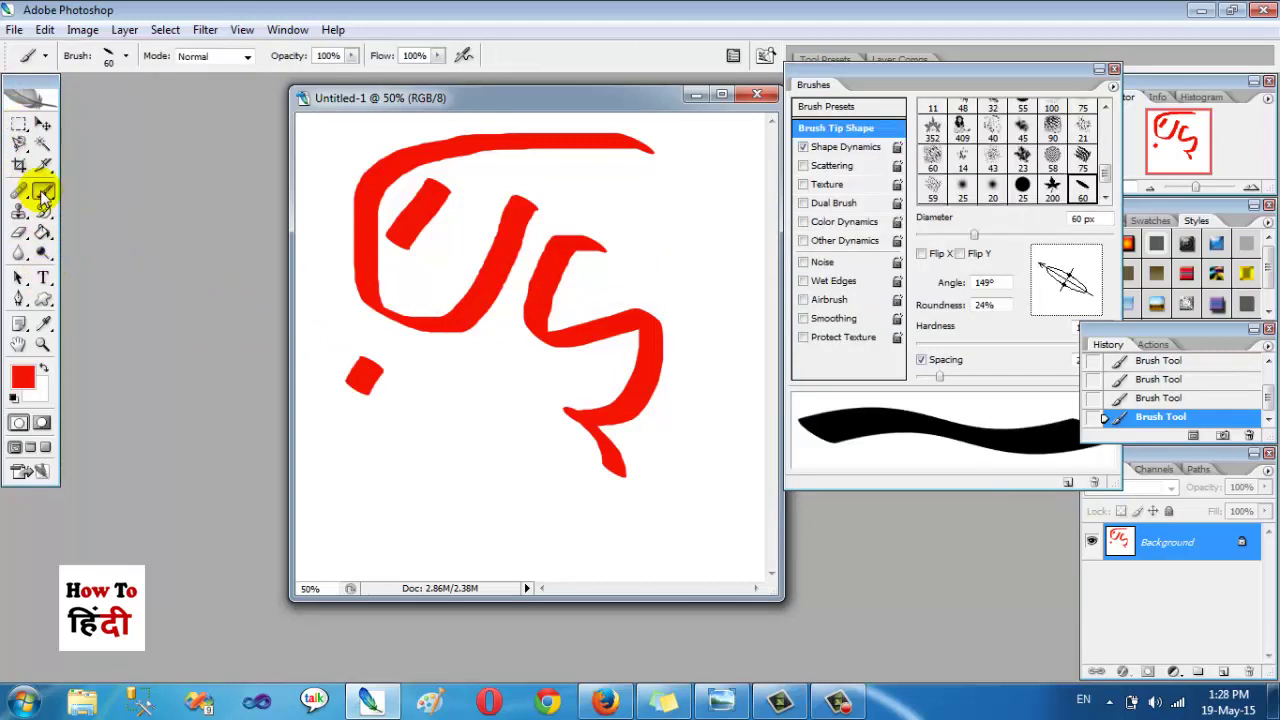
click(47, 57)
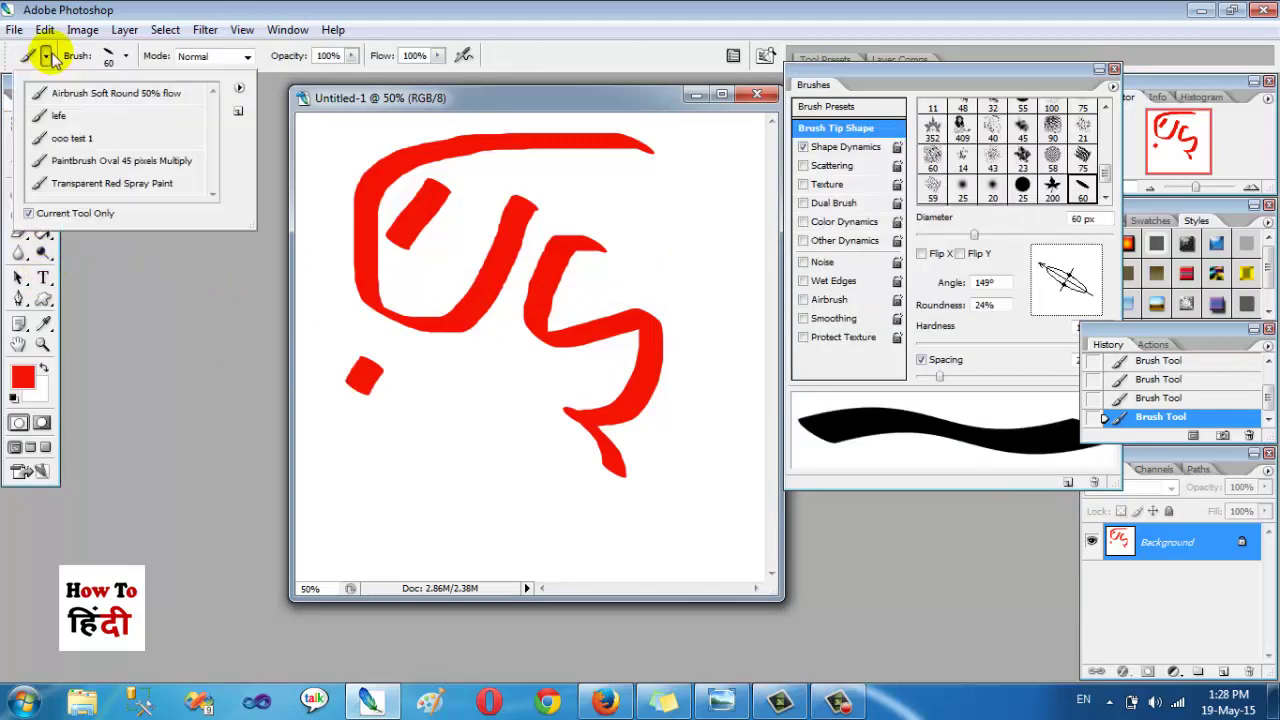
click(78, 135)
click(594, 357)
click(515, 410)
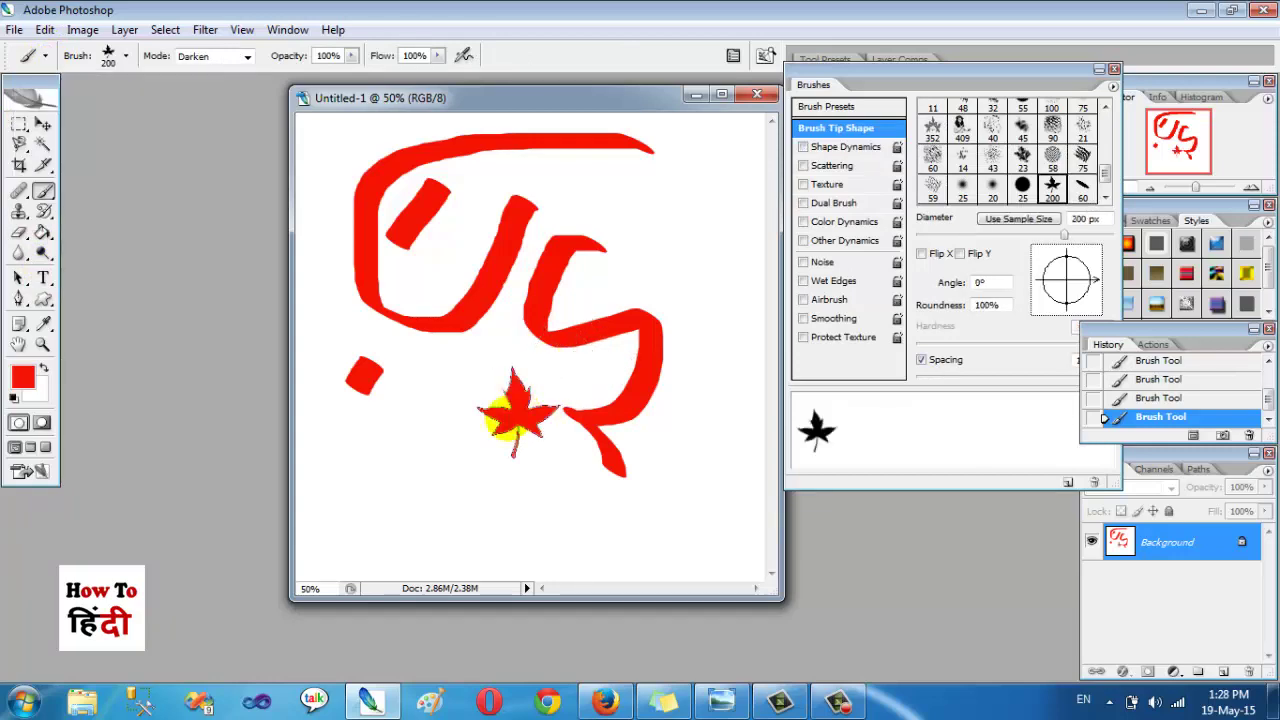
click(430, 455)
click(398, 478)
click(418, 385)
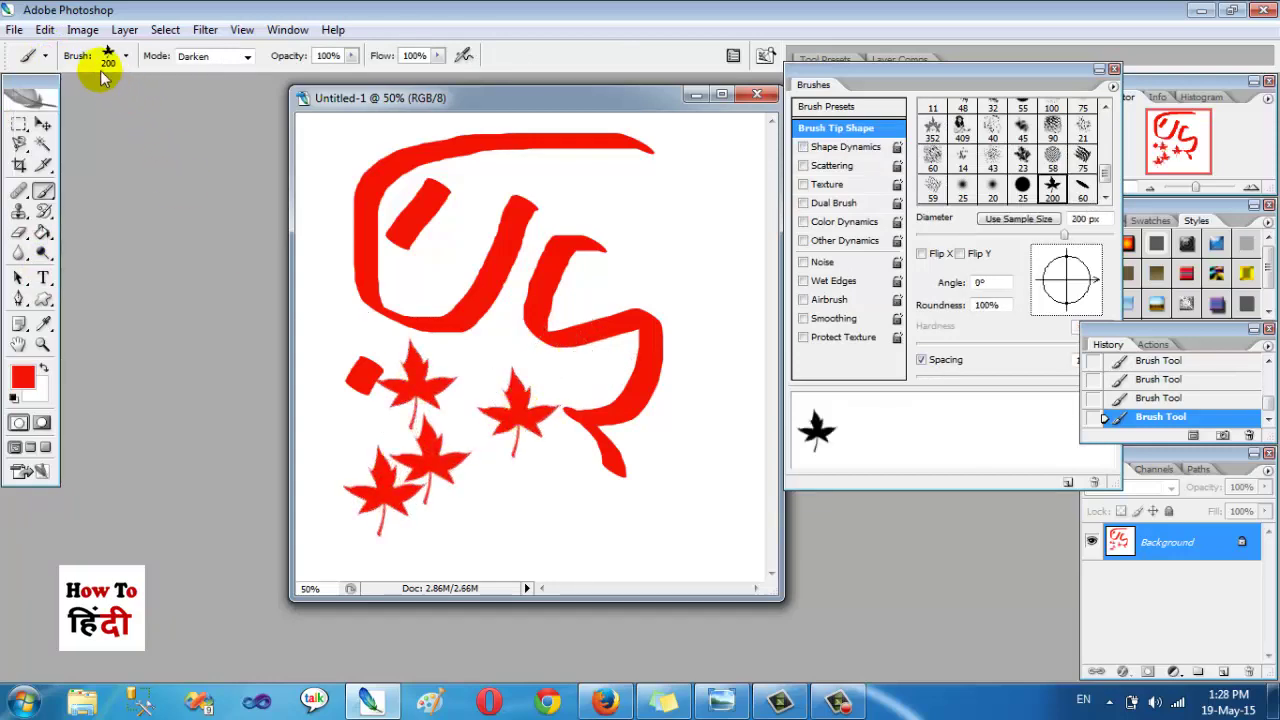
- Set the foreground colour to cyan in the Color Picker and revert the canvas to blank
click(43, 323)
click(22, 376)
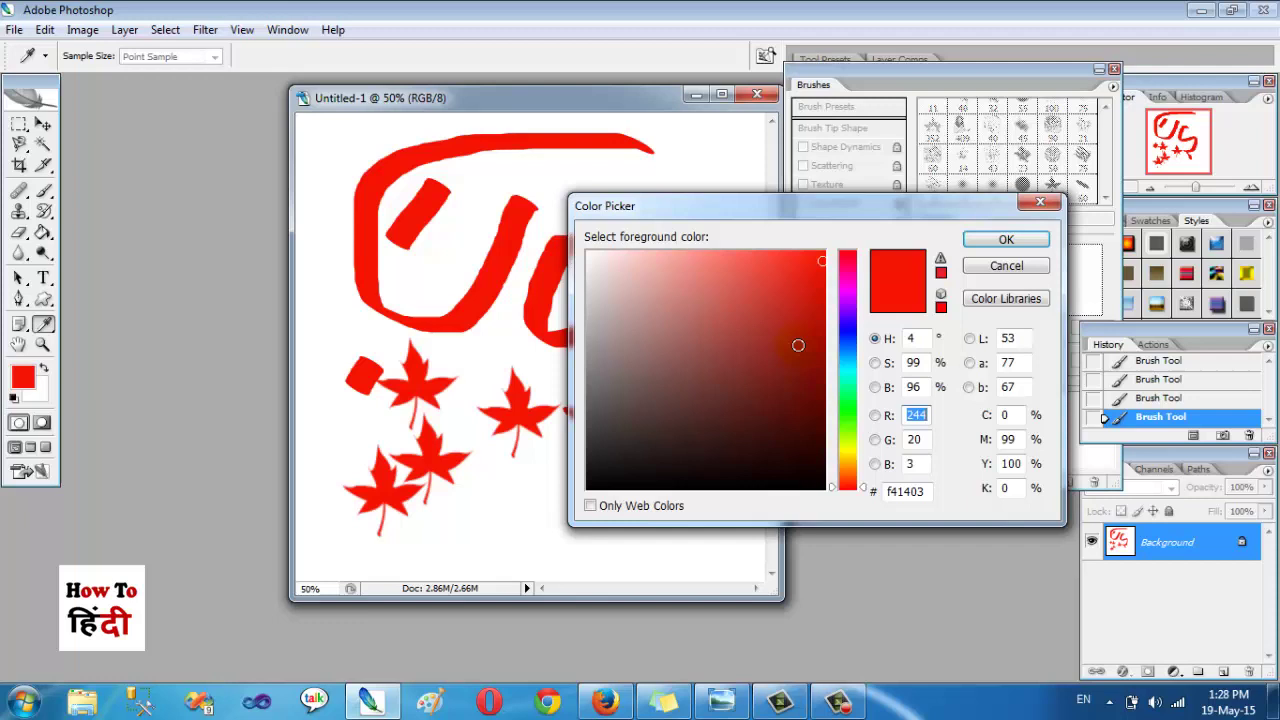
click(853, 369)
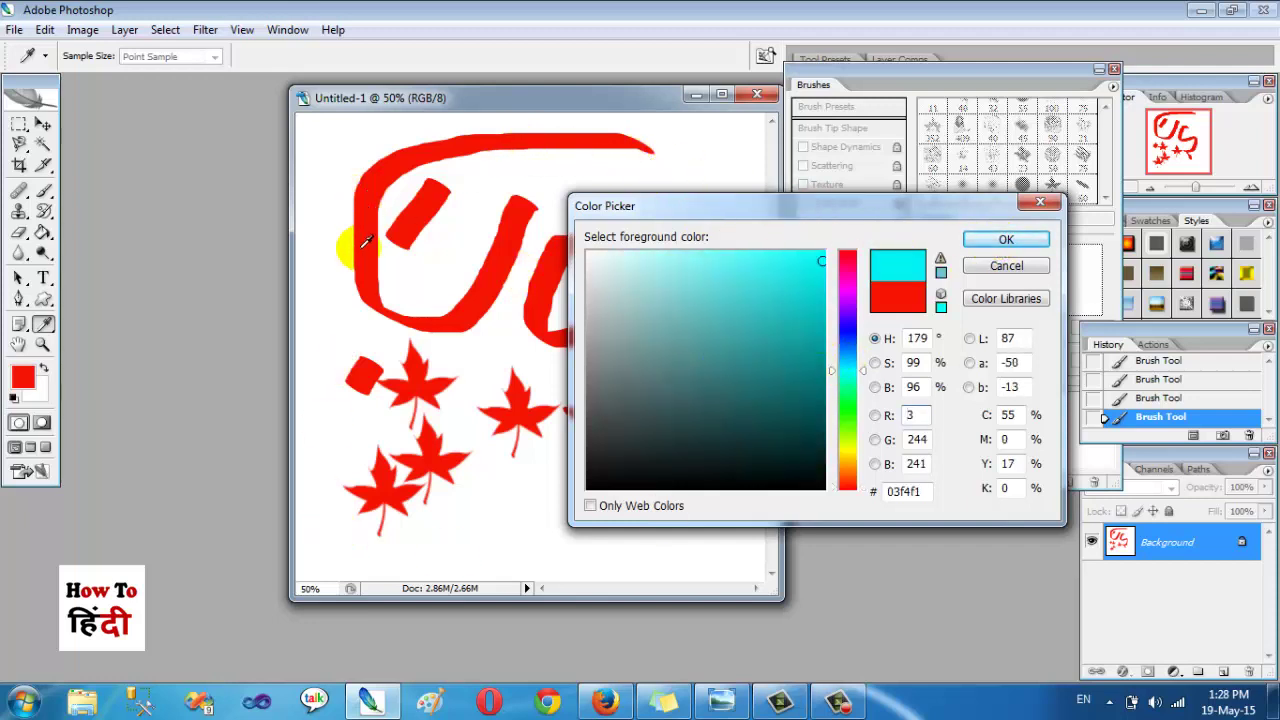
click(370, 188)
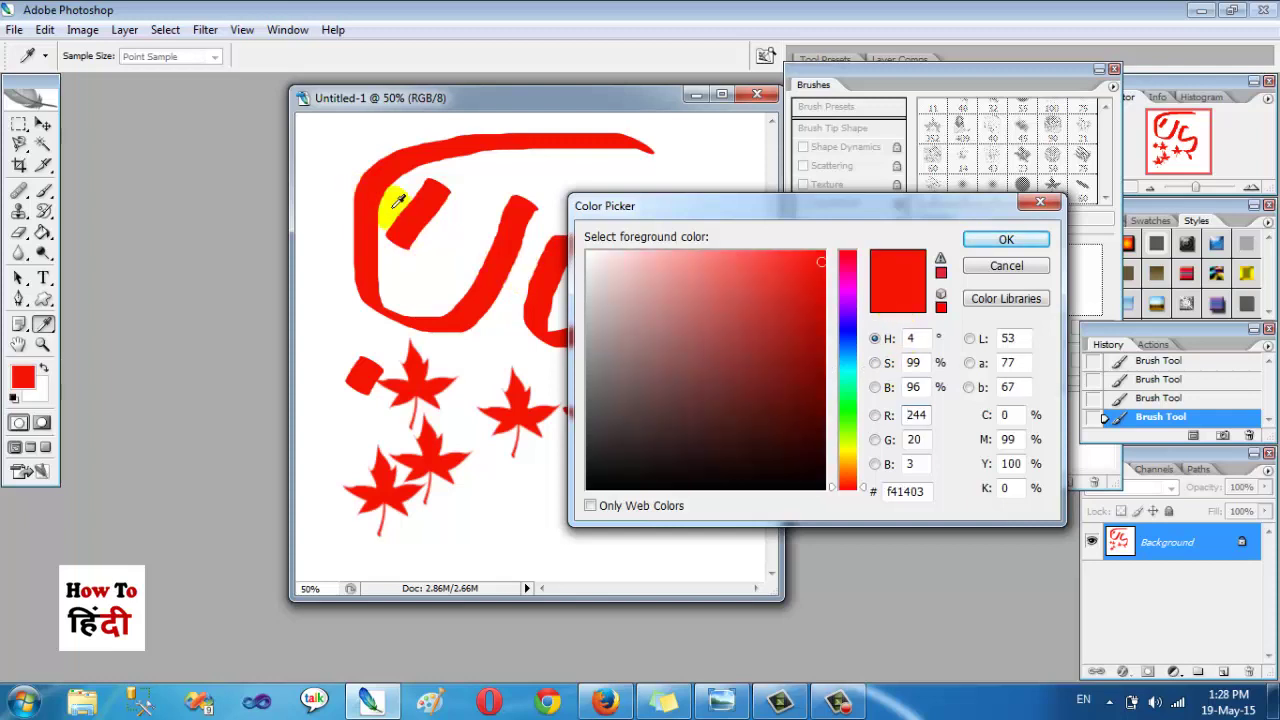
click(853, 370)
click(1004, 241)
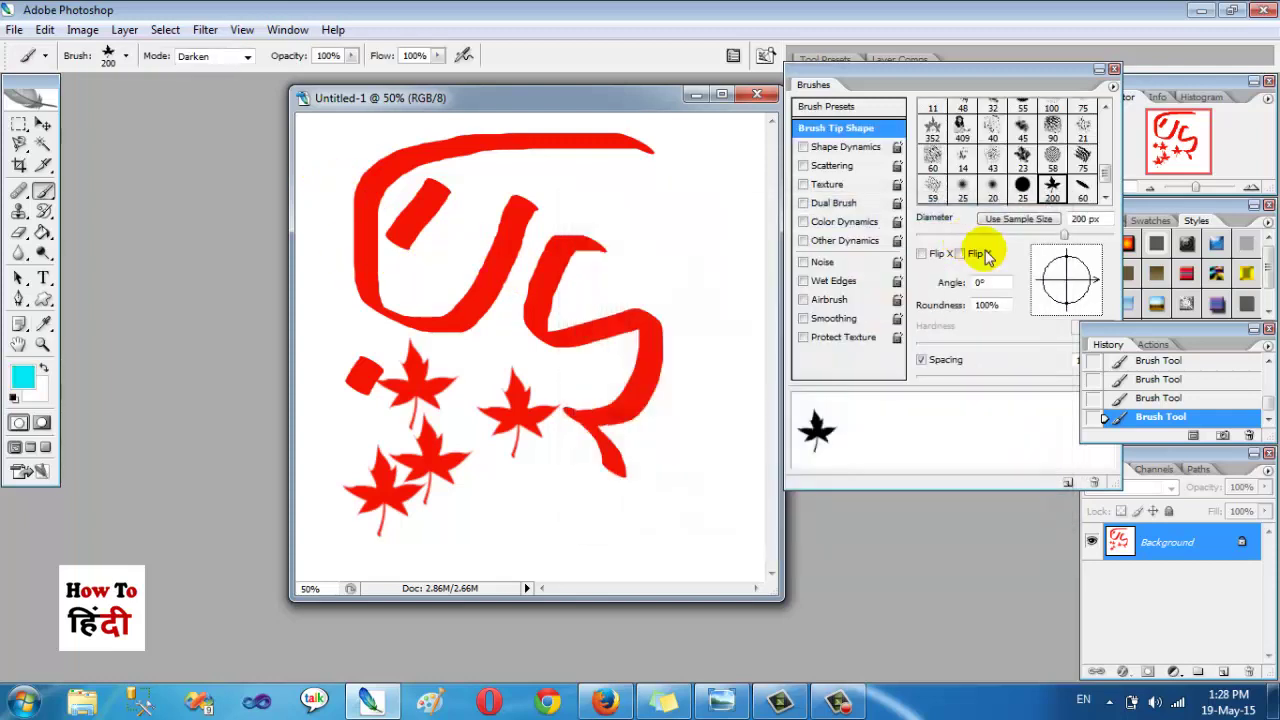
scroll(1150, 390, up, 3)
click(1150, 368)
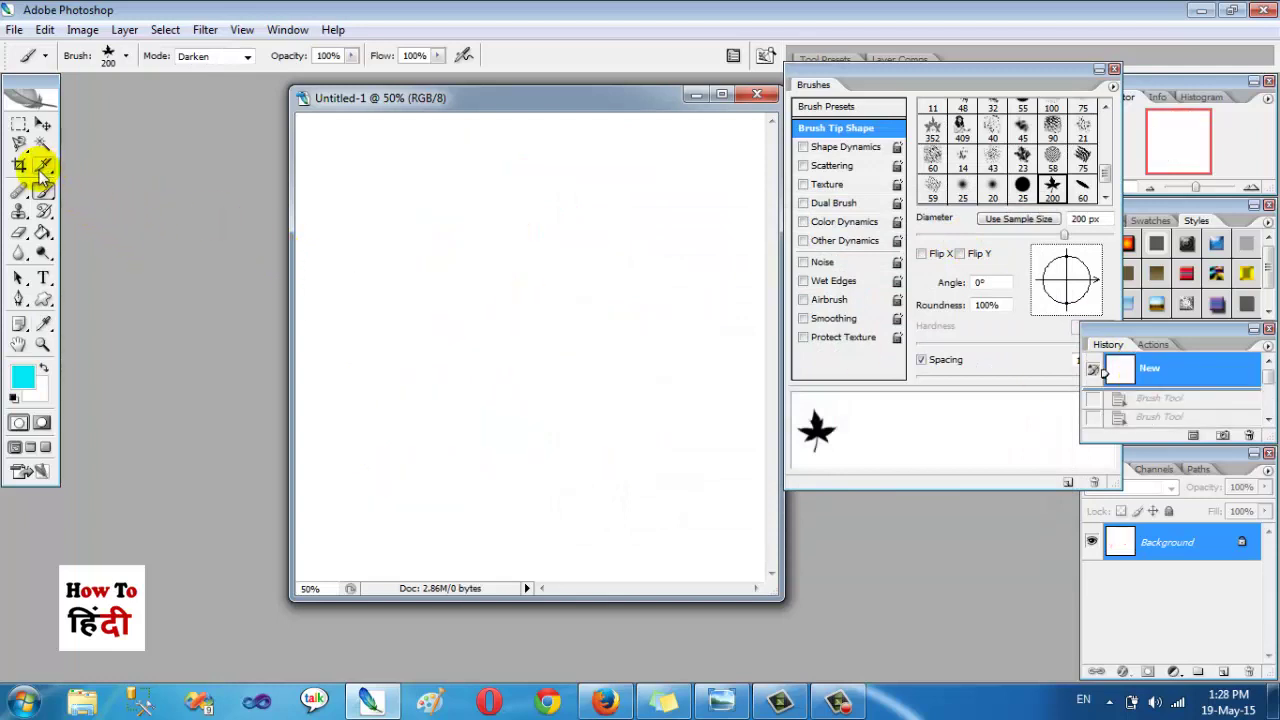
- Load the 'ooo test 1' preset and paint cyan calligraphic strokes, adding thin dashes above the middle character
click(43, 58)
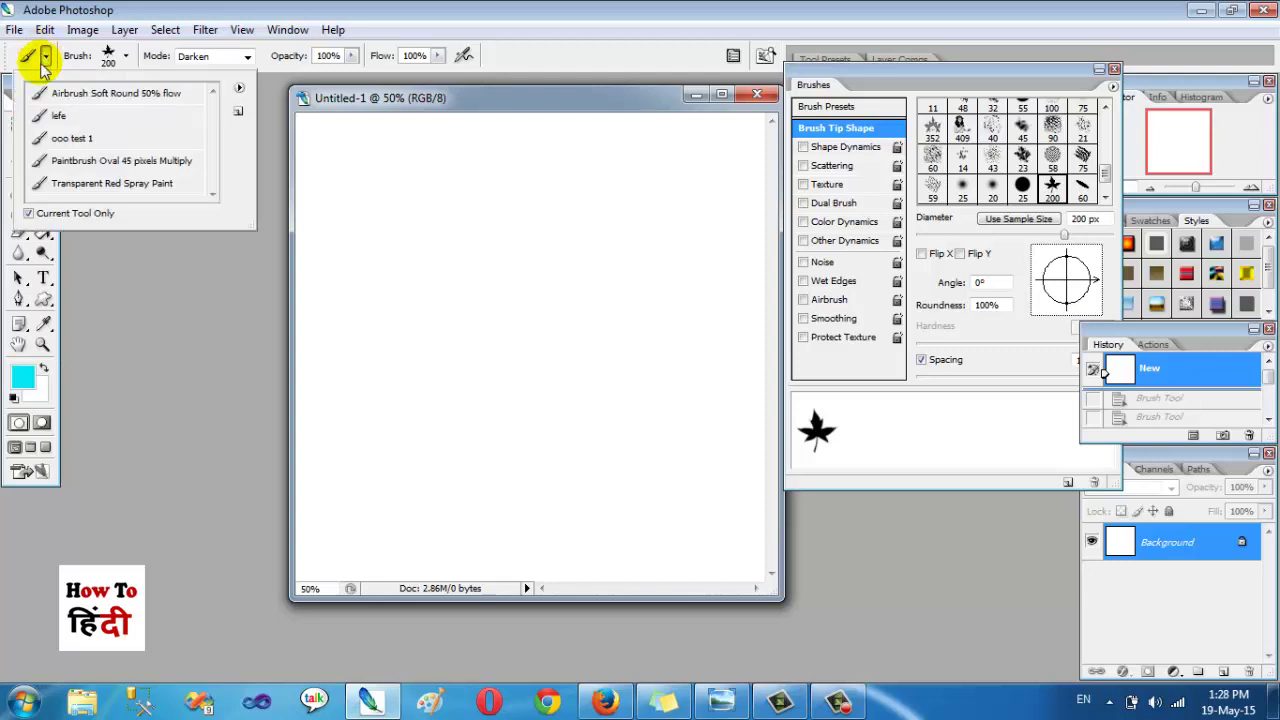
click(92, 140)
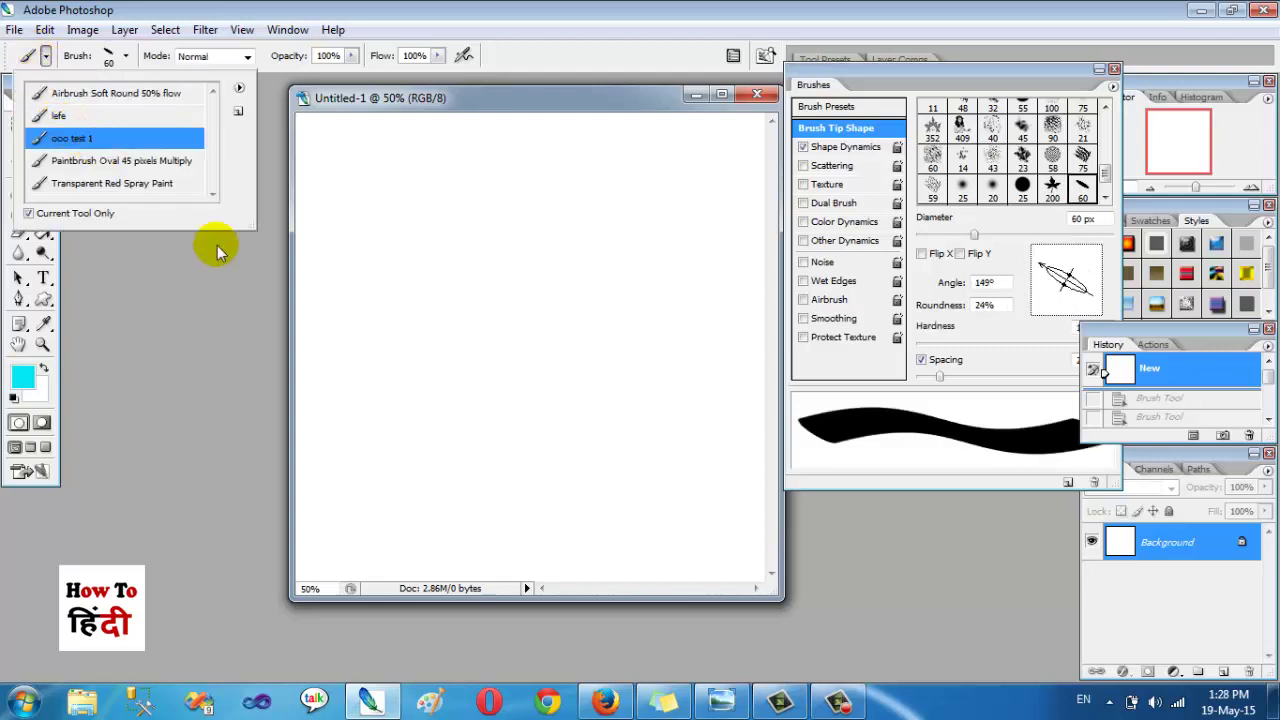
mouse_move(366, 209)
mouse_down()
mouse_move(371, 188)
mouse_move(383, 357)
mouse_move(440, 418)
mouse_up()
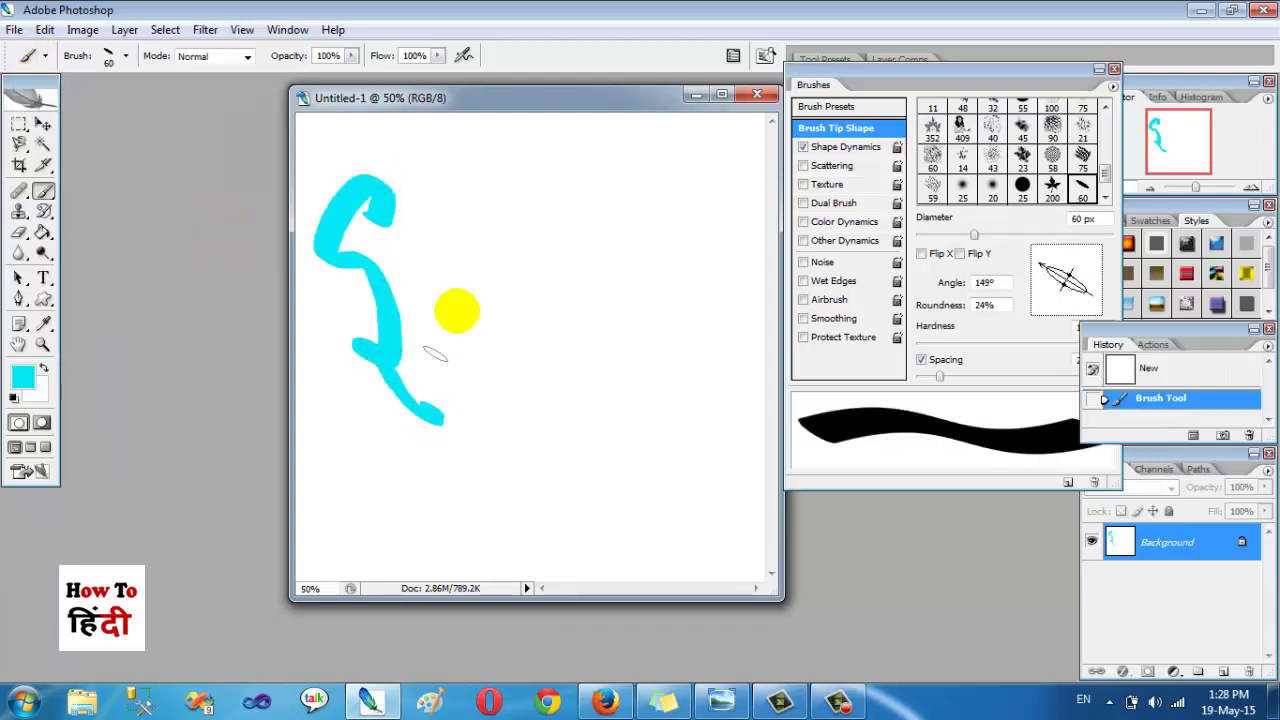
mouse_move(452, 258)
mouse_down()
mouse_move(477, 363)
mouse_move(525, 228)
mouse_move(548, 222)
mouse_up()
mouse_move(612, 321)
mouse_down()
mouse_move(677, 189)
mouse_move(632, 204)
mouse_up()
drag(592, 190, 521, 192)
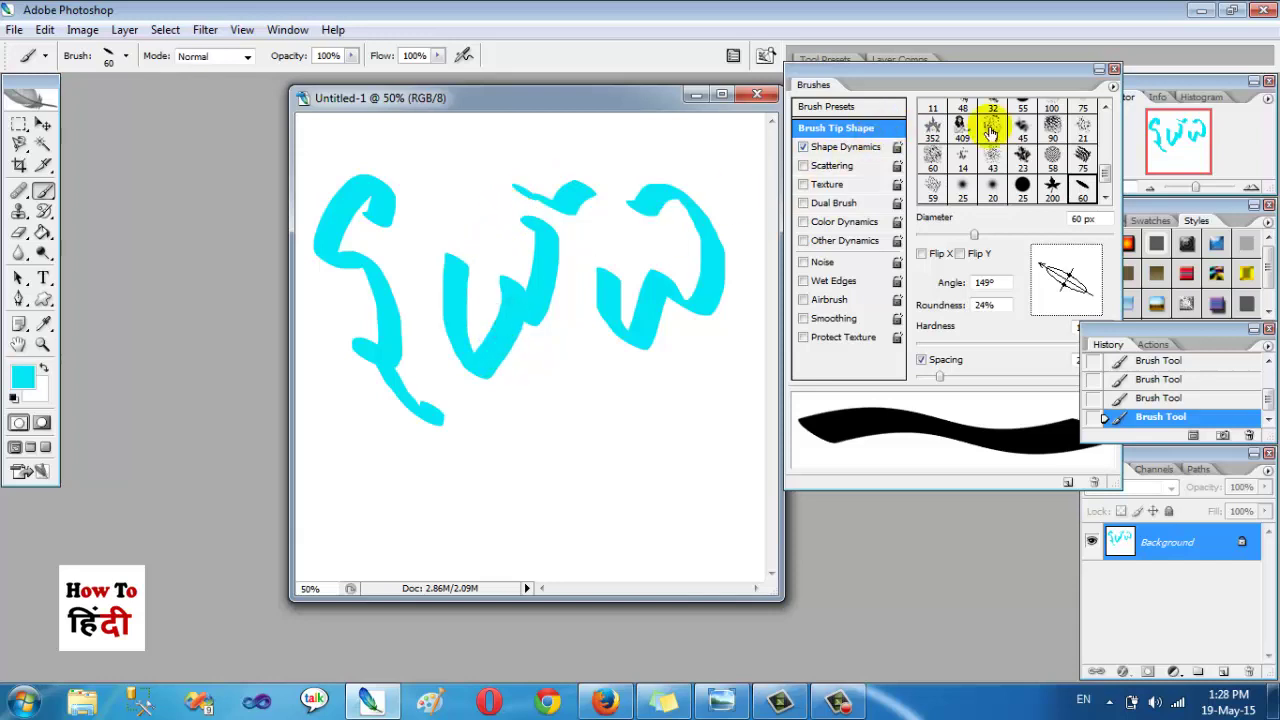
mouse_move(1105, 175)
mouse_down()
mouse_move(1110, 150)
mouse_move(1105, 180)
mouse_up()
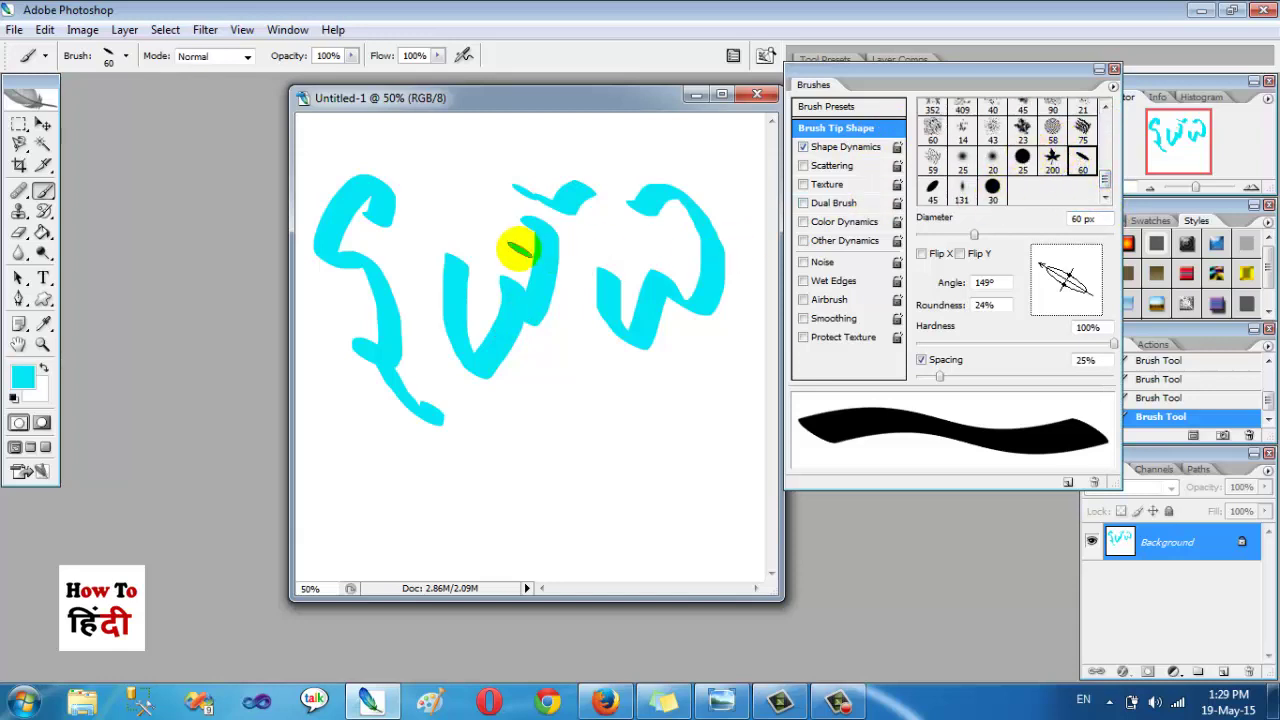
drag(530, 195, 491, 177)
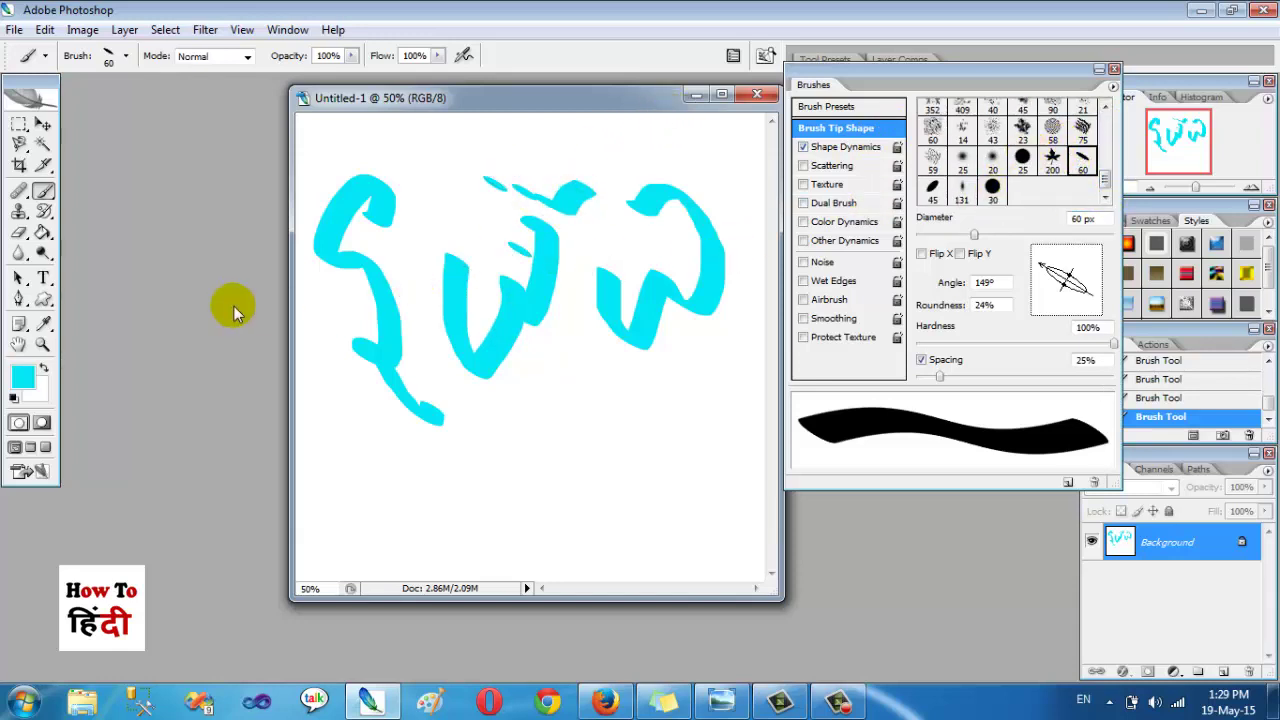
- Close the doodle document without saving and collapse the Brushes panel
click(757, 94)
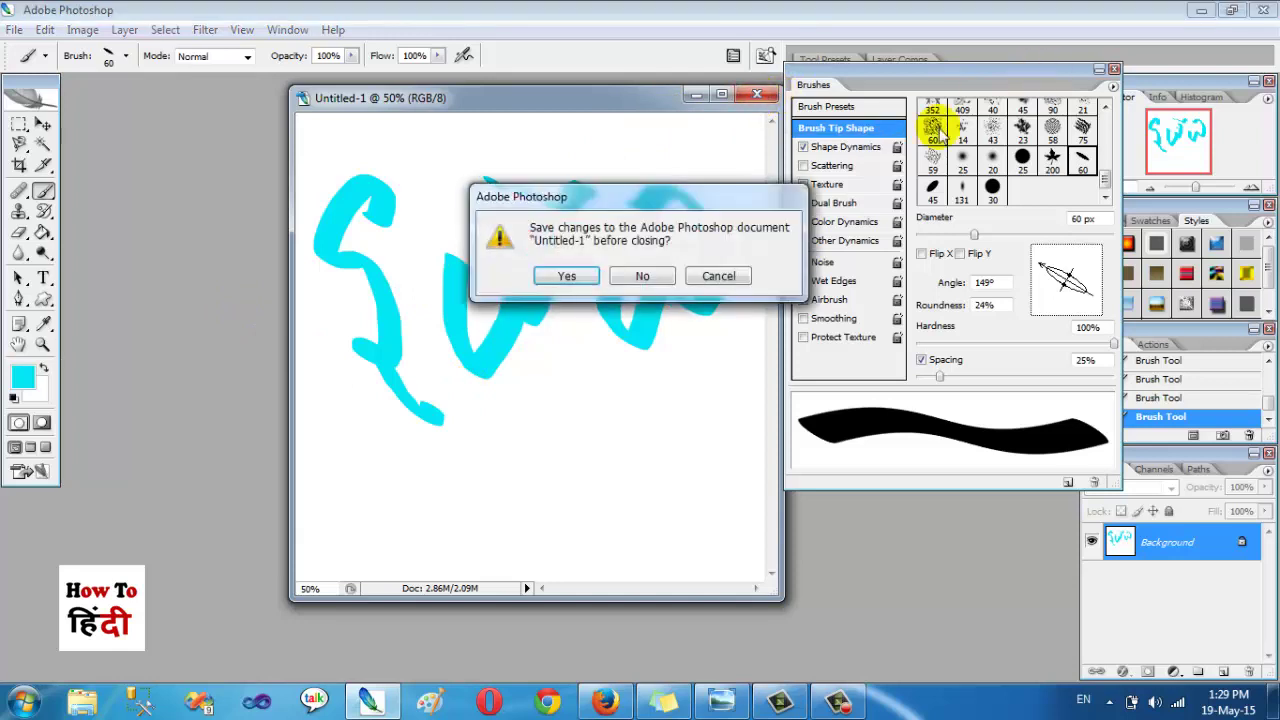
click(642, 276)
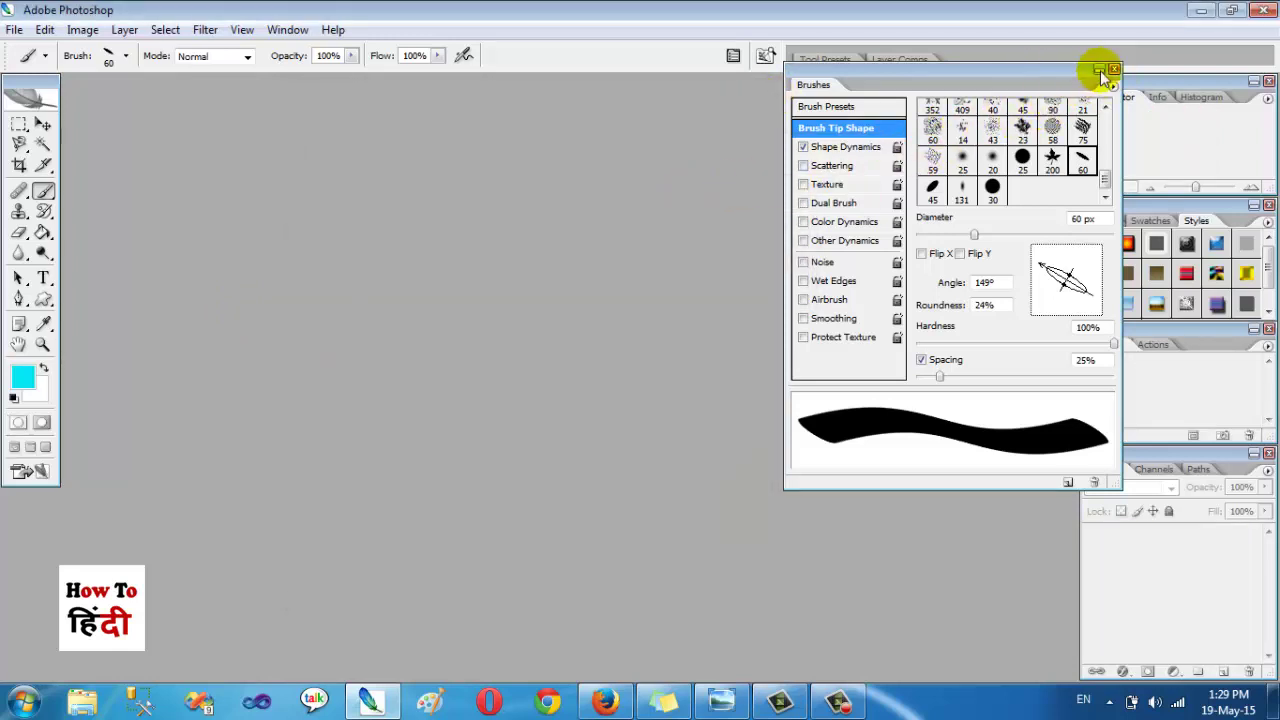
click(1100, 70)
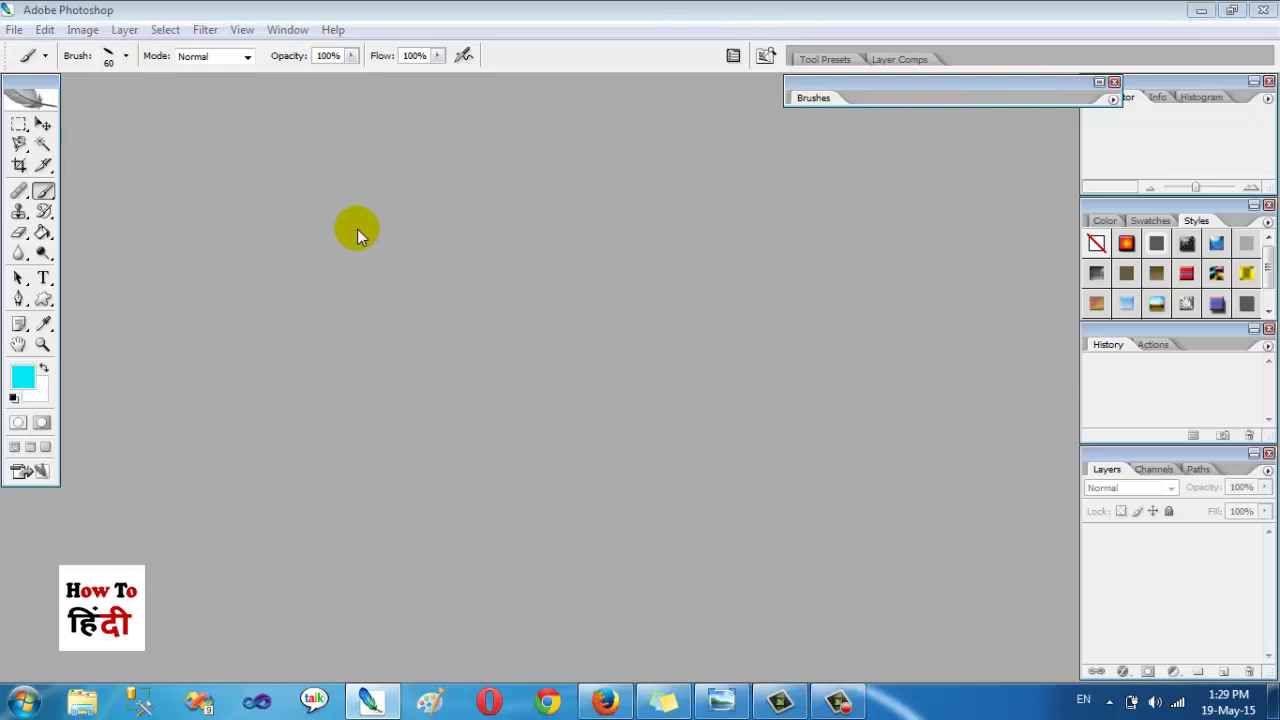
- Select the image file 11111111111.jpg on the desktop and return to Photoshop to open it
double_click(357, 229)
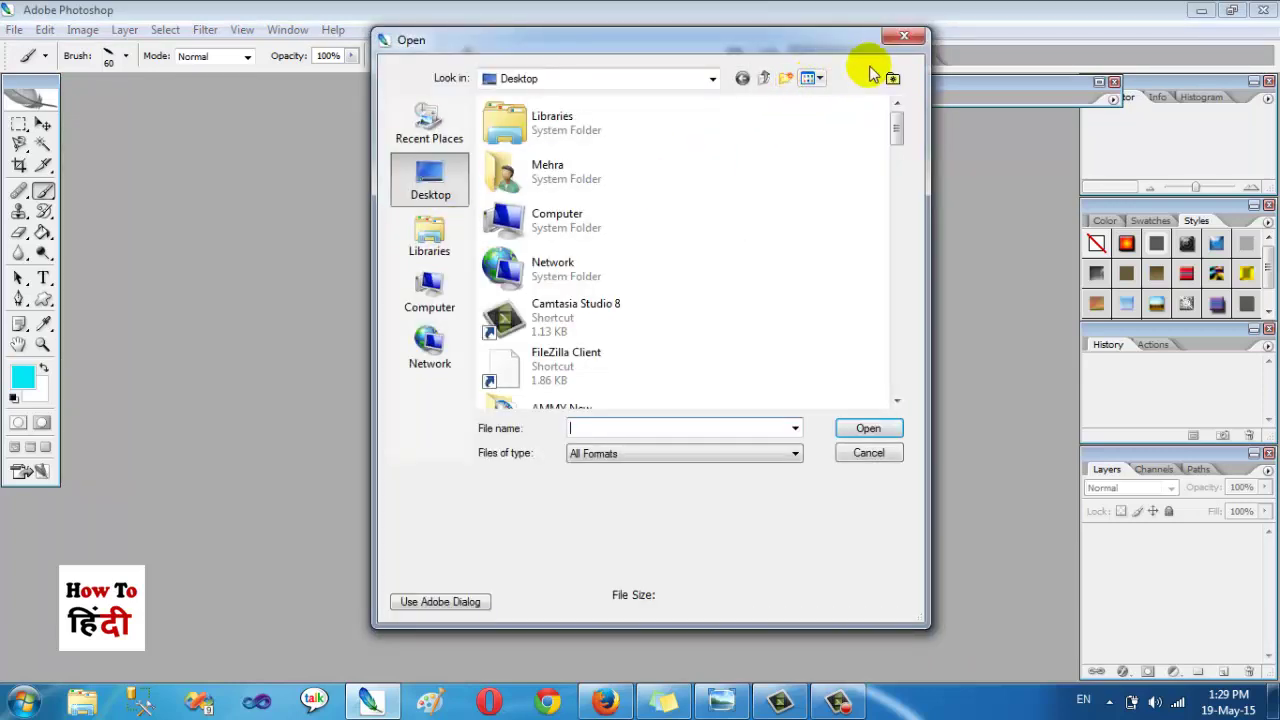
click(903, 40)
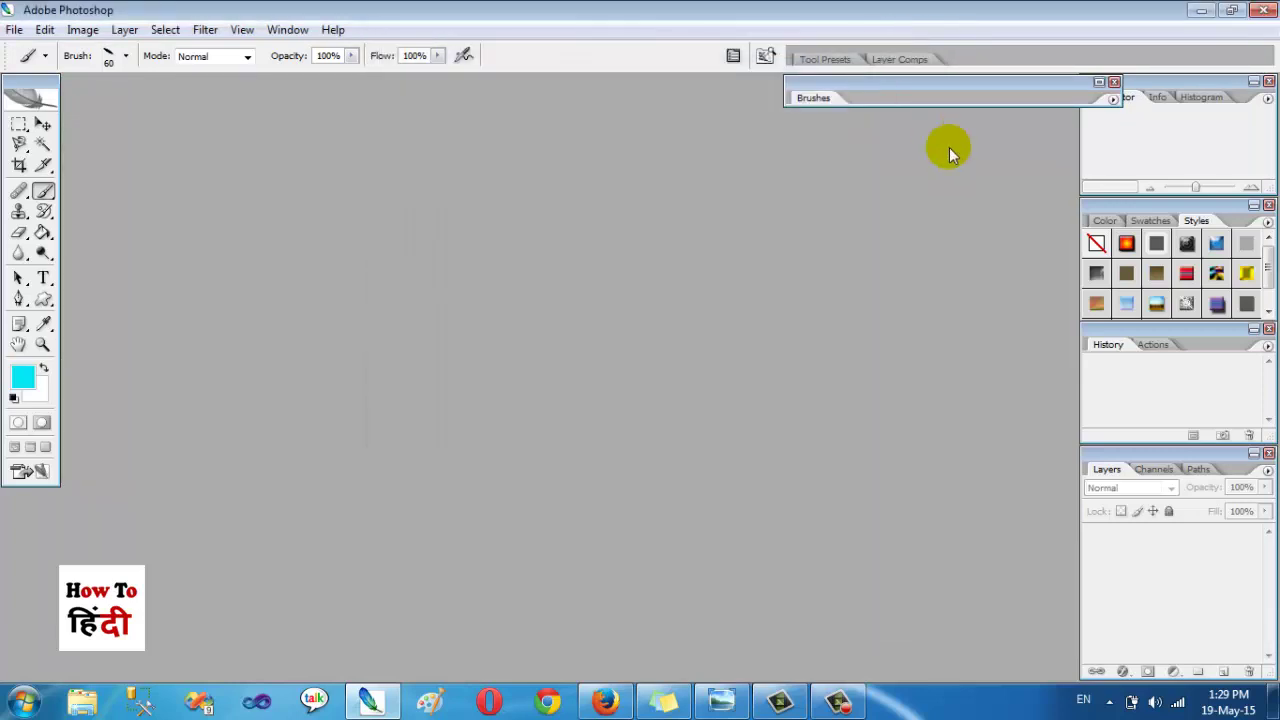
click(1272, 700)
click(1228, 425)
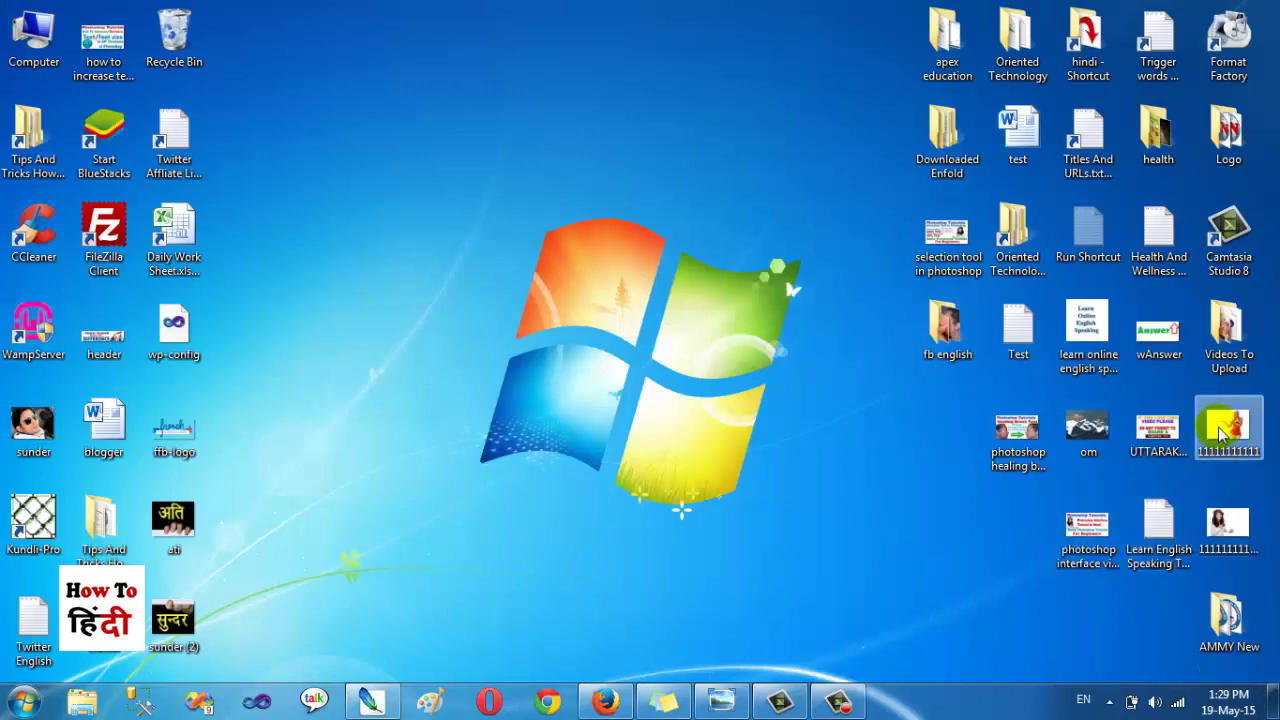
click(368, 703)
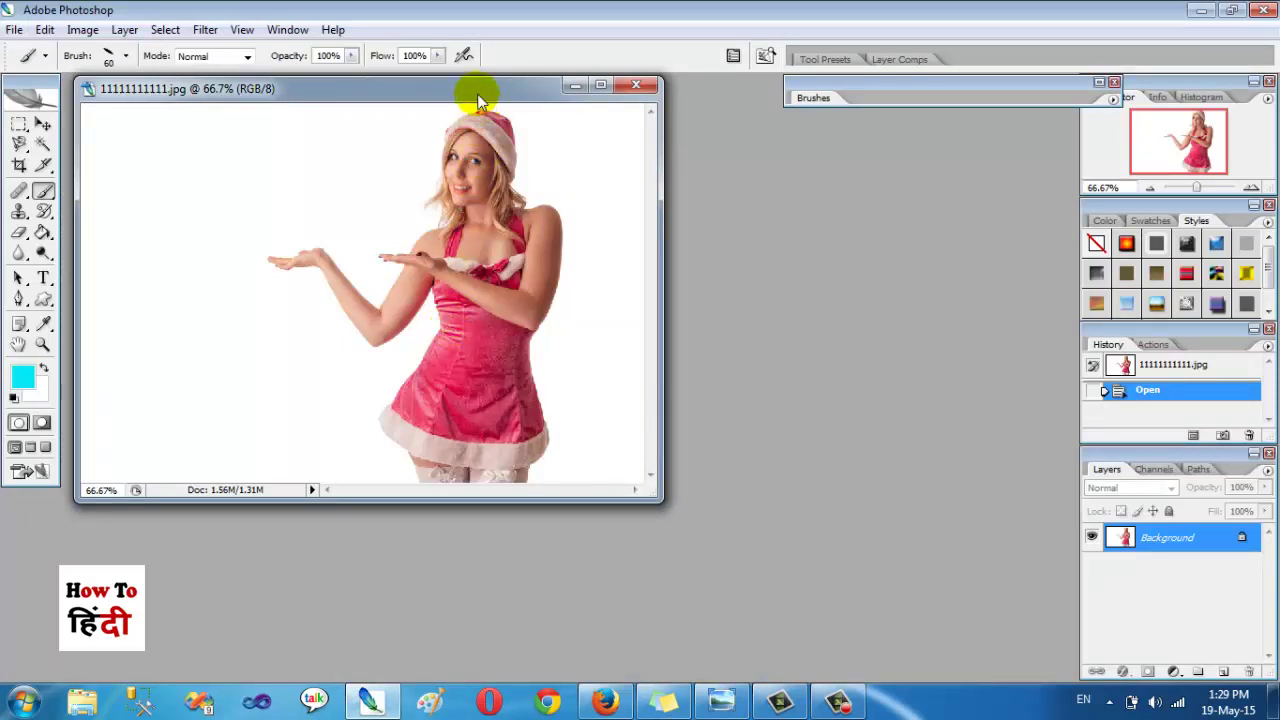
- Position the pink-dress portrait's document window and switch to the Magic Wand tool
drag(478, 93, 640, 127)
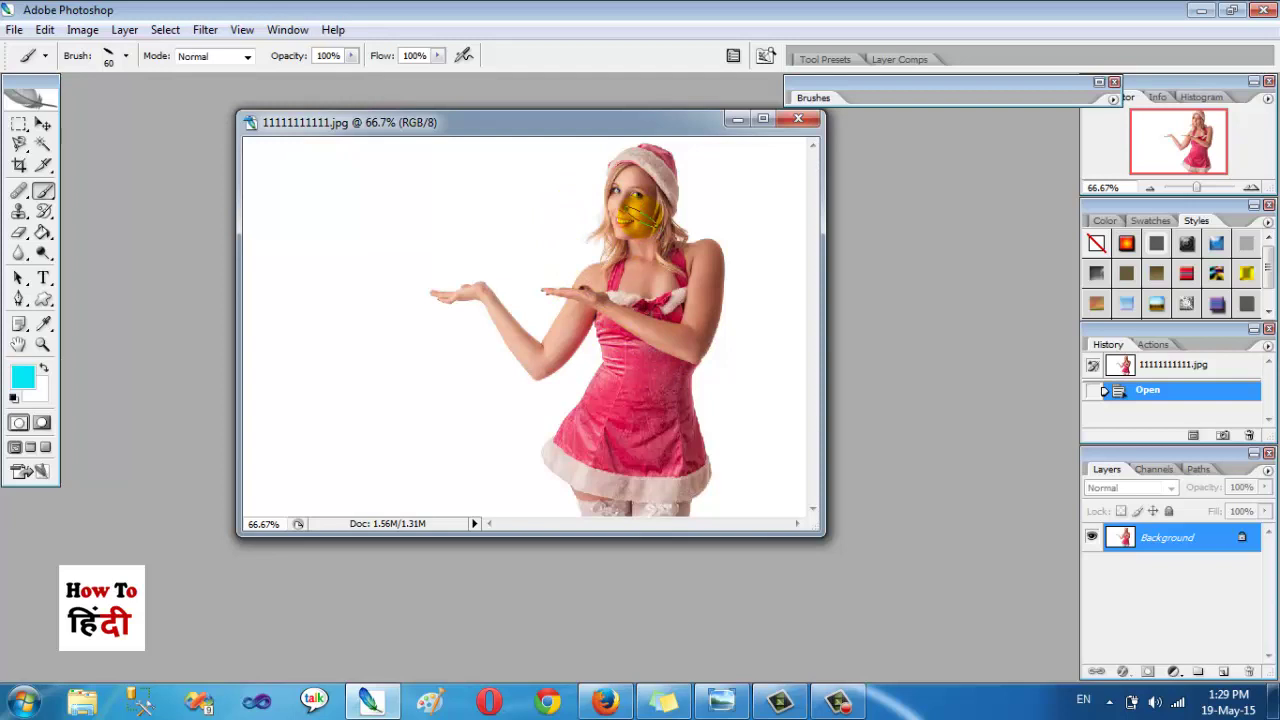
drag(627, 132, 611, 117)
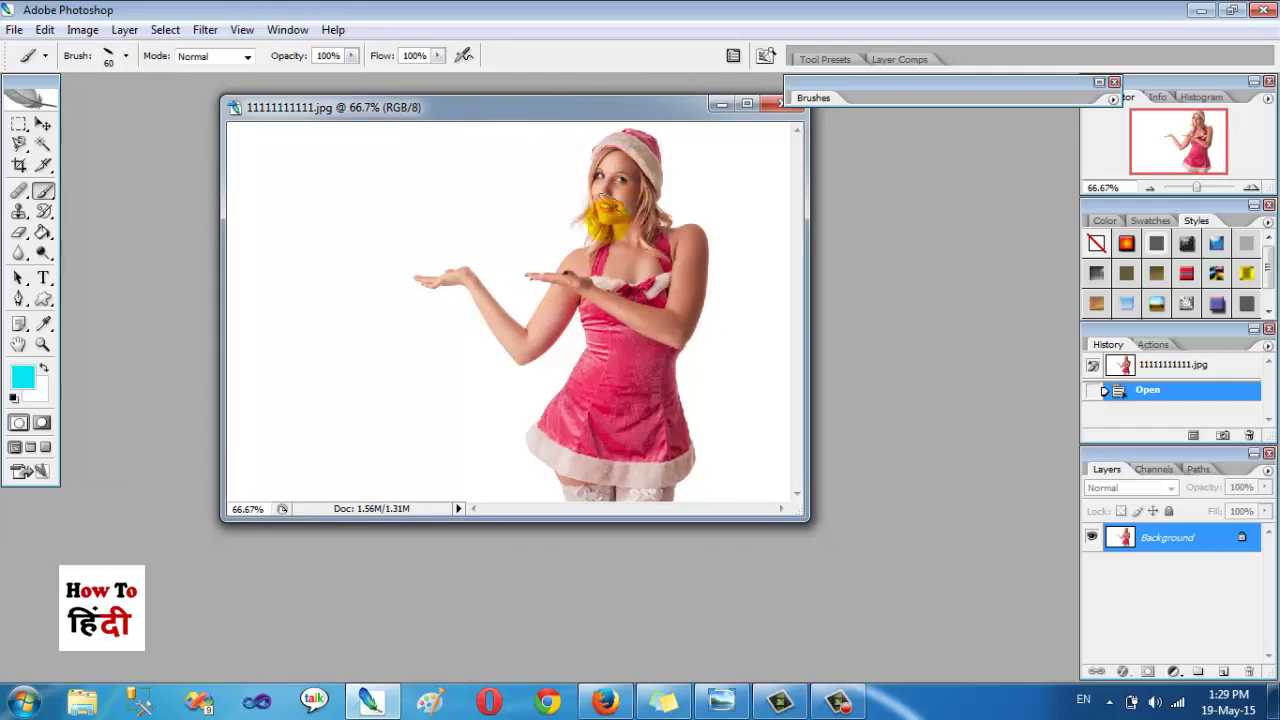
click(43, 146)
click(397, 211)
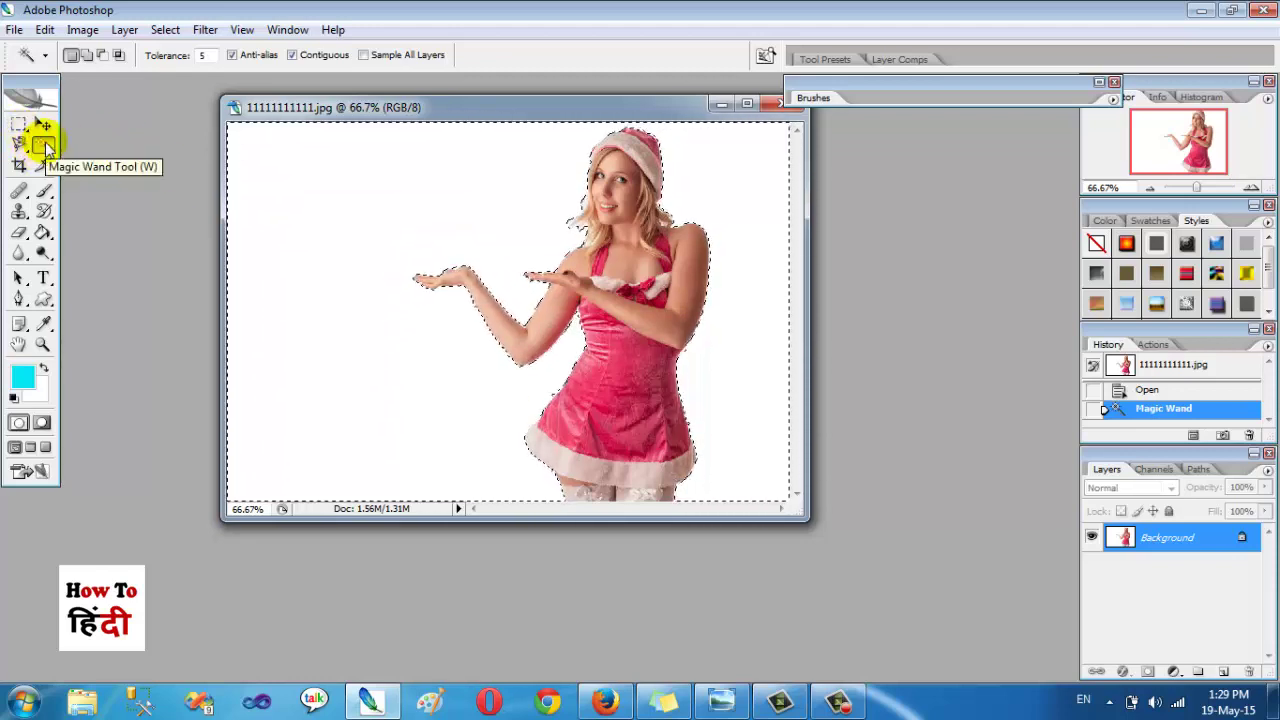
right_click(409, 220)
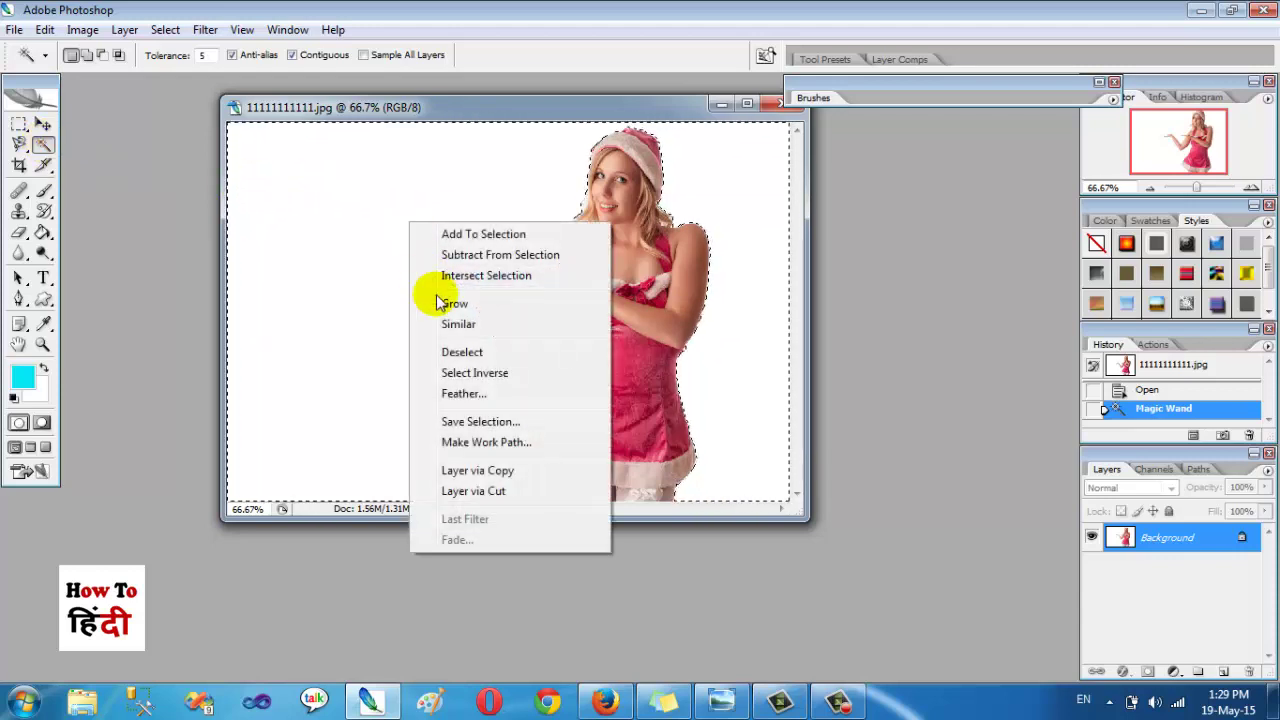
click(474, 372)
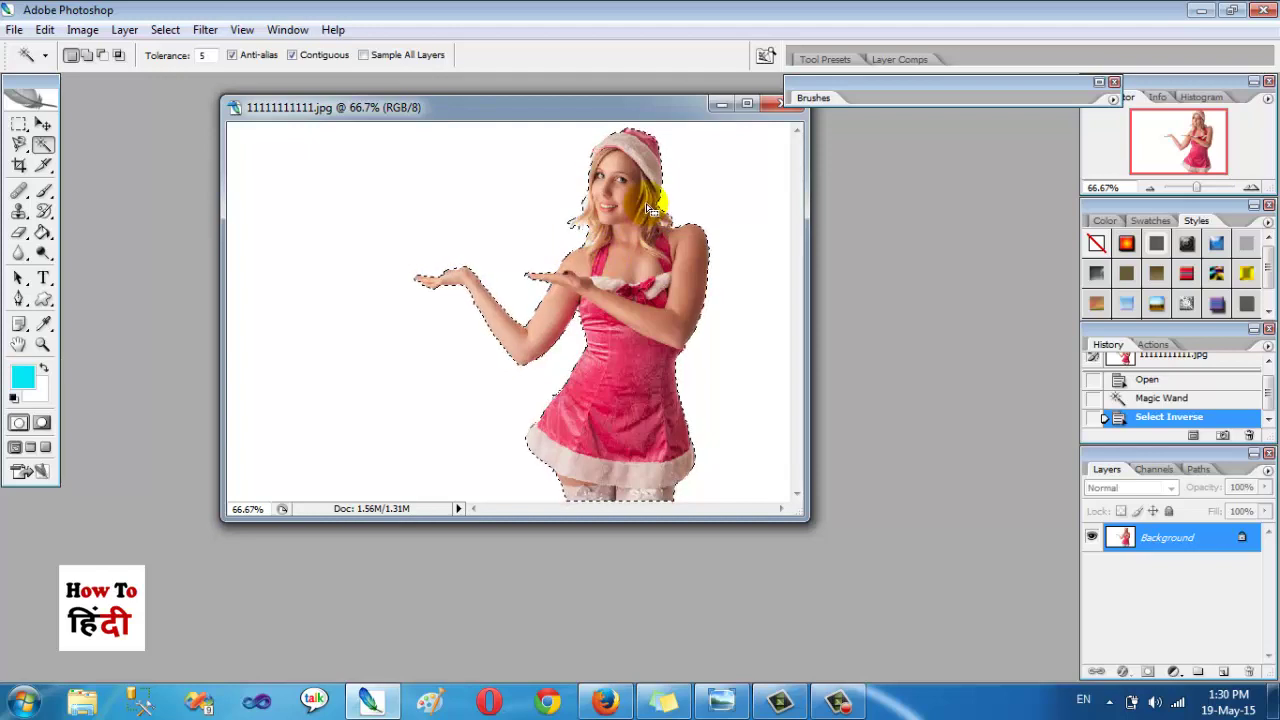
click(412, 200)
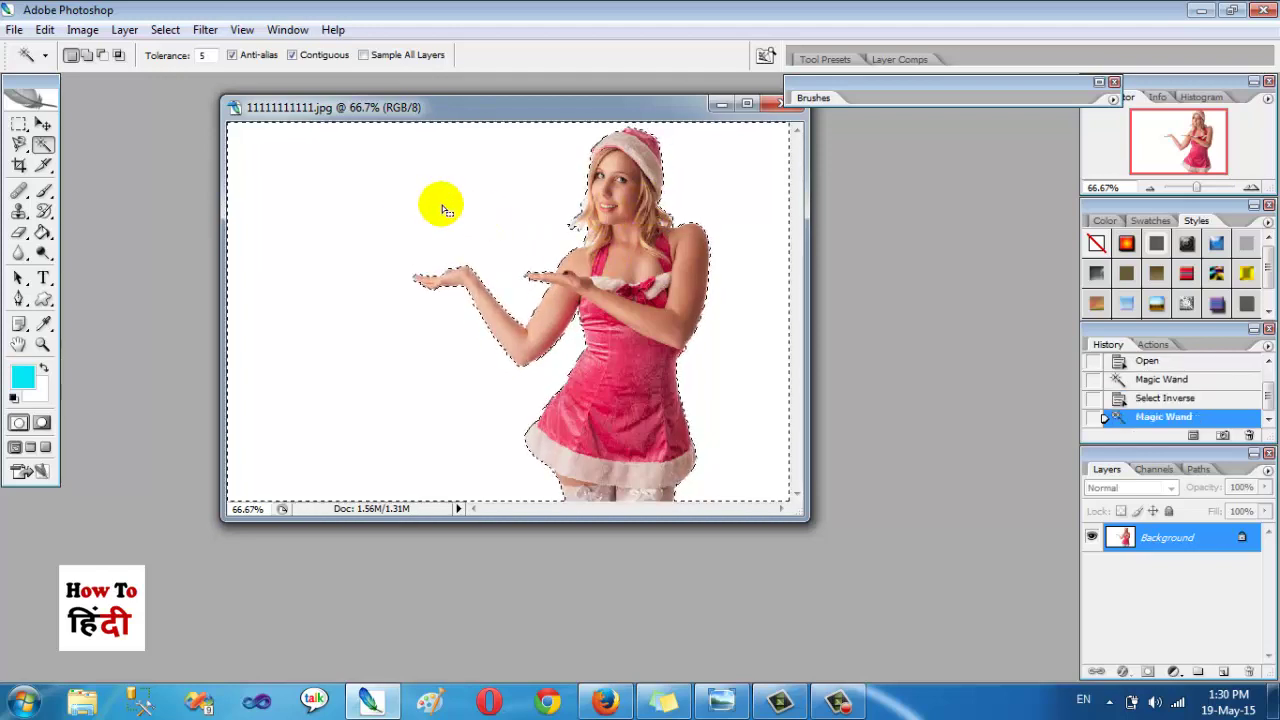
key(ctrl+d)
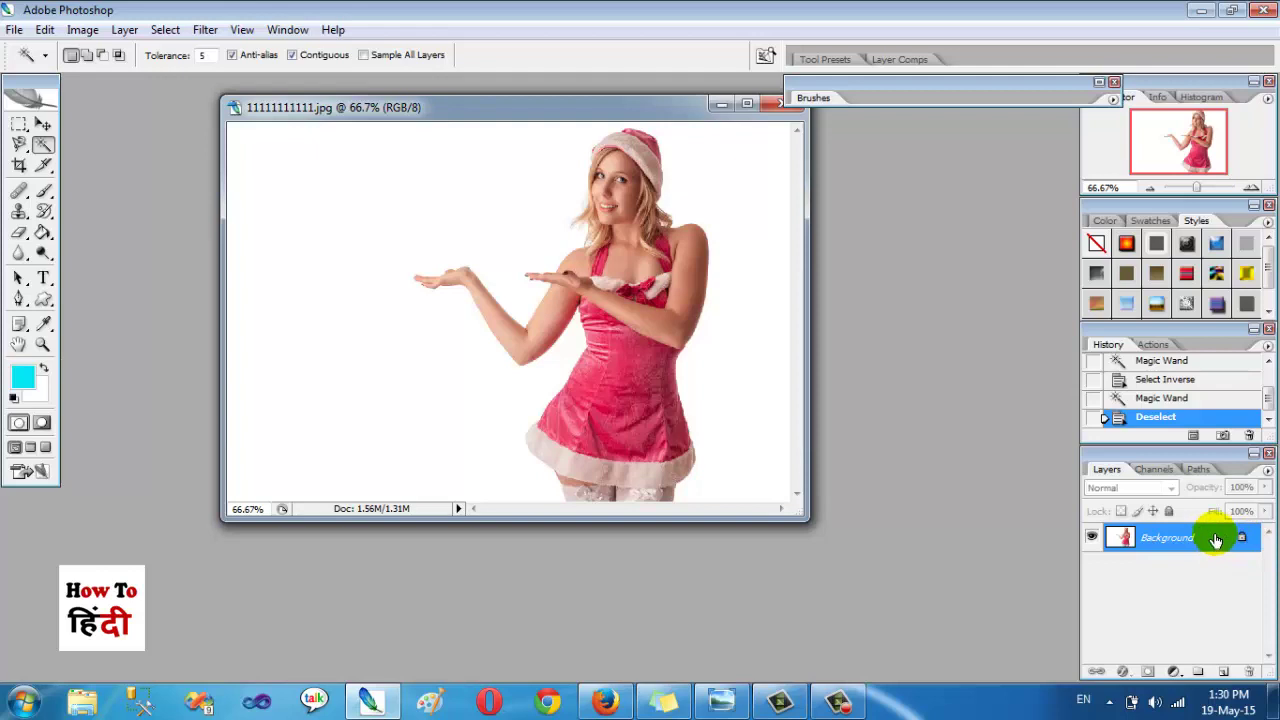
- Convert the Background into editable Layer 0 and bring up its Blending Options
alt+double_click(1215, 540)
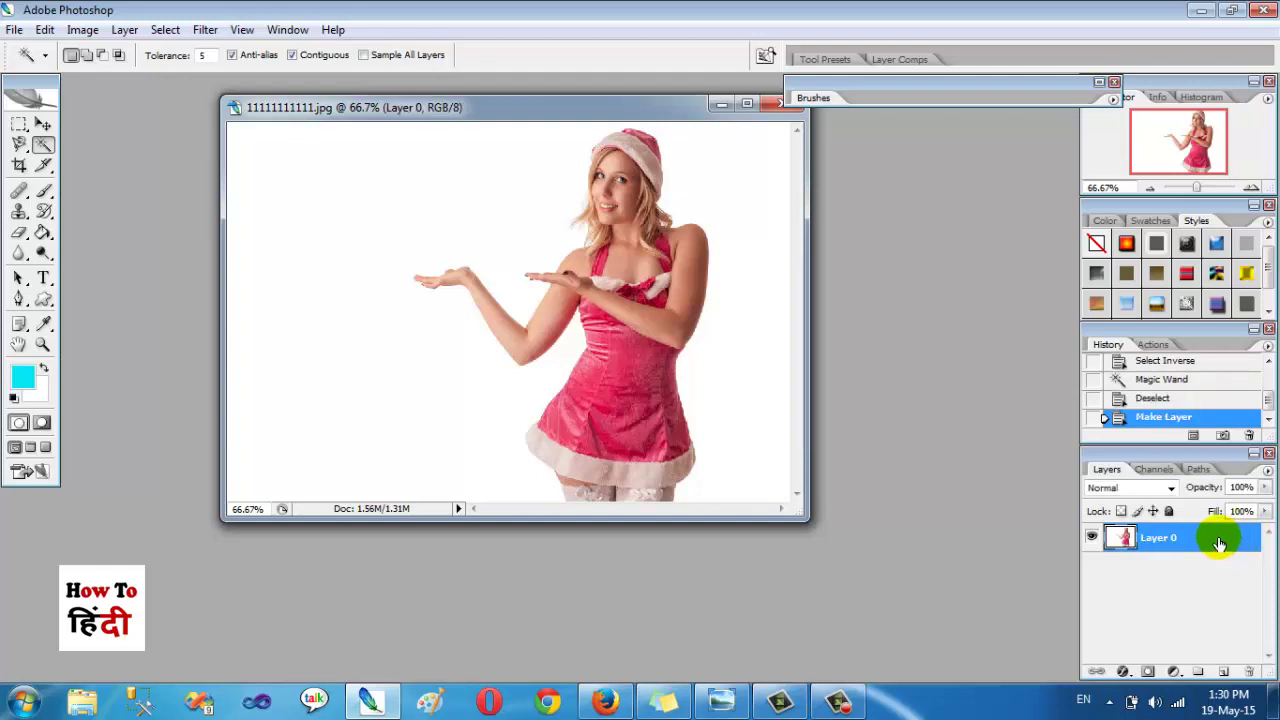
right_click(1219, 540)
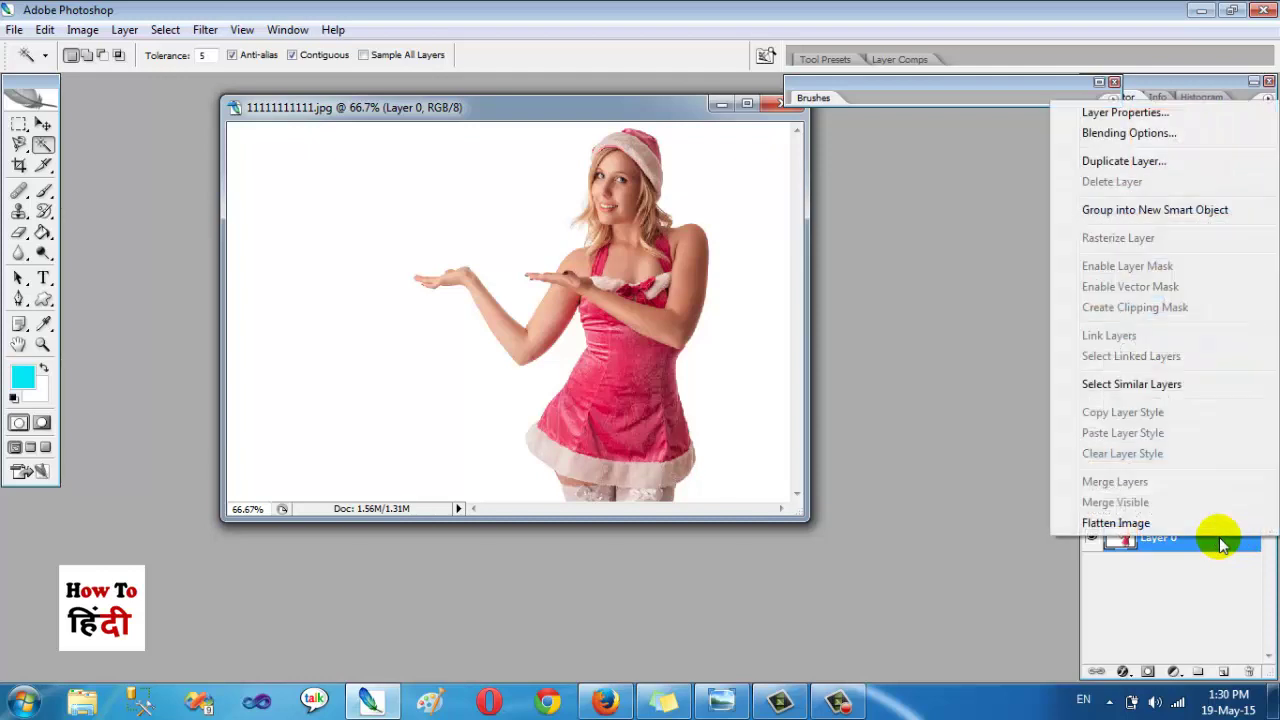
click(1151, 133)
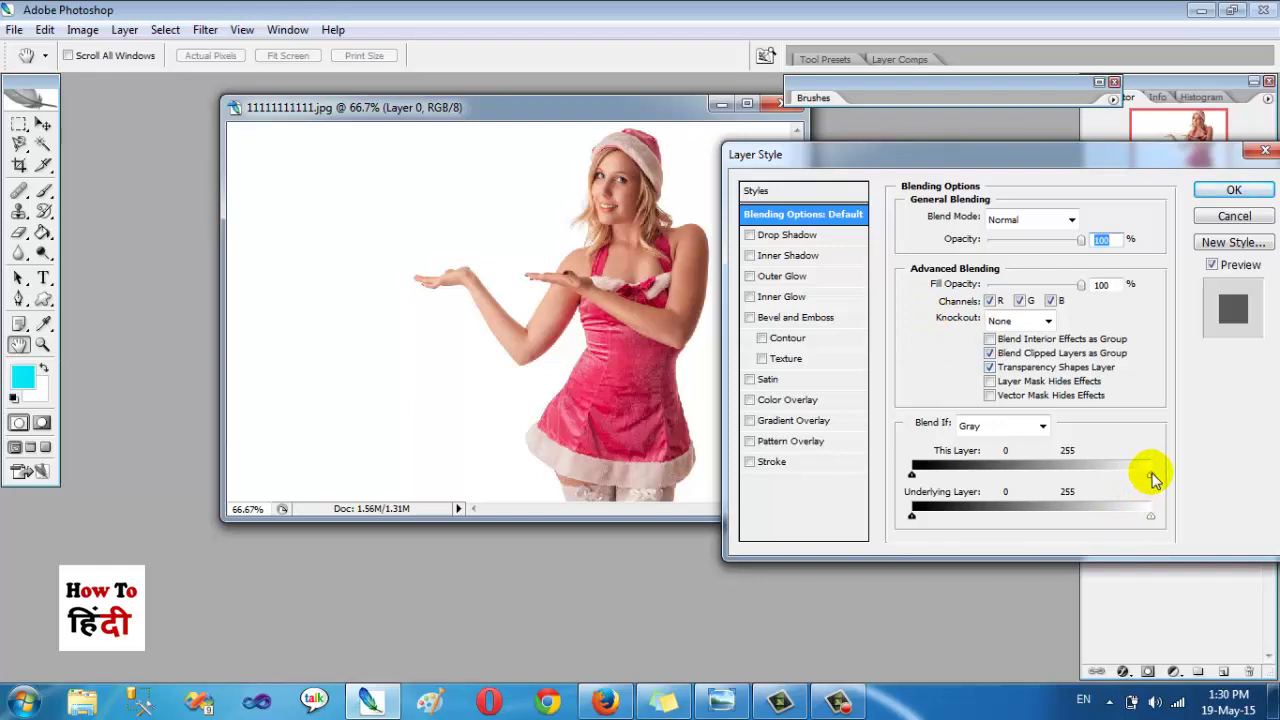
- Drag the This Layer Blend If white point to 249 and apply it
drag(1153, 479, 1148, 479)
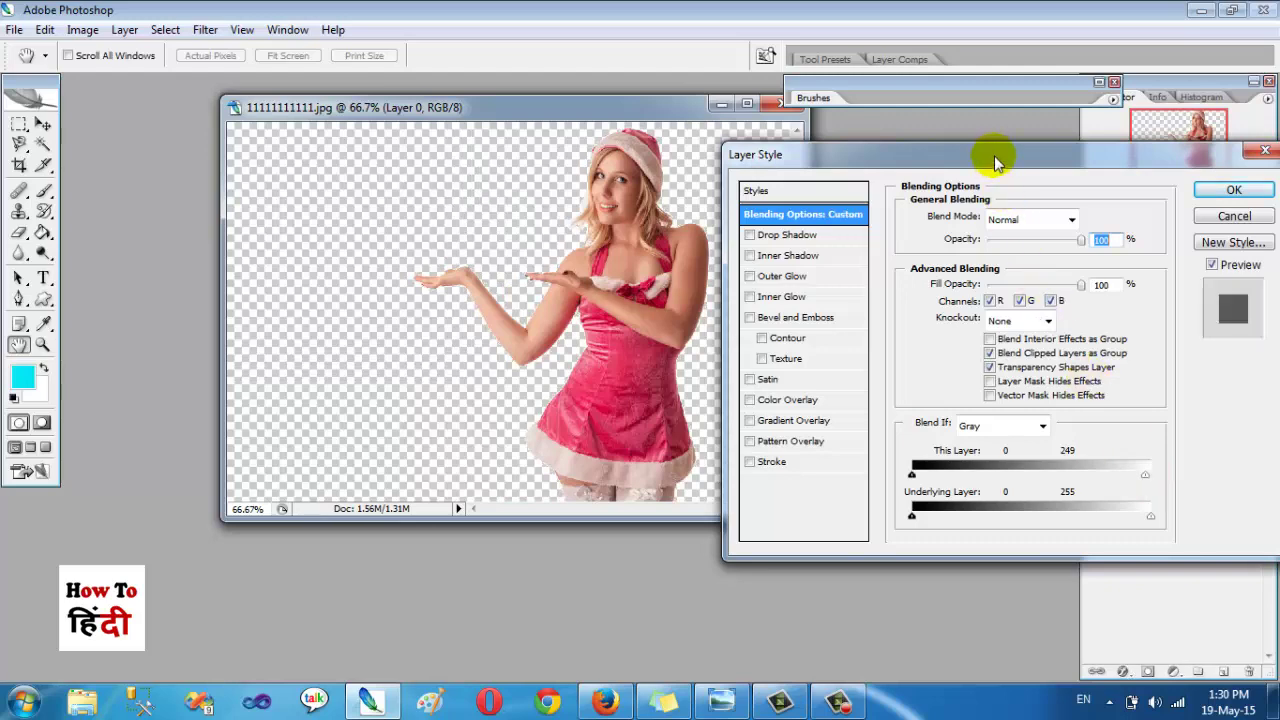
drag(995, 158, 1084, 135)
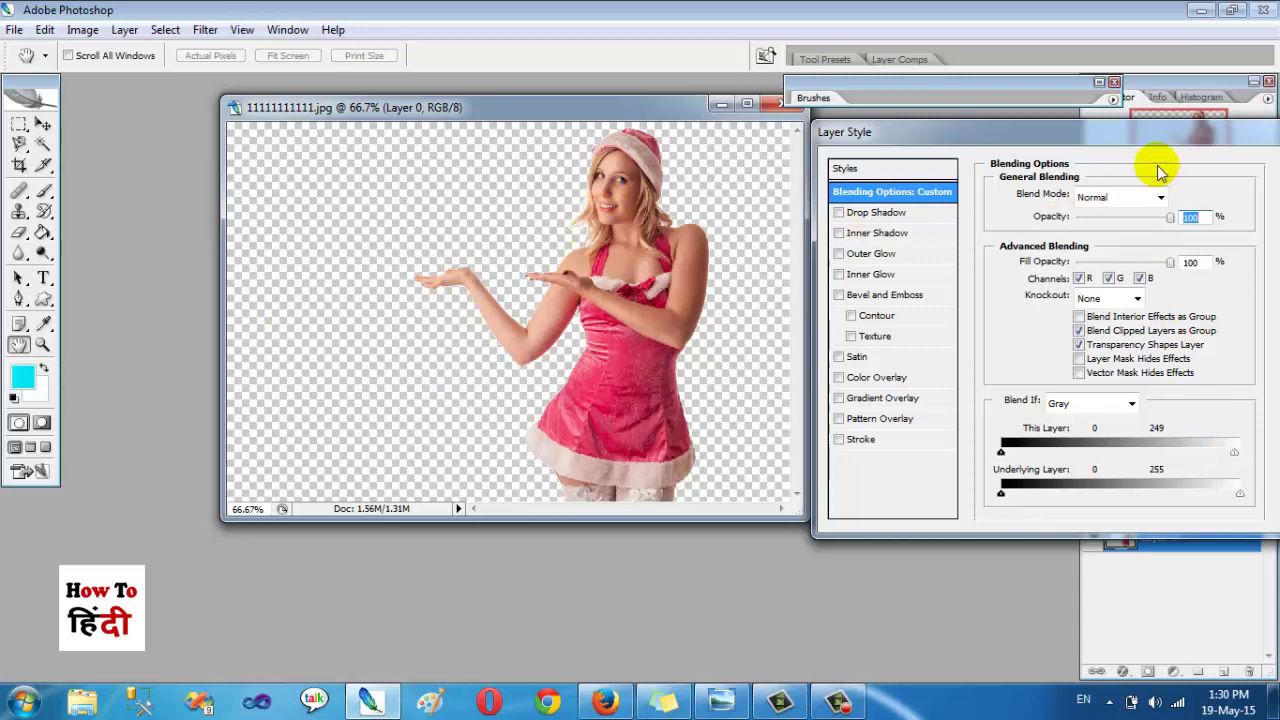
drag(1140, 132, 936, 172)
click(1119, 207)
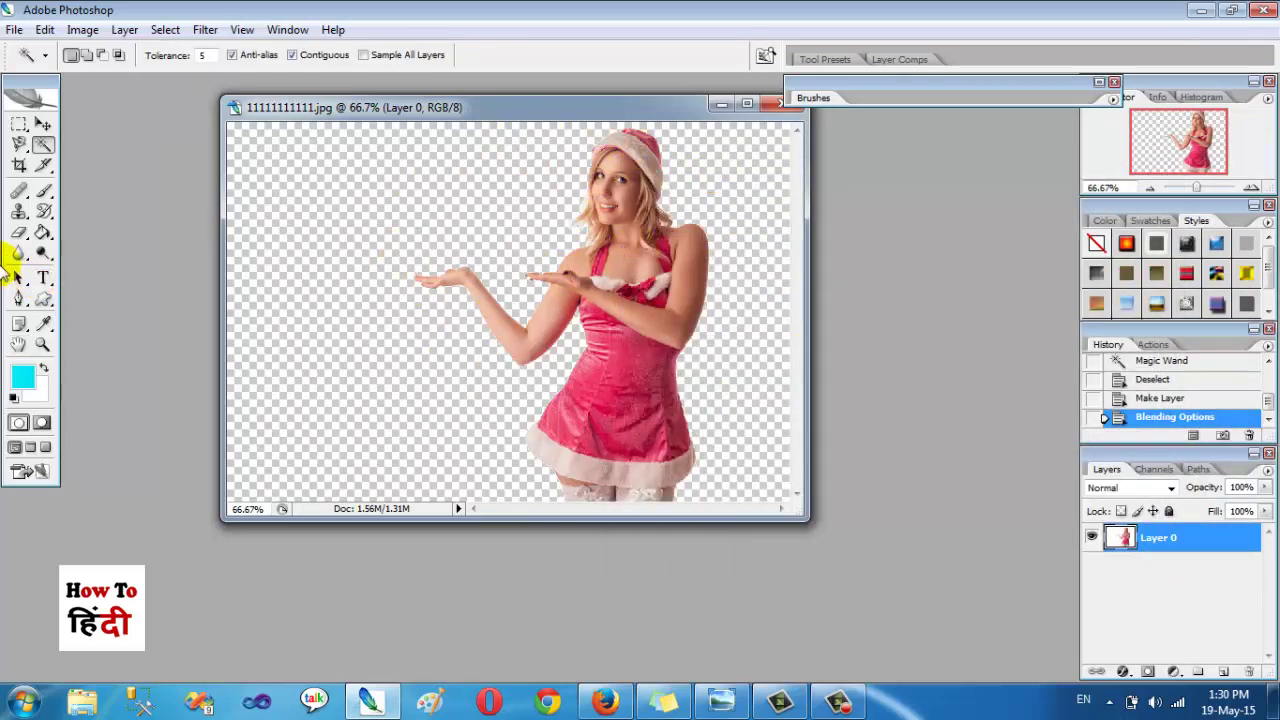
- Crop away the empty left side of the cut-out photo
click(18, 166)
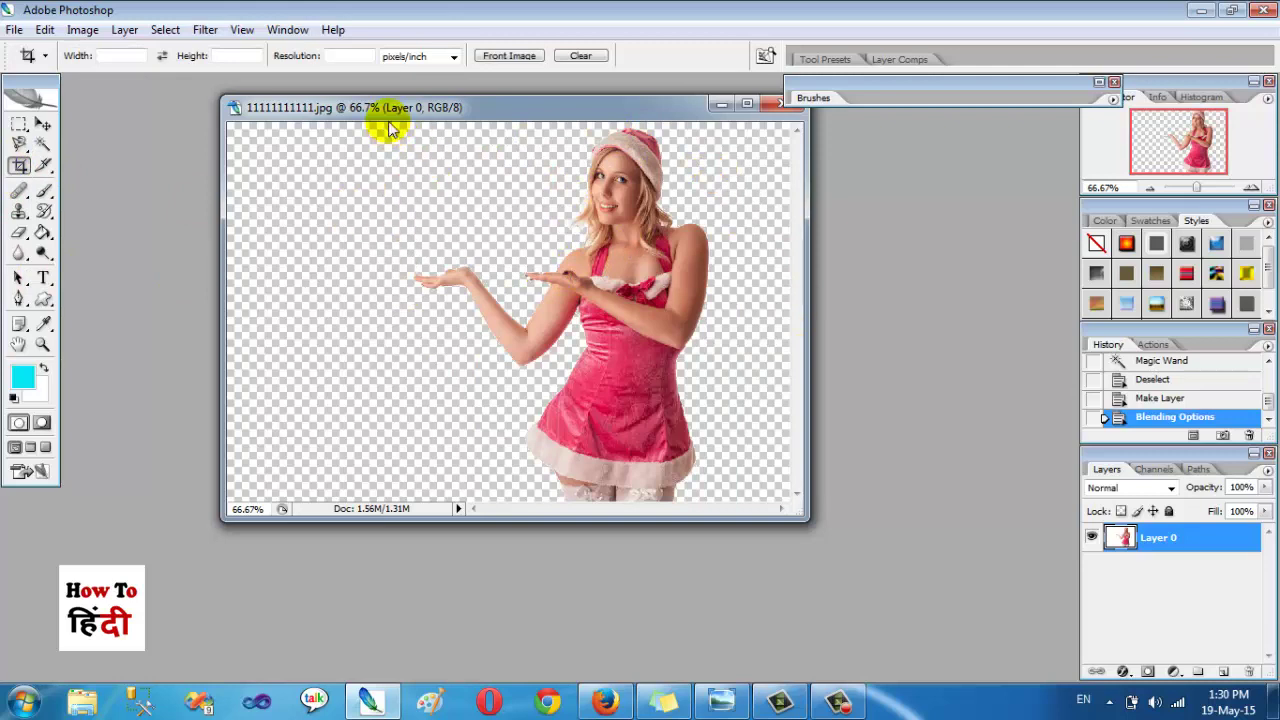
mouse_move(390, 128)
mouse_down()
mouse_move(414, 184)
mouse_move(400, 153)
mouse_move(822, 535)
mouse_up()
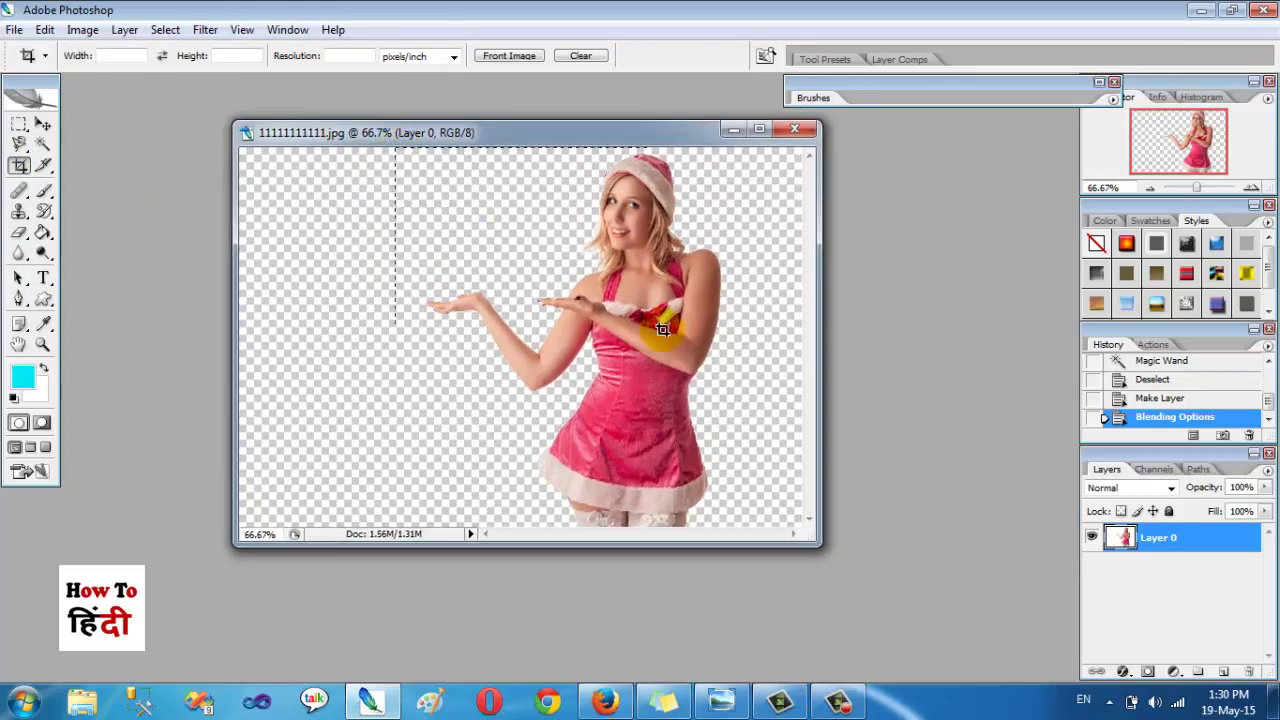
right_click(534, 268)
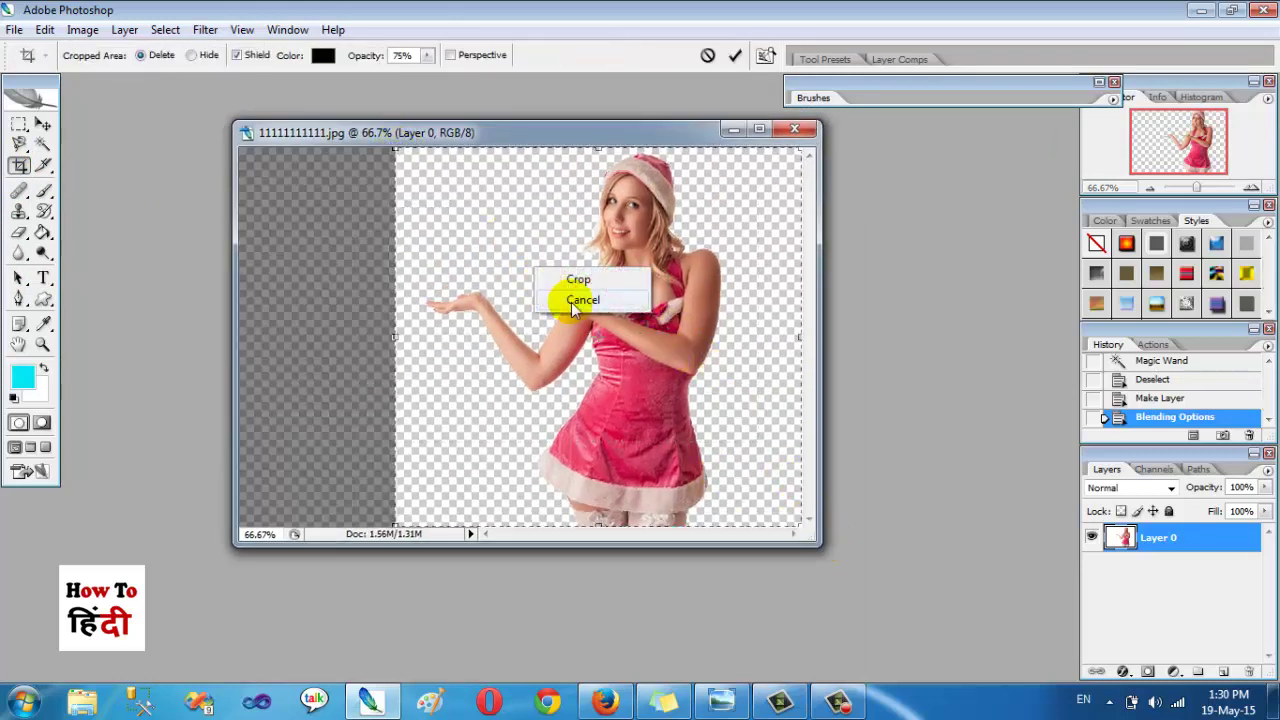
click(560, 279)
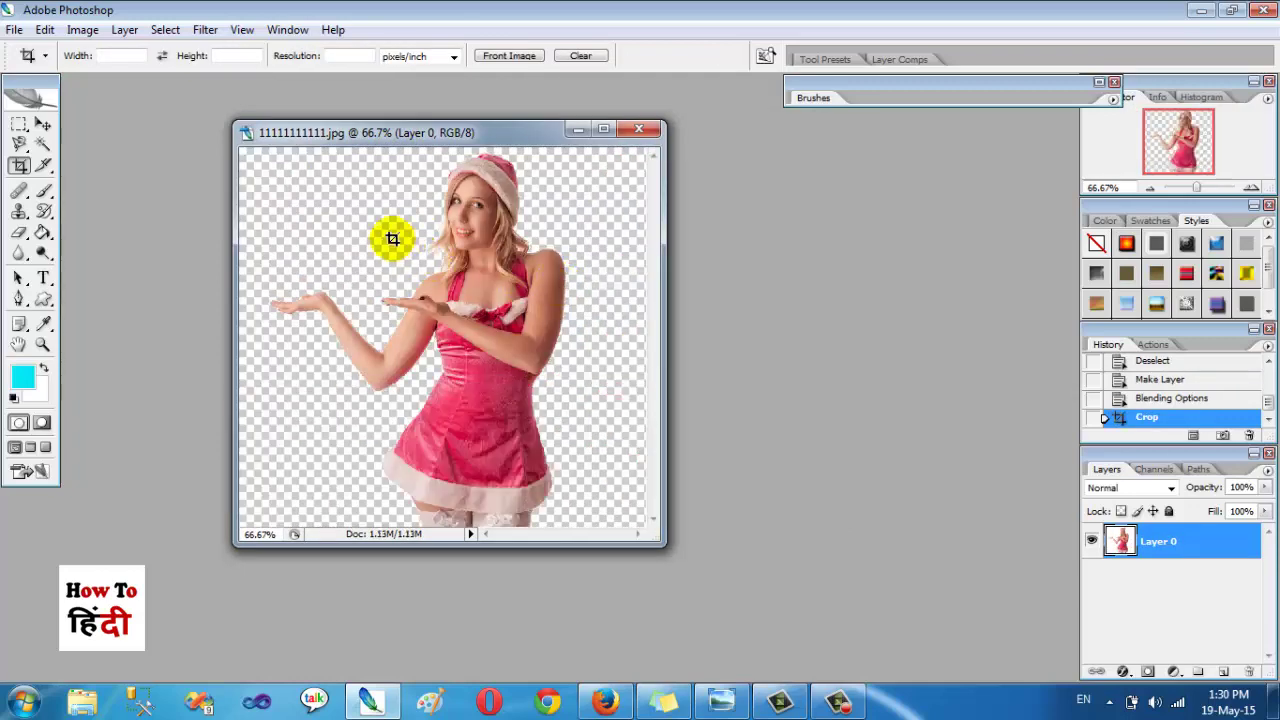
- Convert the image to Grayscale, discarding colour, and select the entire canvas
click(80, 30)
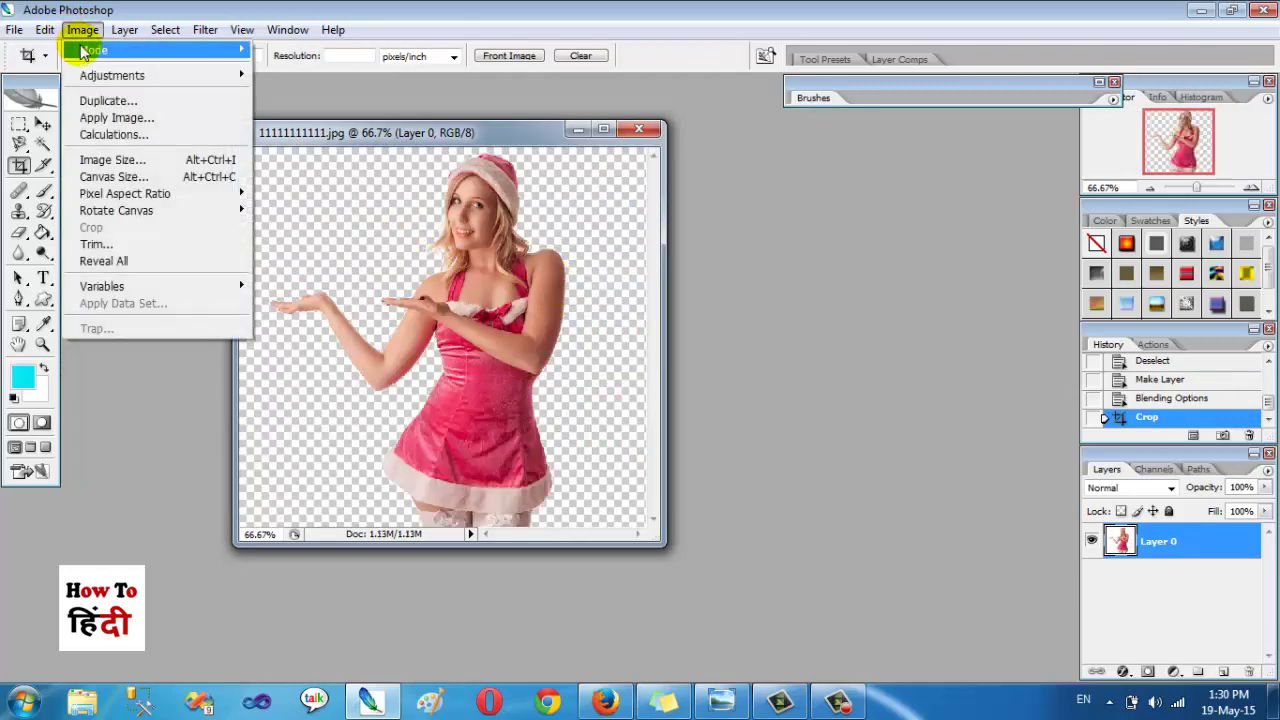
mouse_move(95, 50)
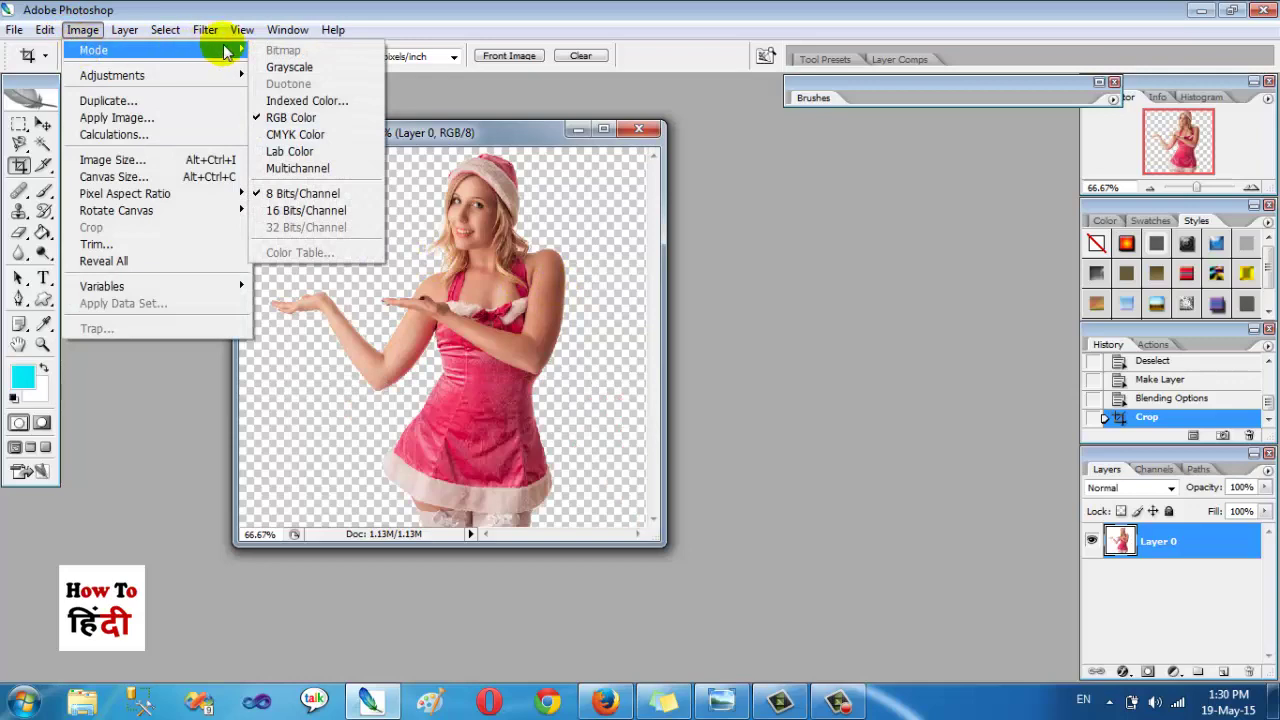
click(287, 67)
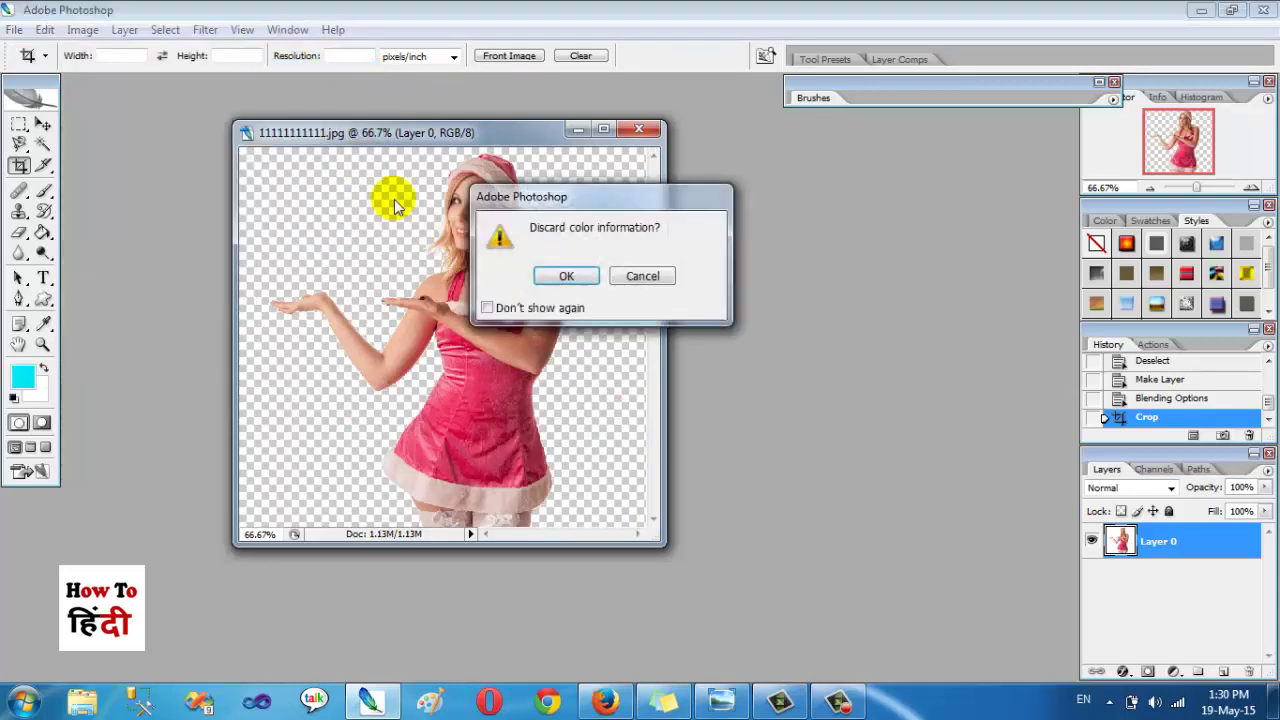
click(588, 279)
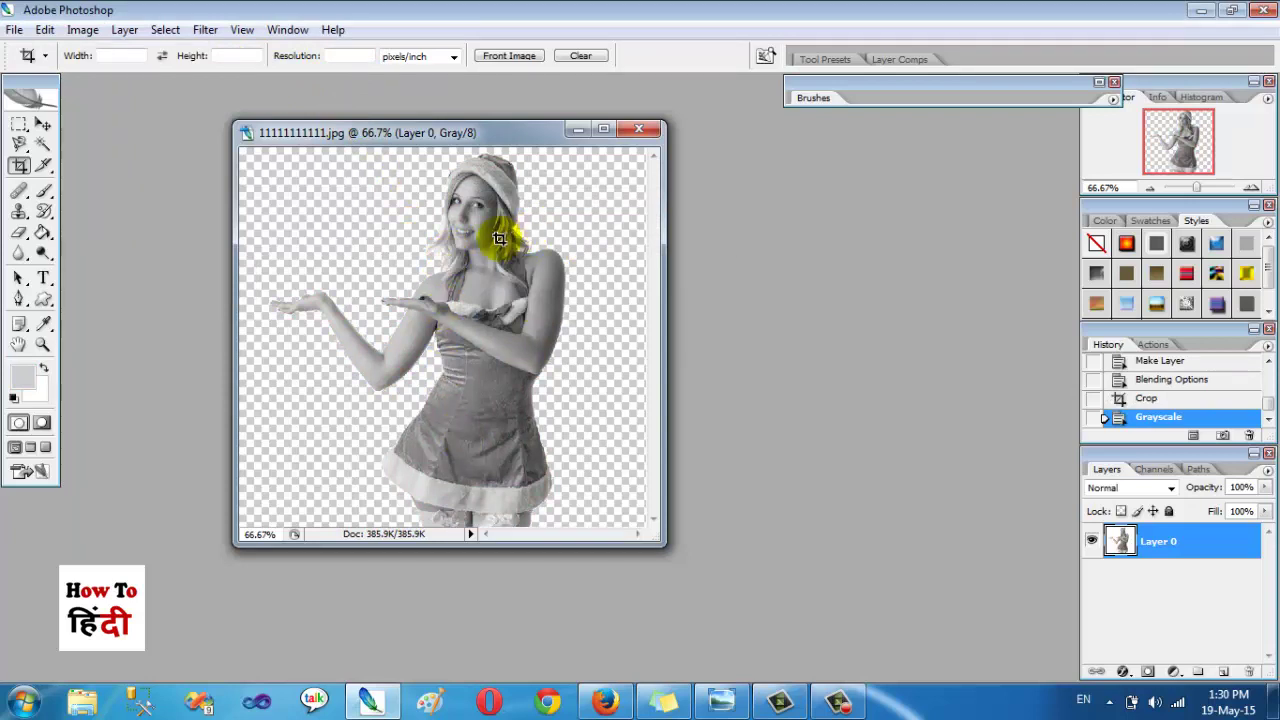
click(17, 125)
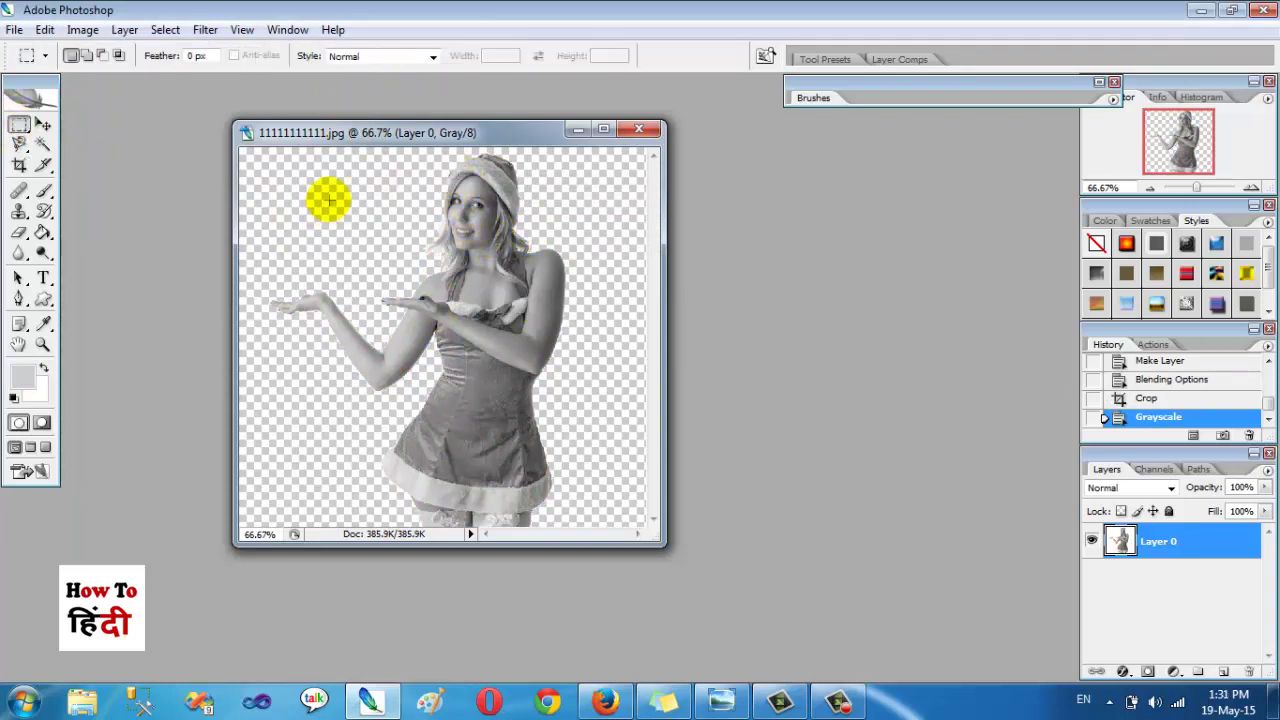
key(ctrl+a)
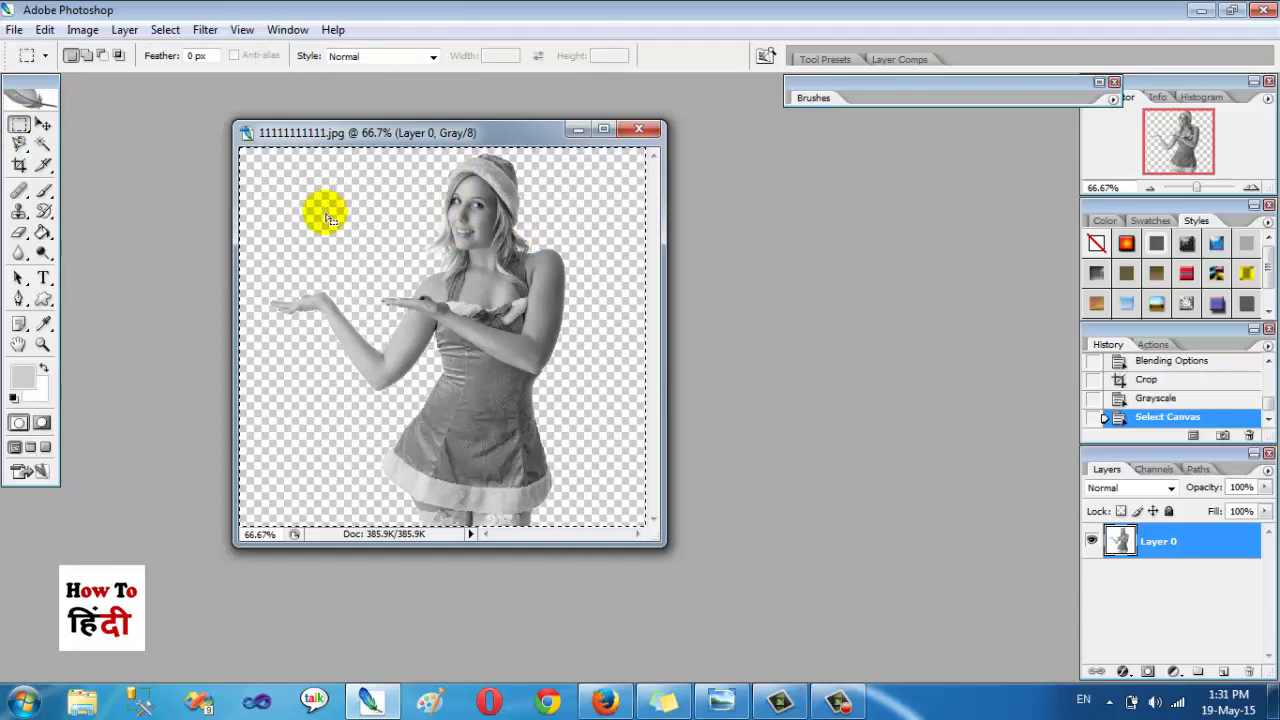
- Define a brush preset named 'girl' from the selection, then close the photo discarding changes
click(45, 30)
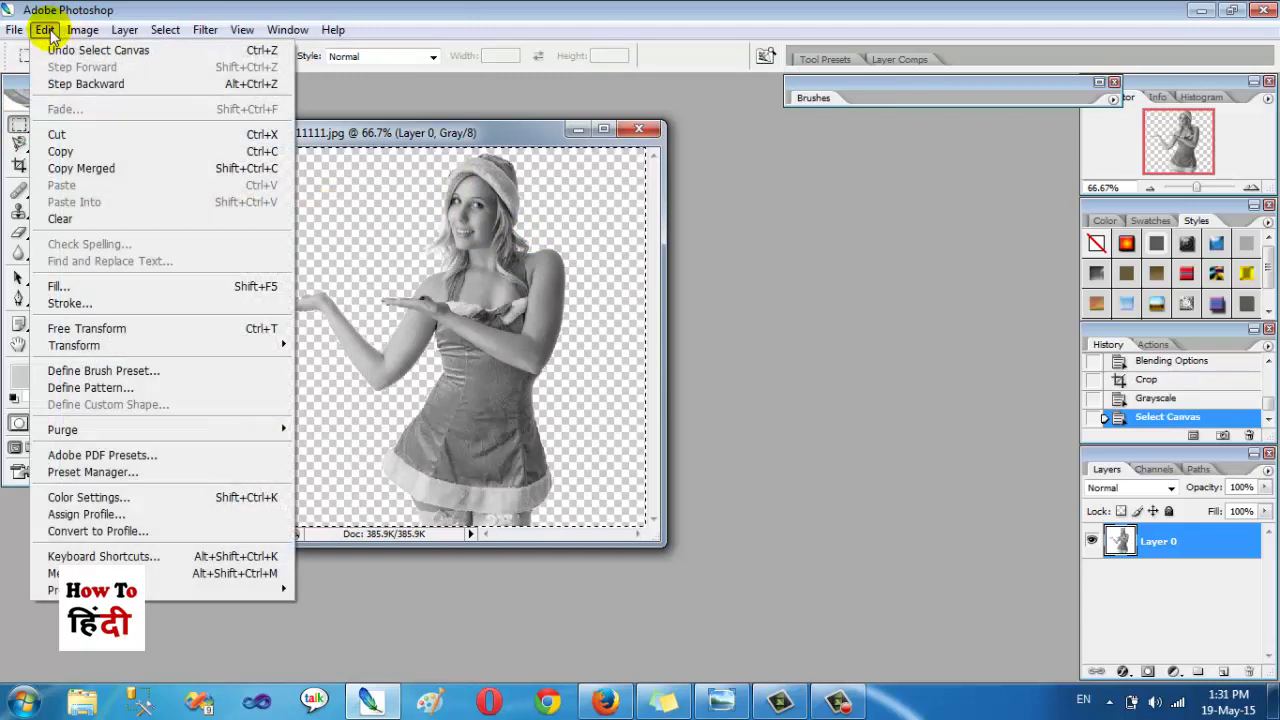
click(127, 374)
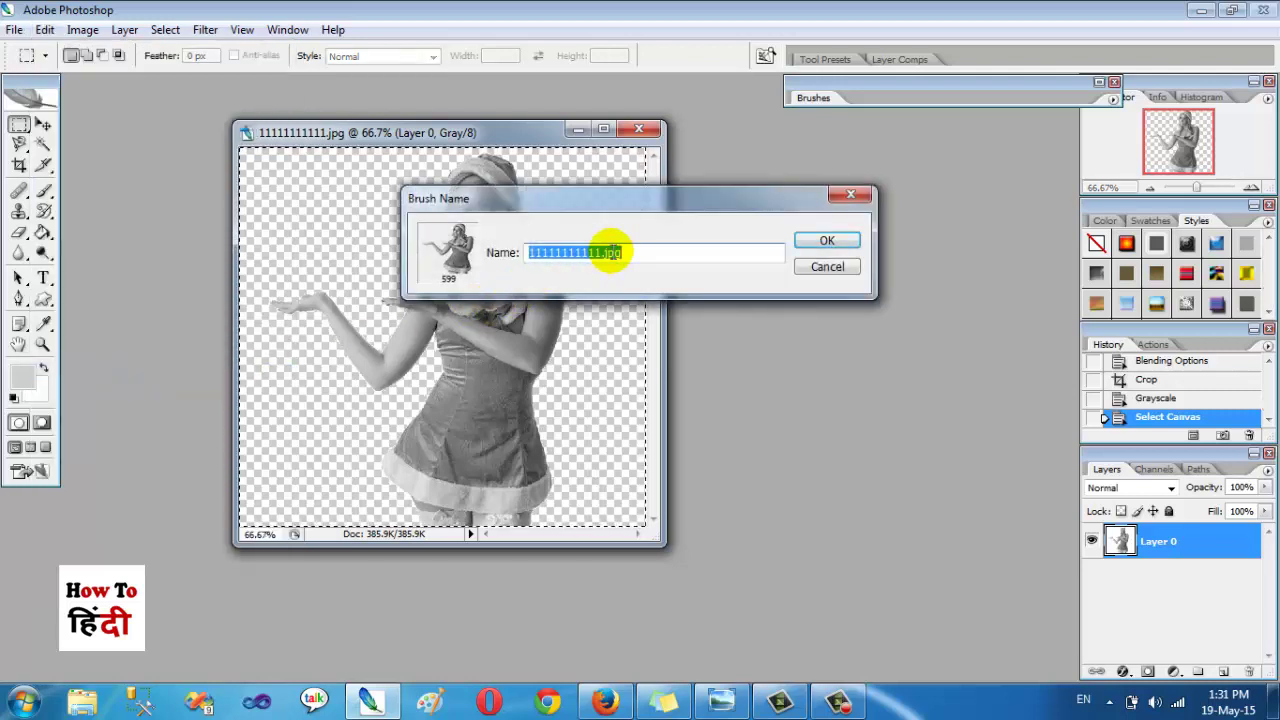
click(623, 252)
drag(602, 253, 482, 256)
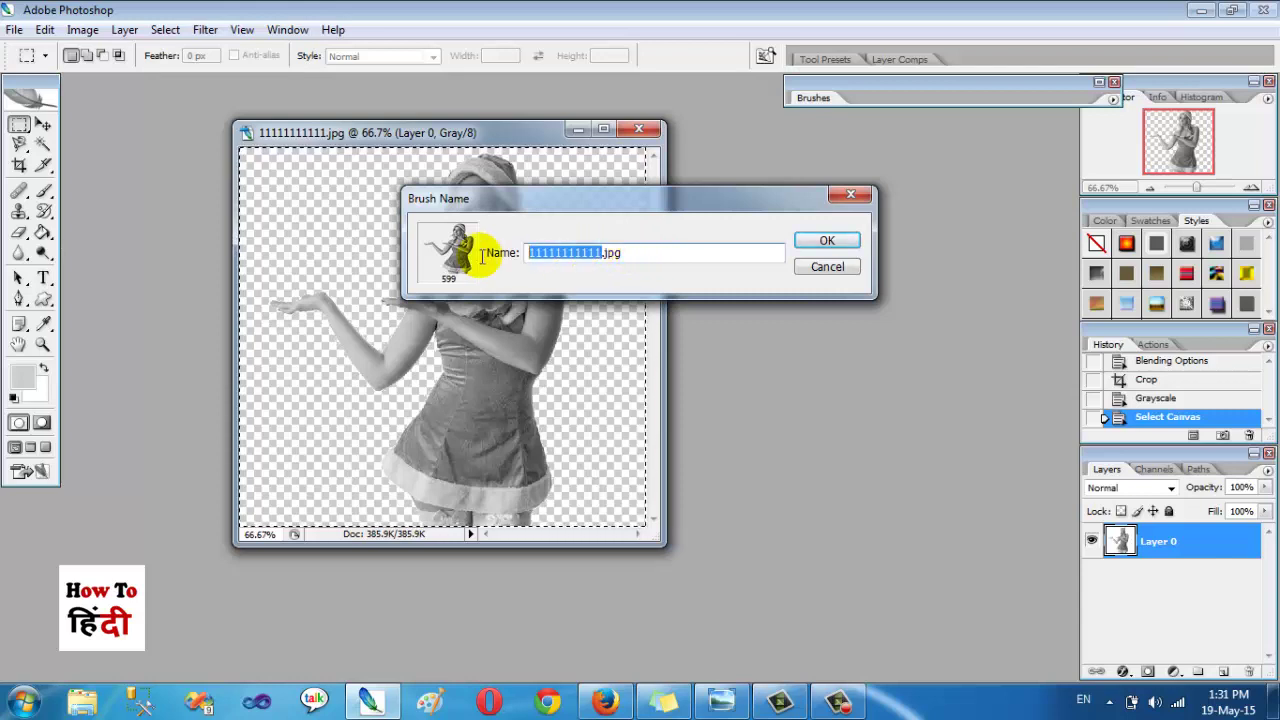
text(girl)
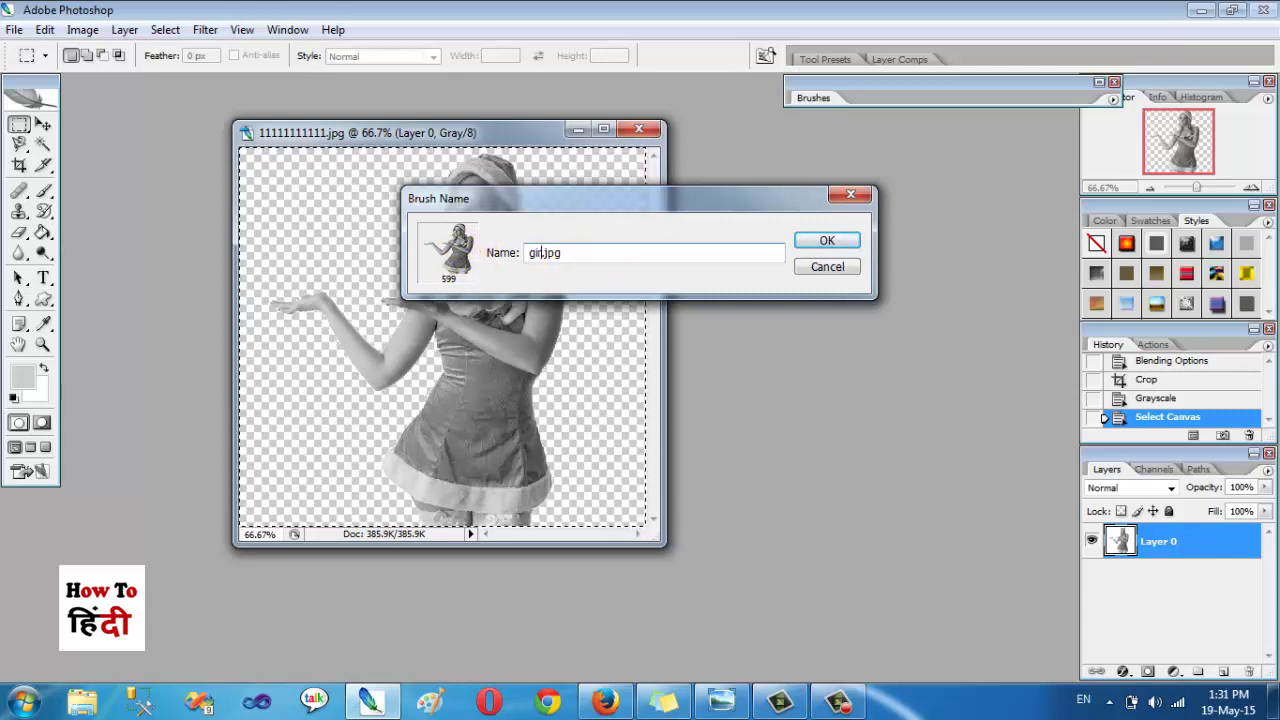
key(Return)
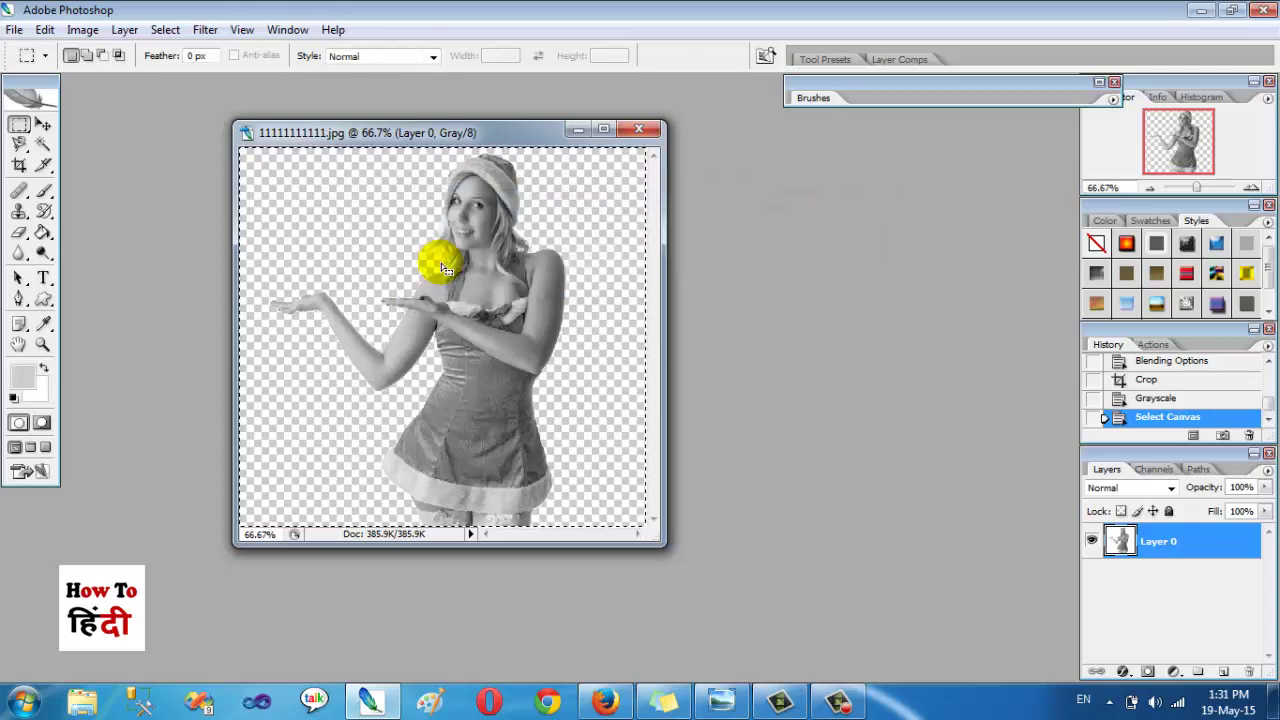
click(638, 129)
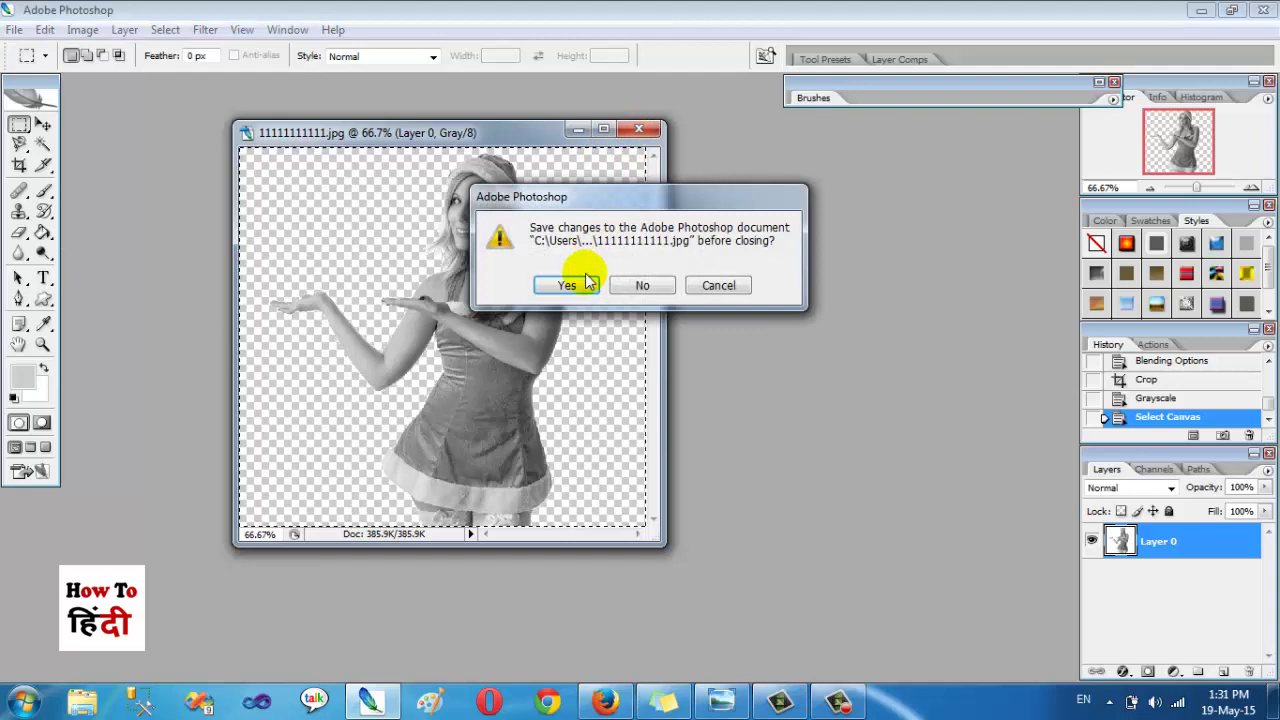
click(645, 286)
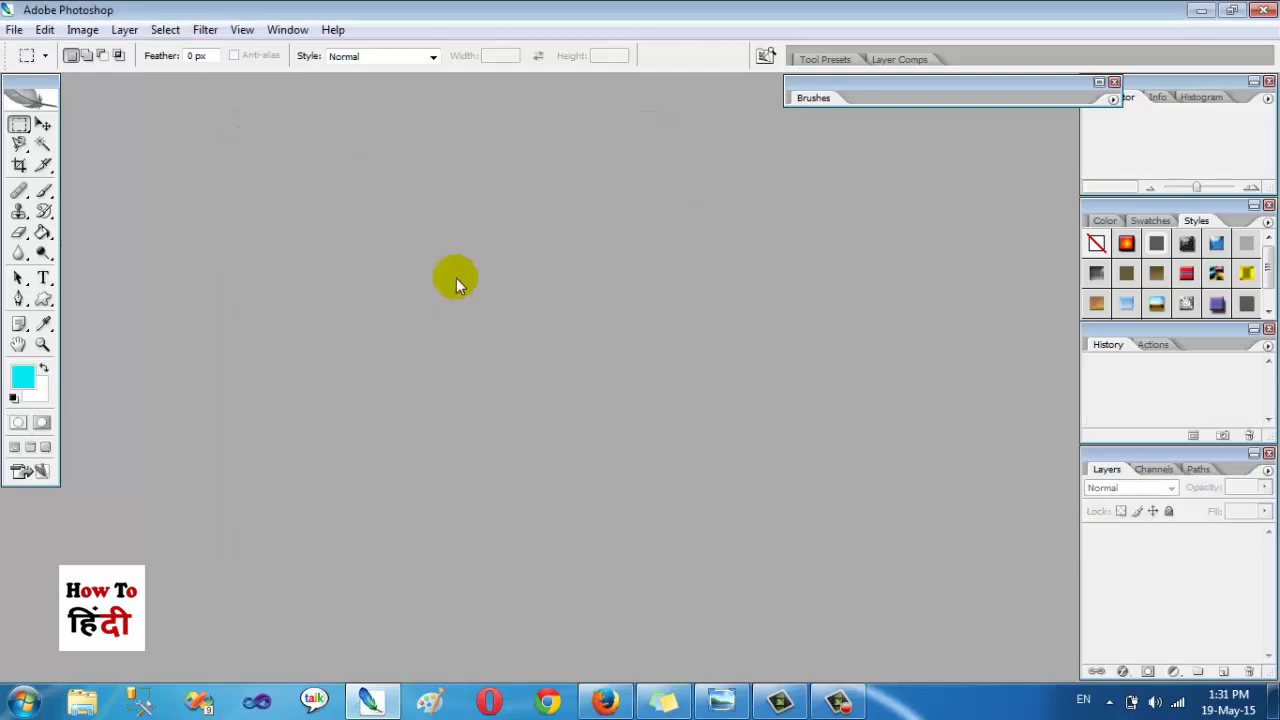
- Create a new 1000×1000 px white canvas and centre its window
click(14, 29)
click(40, 45)
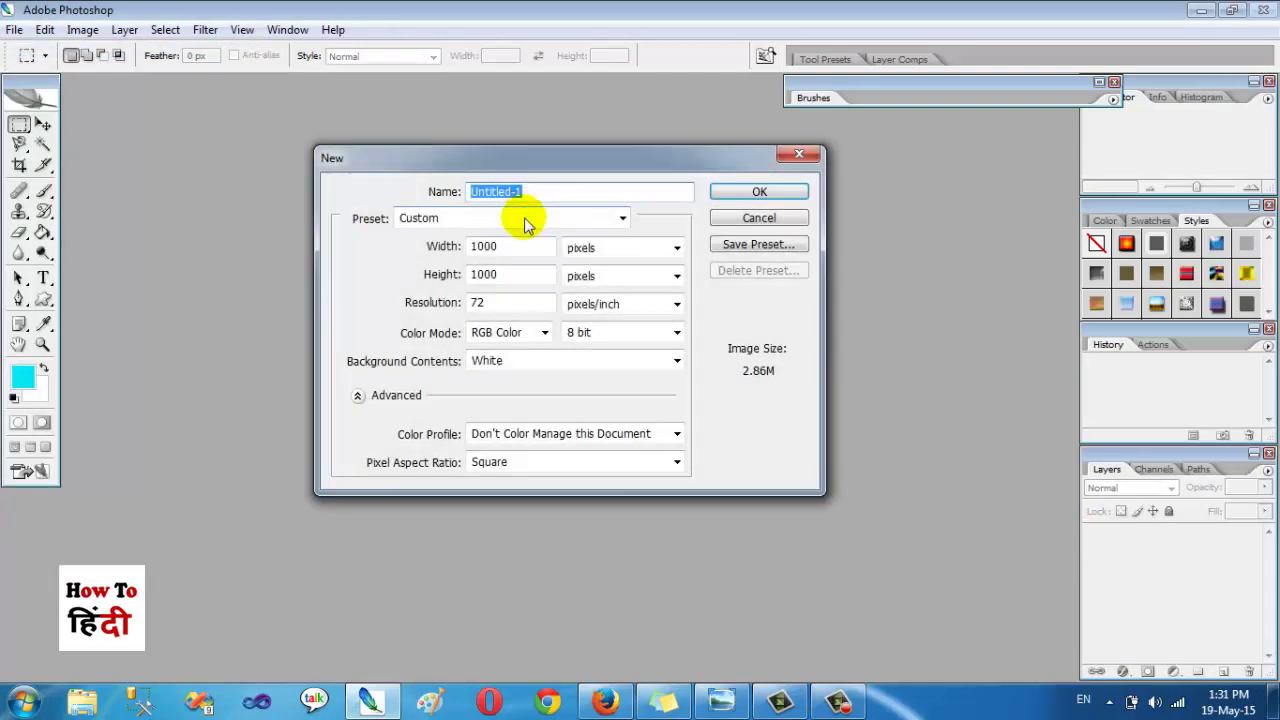
click(760, 196)
drag(407, 103, 599, 125)
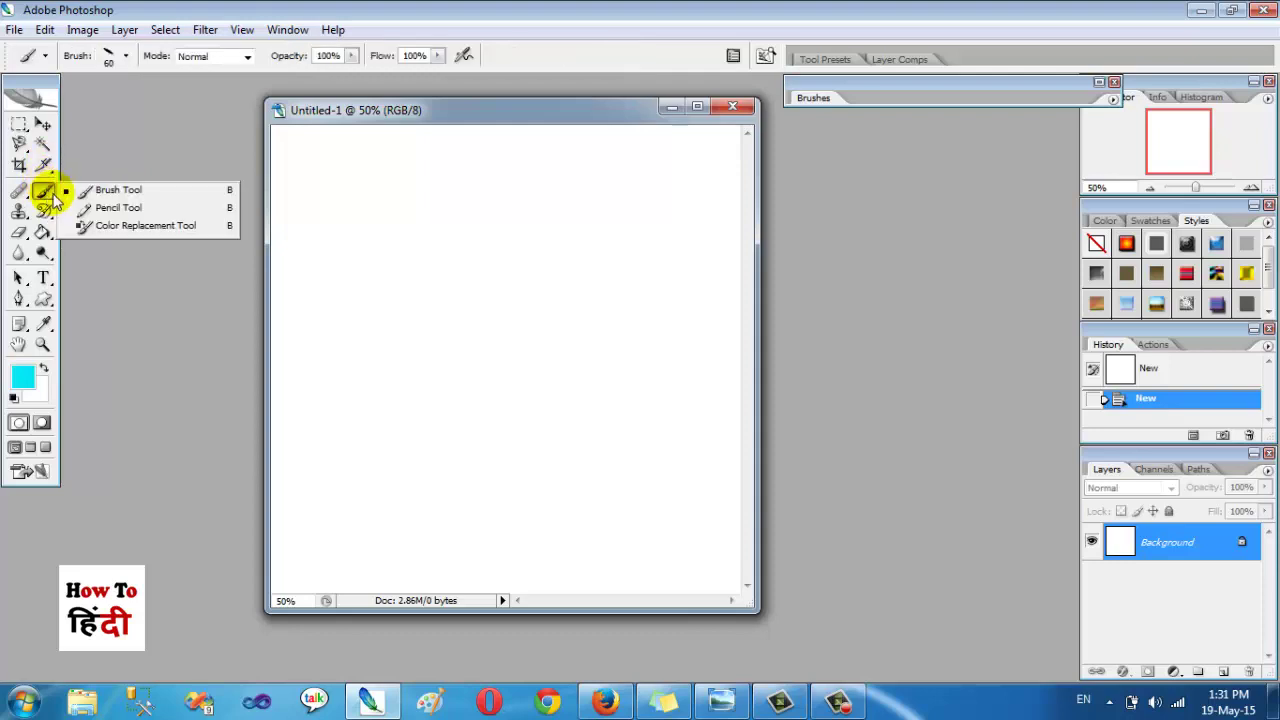
- Select the Brush Tool with the 599 px girl brush preset
drag(45, 192, 86, 190)
right_click(405, 233)
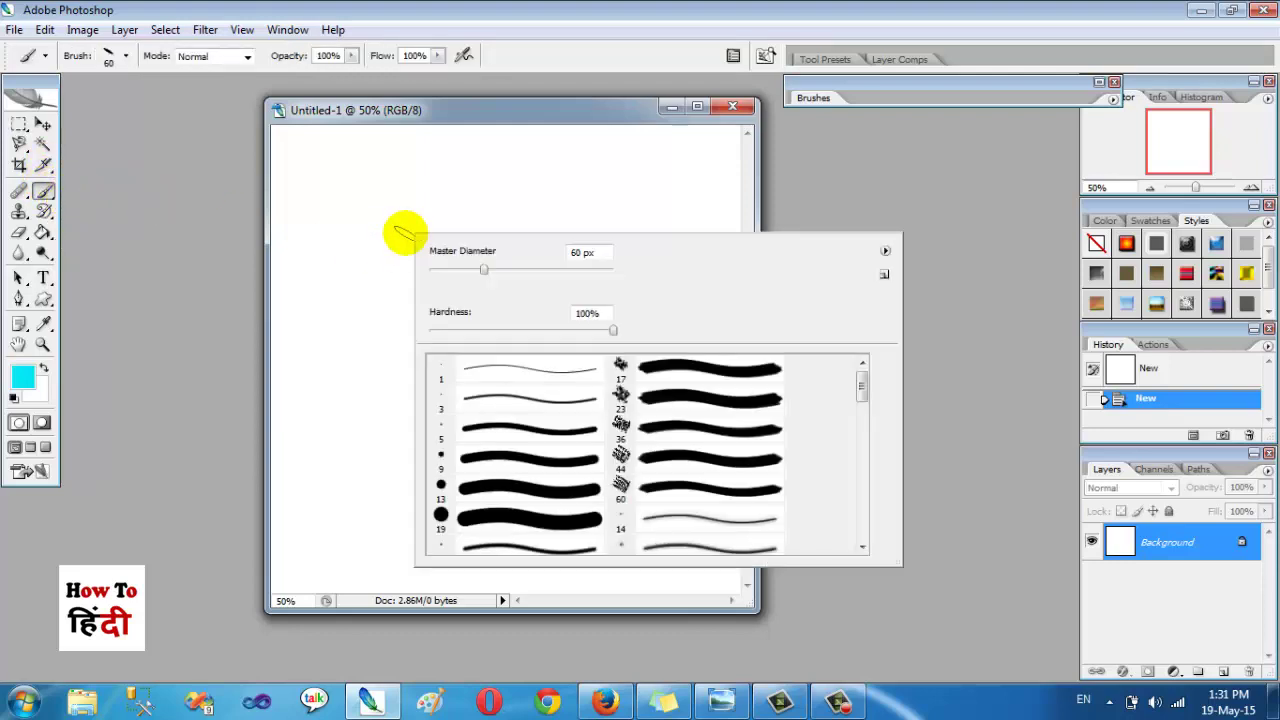
scroll(860, 409, down, 4)
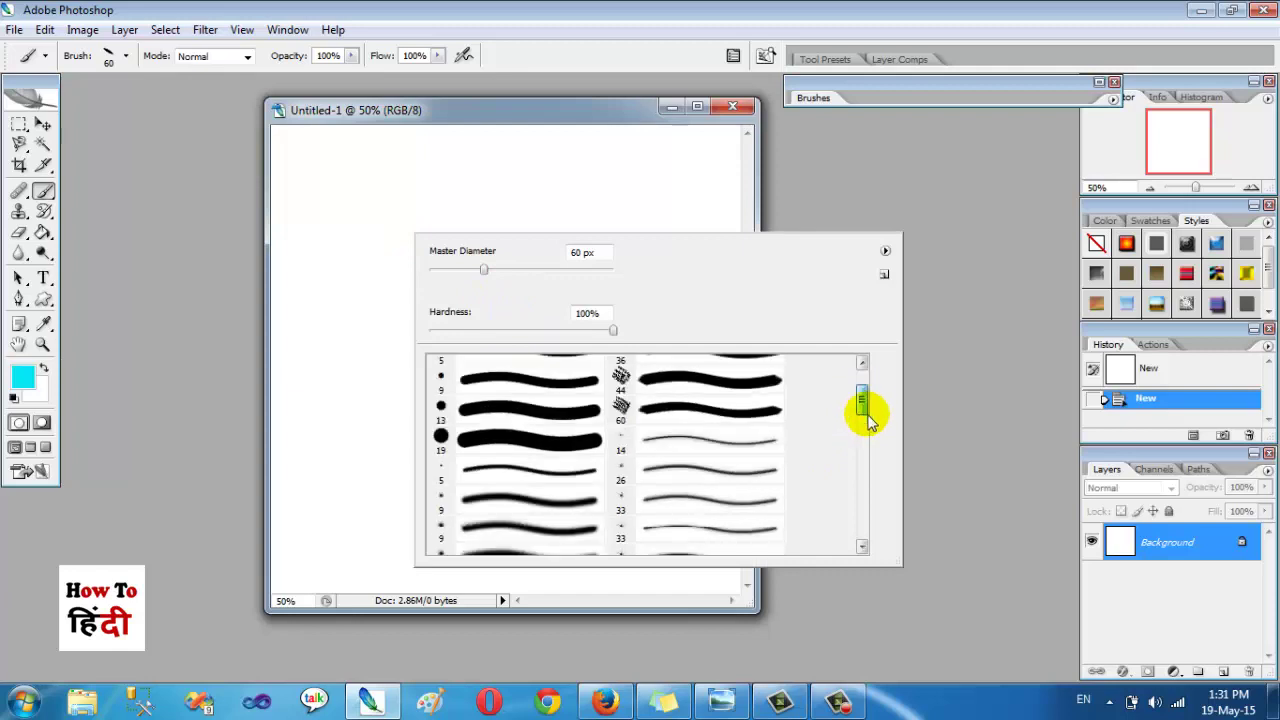
scroll(863, 491, down, 4)
scroll(873, 545, down, 2)
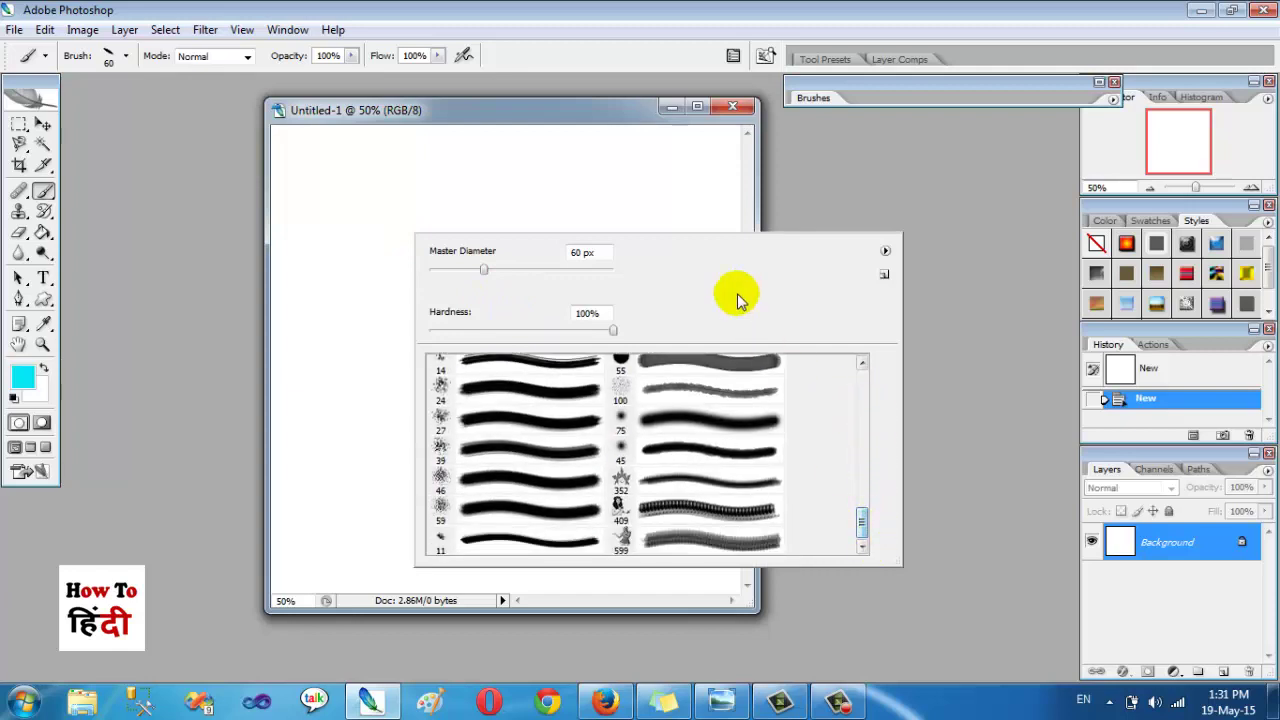
click(686, 533)
- Stamp three cyan girl-brush copies across the canvas
click(318, 250)
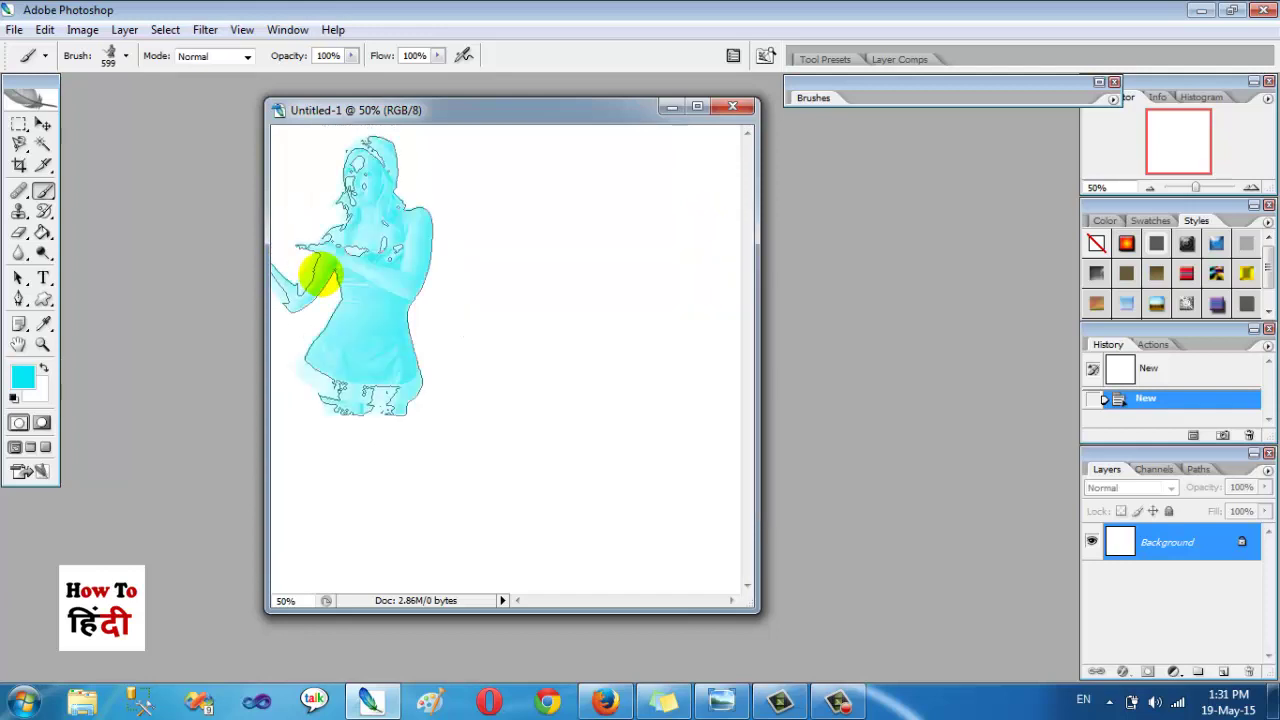
click(534, 323)
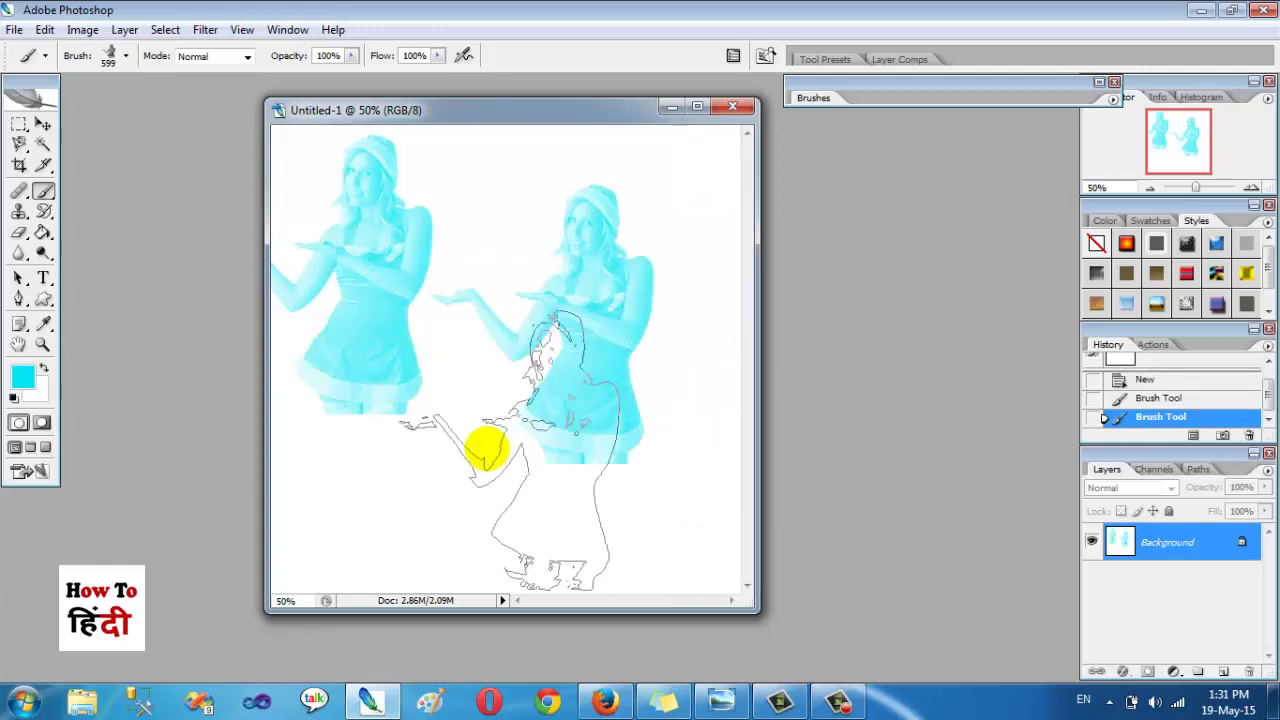
click(432, 429)
- Set the foreground colour to black and revert the canvas to the blank New snapshot
click(26, 377)
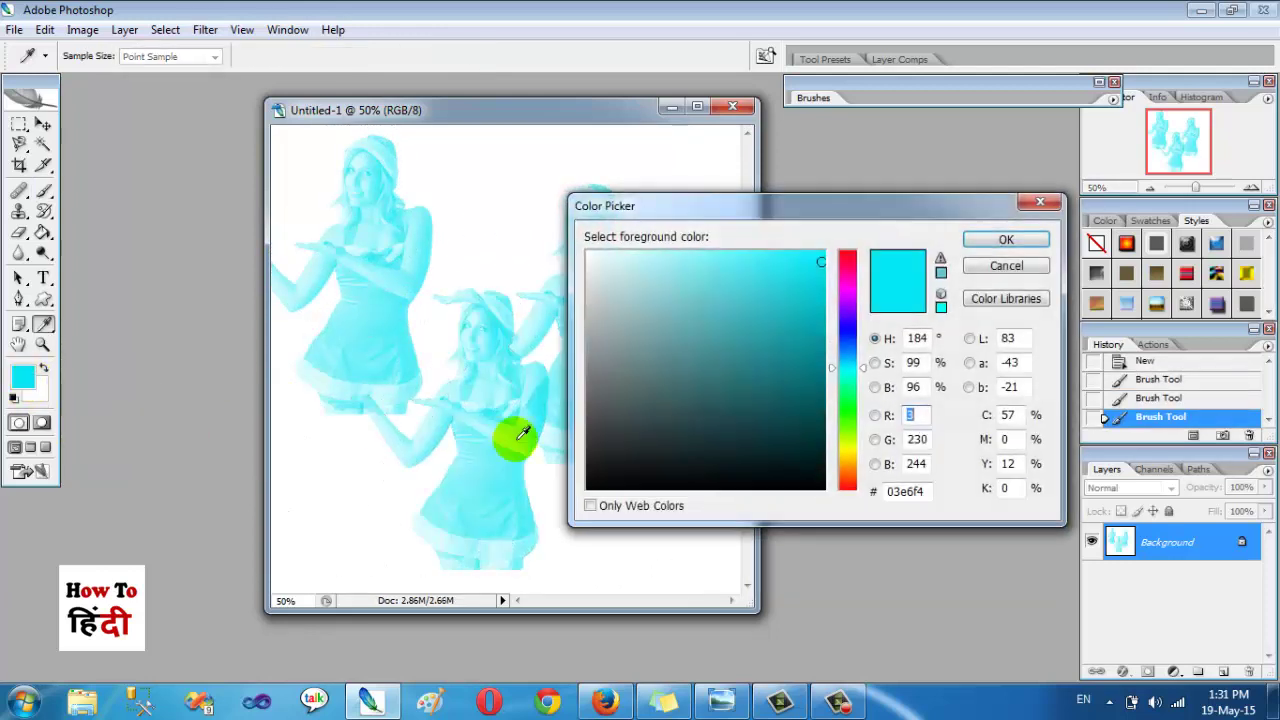
click(813, 490)
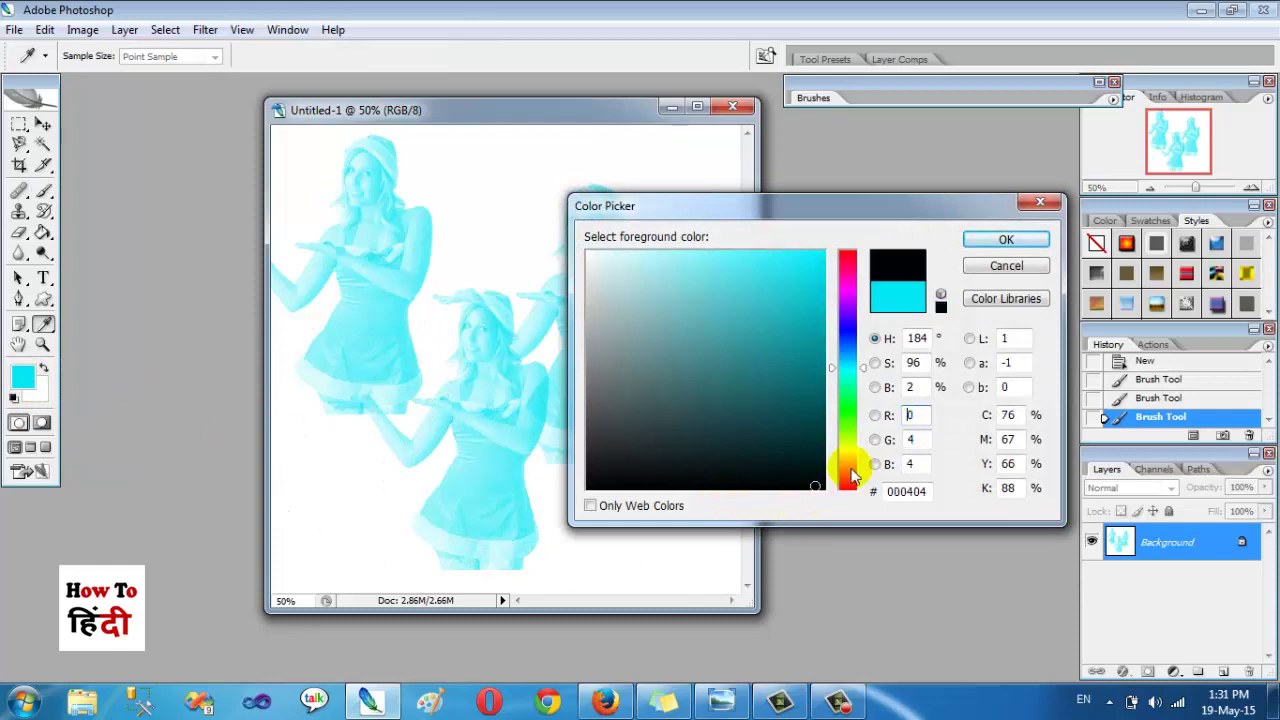
click(975, 242)
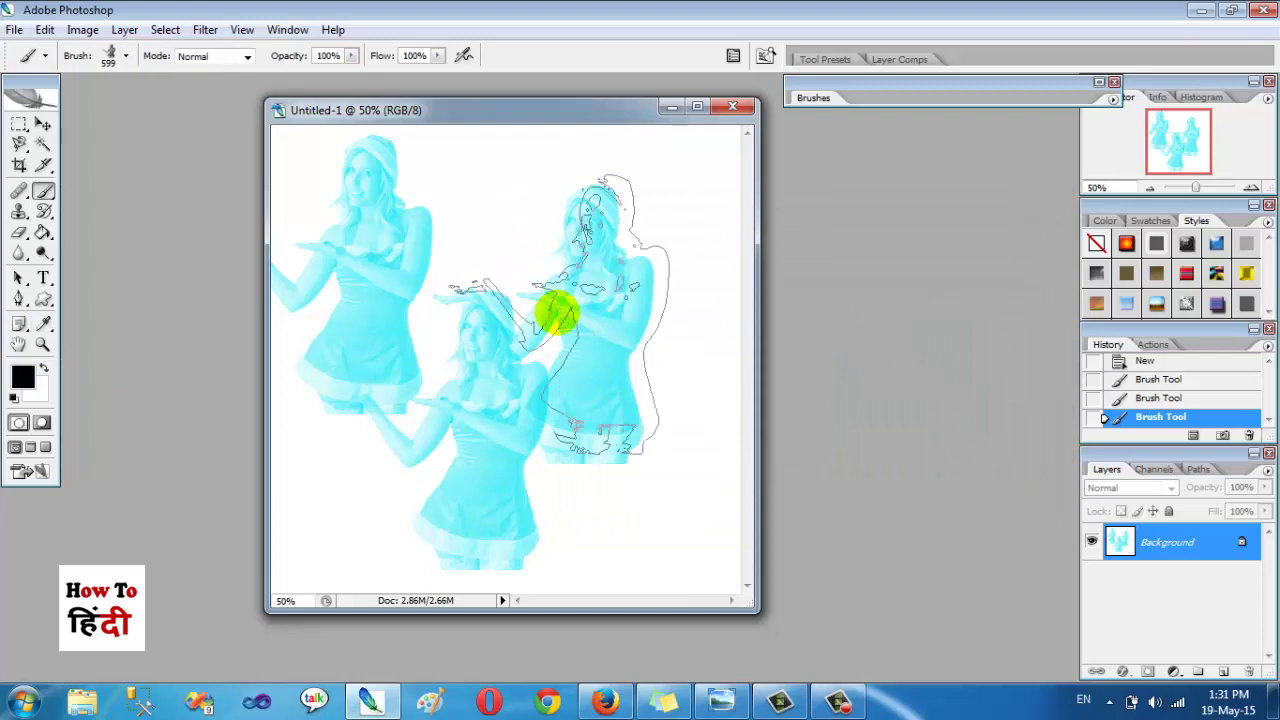
mouse_move(551, 309)
mouse_down()
mouse_move(514, 337)
mouse_move(608, 450)
mouse_up()
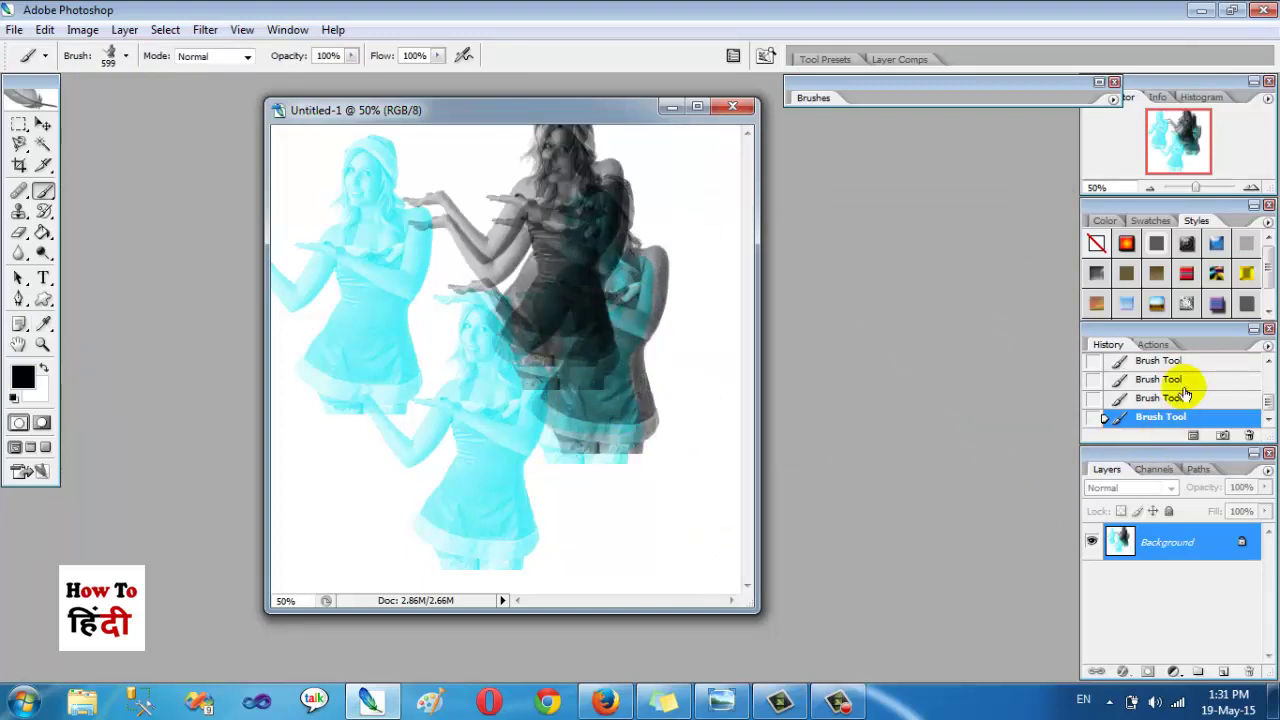
scroll(1150, 390, up, 5)
click(1150, 368)
- Stamp about ten overlapping black girl shapes all over the canvas
click(593, 280)
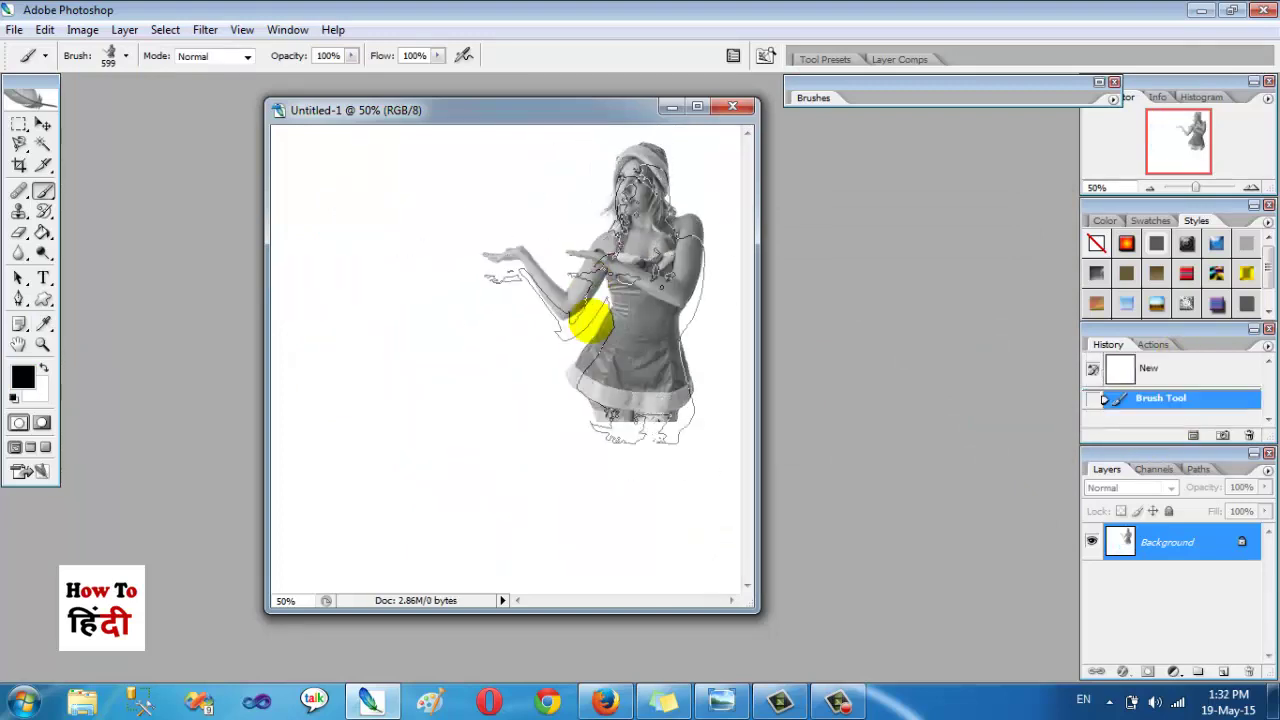
click(388, 378)
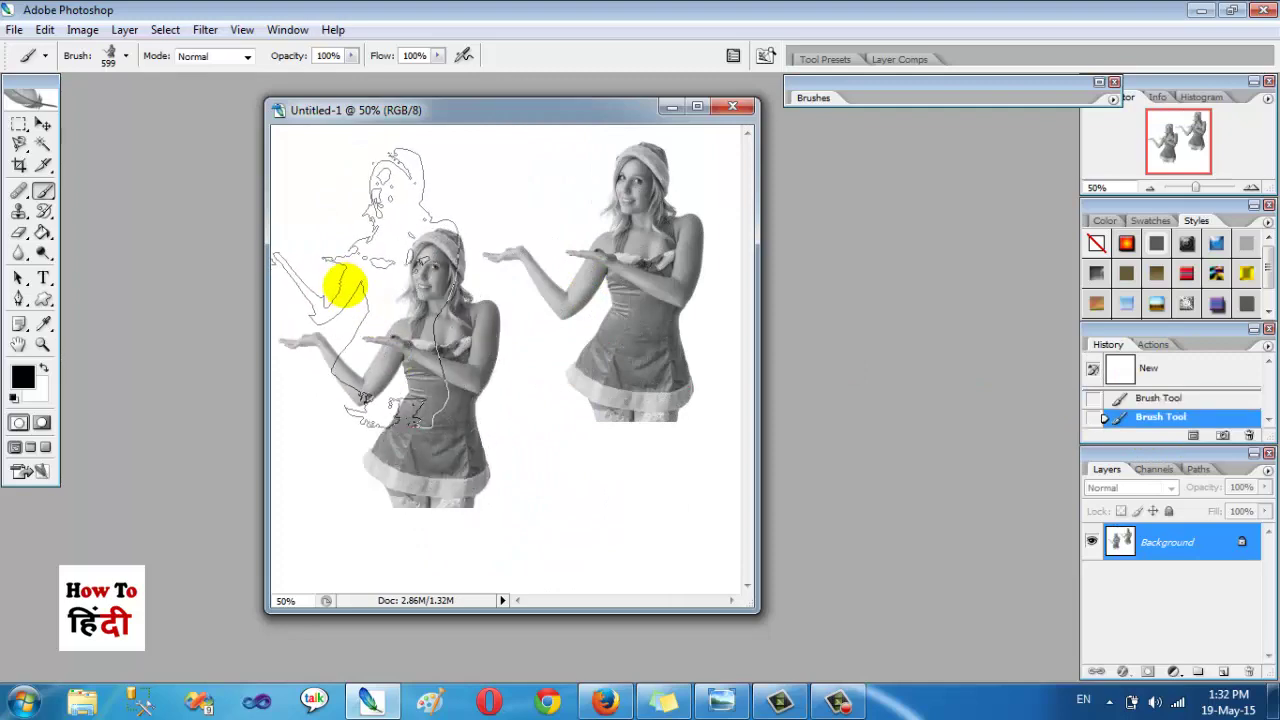
click(310, 256)
click(428, 345)
click(488, 430)
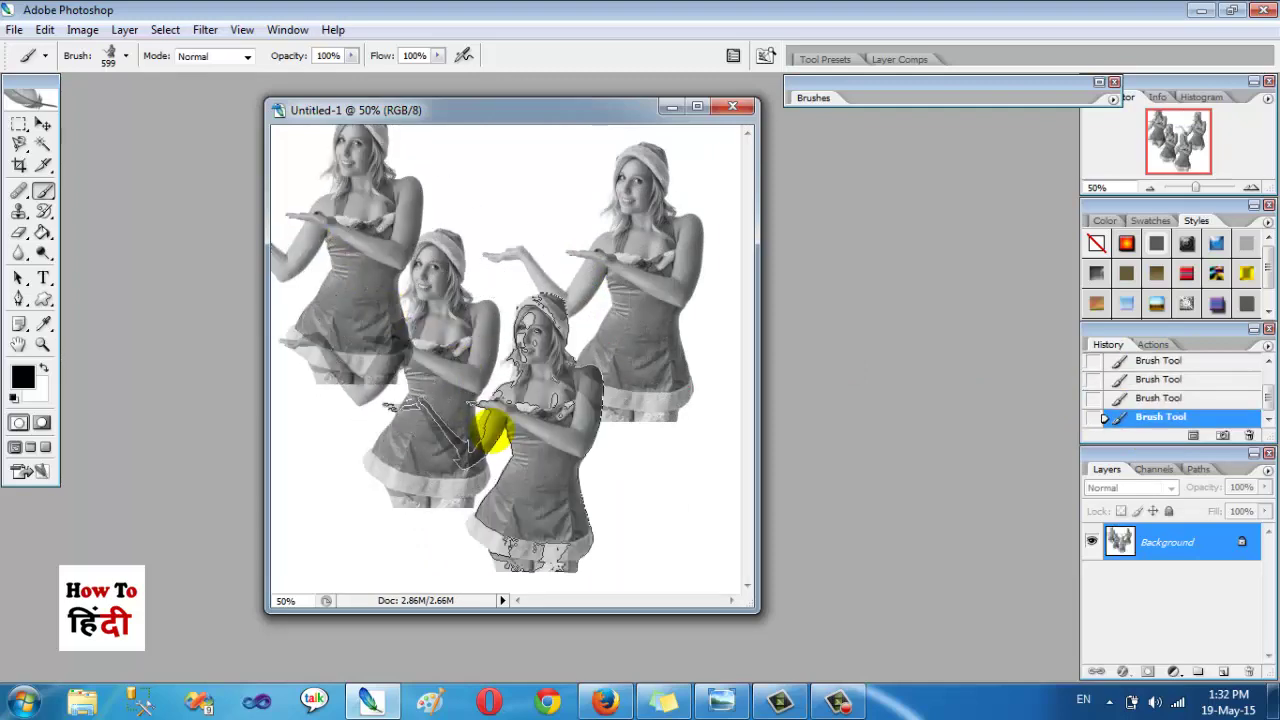
click(628, 475)
click(290, 455)
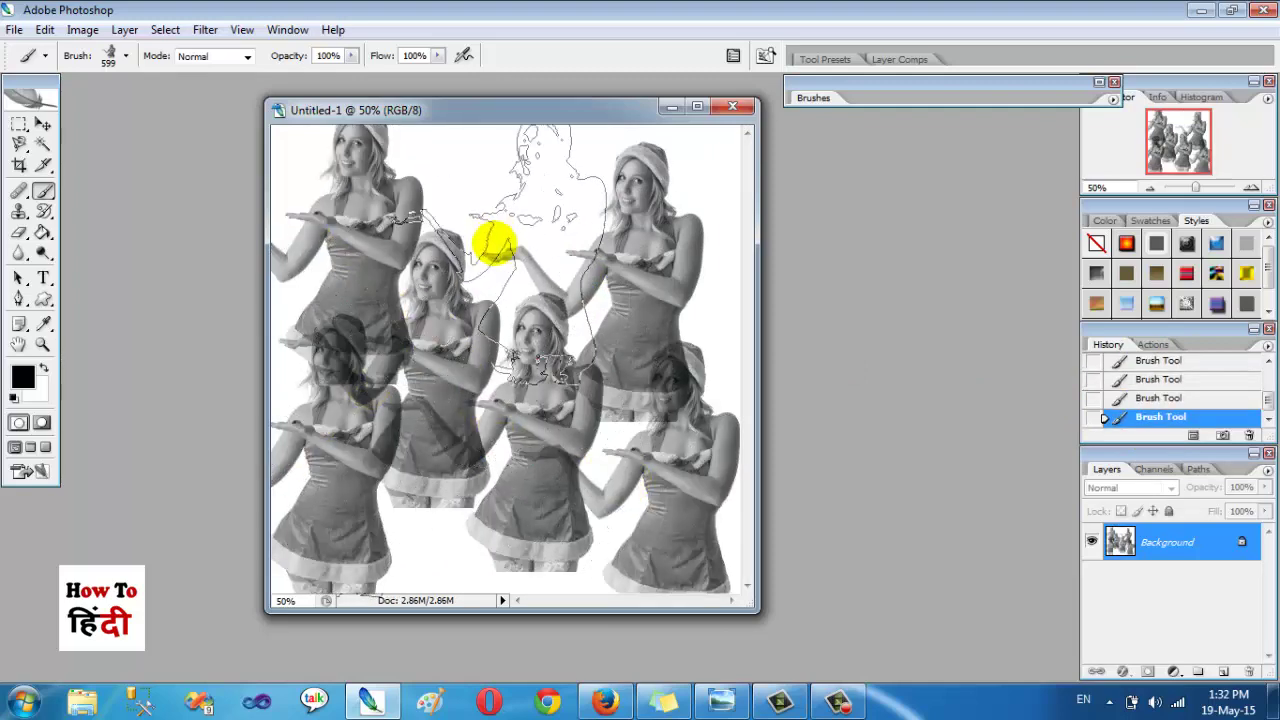
click(488, 248)
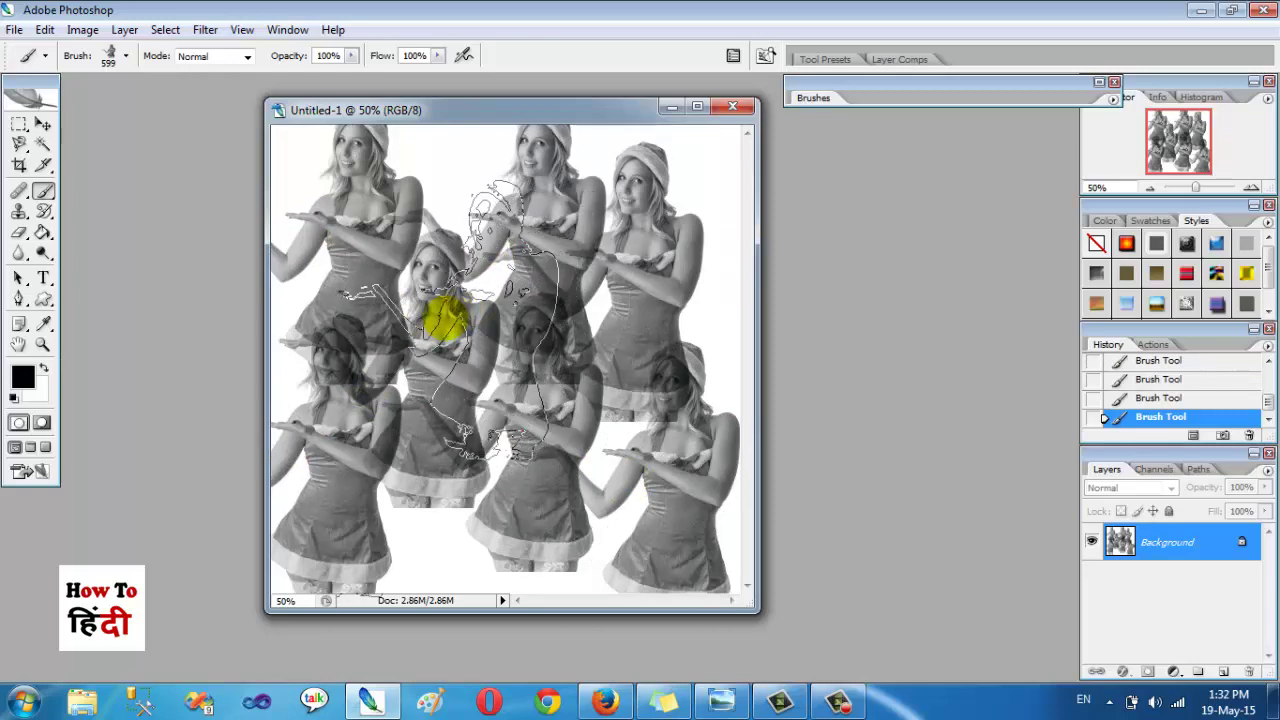
click(706, 258)
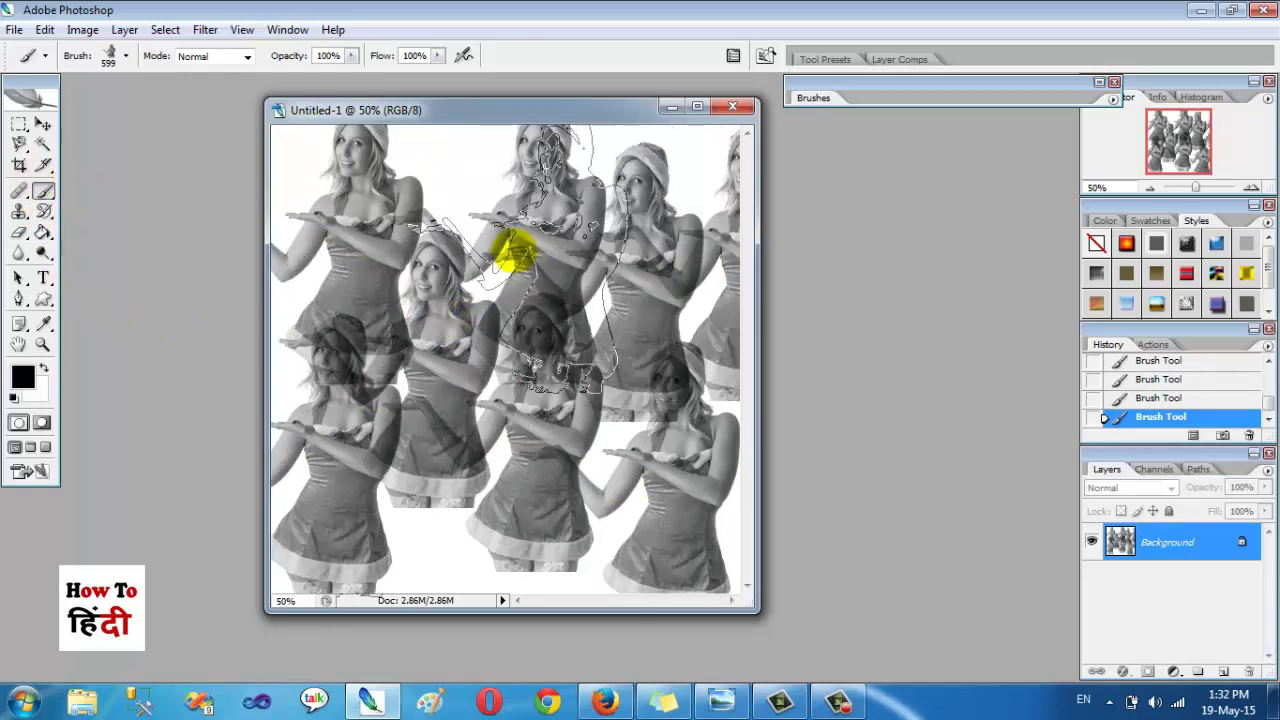
click(455, 235)
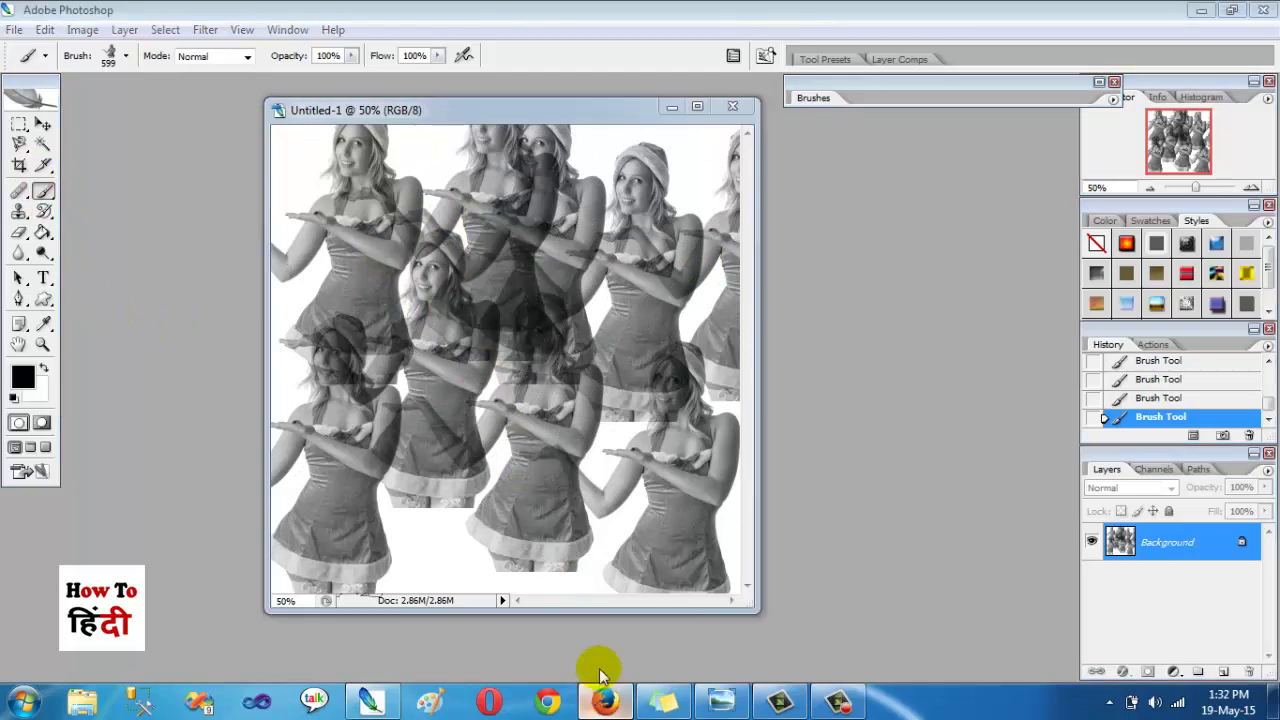
click(605, 701)
- Switch to the Selection Tool In Photoshop video tab and scroll to its description
click(285, 40)
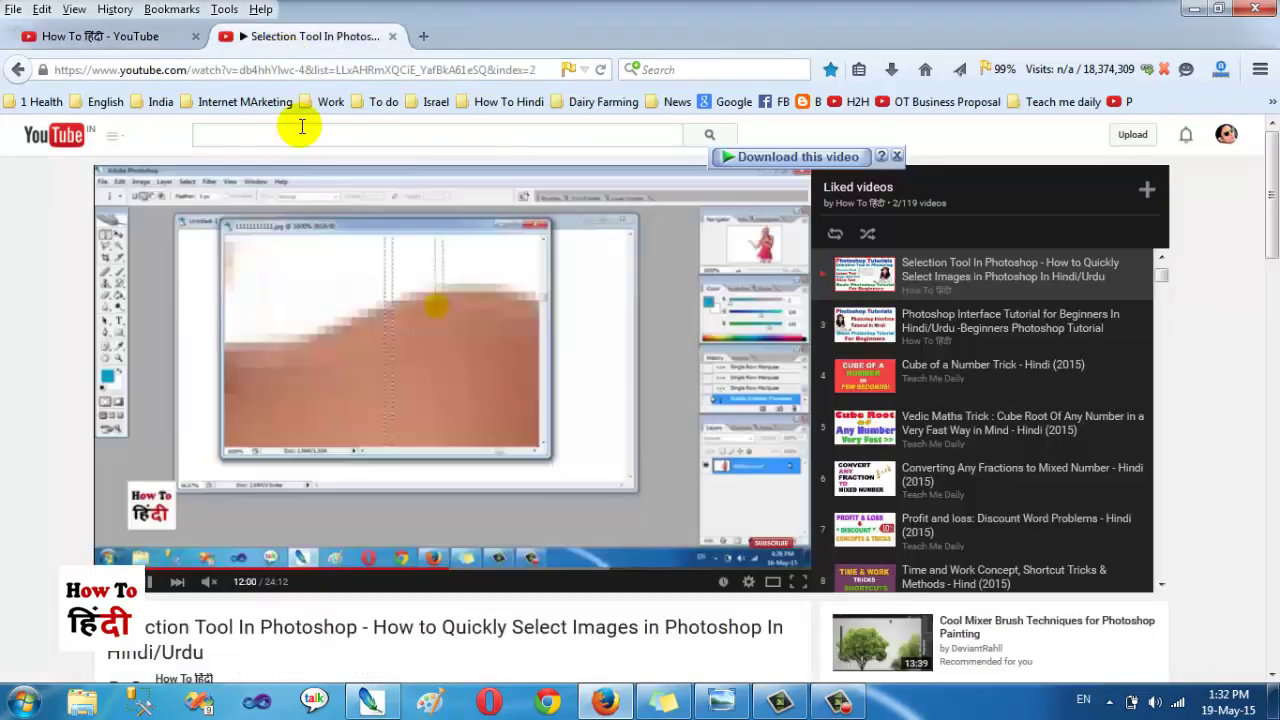
scroll(391, 420, down, 5)
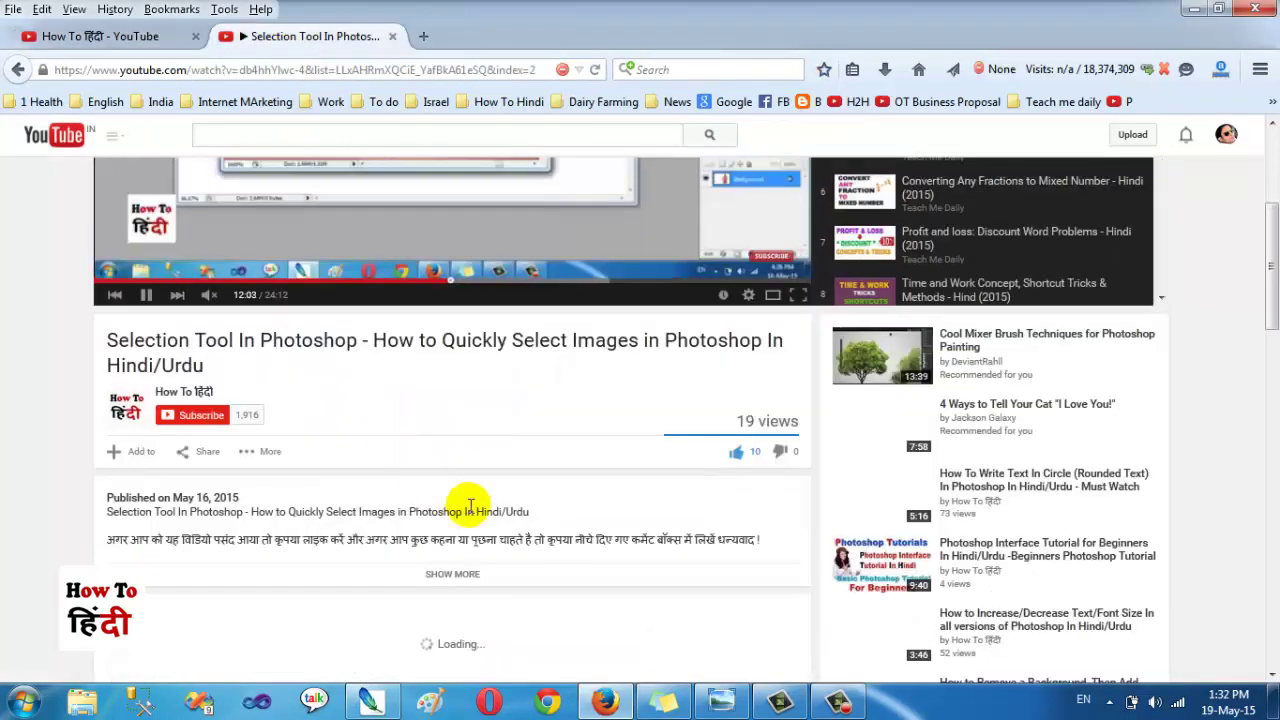